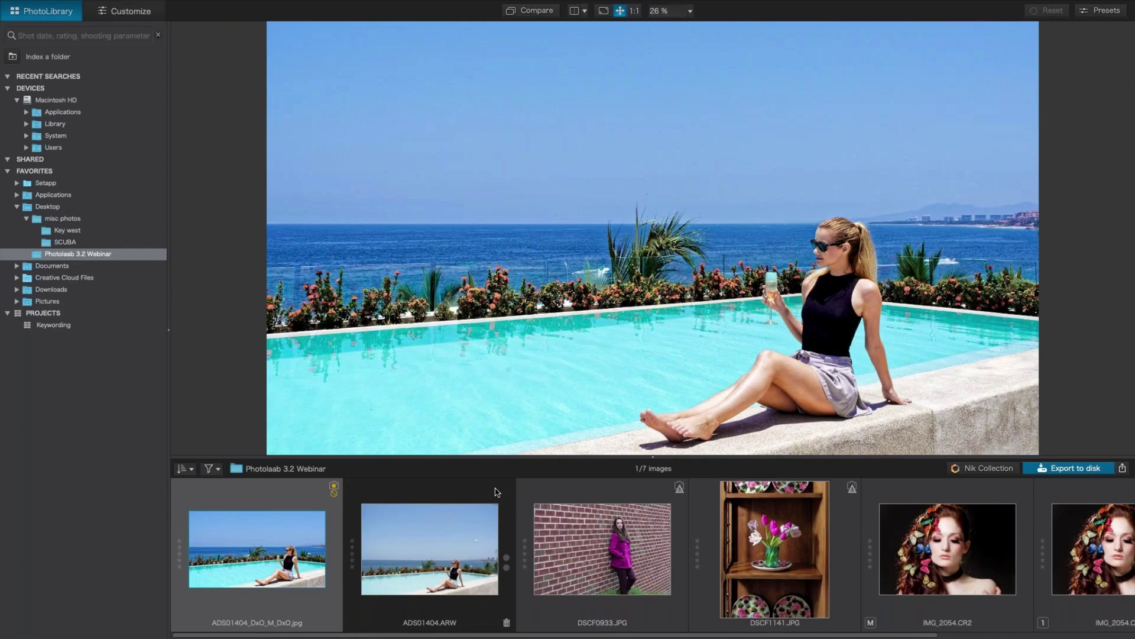
# Select the raw photo ADS01404.ARW from the Photolaab 3.2 Webinar folder and view its source and EXIF information
pyautogui.moveTo(760, 255)
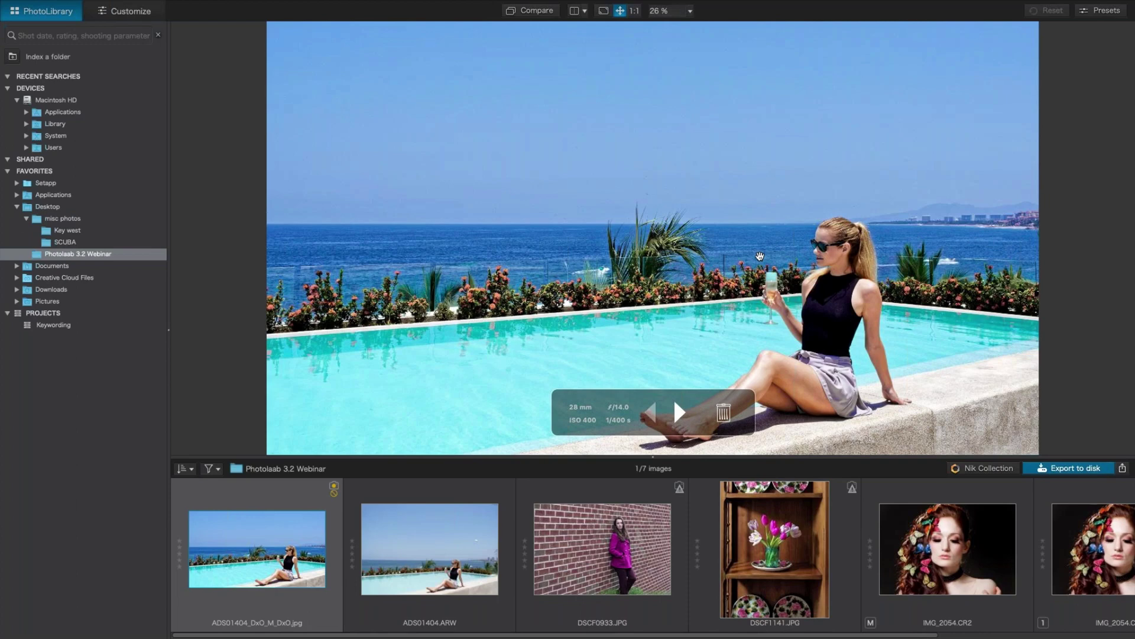
pyautogui.click(455, 543)
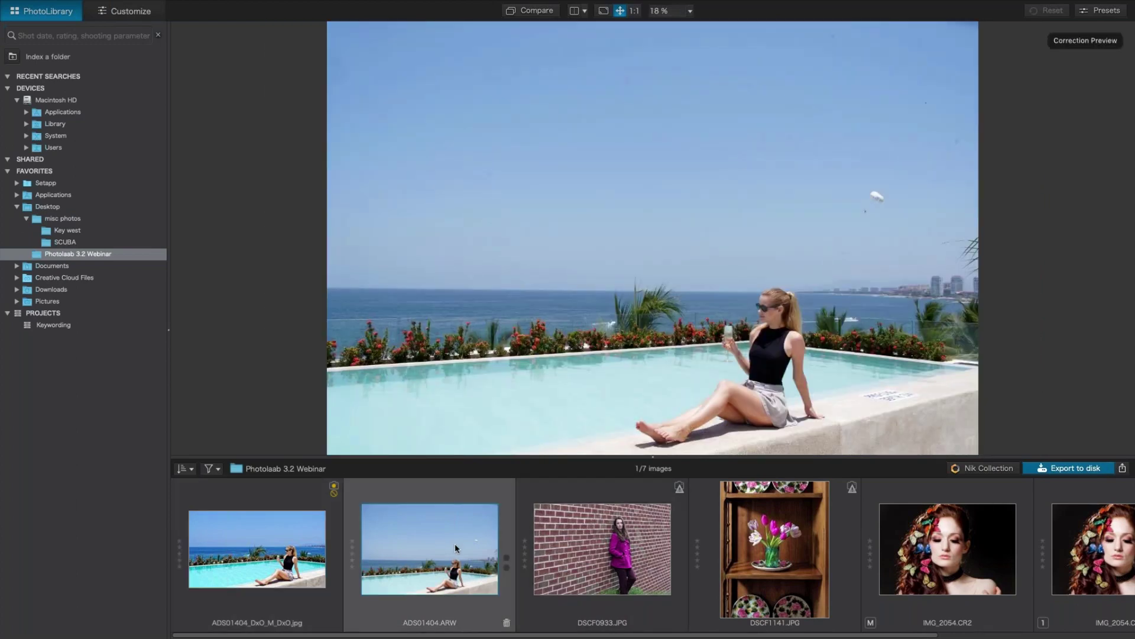
pyautogui.moveTo(455, 543)
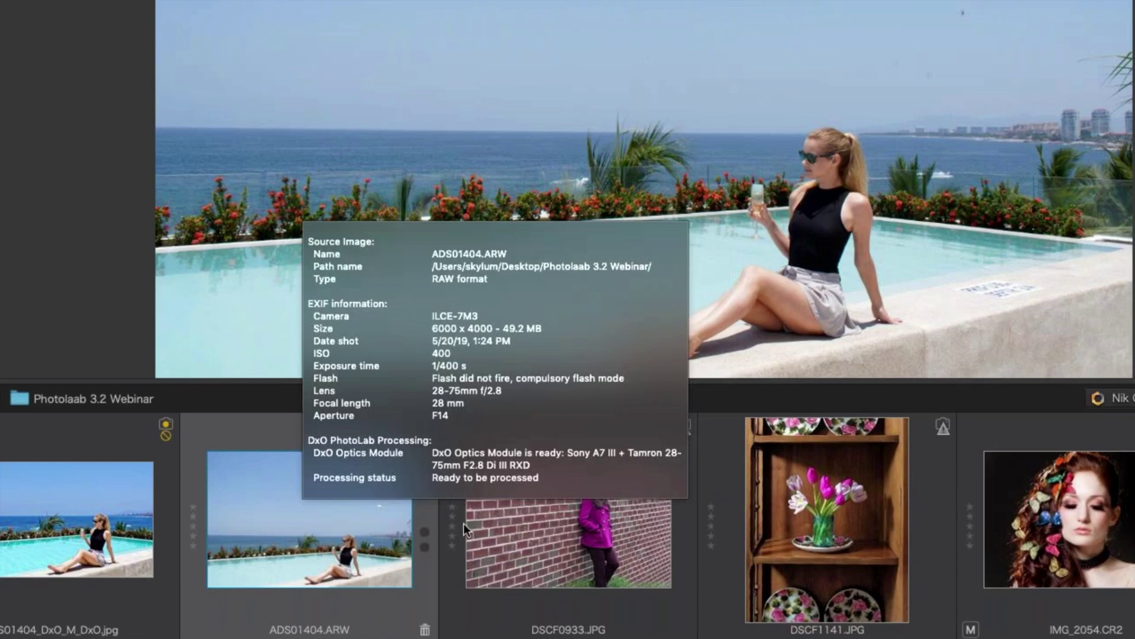
pyautogui.moveTo(558, 552)
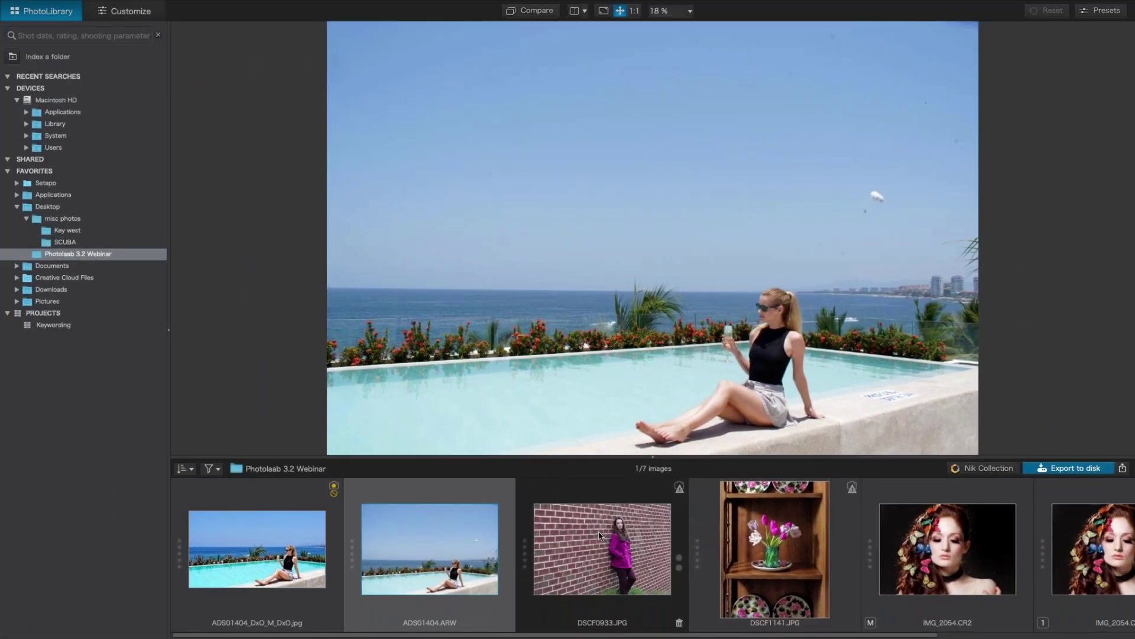
pyautogui.moveTo(614, 545)
pyautogui.moveTo(602, 580)
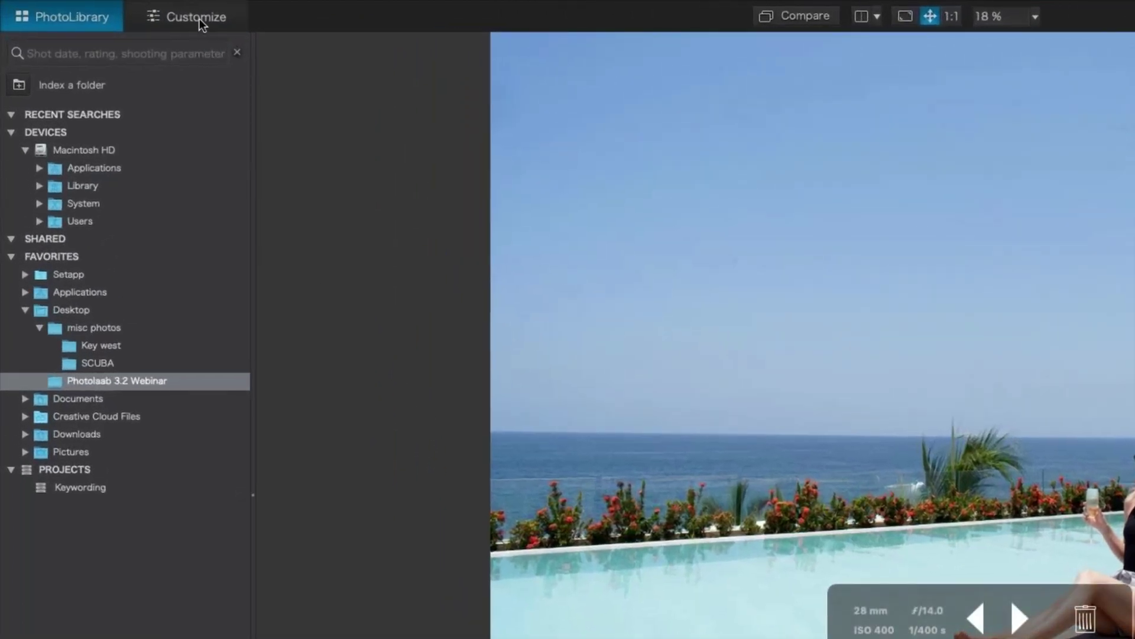
# Switch to the Customize workspace and reduce the filmstrip height to enlarge the image preview
pyautogui.click(200, 19)
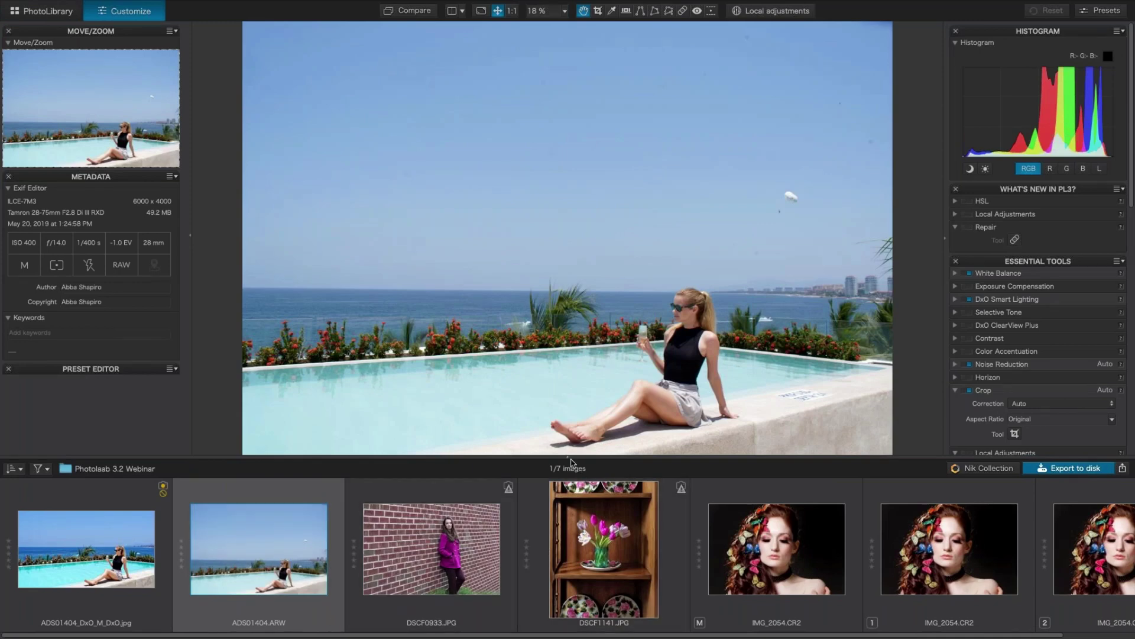
pyautogui.moveTo(570, 461); pyautogui.dragTo(571, 530)
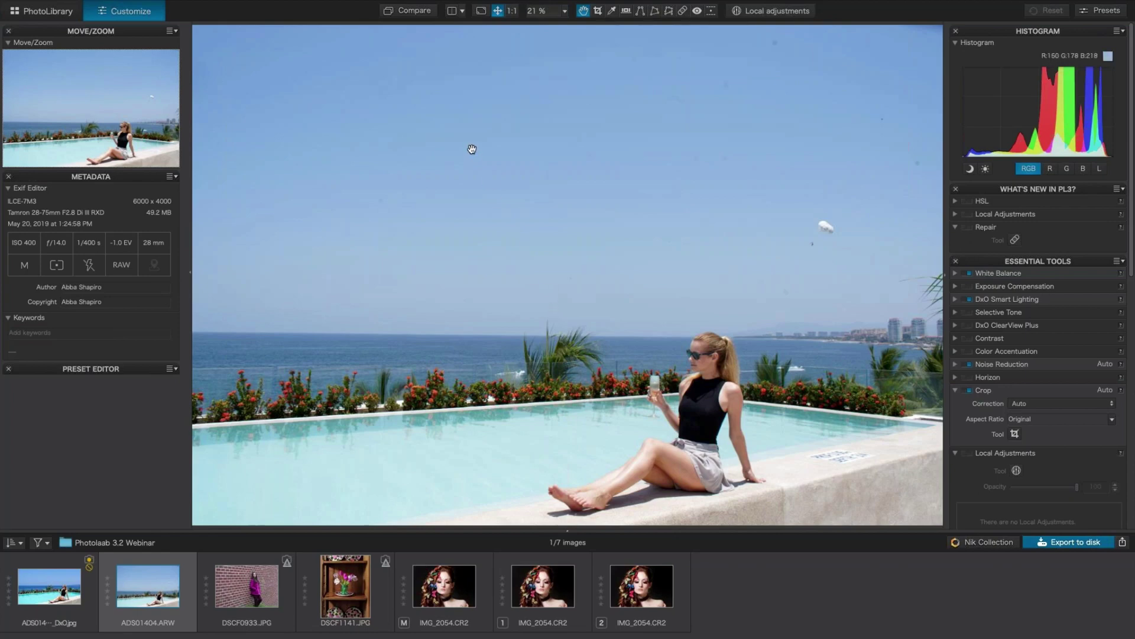
# Compare the pool photo's corrected preview with its uncorrected version several times
pyautogui.click(389, 12)
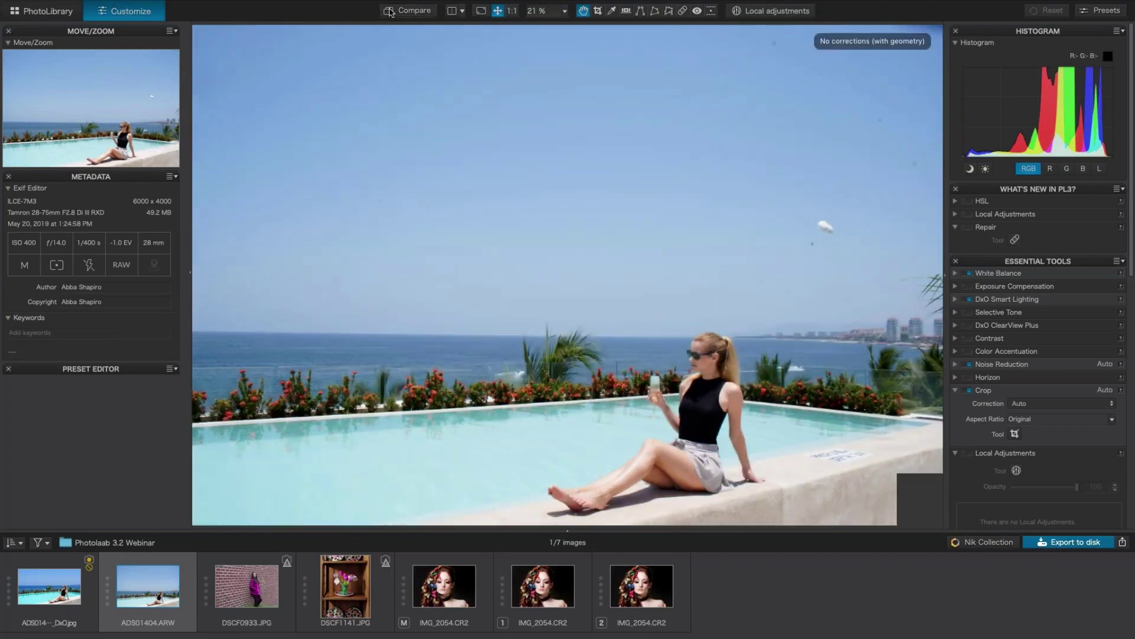
pyautogui.click(389, 11)
pyautogui.click(389, 12)
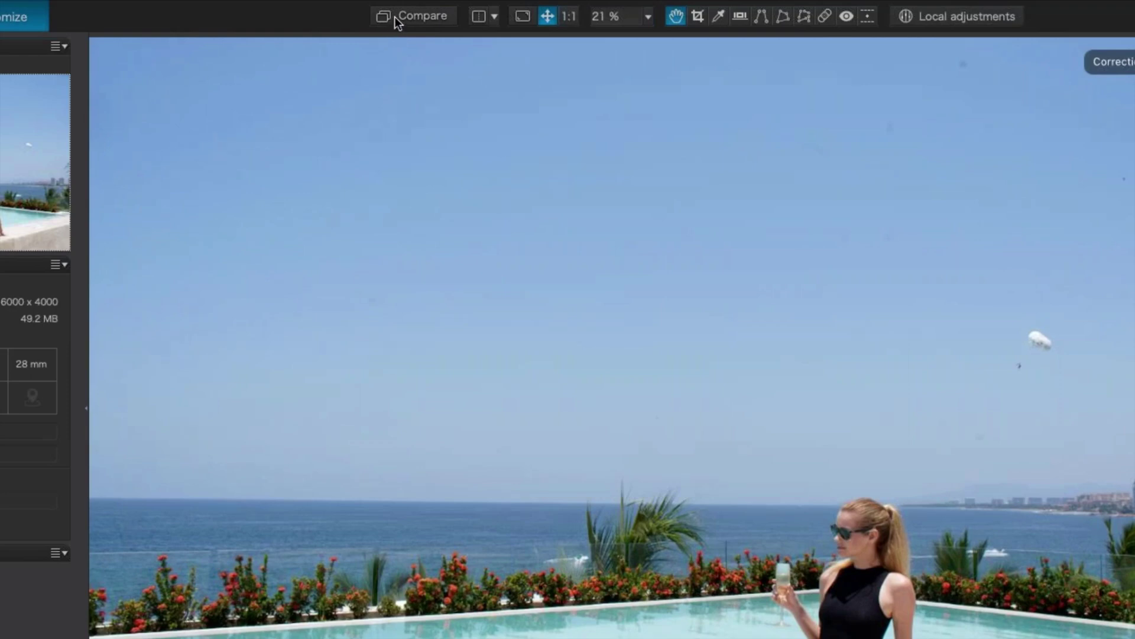
pyautogui.click(396, 17)
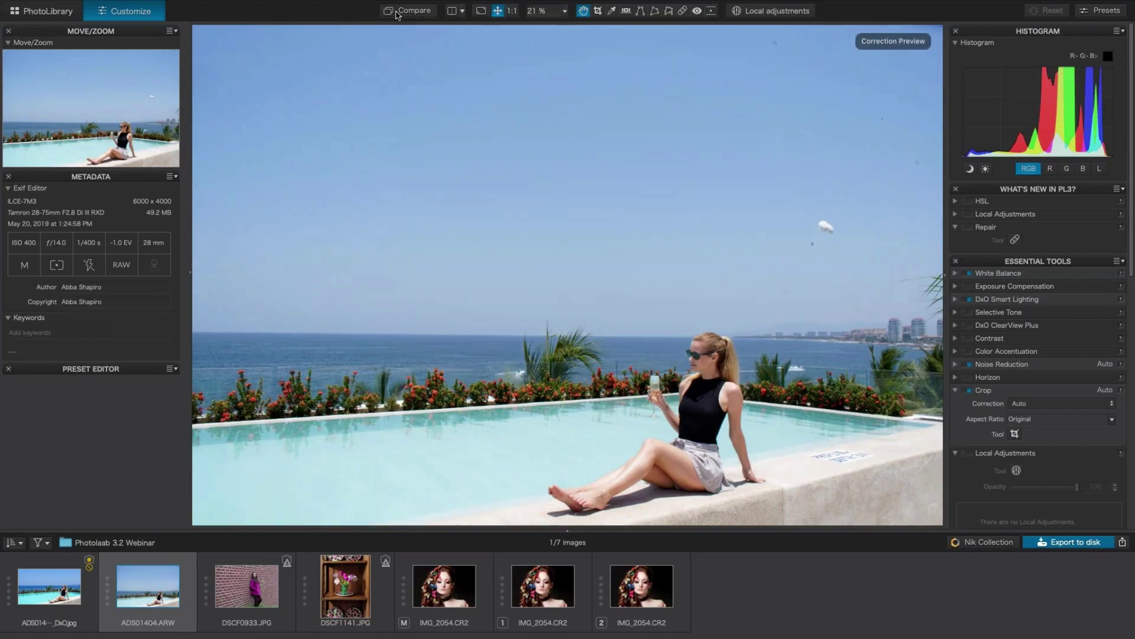
pyautogui.click(395, 15)
# Open the master copy of IMG_2054.CR2 and compare the corrected portrait with its uncorrected version
pyautogui.click(464, 590)
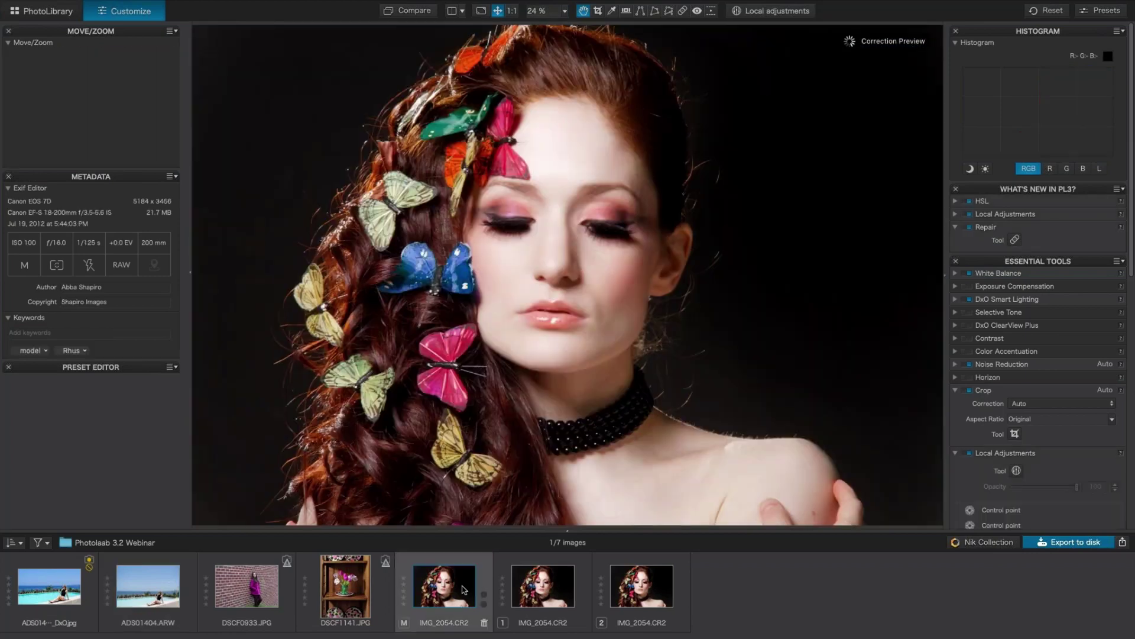
pyautogui.click(403, 12)
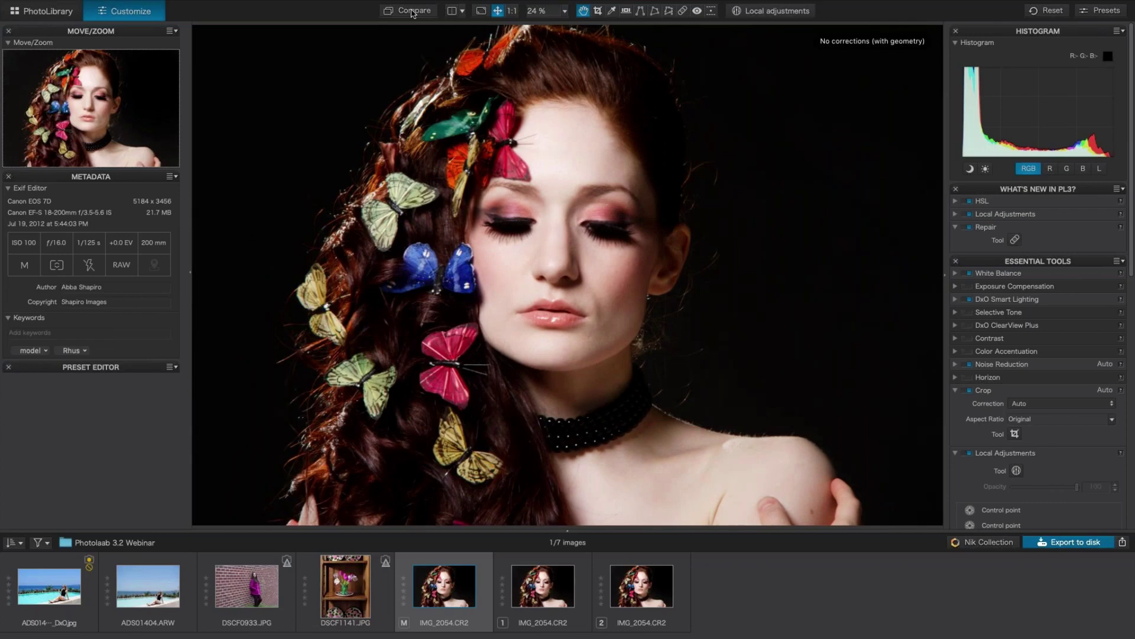
pyautogui.click(413, 12)
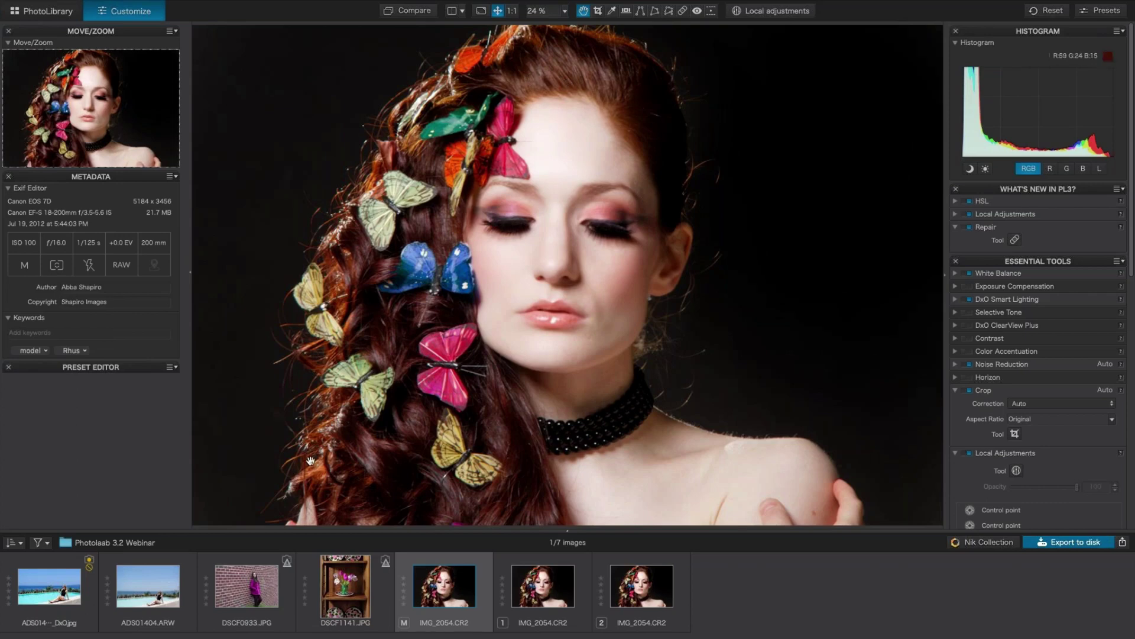
# Return to ADS01404.ARW, expand the Preset Editor's Portrait and Landscape folder, and select the sixth preset, Landscape - Polarized
pyautogui.click(155, 589)
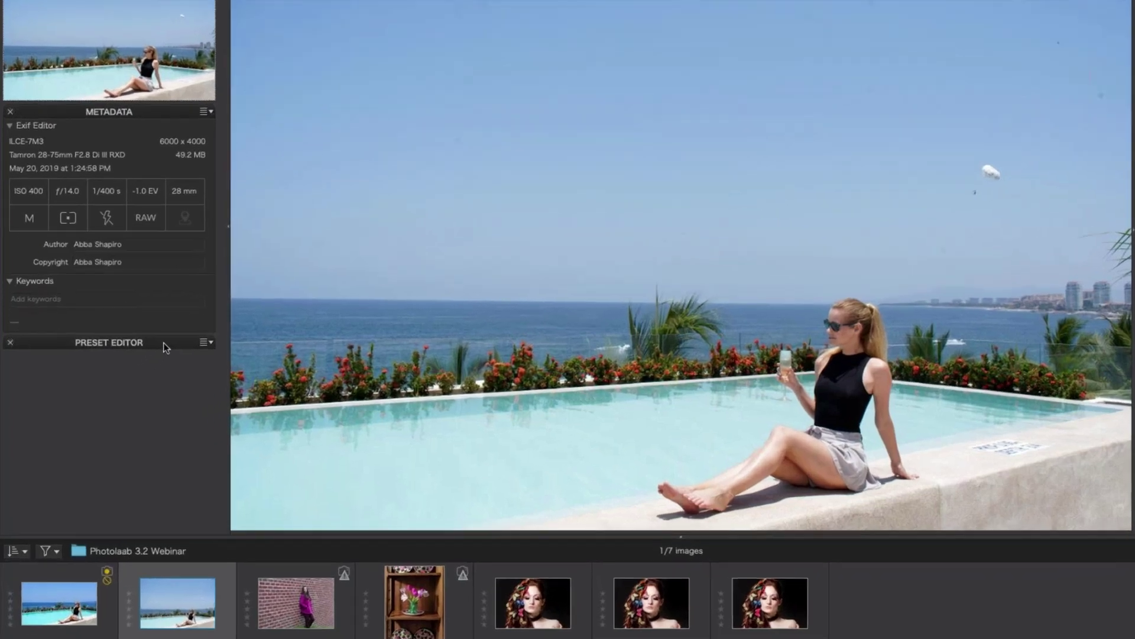
pyautogui.click(163, 342)
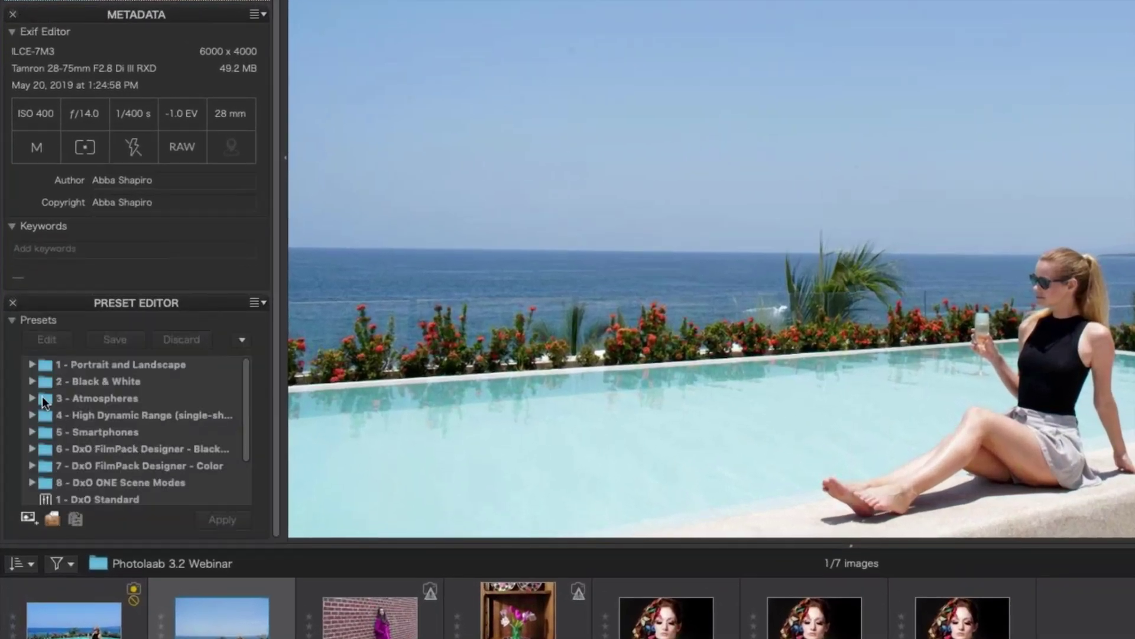
pyautogui.click(30, 364)
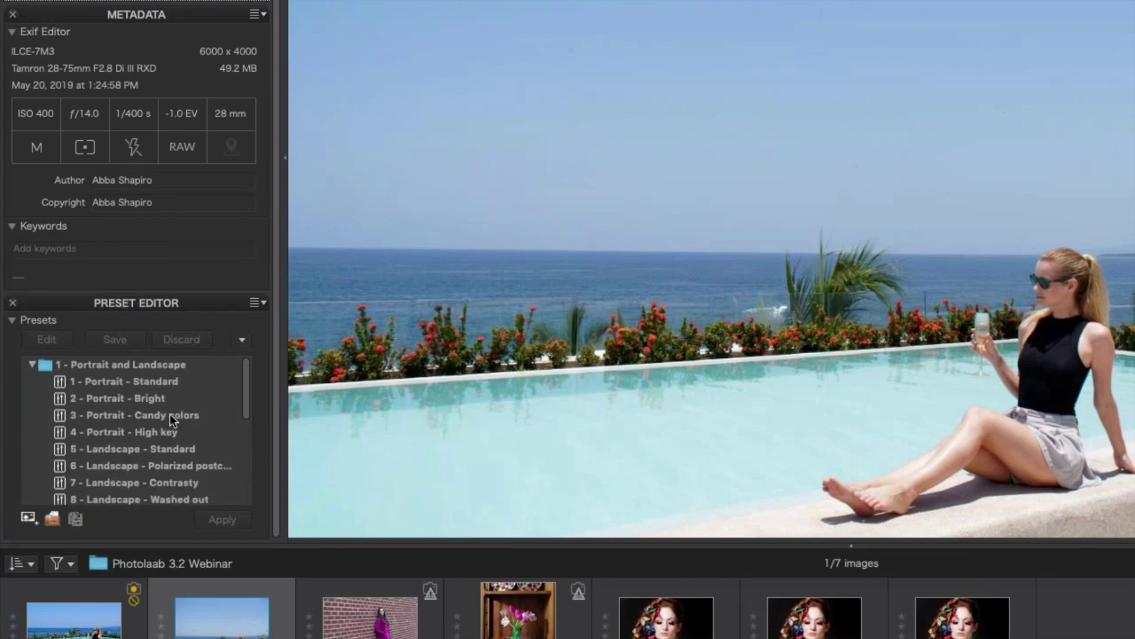
pyautogui.click(157, 381)
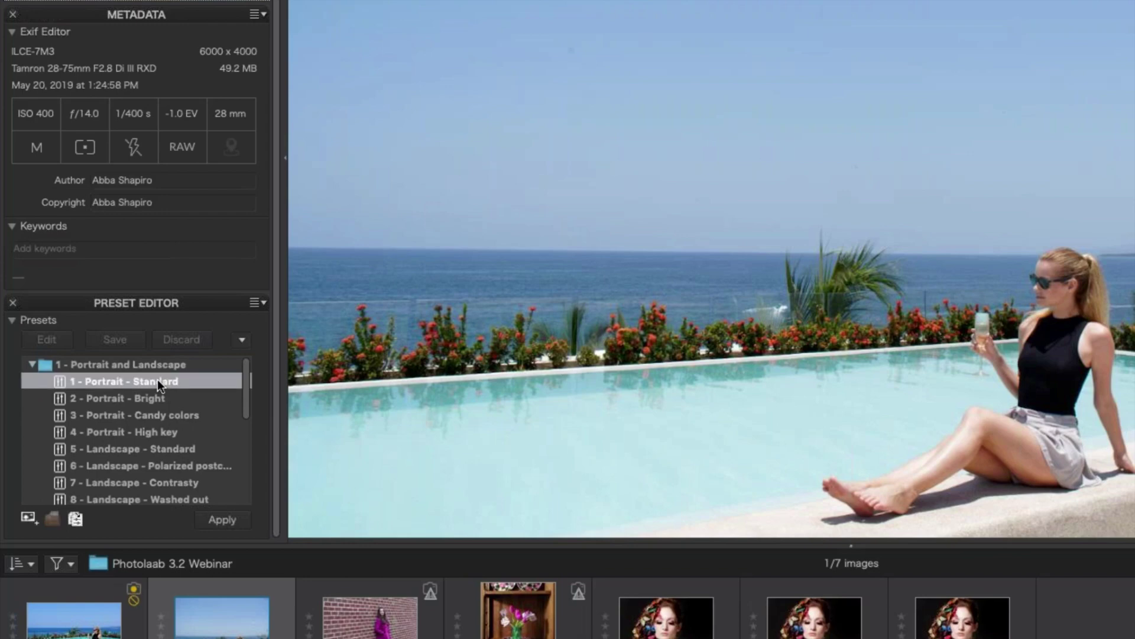
pyautogui.click(154, 459)
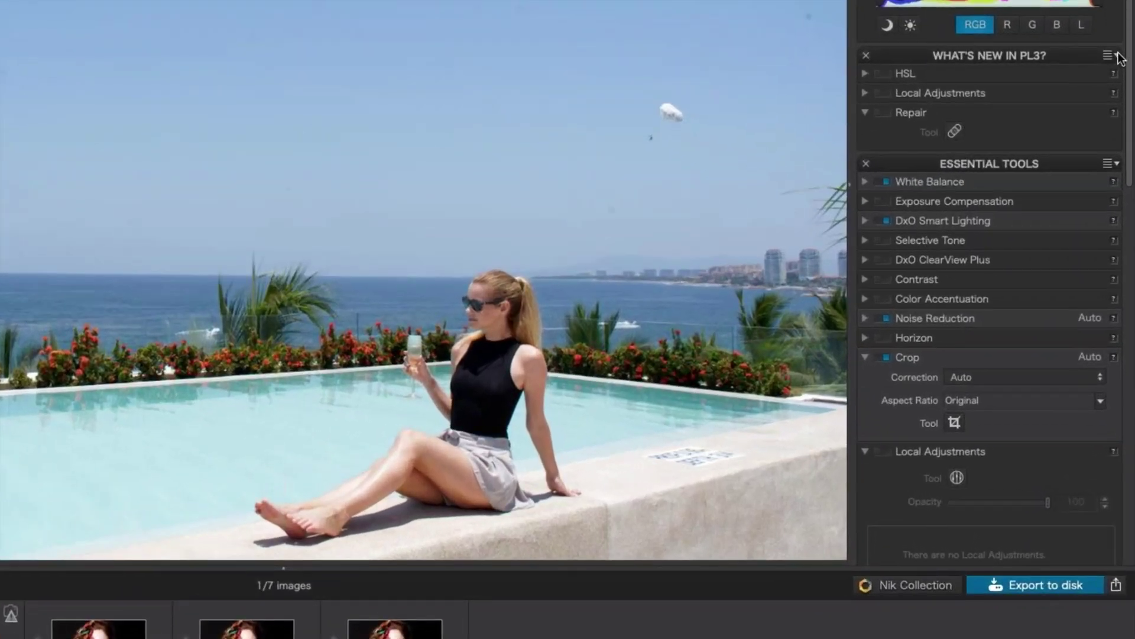
# Examine the options and list of tools available for the What's New in PL3? palette
pyautogui.click(1111, 57)
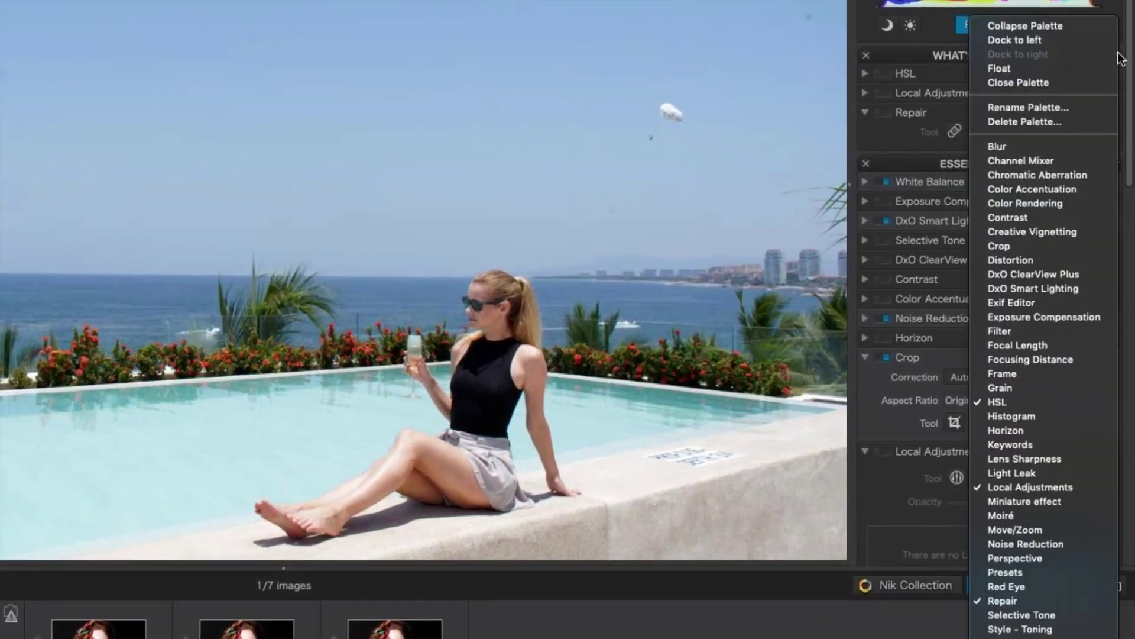
pyautogui.click(956, 54)
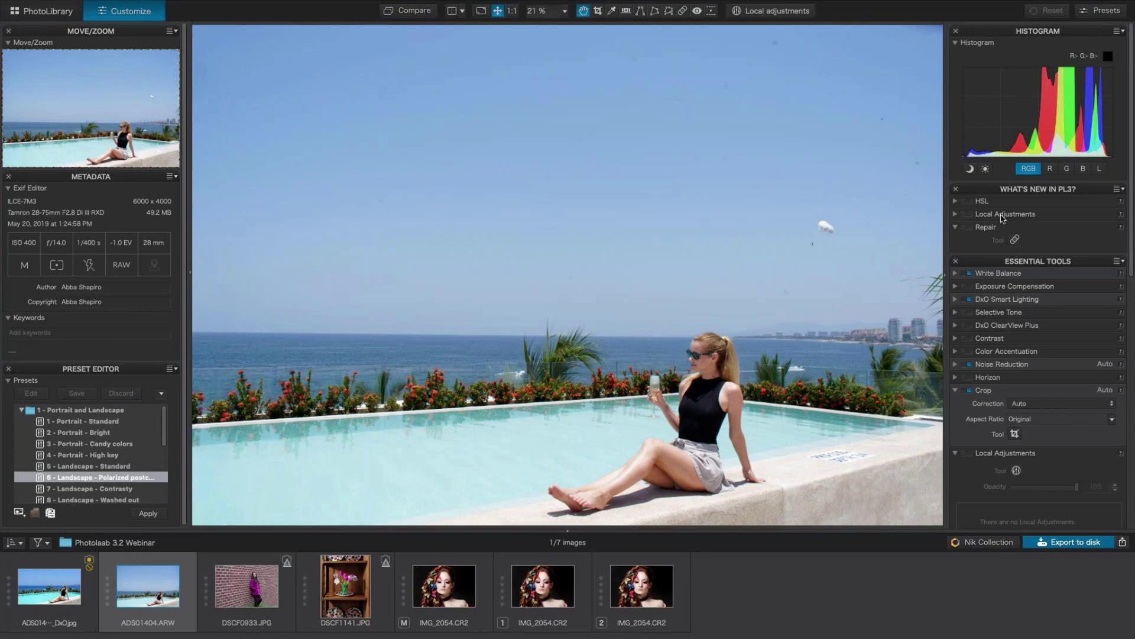
# Enable and expand Local Adjustments in the What's New in PL3? palette, and collapse that palette
pyautogui.click(969, 214)
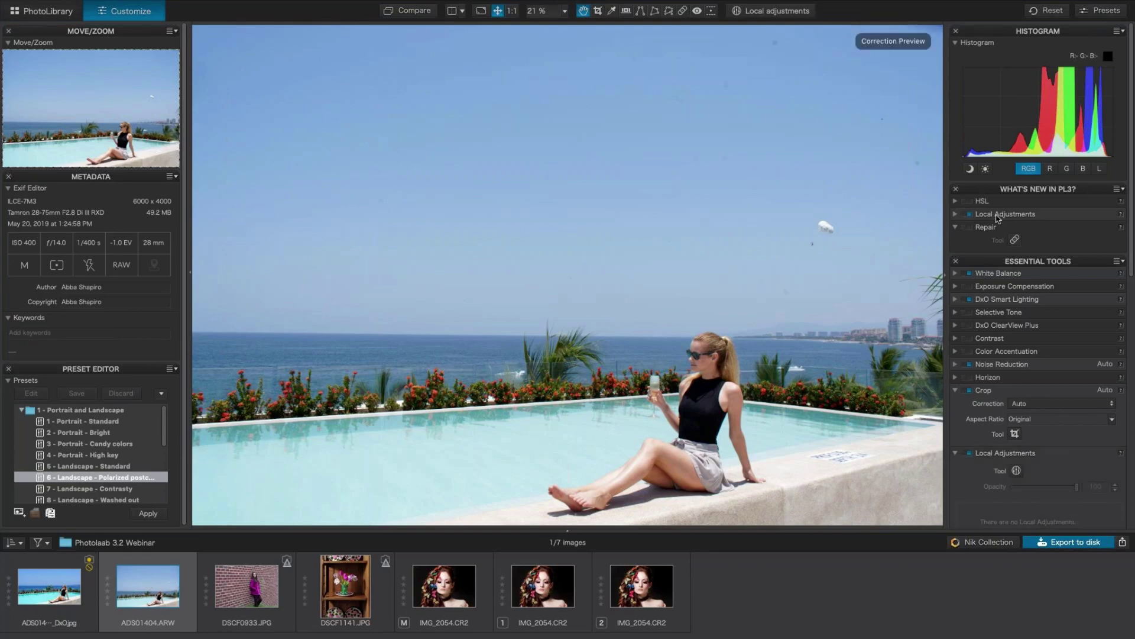
pyautogui.click(956, 215)
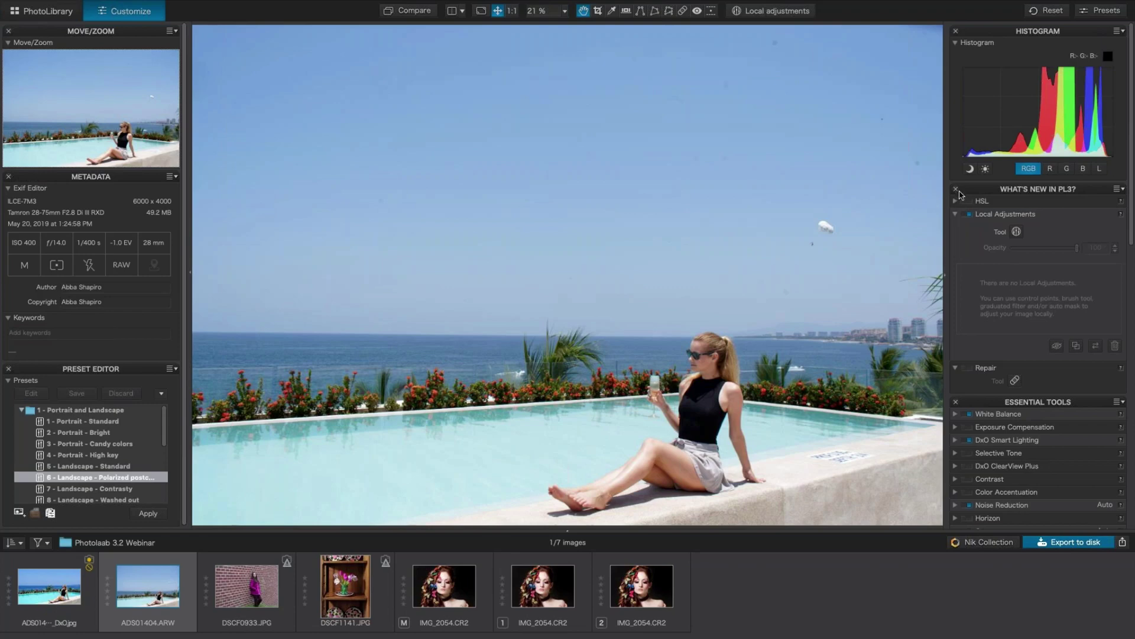
pyautogui.click(994, 190)
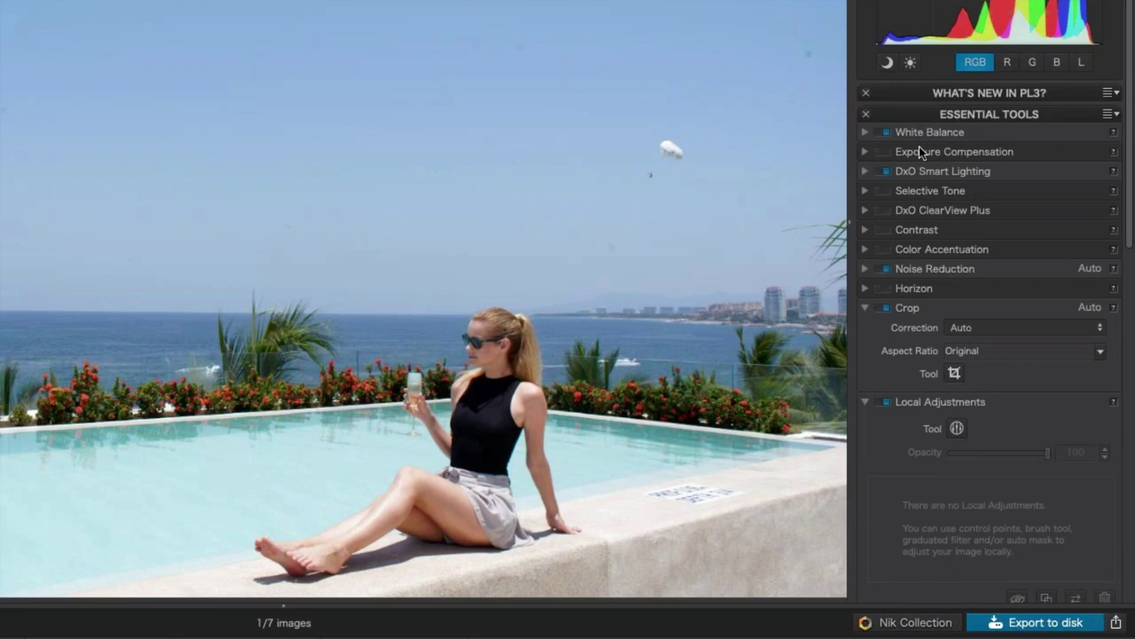
# Examine the Exposure Compensation and DxO Smart Lighting settings in the Essential Tools palette
pyautogui.click(864, 152)
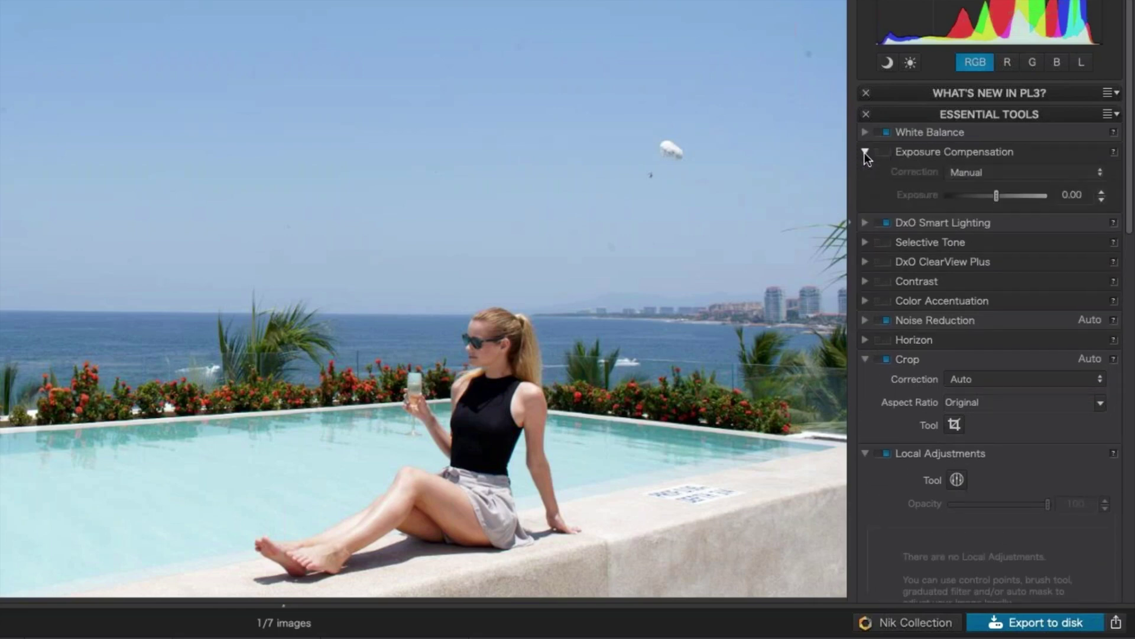
pyautogui.click(864, 152)
pyautogui.click(866, 172)
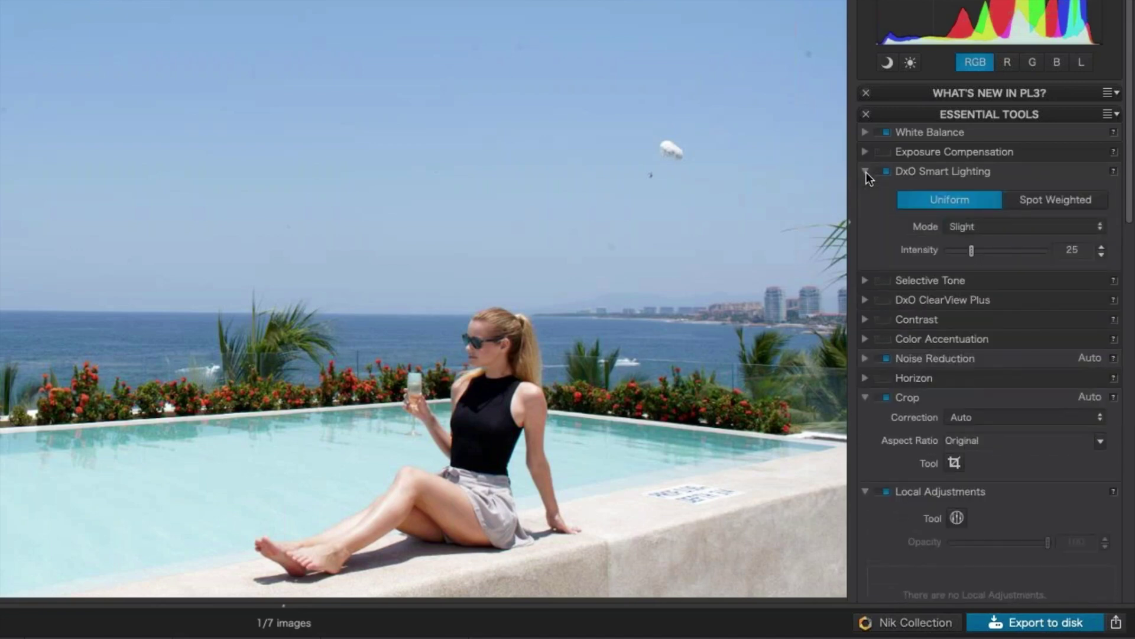
pyautogui.click(866, 172)
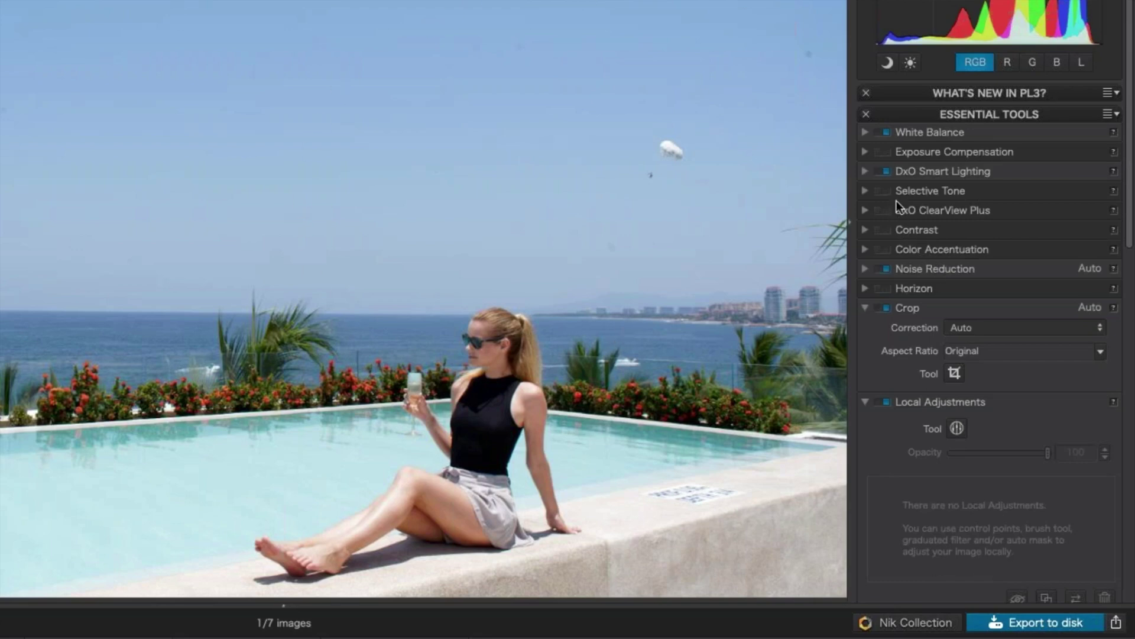
# Enable Color Accentuation, try Vibrancy at -18 and Saturation at 100, and reset both values to 0
pyautogui.click(863, 249)
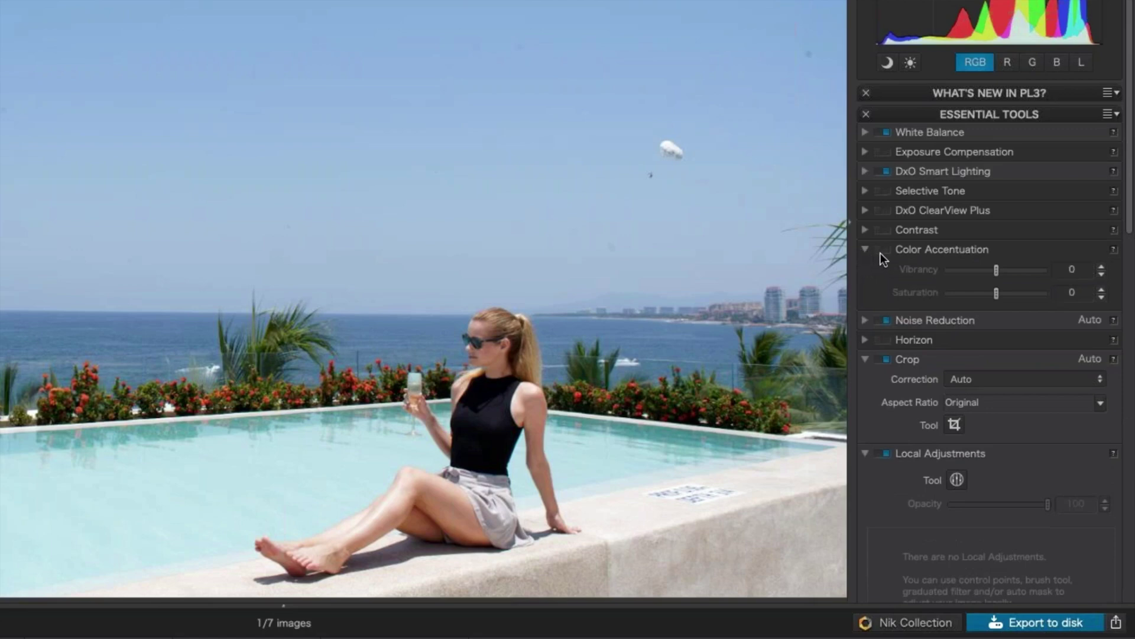
pyautogui.click(881, 251)
pyautogui.moveTo(996, 270); pyautogui.dragTo(1045, 292)
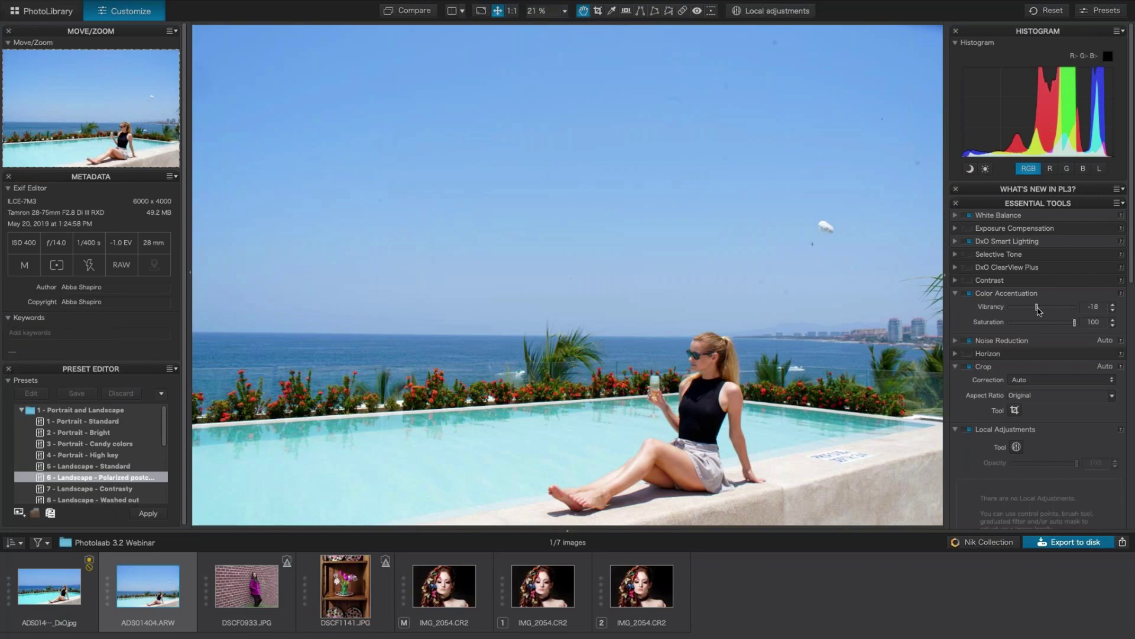
pyautogui.doubleClick(1038, 307)
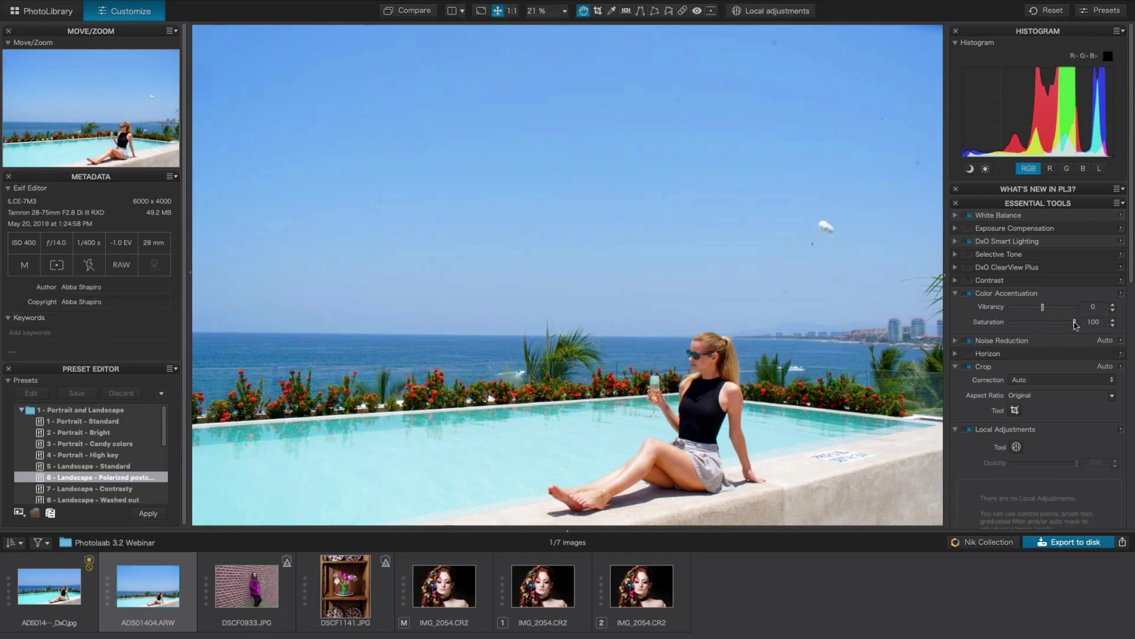
pyautogui.doubleClick(1075, 323)
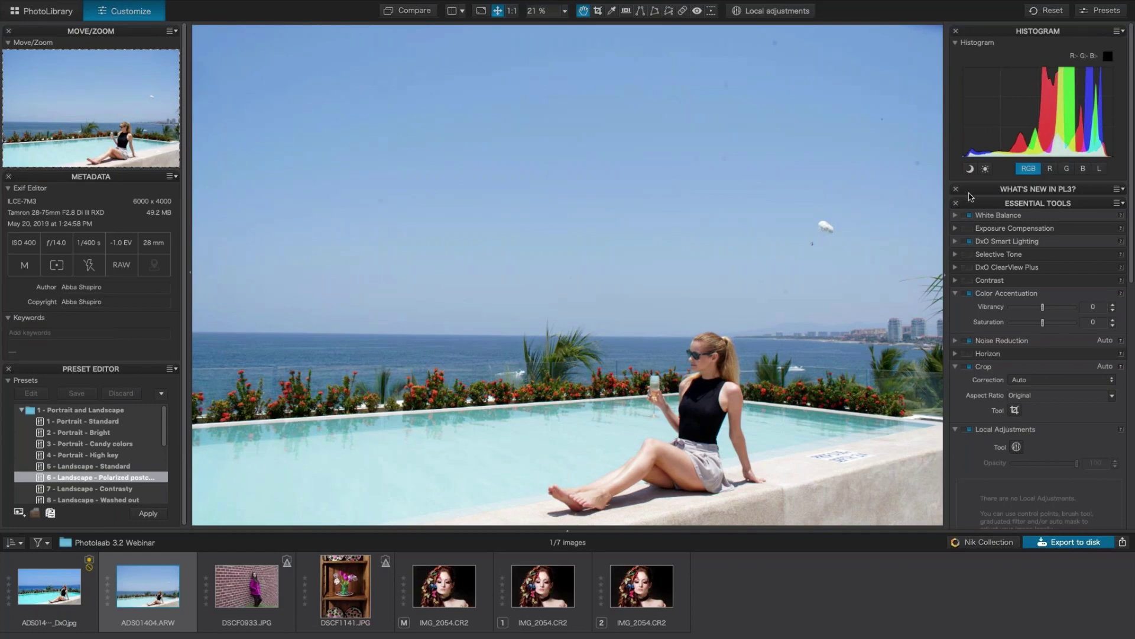
# Activate the Local Adjustments tool from the What's New in PL3? palette and place a control point in the open sky
pyautogui.click(985, 195)
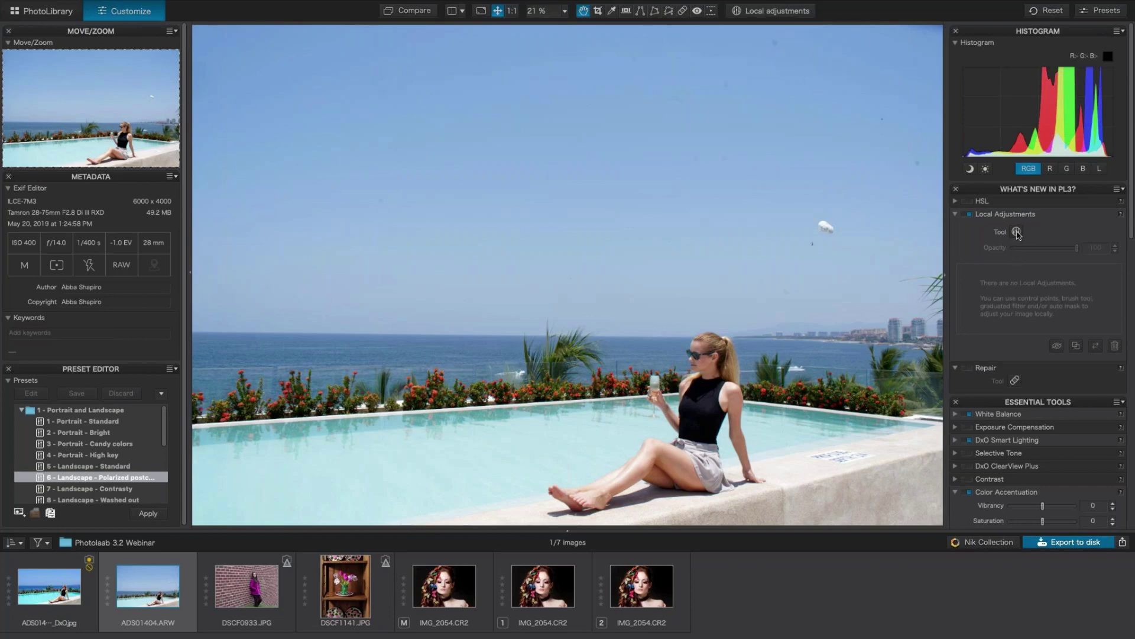
pyautogui.click(1016, 233)
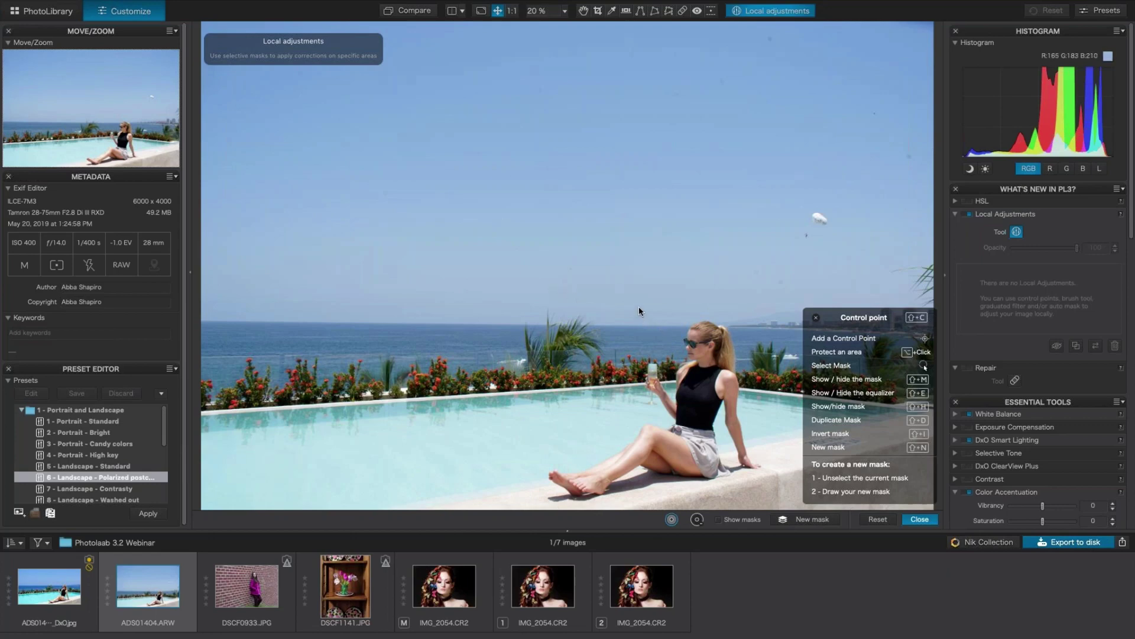
pyautogui.rightClick(596, 221)
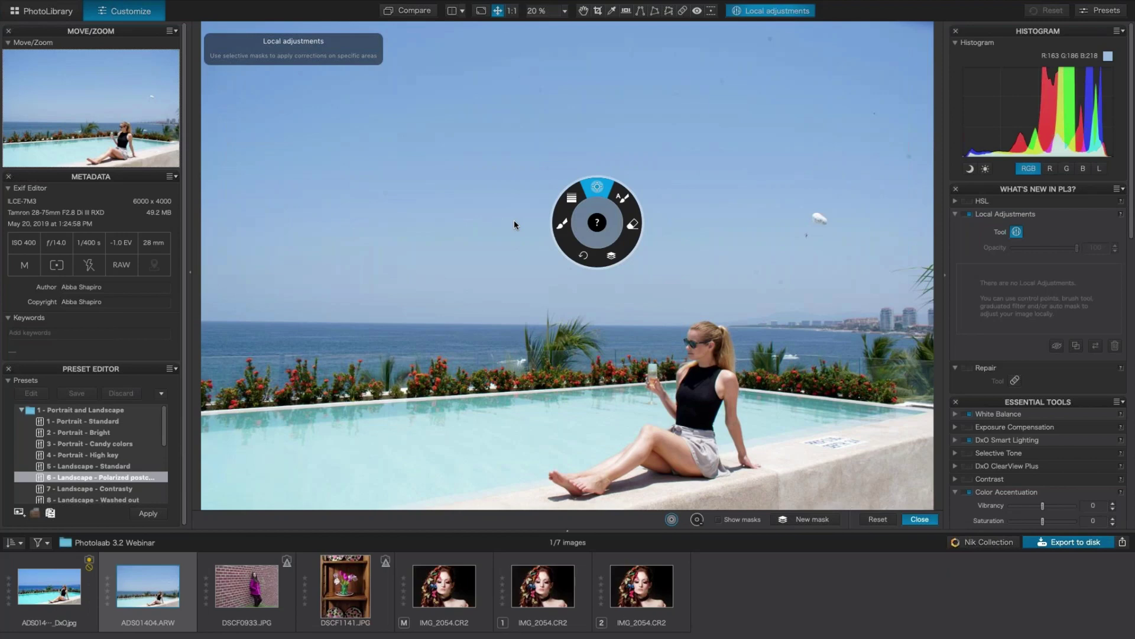
pyautogui.click(597, 223)
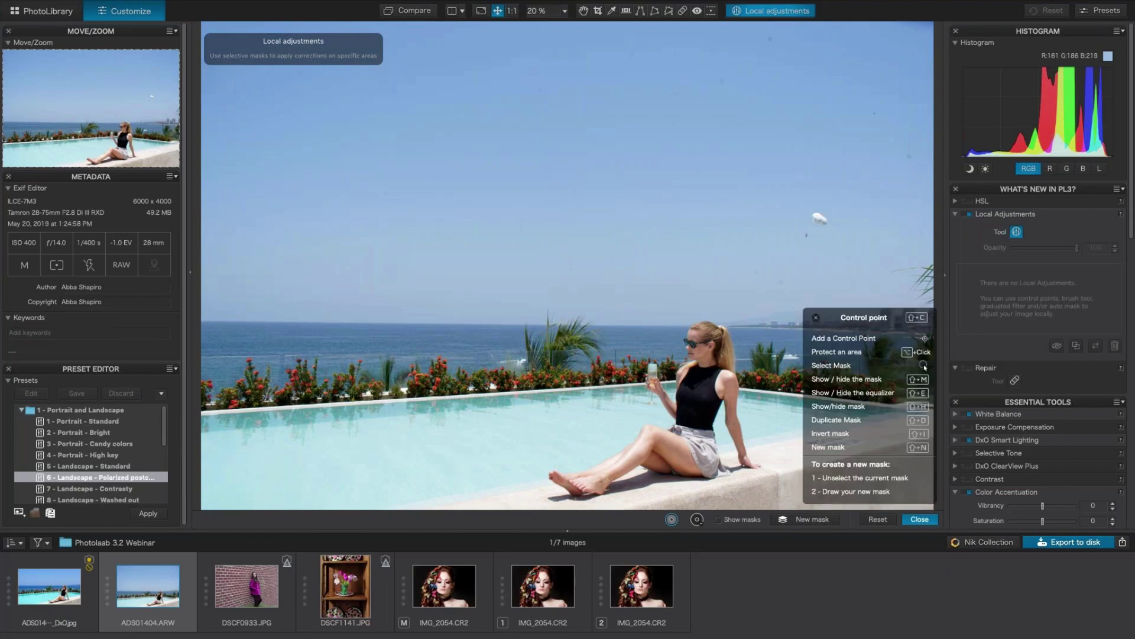
pyautogui.click(515, 221)
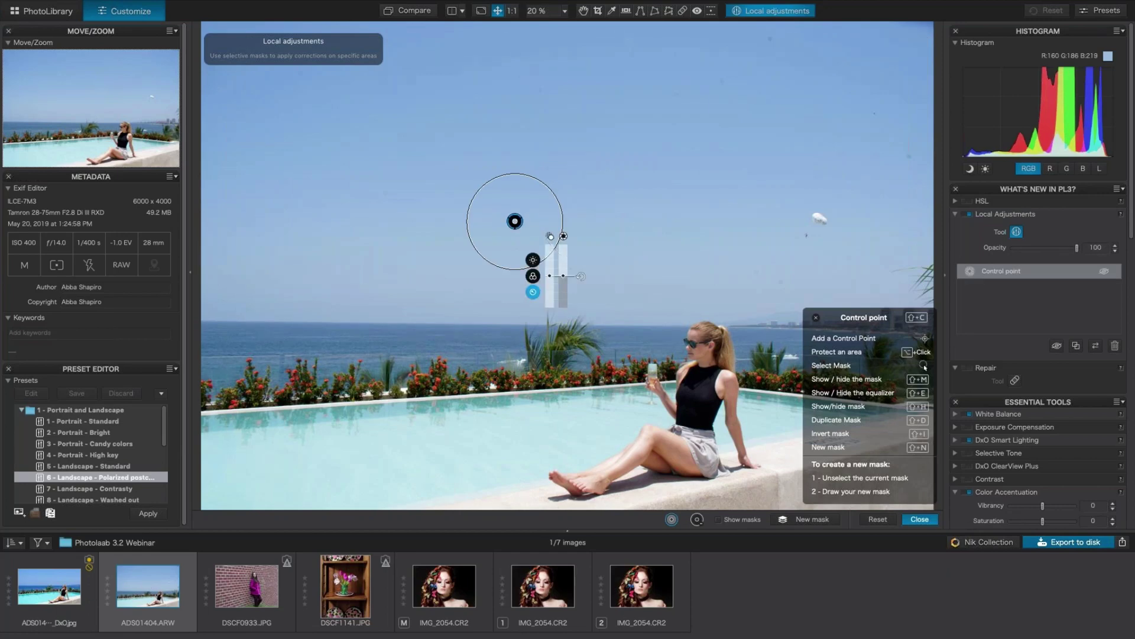
# Delete the control point in the sky and draw a graduated filter from the upper sky down to the horizon
pyautogui.press('Delete')
pyautogui.rightClick(566, 197)
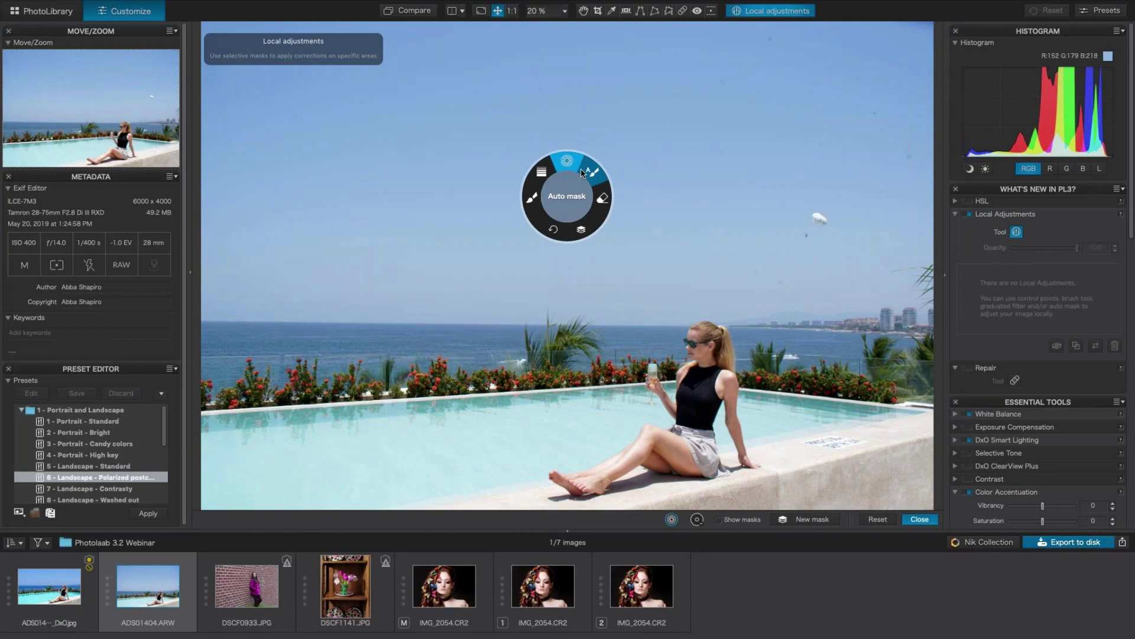
pyautogui.click(544, 171)
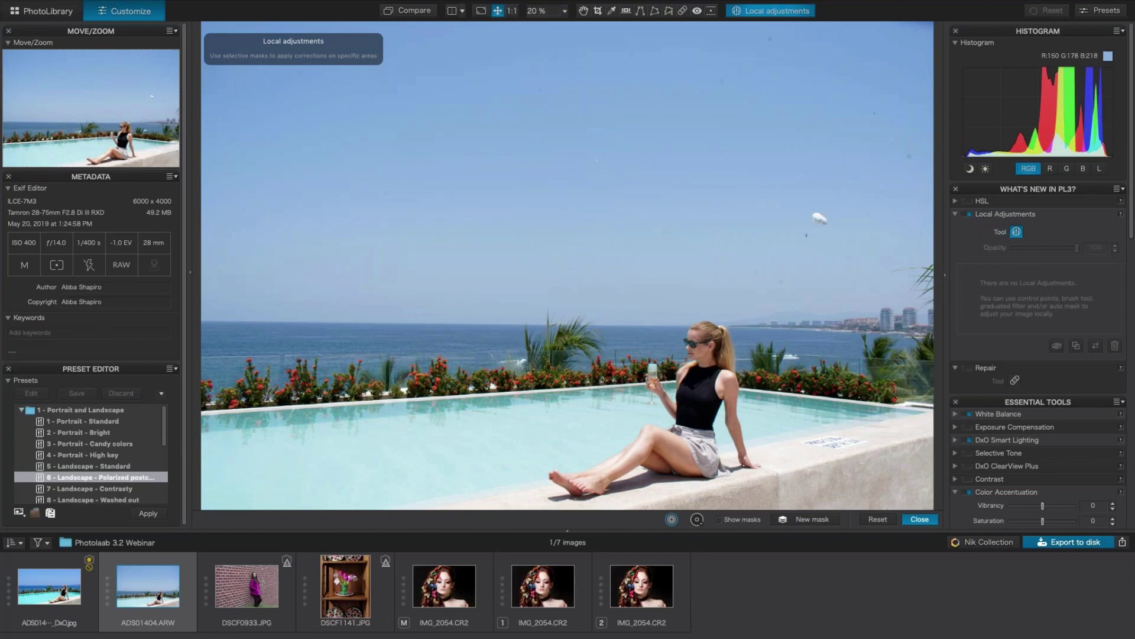
pyautogui.moveTo(573, 44); pyautogui.dragTo(579, 301)
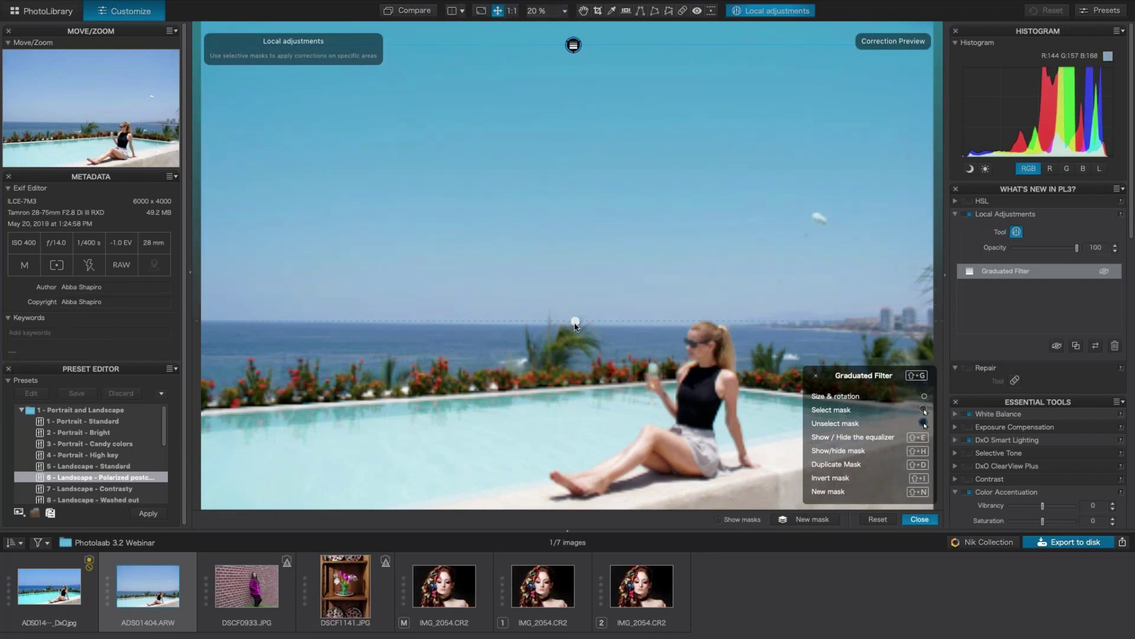
pyautogui.click(568, 338)
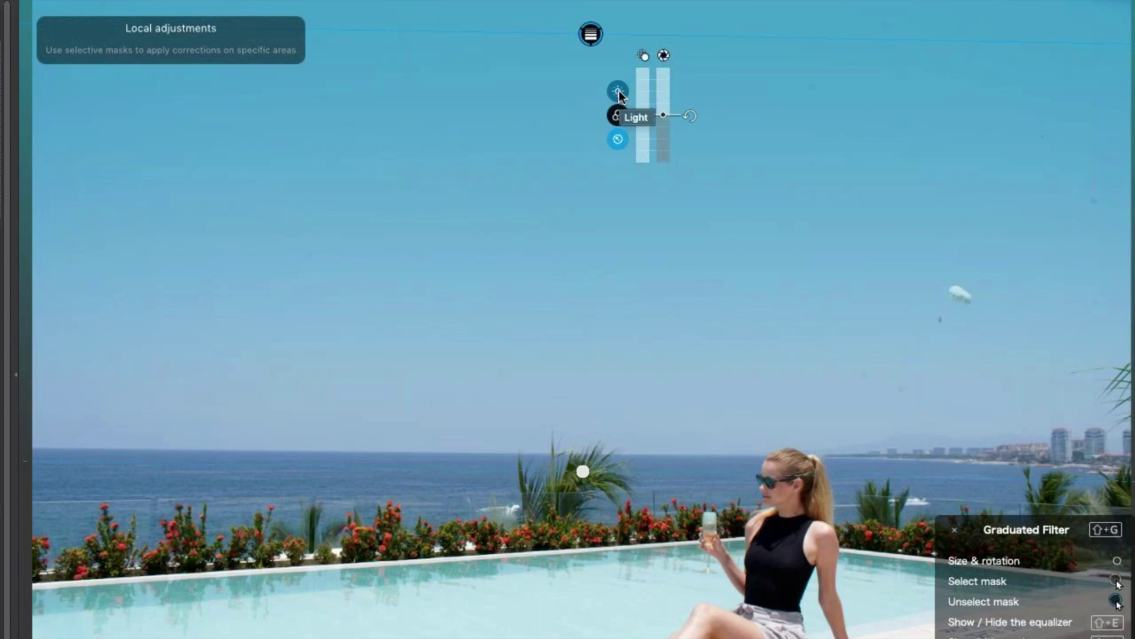
# Slightly lower the graduated filter's Exposure to darken the sky, and fine-tune its Saturation
pyautogui.click(619, 91)
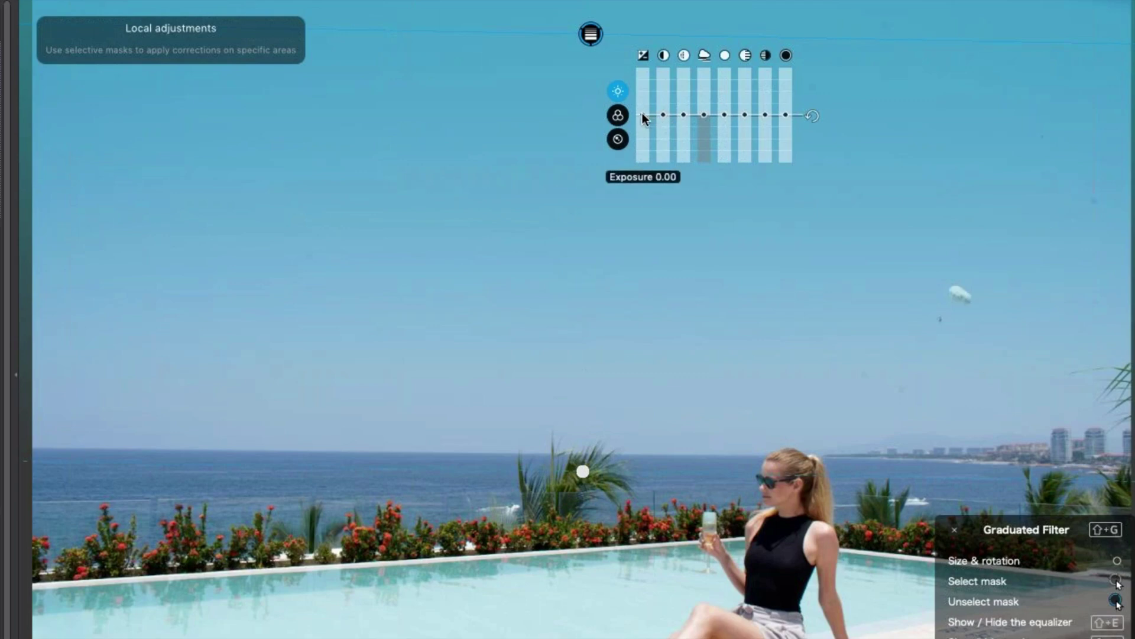
pyautogui.moveTo(642, 114); pyautogui.dragTo(641, 121)
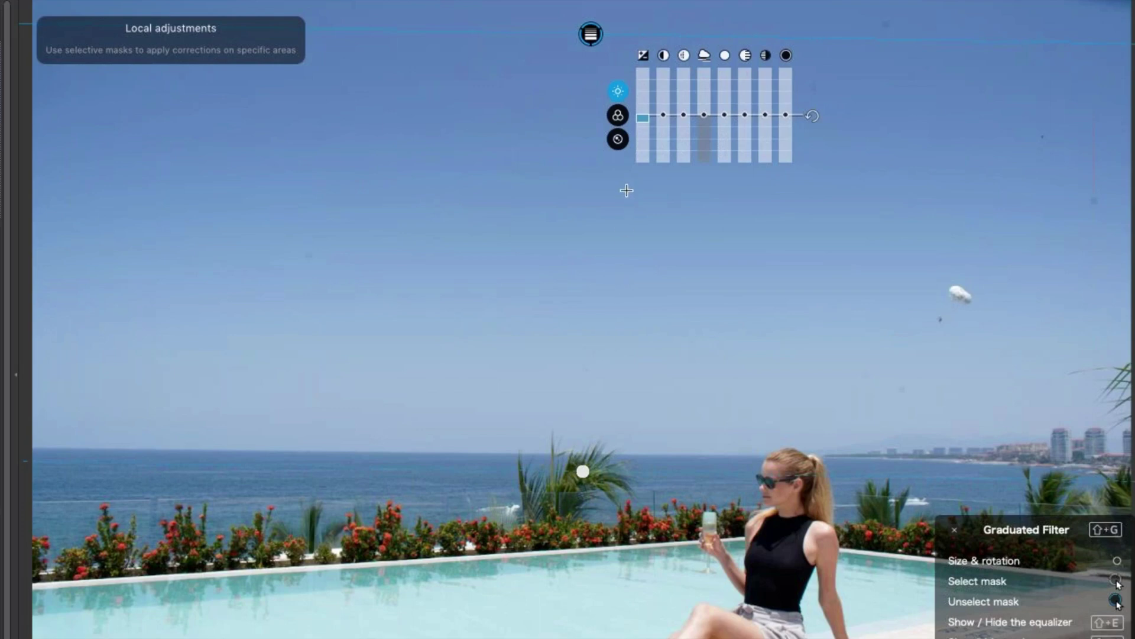
pyautogui.click(618, 115)
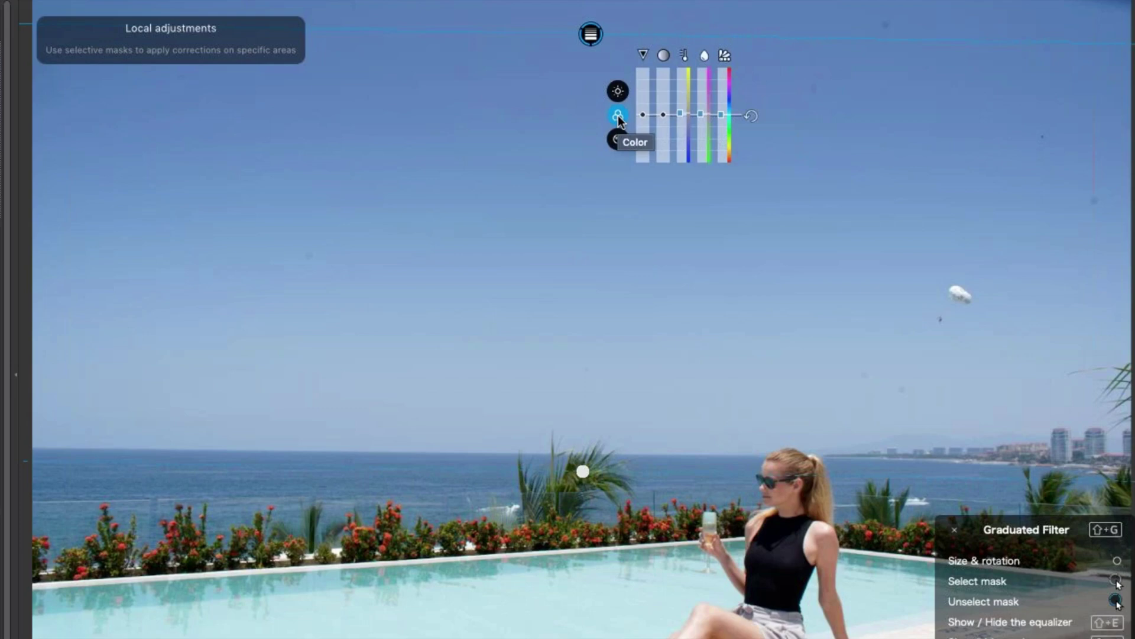
pyautogui.moveTo(643, 117)
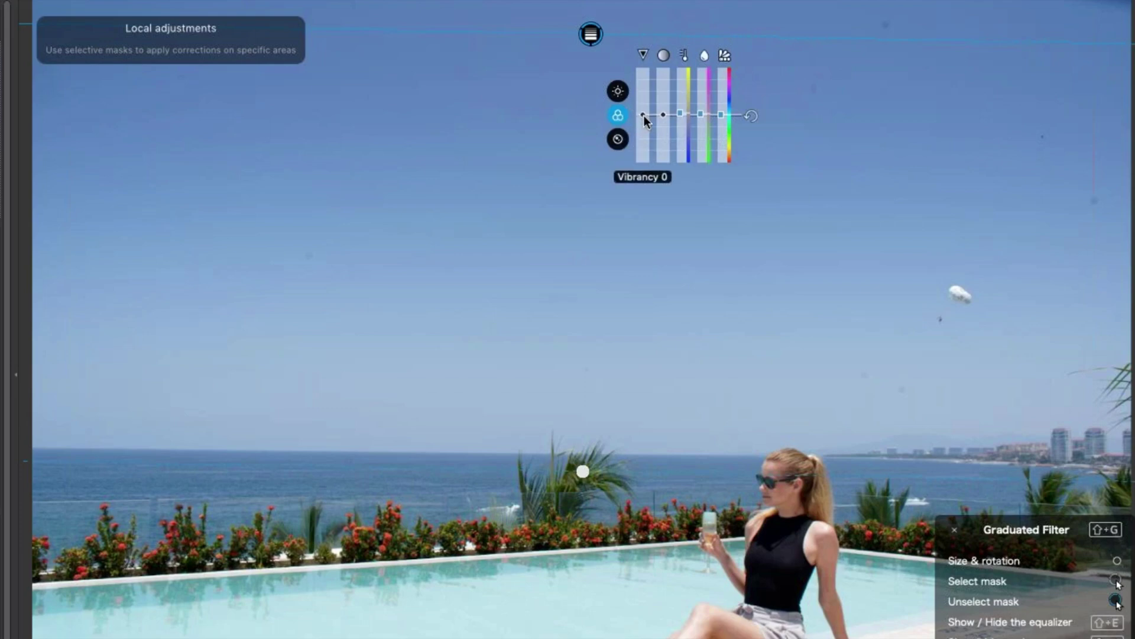
pyautogui.moveTo(683, 115)
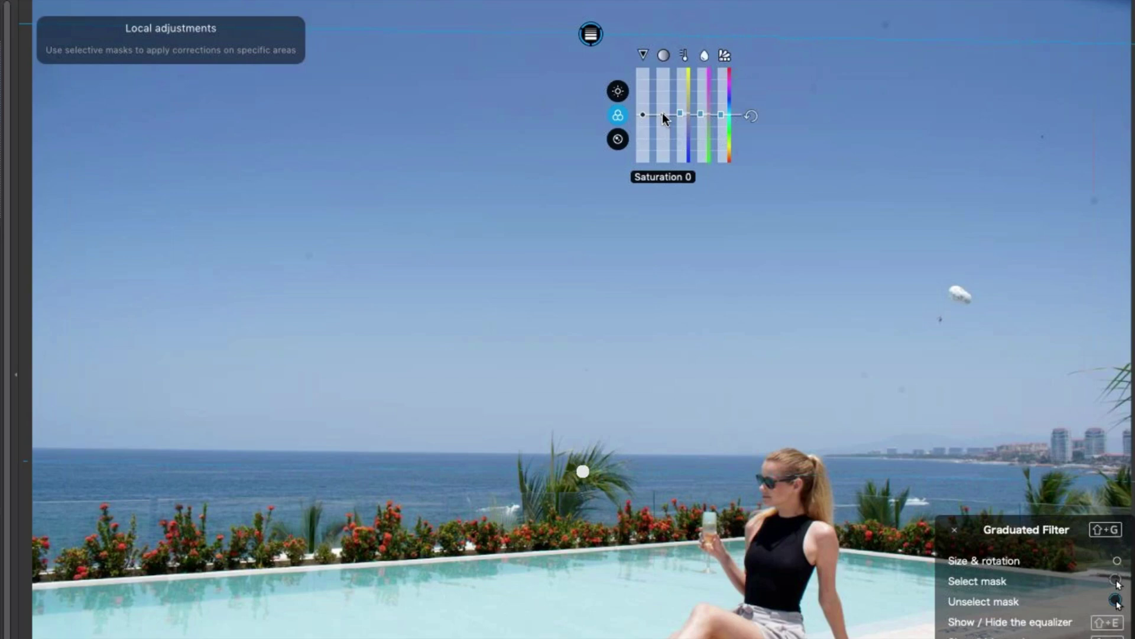
pyautogui.moveTo(664, 114)
pyautogui.mouseDown()
pyautogui.moveTo(663, 97)
pyautogui.moveTo(662, 132)
pyautogui.moveTo(664, 118)
pyautogui.mouseUp()
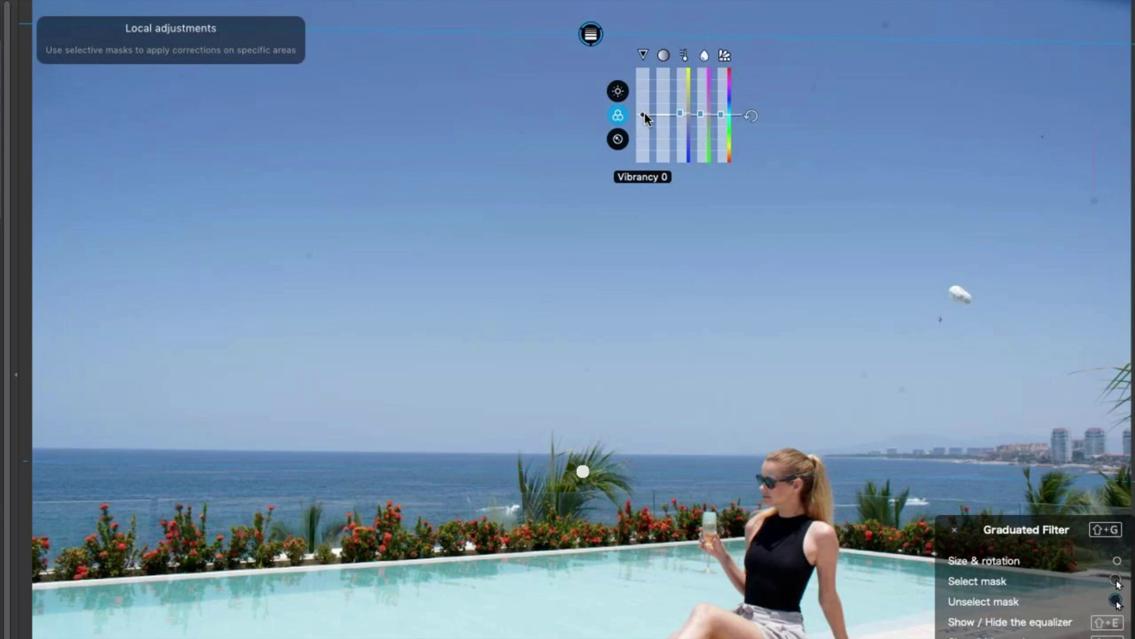
pyautogui.click(346, 472)
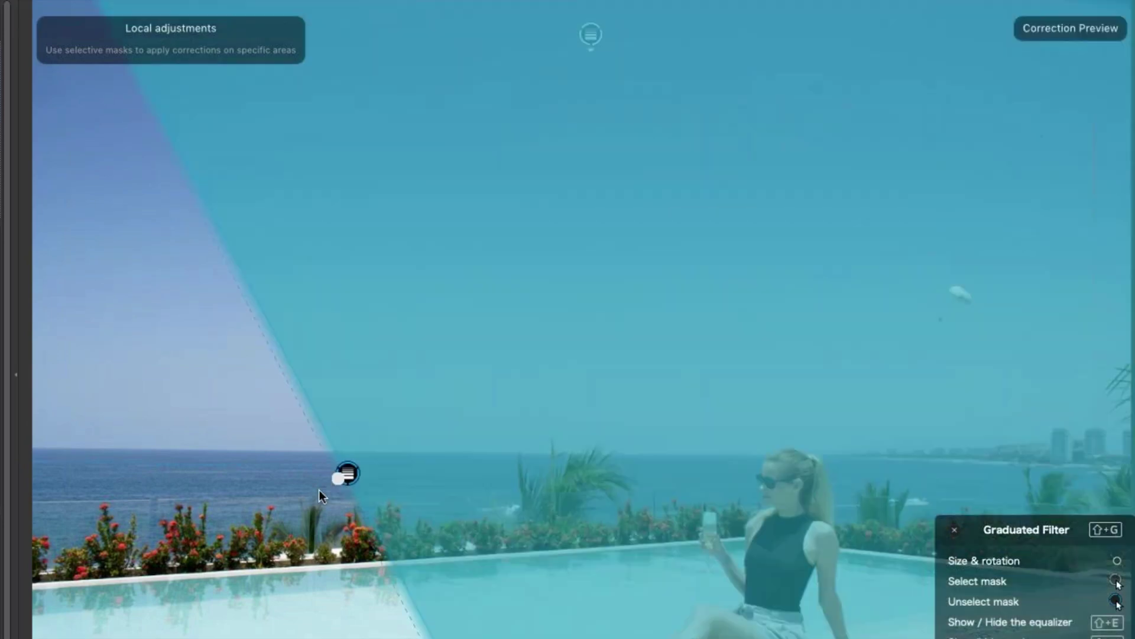
pyautogui.press('Delete')
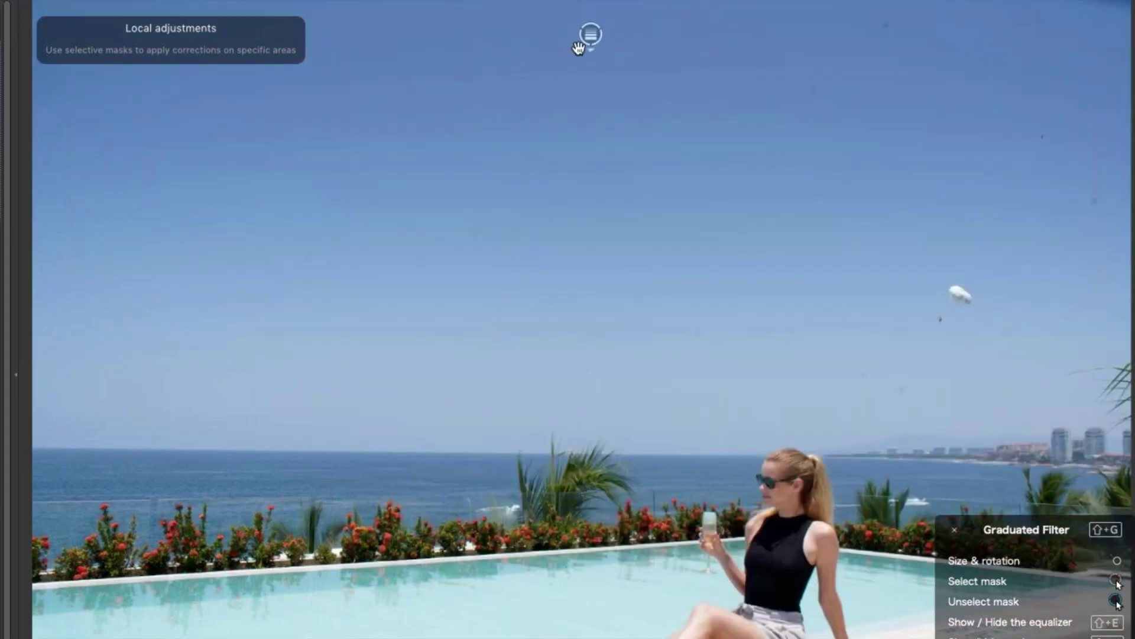
pyautogui.moveTo(591, 36)
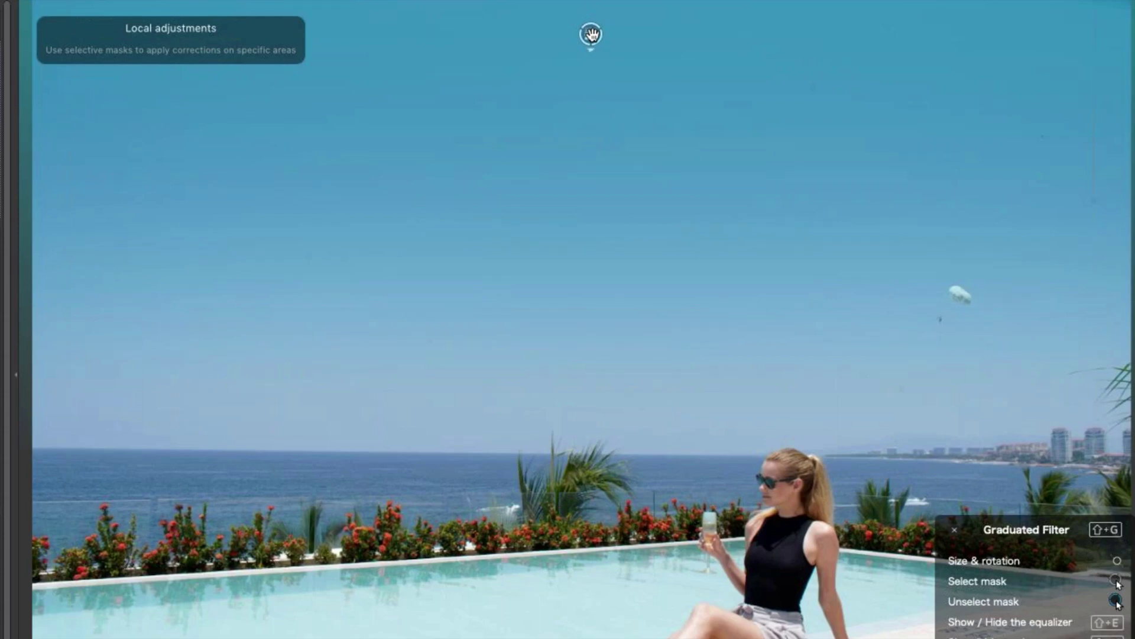
pyautogui.click(590, 34)
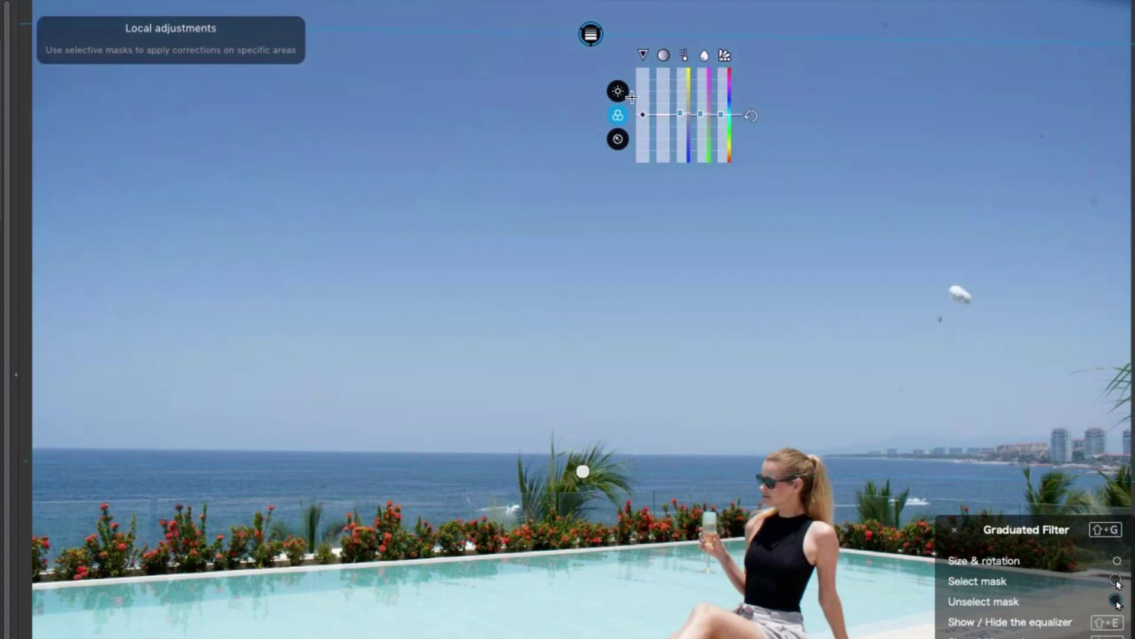
# Slightly raise the graduated filter's Blur, and move its start lower in the sky with its end on the horizon
pyautogui.click(619, 139)
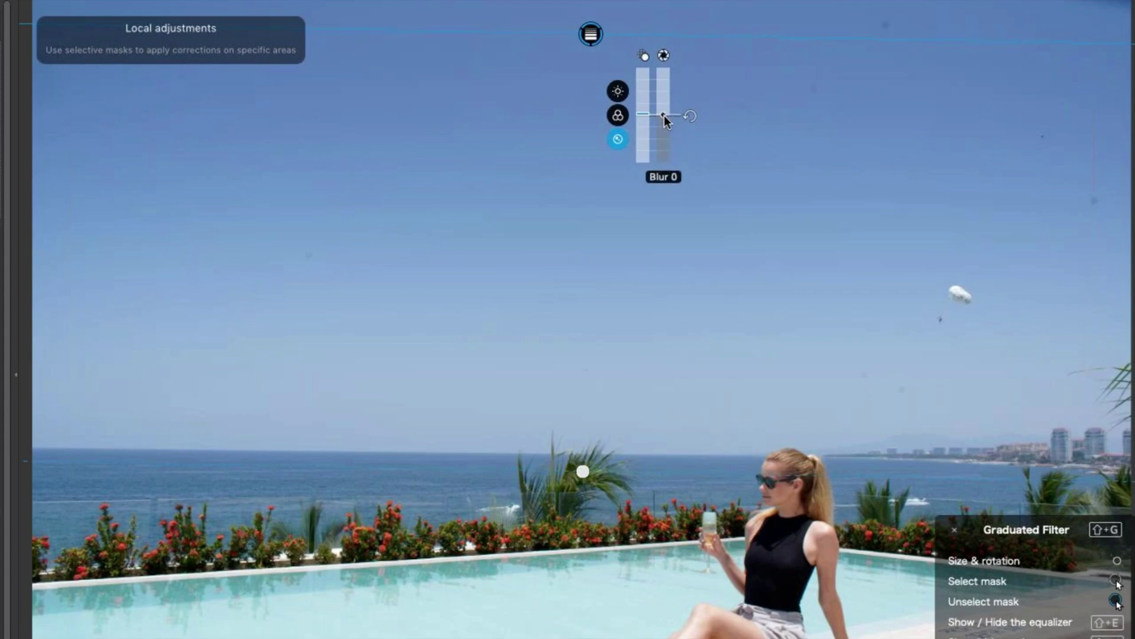
pyautogui.moveTo(665, 114); pyautogui.dragTo(663, 107)
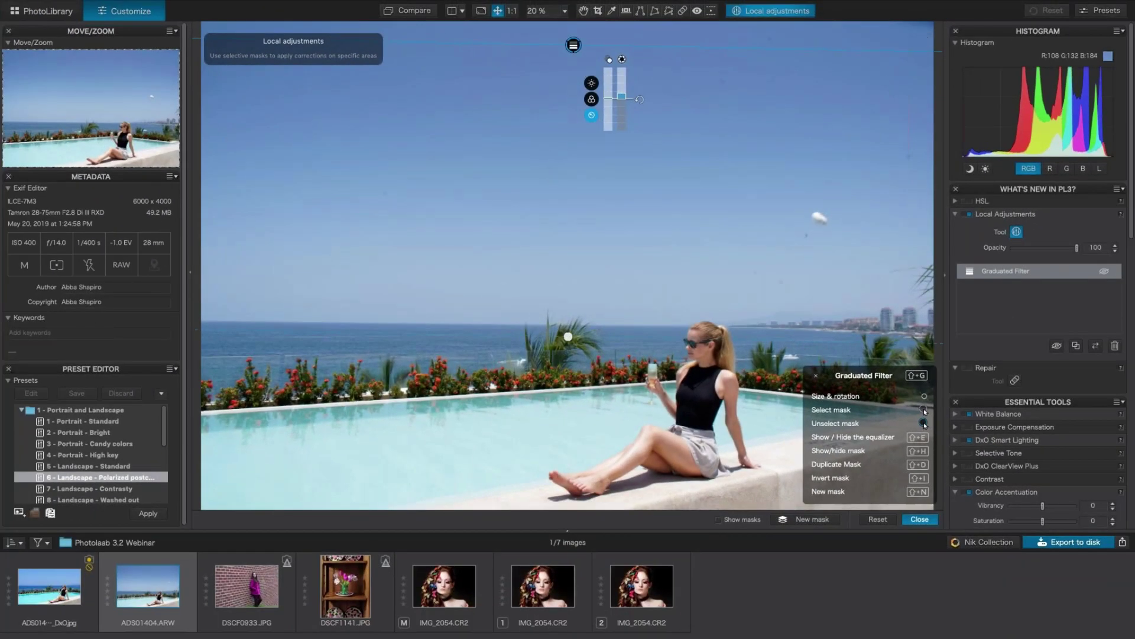
pyautogui.moveTo(574, 57)
pyautogui.mouseDown()
pyautogui.moveTo(575, 112)
pyautogui.moveTo(577, 41)
pyautogui.mouseUp()
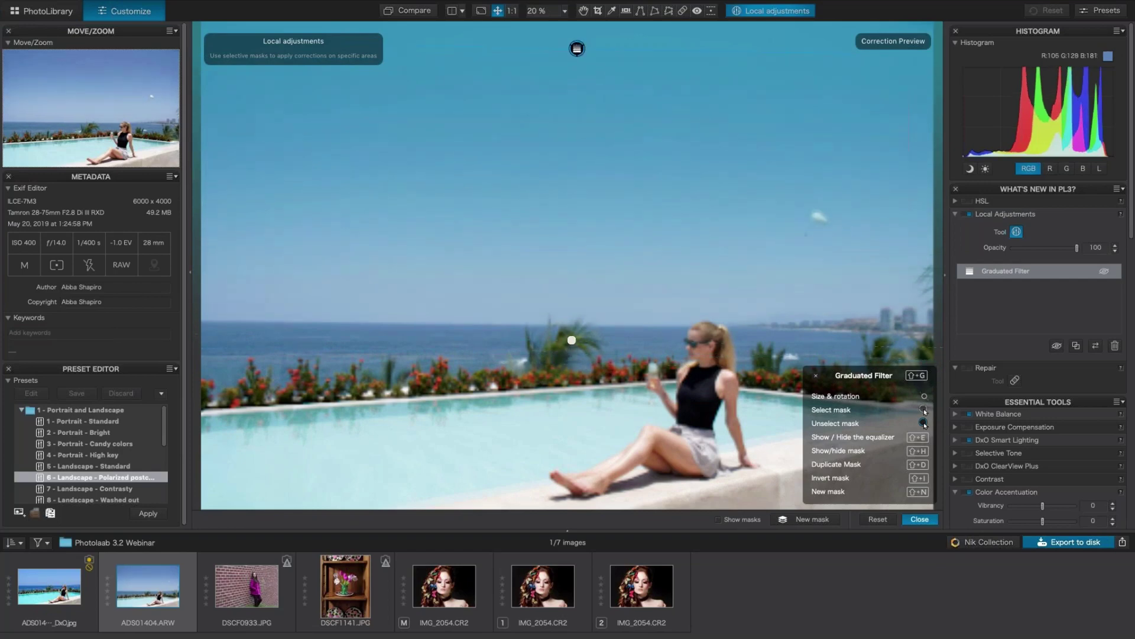
pyautogui.moveTo(573, 337)
pyautogui.mouseDown()
pyautogui.moveTo(572, 215)
pyautogui.moveTo(578, 333)
pyautogui.mouseUp()
pyautogui.click(577, 48)
pyautogui.moveTo(577, 49); pyautogui.dragTo(577, 84)
pyautogui.moveTo(579, 383); pyautogui.dragTo(579, 327)
pyautogui.moveTo(604, 100)
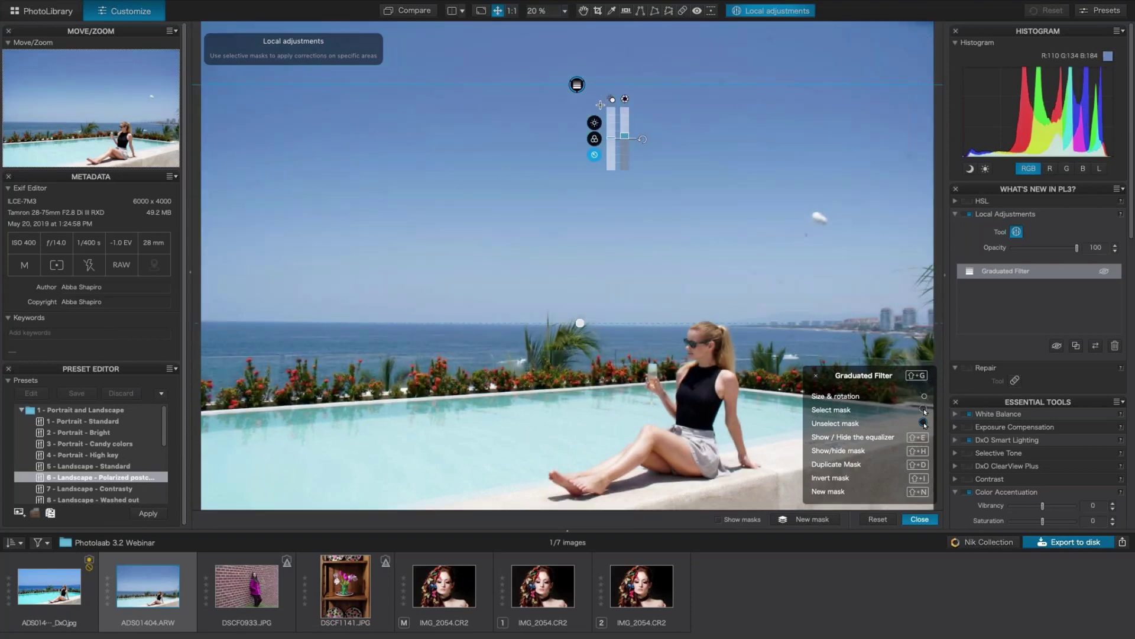
# Try a color Temperature of 5856 on the graduated filter and reset it
pyautogui.click(577, 85)
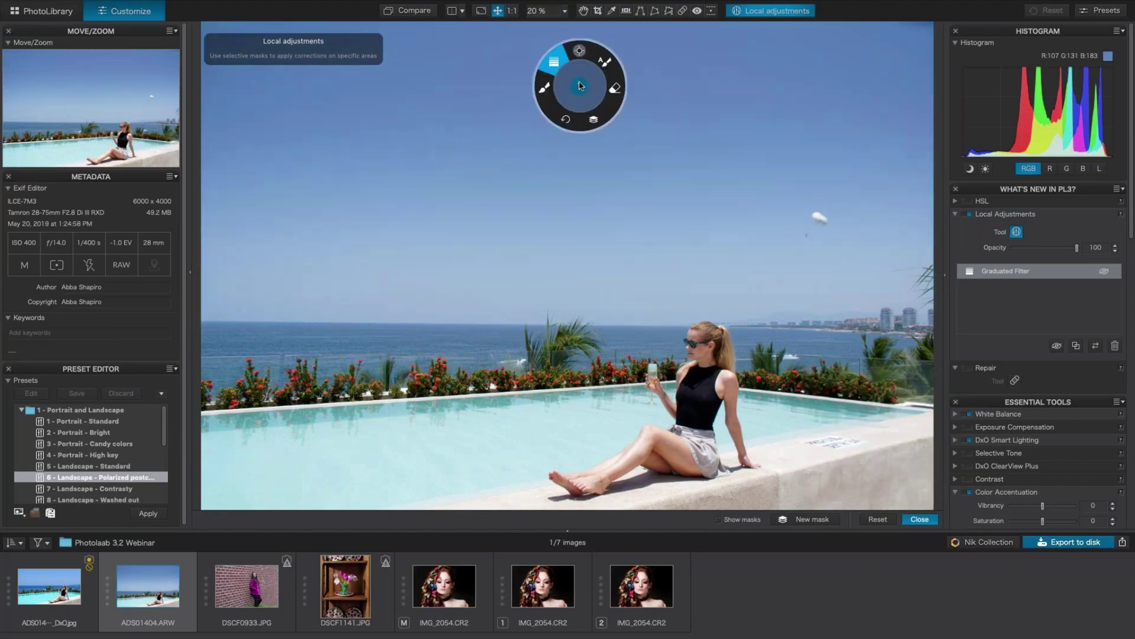
pyautogui.click(596, 123)
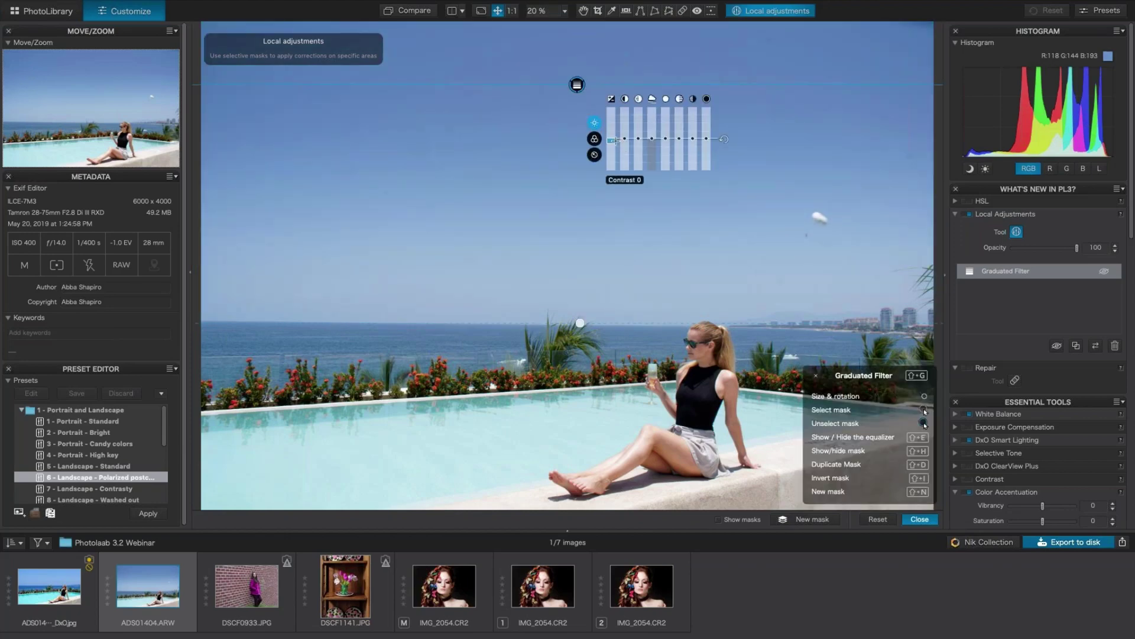
pyautogui.click(594, 138)
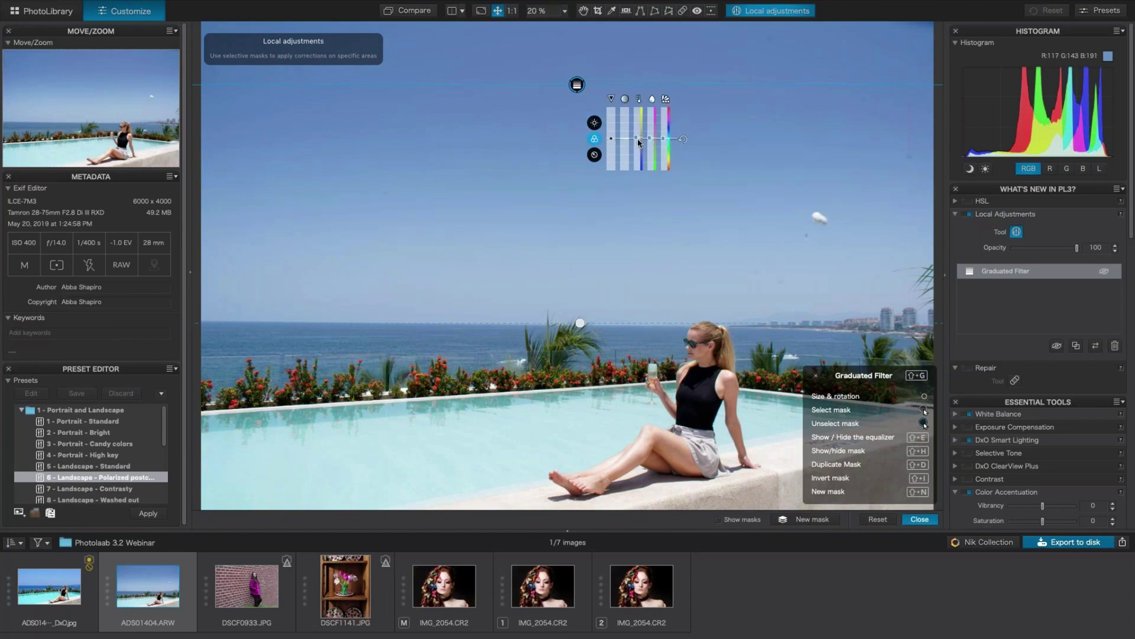
pyautogui.moveTo(638, 138)
pyautogui.mouseDown()
pyautogui.moveTo(637, 148)
pyautogui.moveTo(637, 134)
pyautogui.mouseUp()
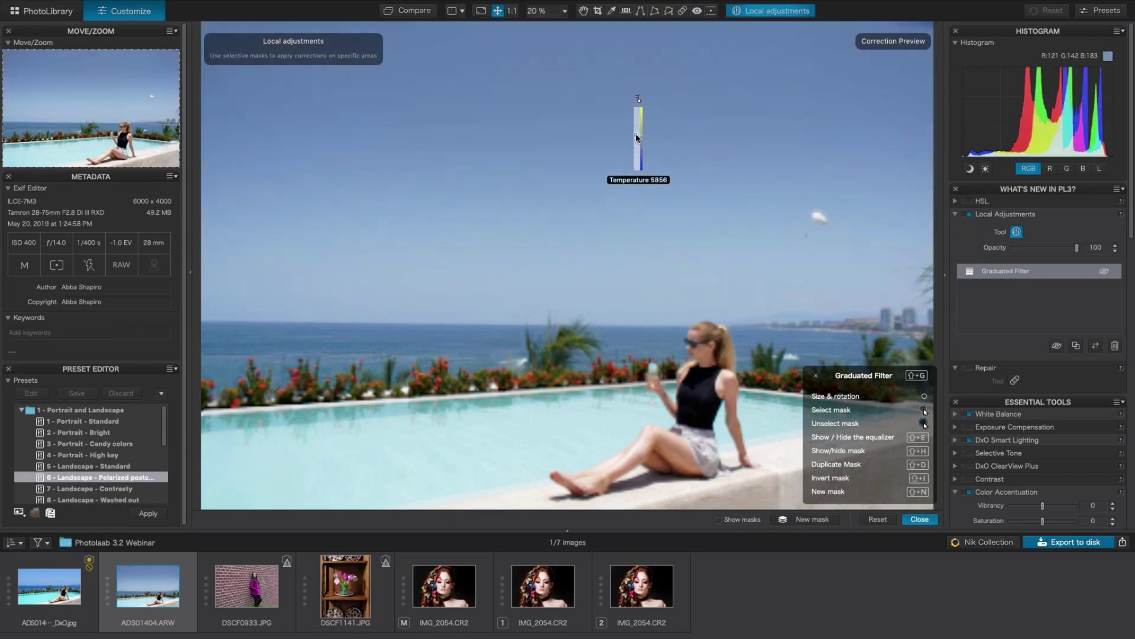
pyautogui.doubleClick(637, 134)
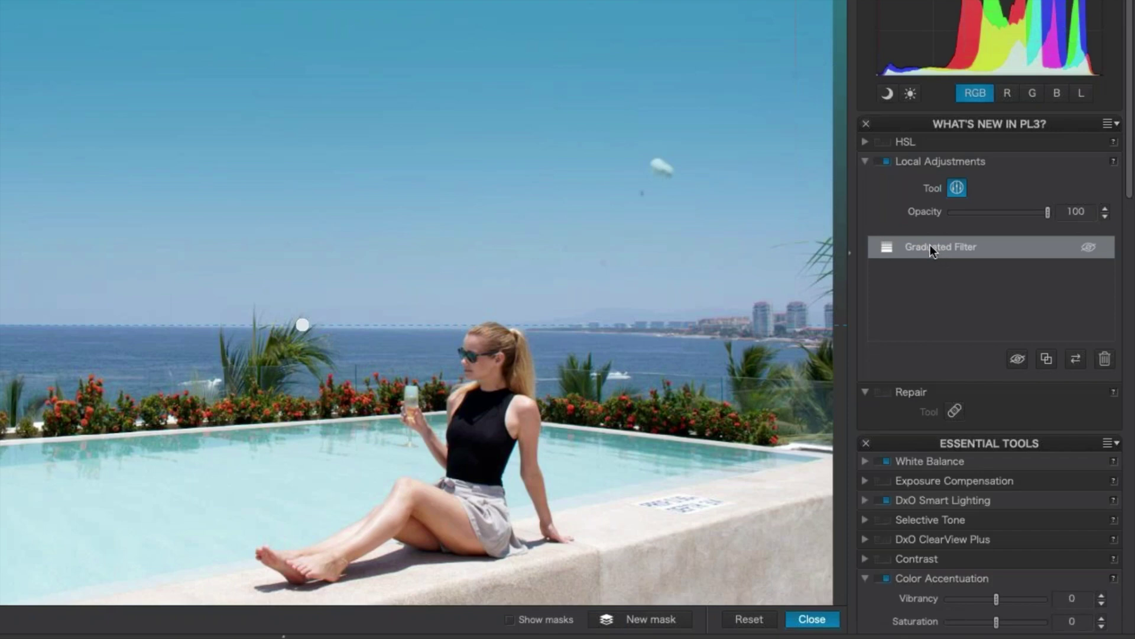
# Rename the graduated filter mask in the Local Adjustments list as sky Graduated Filter
pyautogui.rightClick(931, 246)
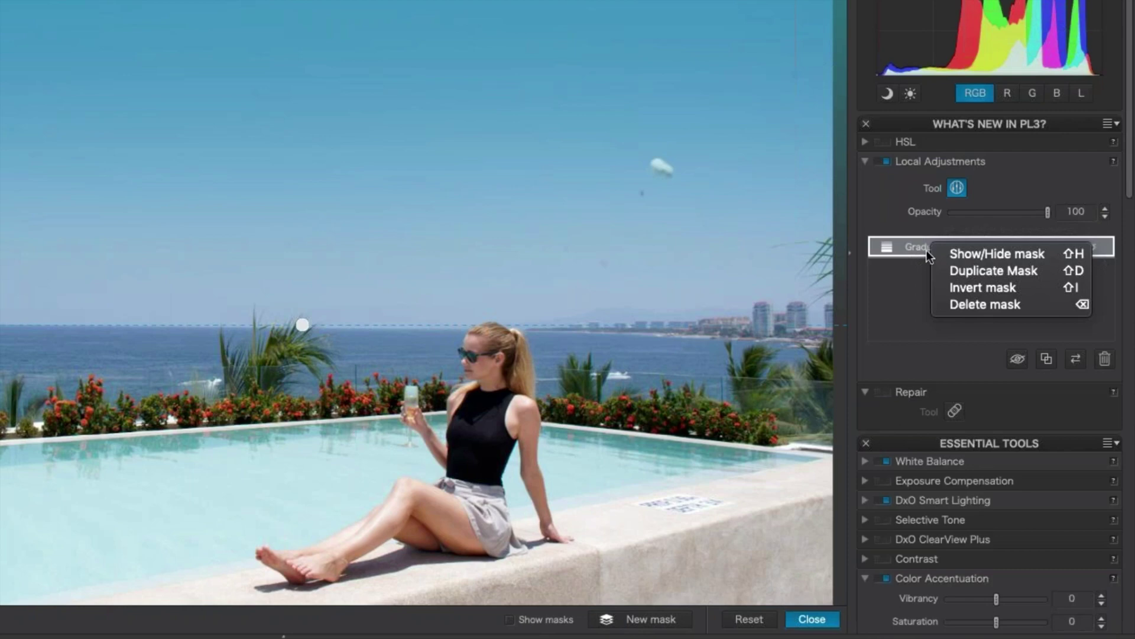
pyautogui.click(926, 248)
pyautogui.doubleClick(927, 246)
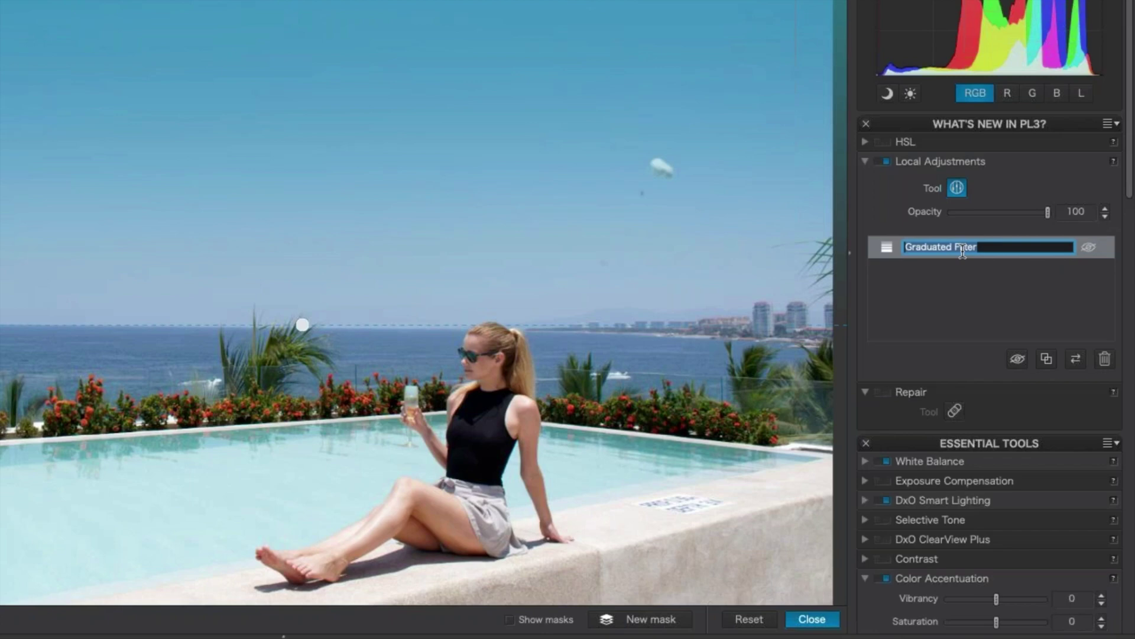
pyautogui.click(907, 248)
pyautogui.write('sky')
pyautogui.press('Return')
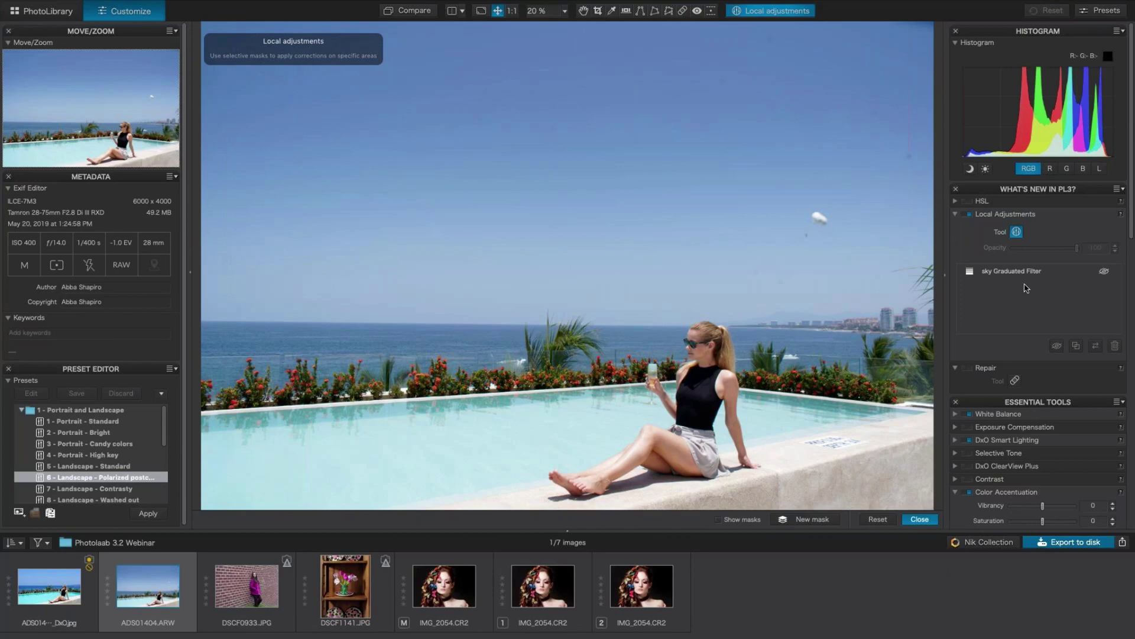
# Turn off the Local Adjustments tool to view the photo without mask markers, and turn it back on
pyautogui.moveTo(462, 430)
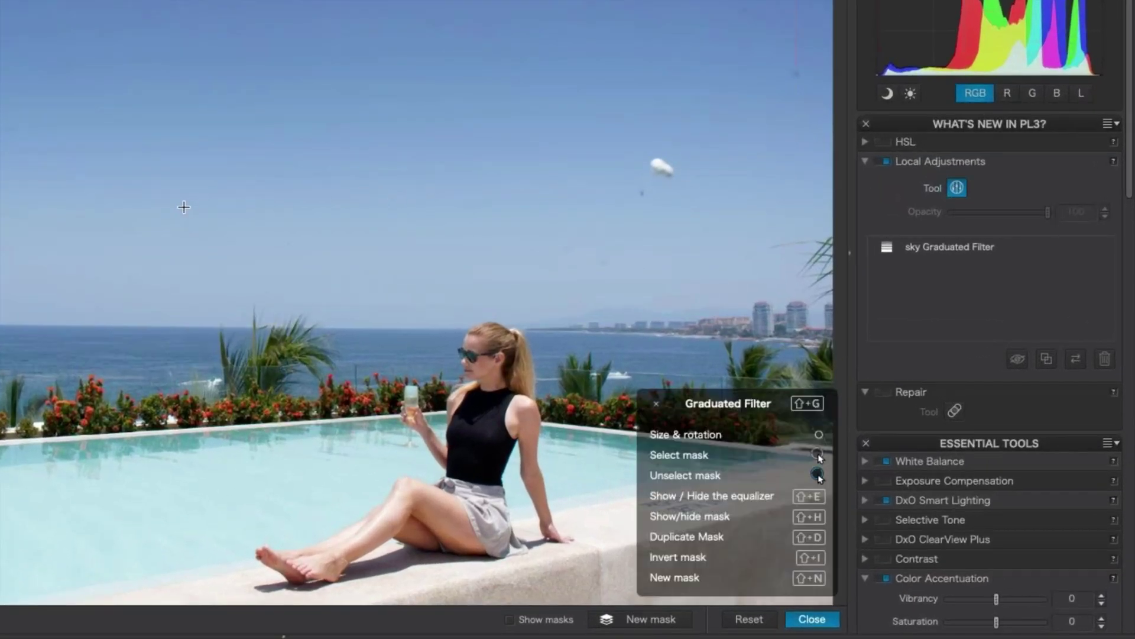
pyautogui.click(957, 188)
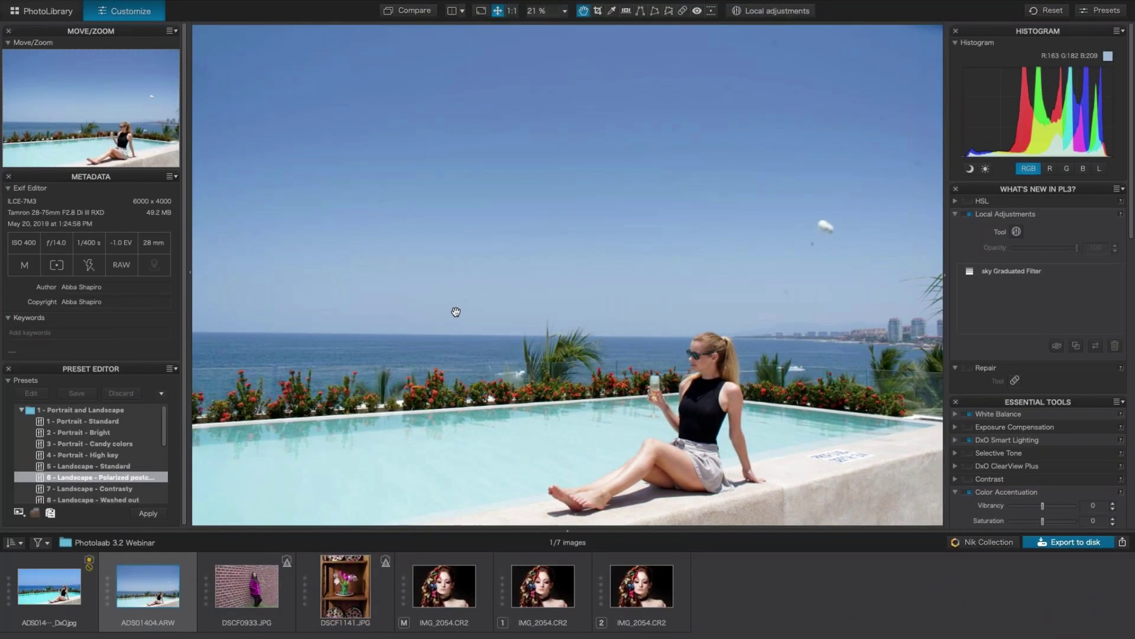
pyautogui.click(1016, 231)
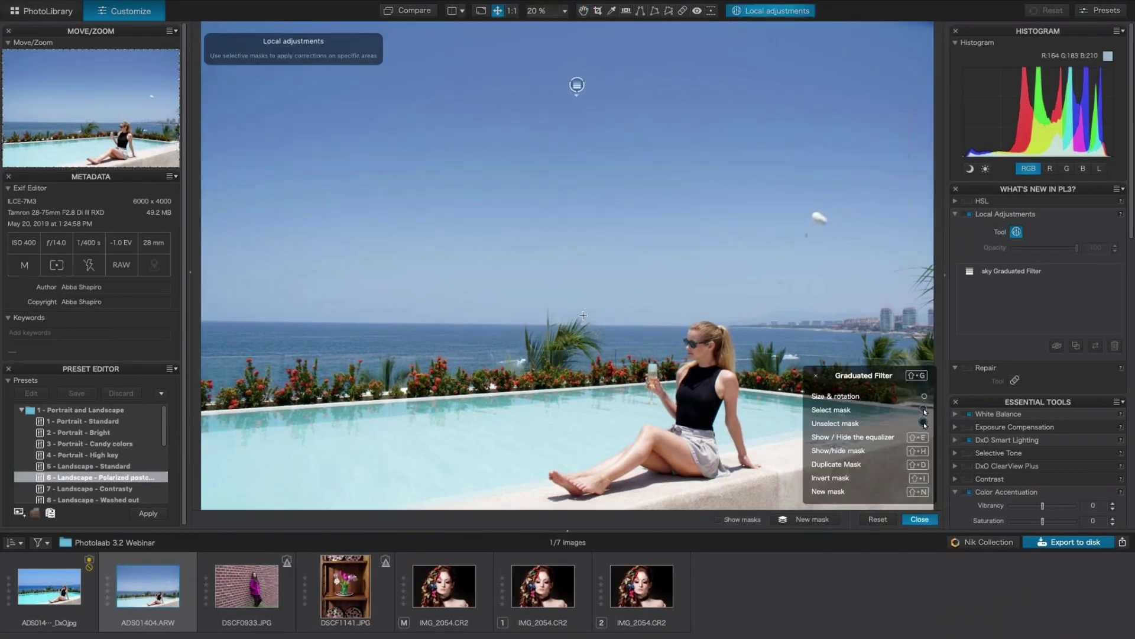
# Add a control point on the woman's black top
pyautogui.rightClick(398, 308)
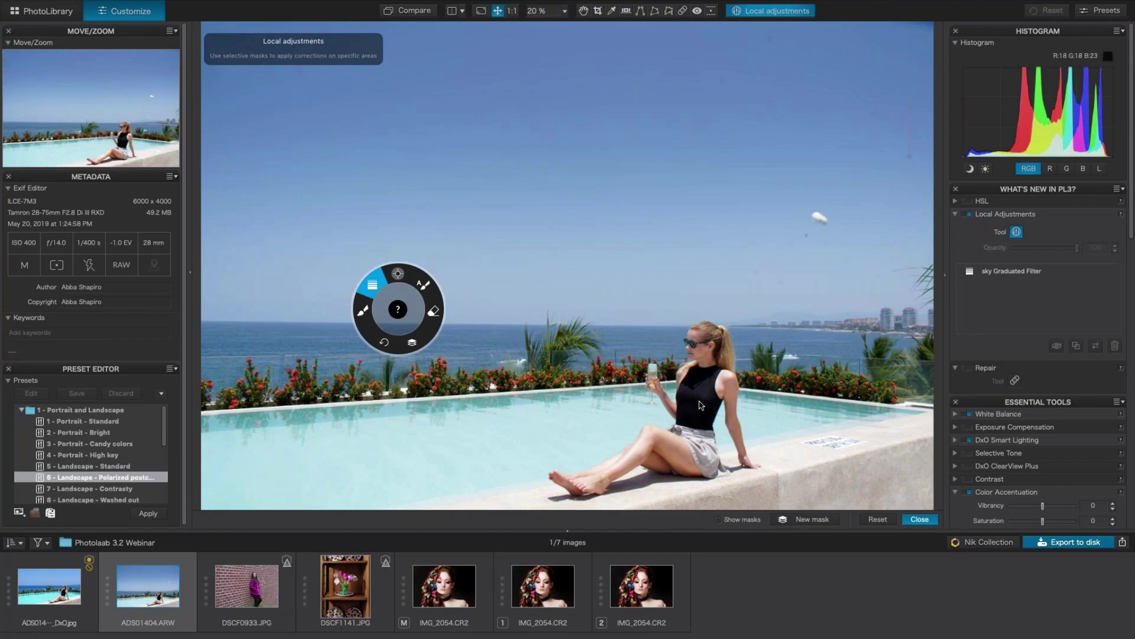
pyautogui.hotkey('shift', 'g')
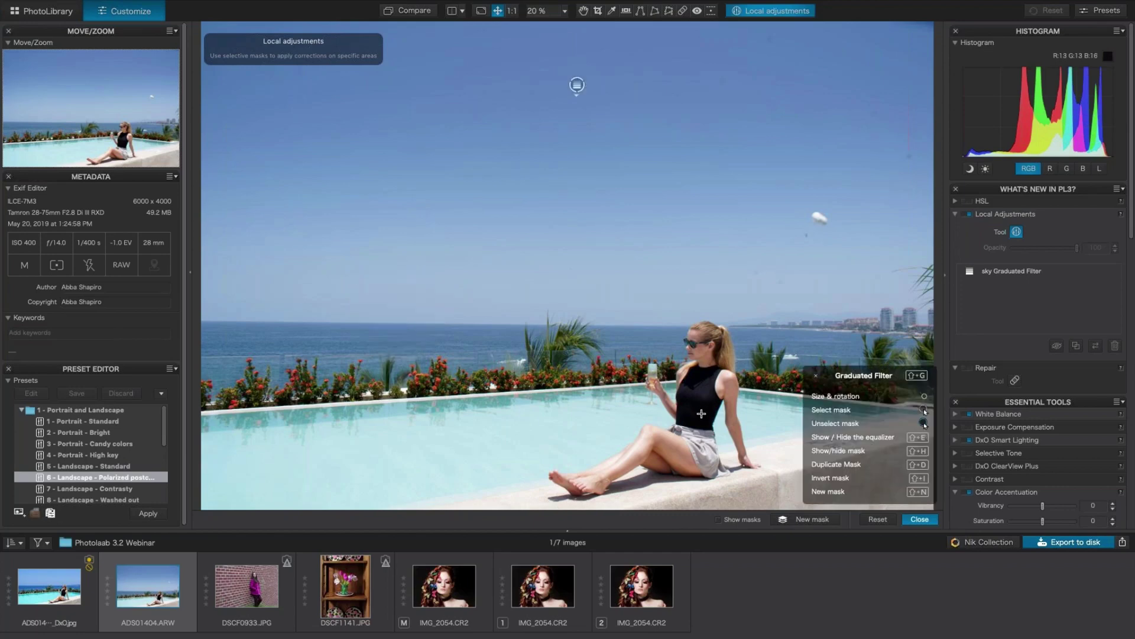
pyautogui.rightClick(699, 406)
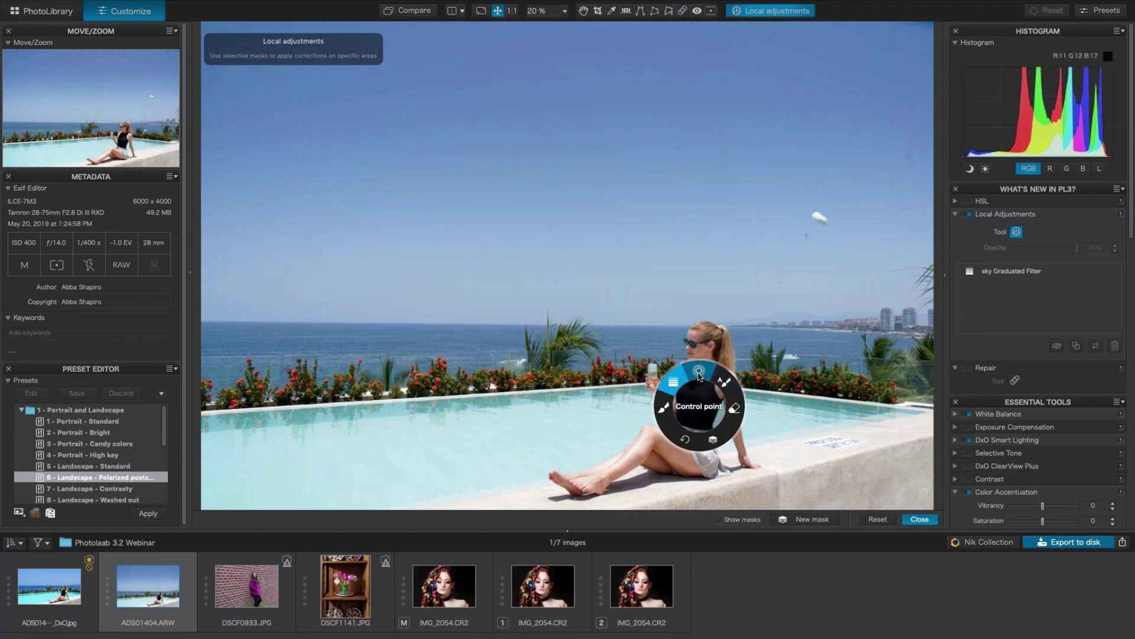
pyautogui.click(699, 375)
pyautogui.click(700, 391)
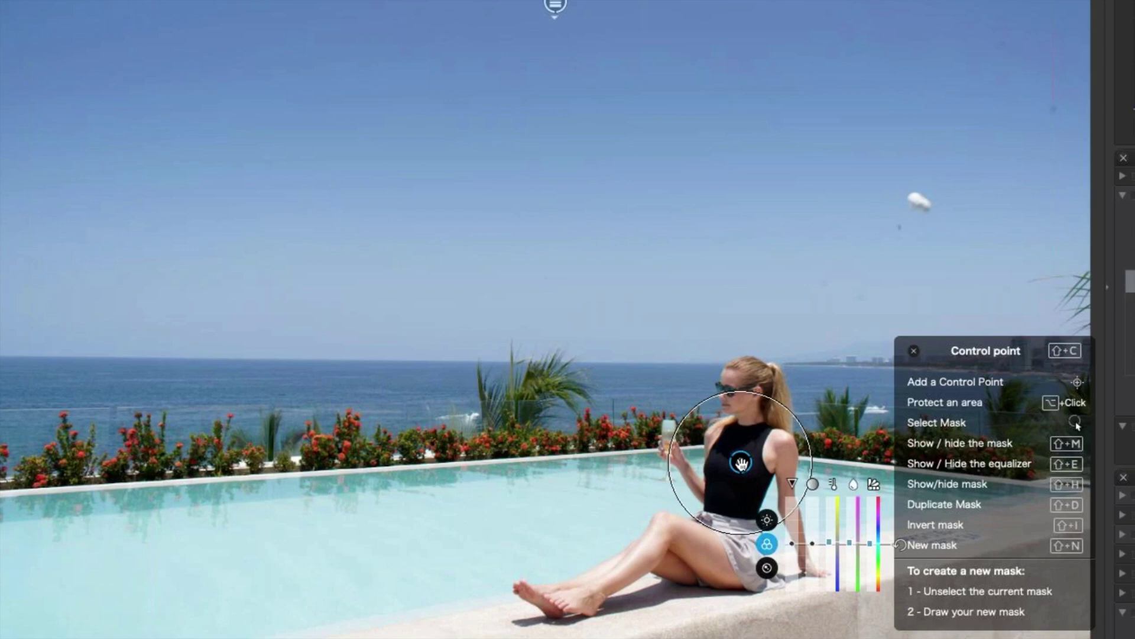
pyautogui.press('super+plus')
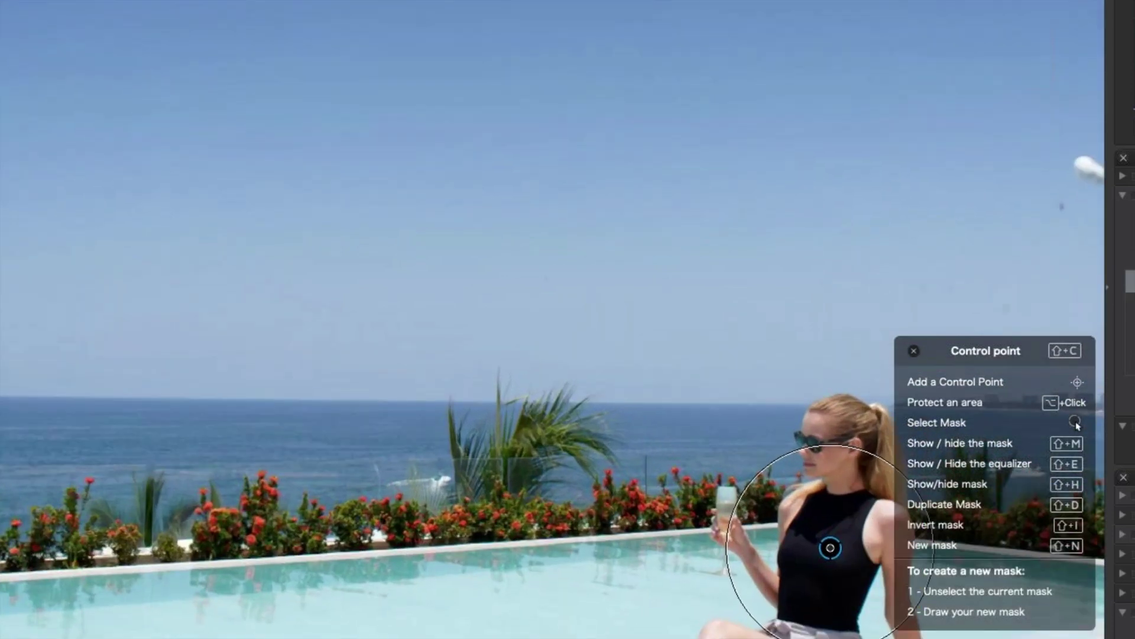
pyautogui.press('super+minus')
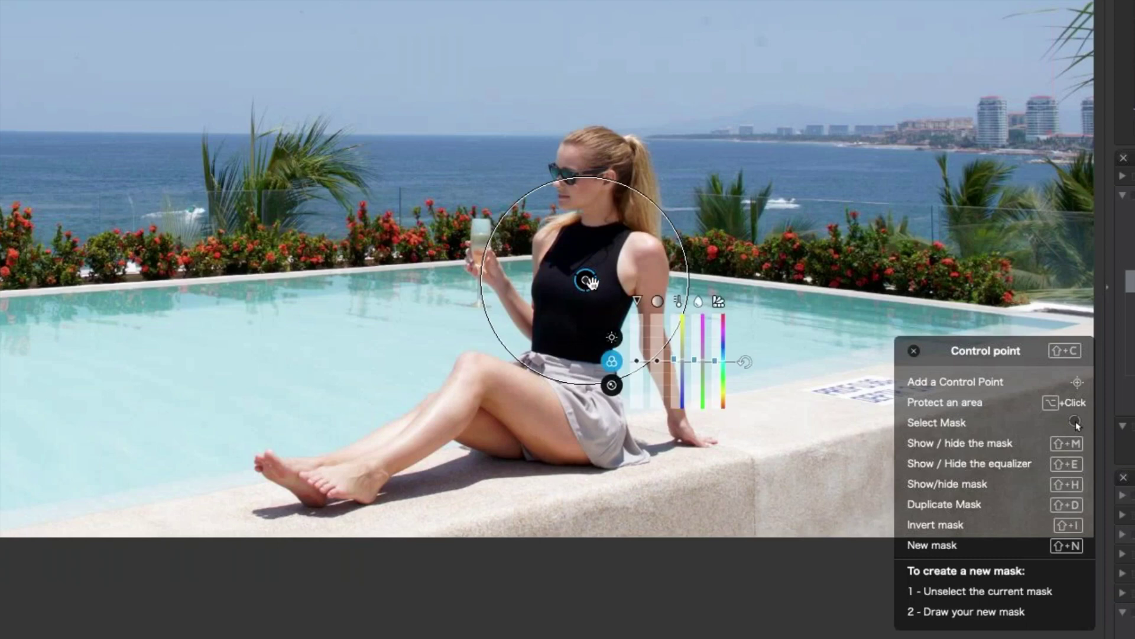
# Fine-tune the position of the control point on the woman's black top
pyautogui.moveTo(586, 284); pyautogui.dragTo(574, 284)
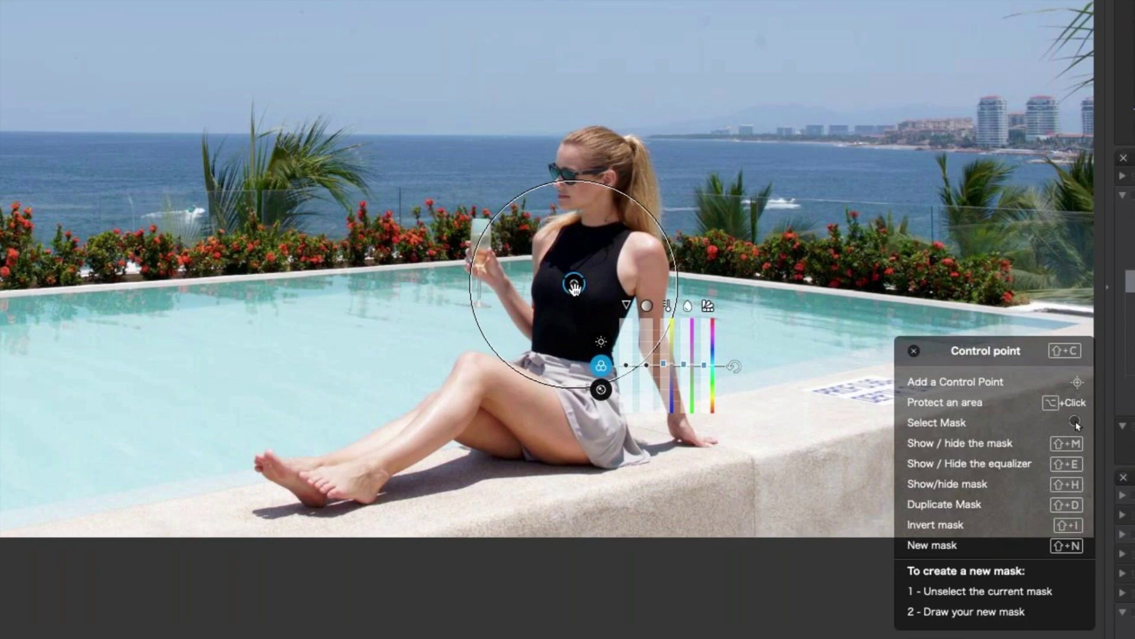
pyautogui.moveTo(573, 283); pyautogui.dragTo(574, 290)
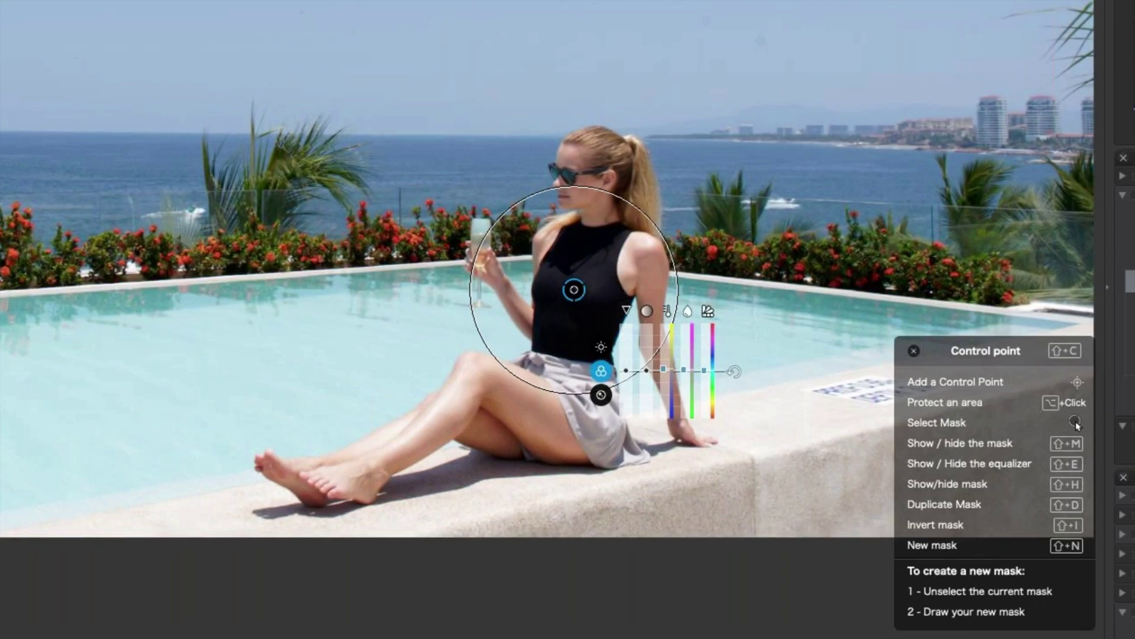
pyautogui.moveTo(584, 293)
pyautogui.mouseDown()
pyautogui.moveTo(583, 267)
pyautogui.moveTo(588, 291)
pyautogui.mouseUp()
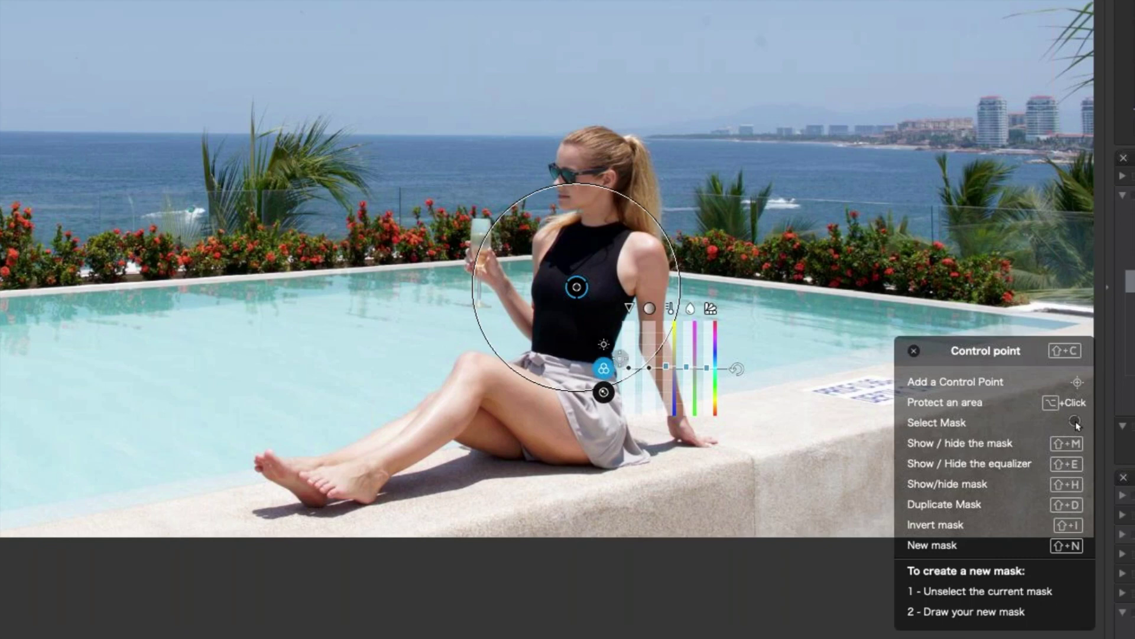
# Brighten the black top by raising the control point's Exposure in the light adjustments
pyautogui.moveTo(653, 367)
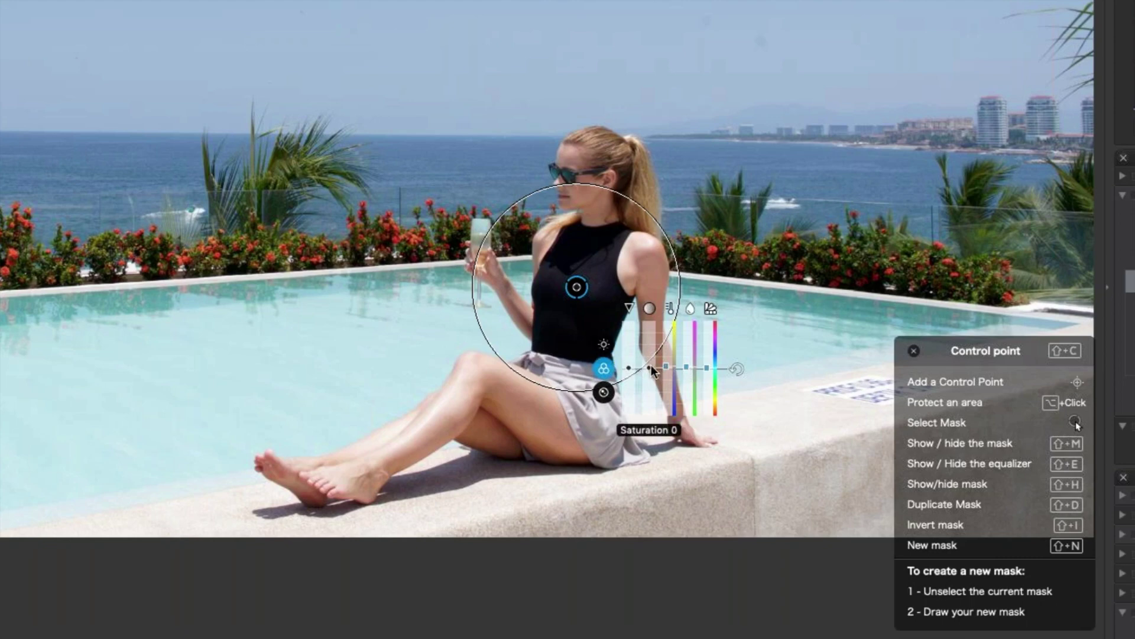
pyautogui.click(604, 344)
pyautogui.moveTo(630, 367)
pyautogui.mouseDown()
pyautogui.moveTo(628, 319)
pyautogui.moveTo(631, 369)
pyautogui.moveTo(631, 344)
pyautogui.mouseUp()
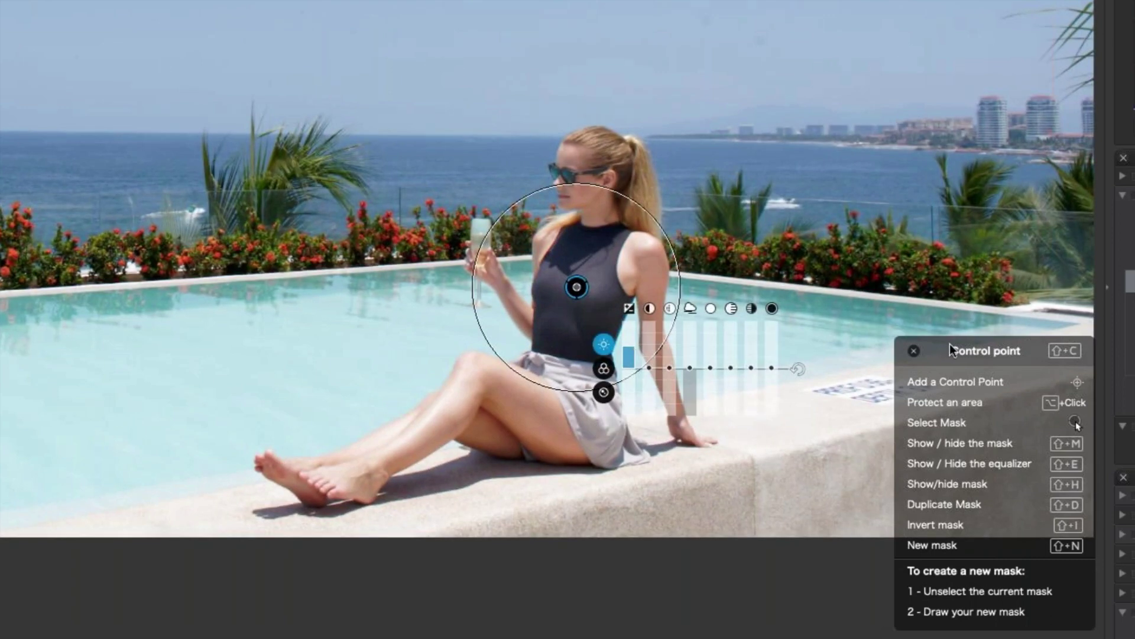
# Display the masks, add protection points on the woman's forearm, upper arm, shorts and thigh, and hide the masks again
pyautogui.moveTo(899, 346)
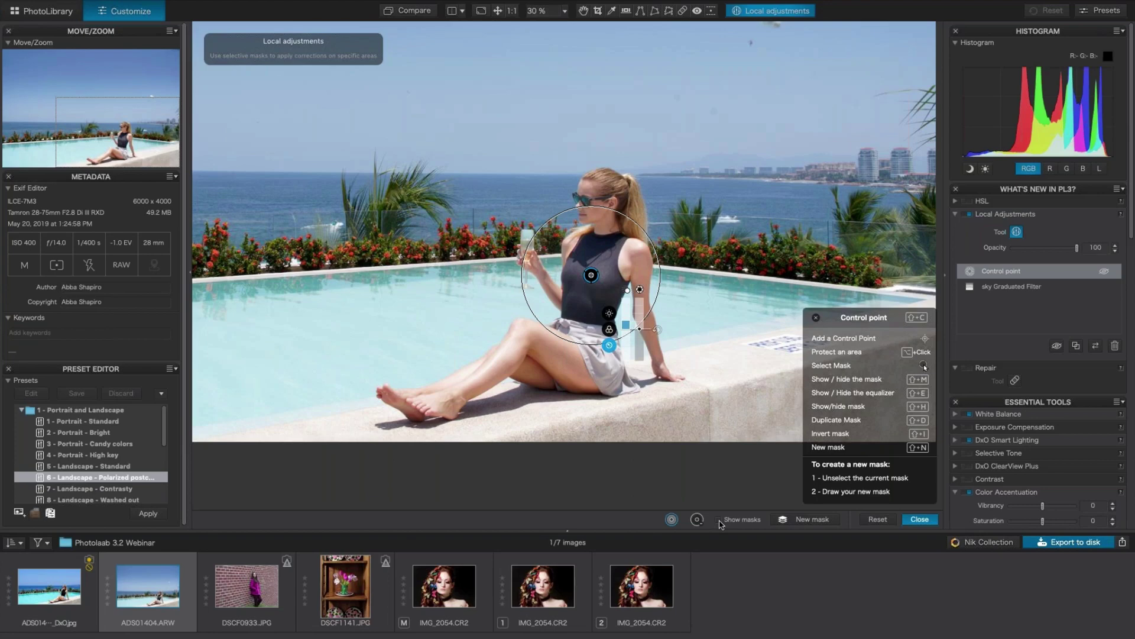
pyautogui.click(720, 520)
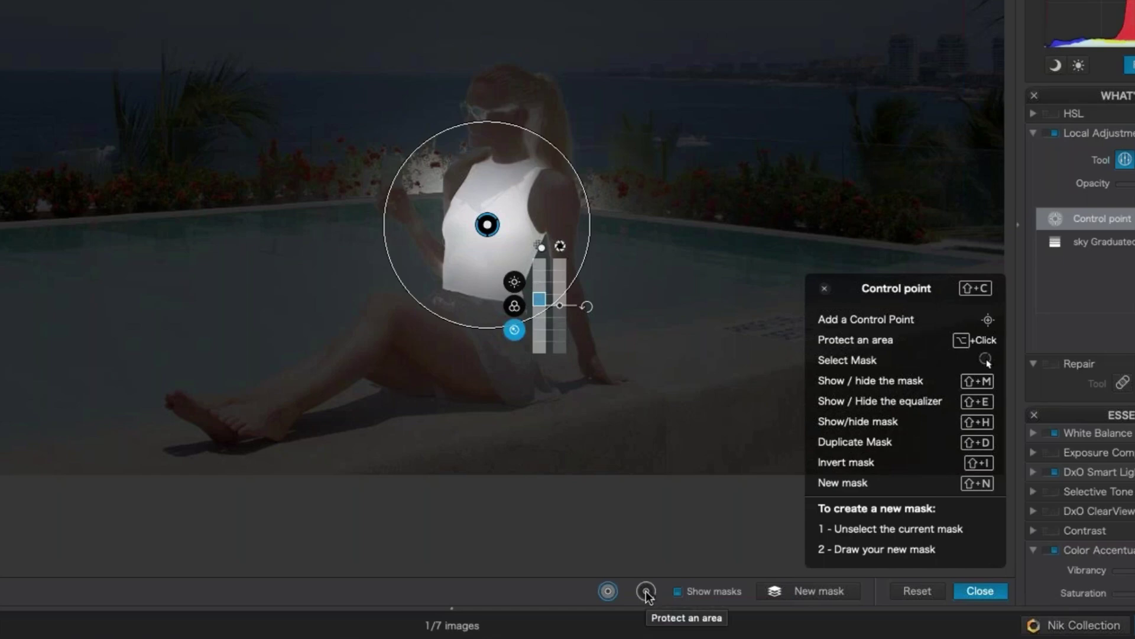
pyautogui.click(645, 592)
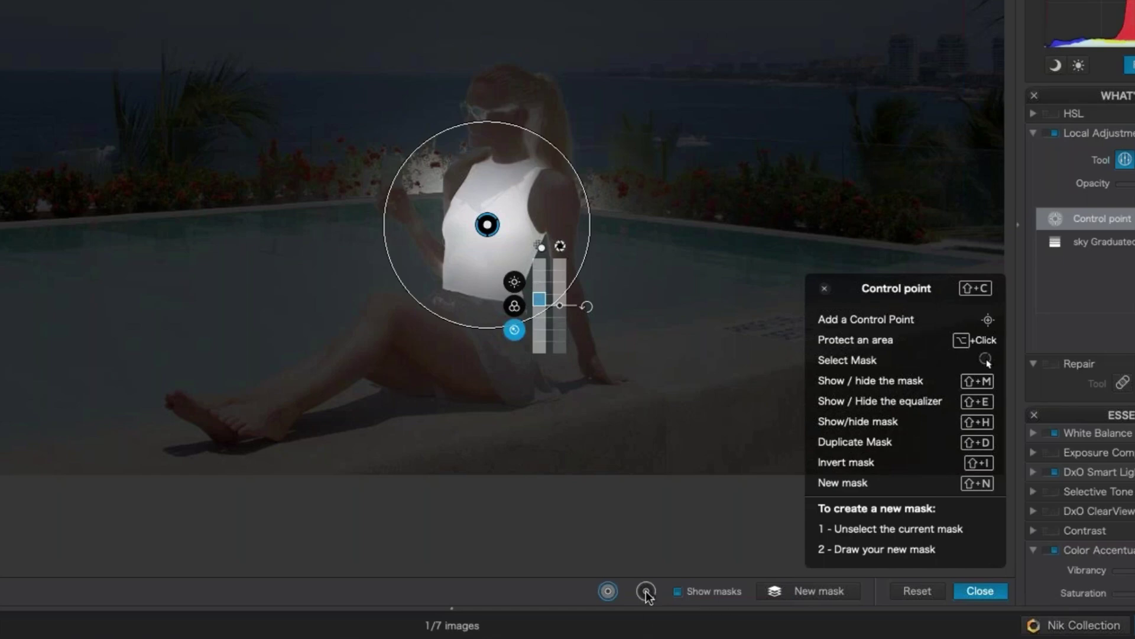
pyautogui.click(416, 226)
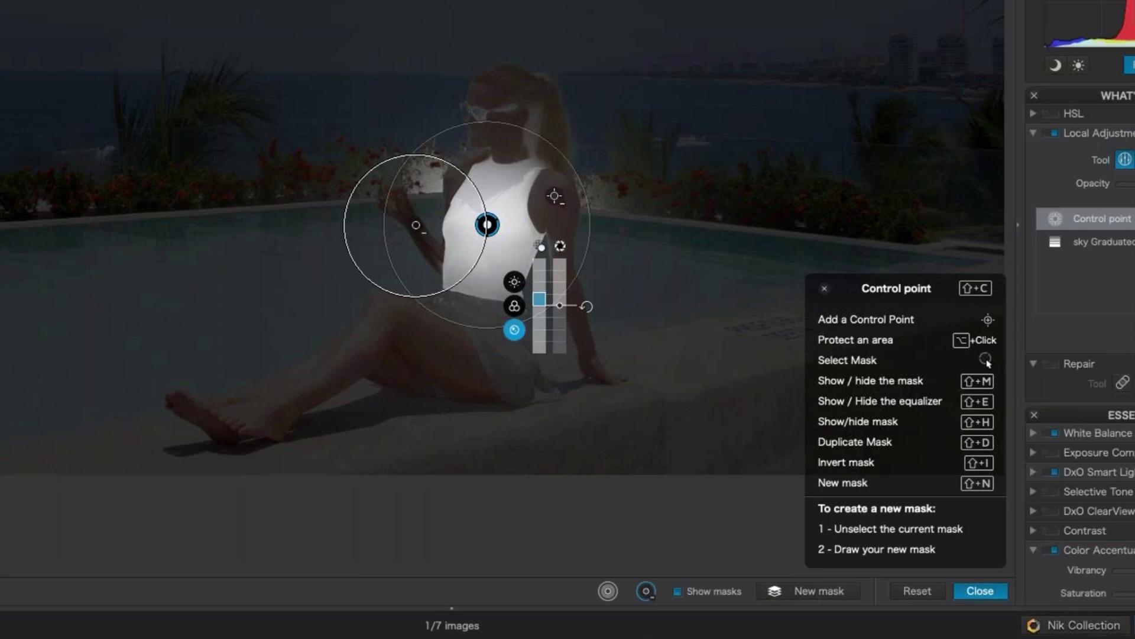
pyautogui.keyDown('alt'); pyautogui.click(554, 196); pyautogui.keyUp('alt')
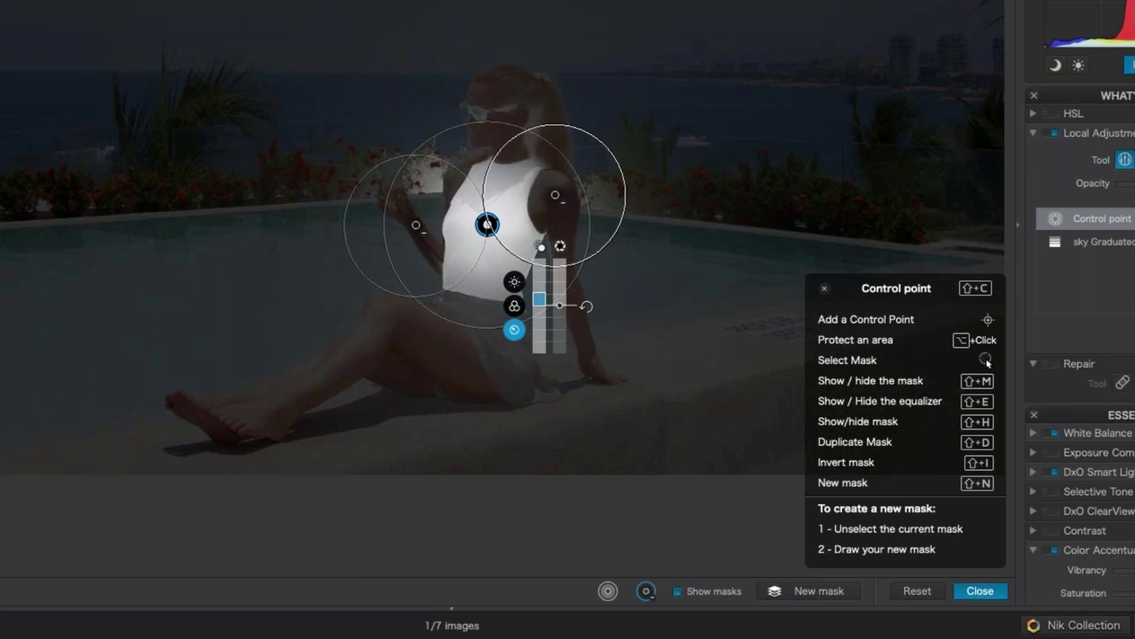
pyautogui.keyDown('alt'); pyautogui.click(484, 315); pyautogui.keyUp('alt')
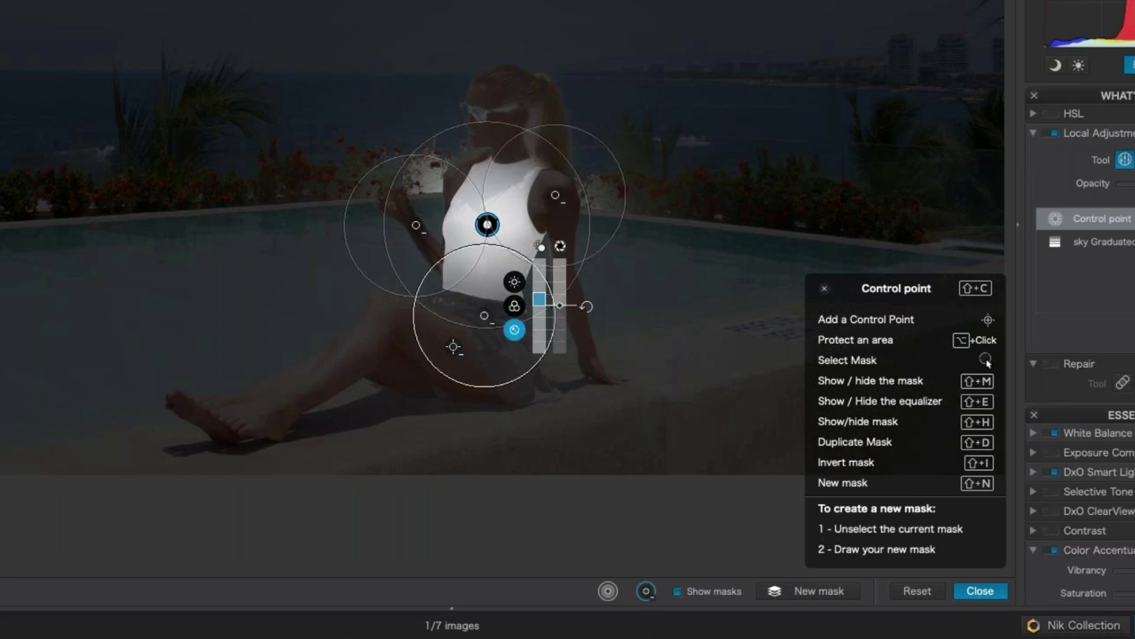
pyautogui.keyDown('alt'); pyautogui.click(454, 346); pyautogui.keyUp('alt')
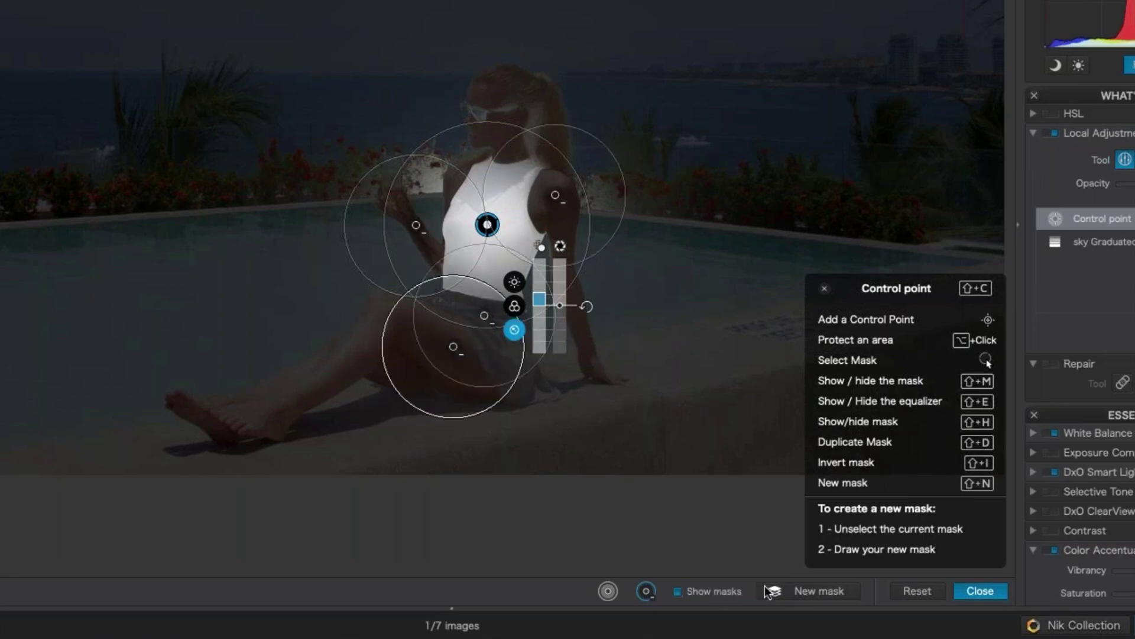
pyautogui.click(678, 591)
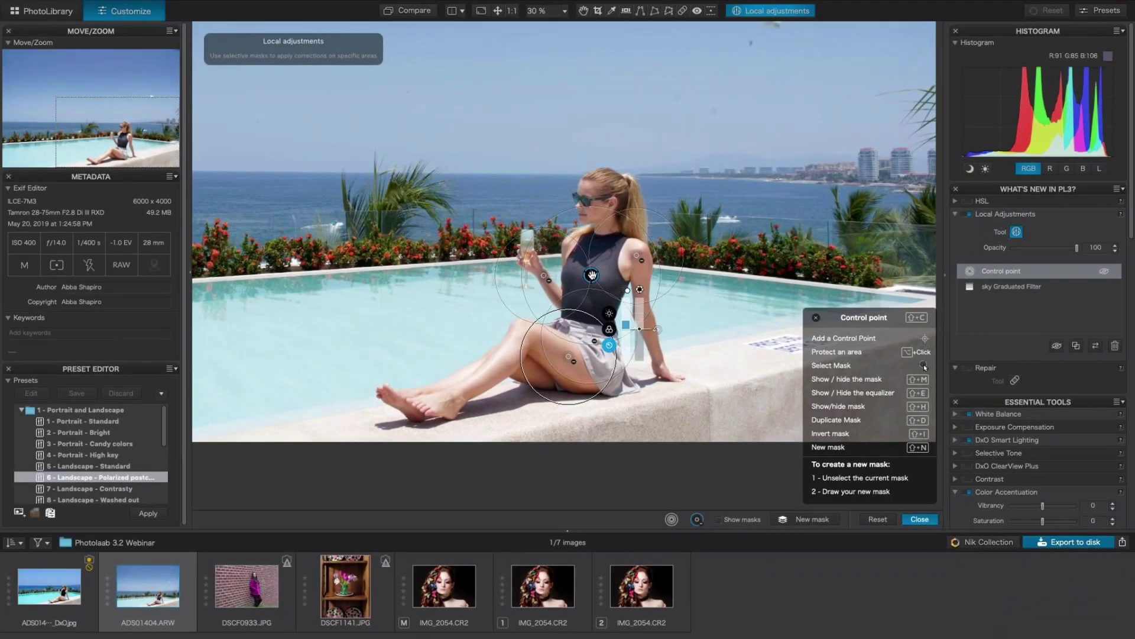
# Rename the Control point mask in the Local Adjustments list as black shirt
pyautogui.click(591, 275)
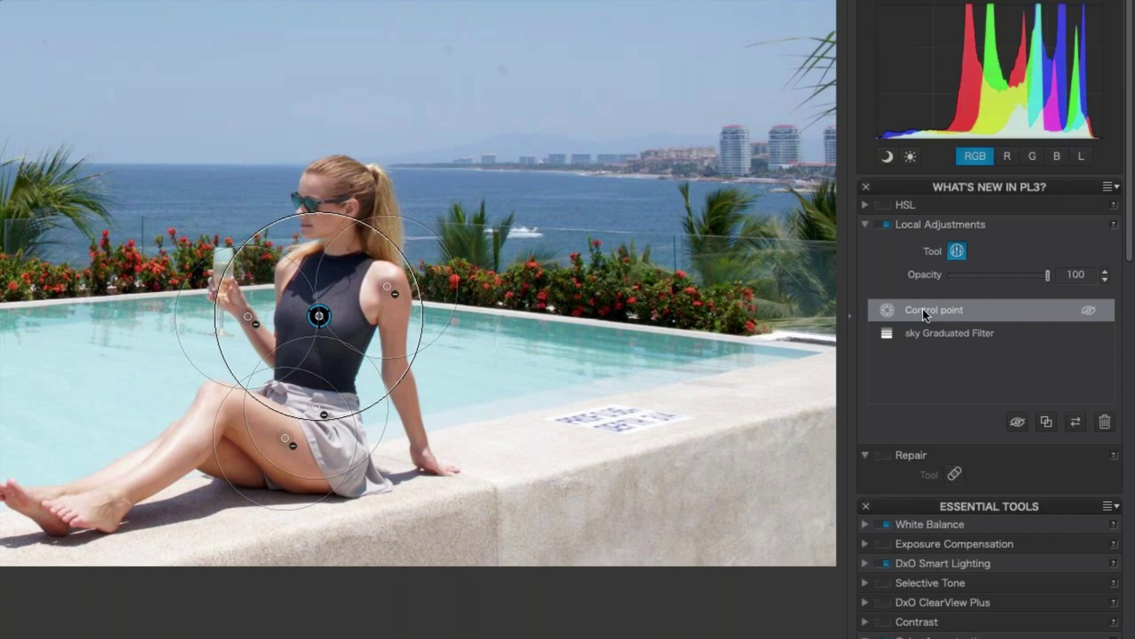
pyautogui.doubleClick(923, 309)
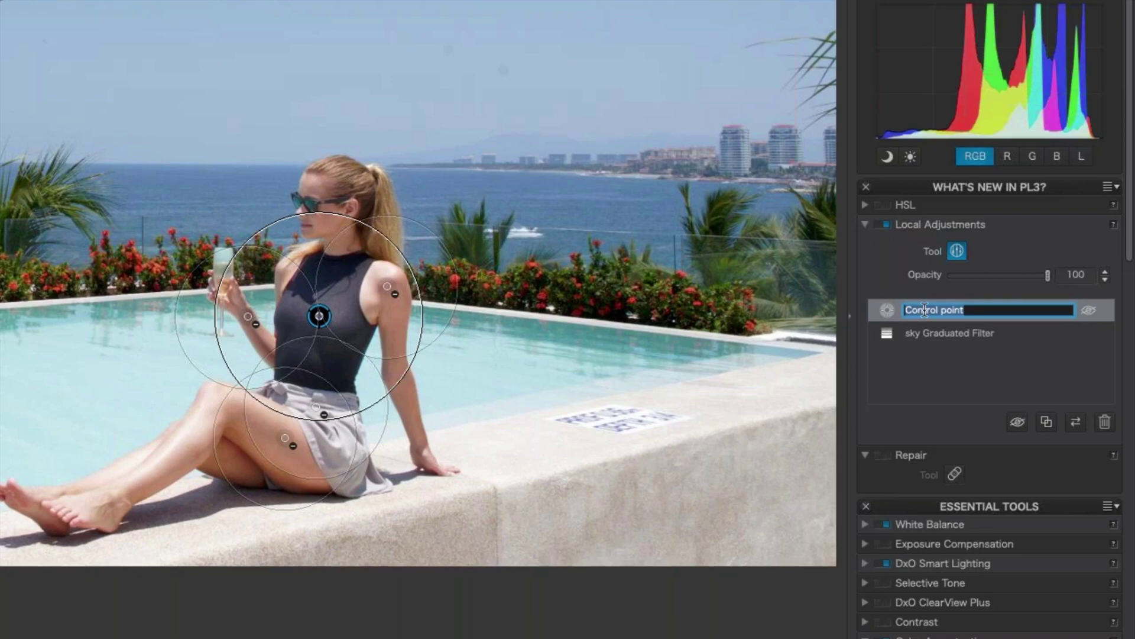
pyautogui.write('black shirt')
pyautogui.click(915, 347)
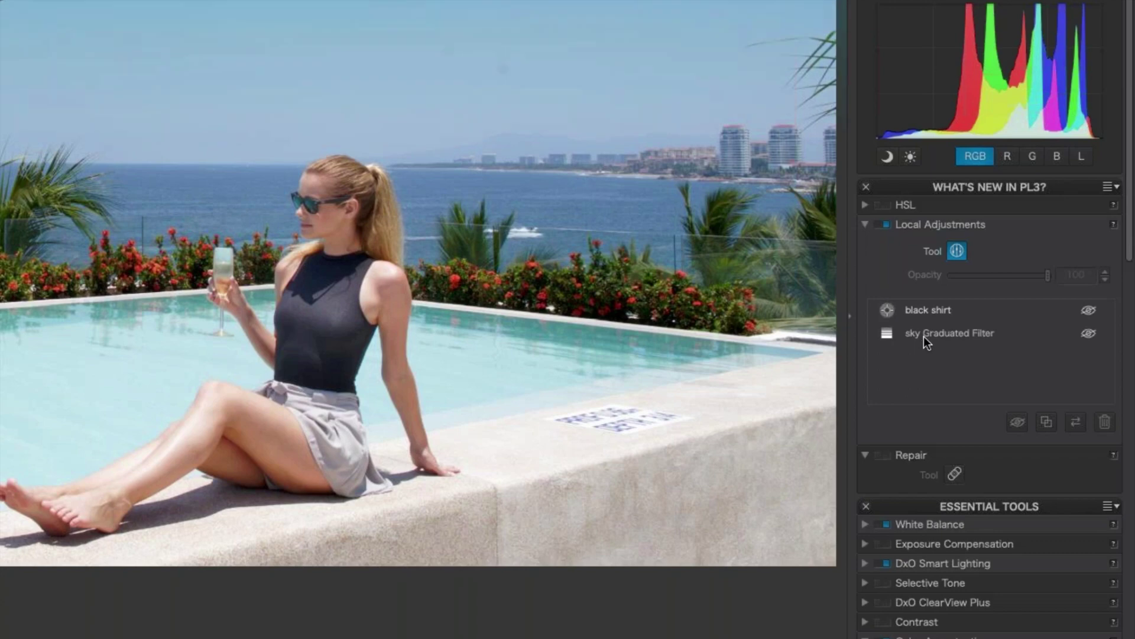
# View the sky Graduated Filter and black shirt masks by selecting each in turn, and close the local adjustments
pyautogui.click(924, 335)
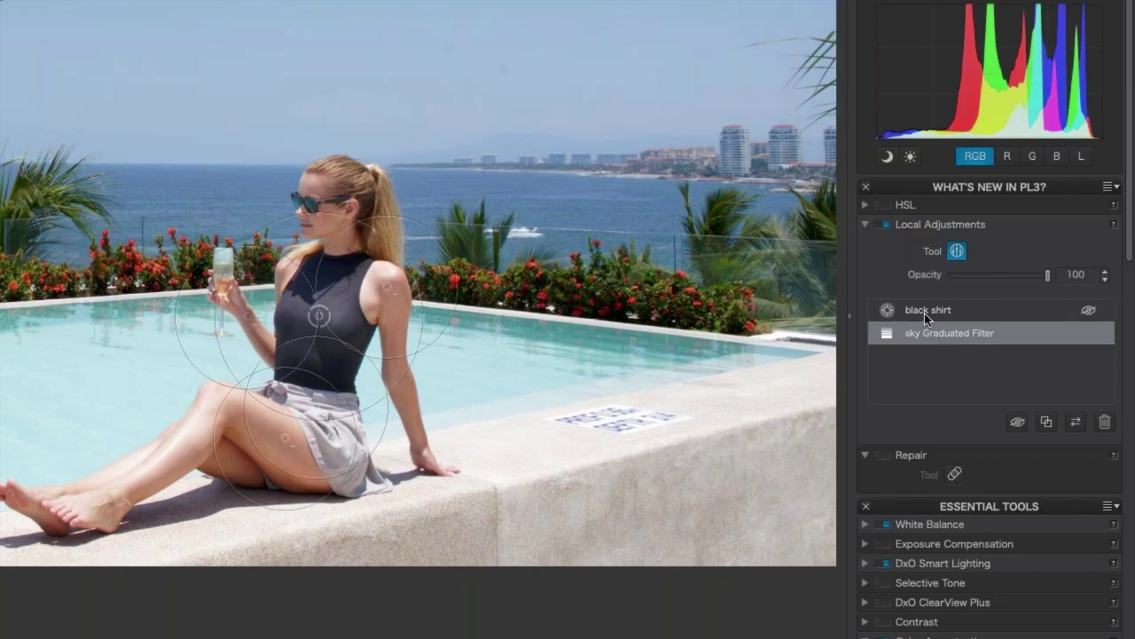
pyautogui.click(928, 311)
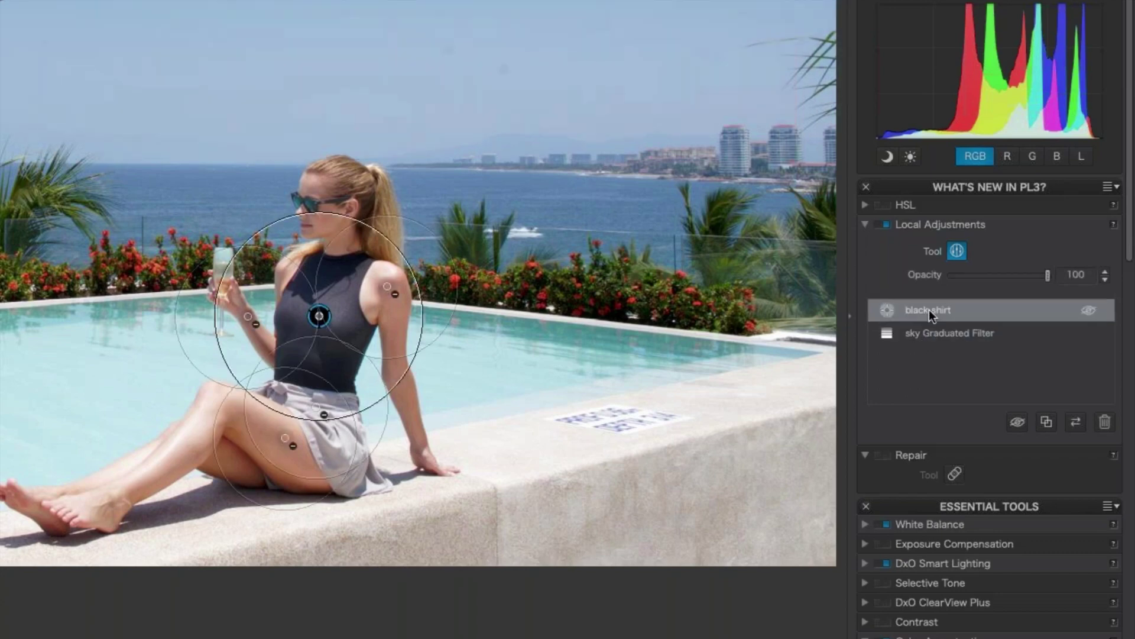
pyautogui.click(391, 337)
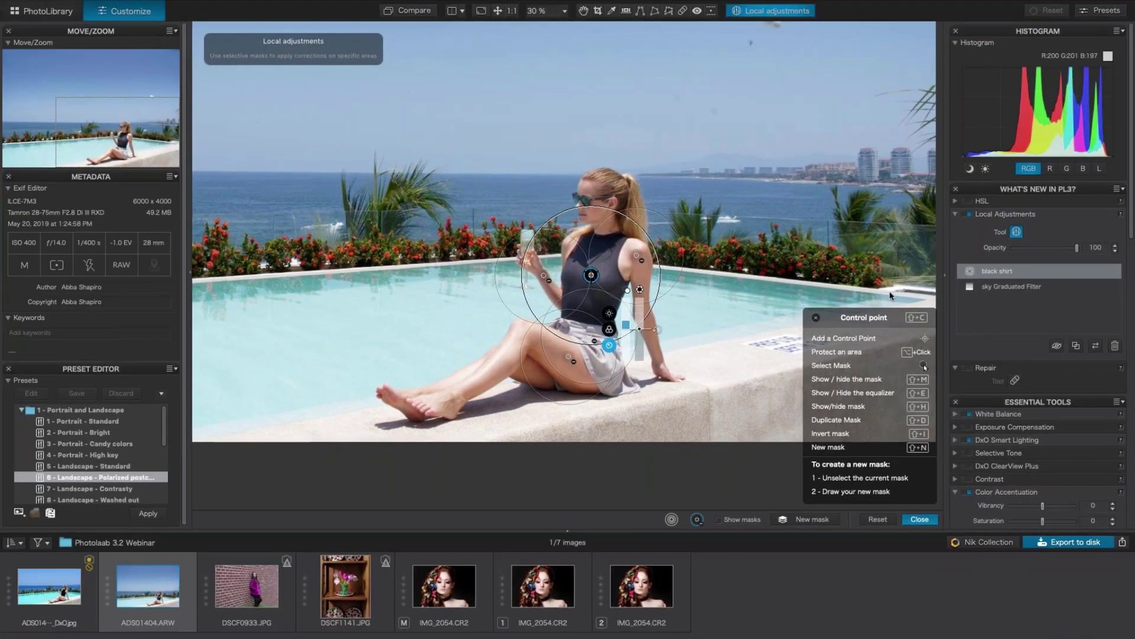
pyautogui.click(967, 307)
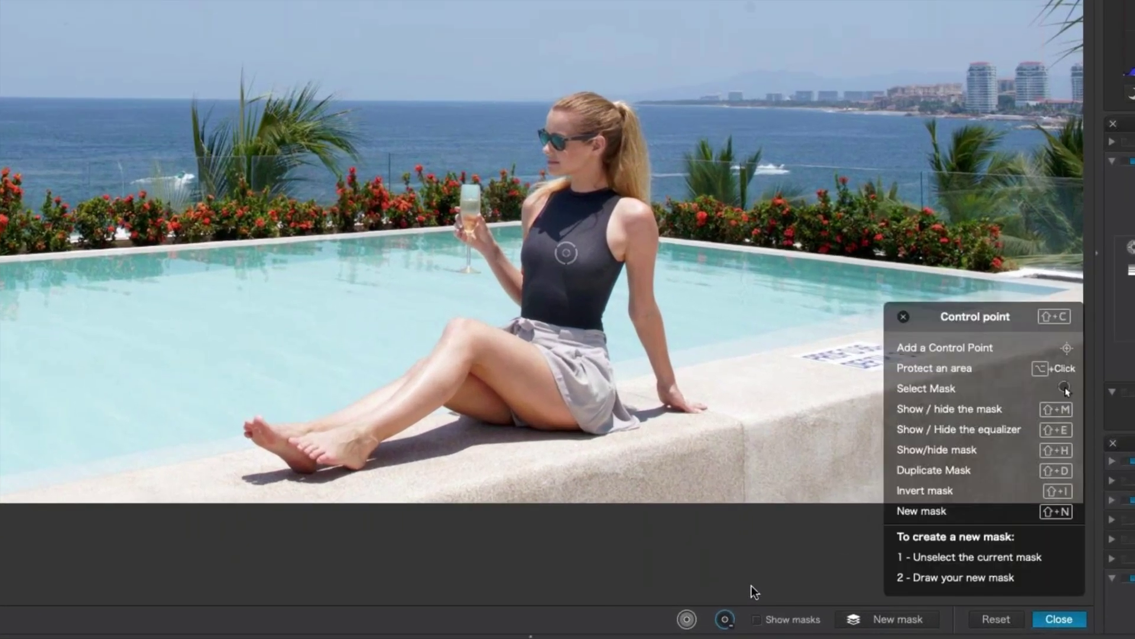
pyautogui.click(1059, 618)
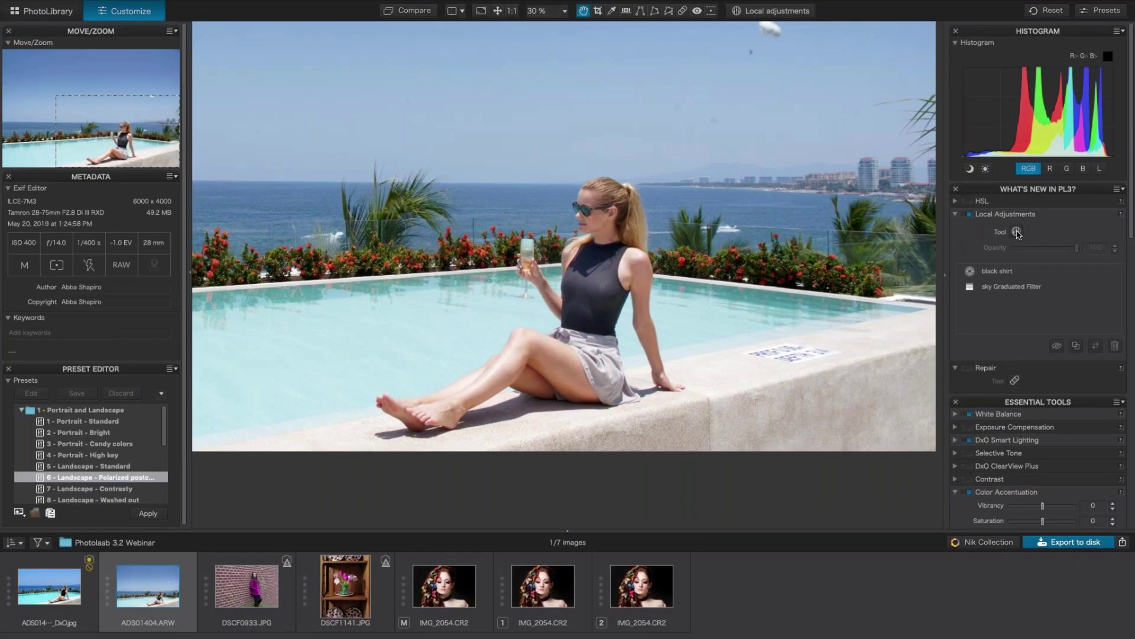
# Reopen Local Adjustments and paint a Brush mask over the stone ledge below the woman
pyautogui.click(1017, 232)
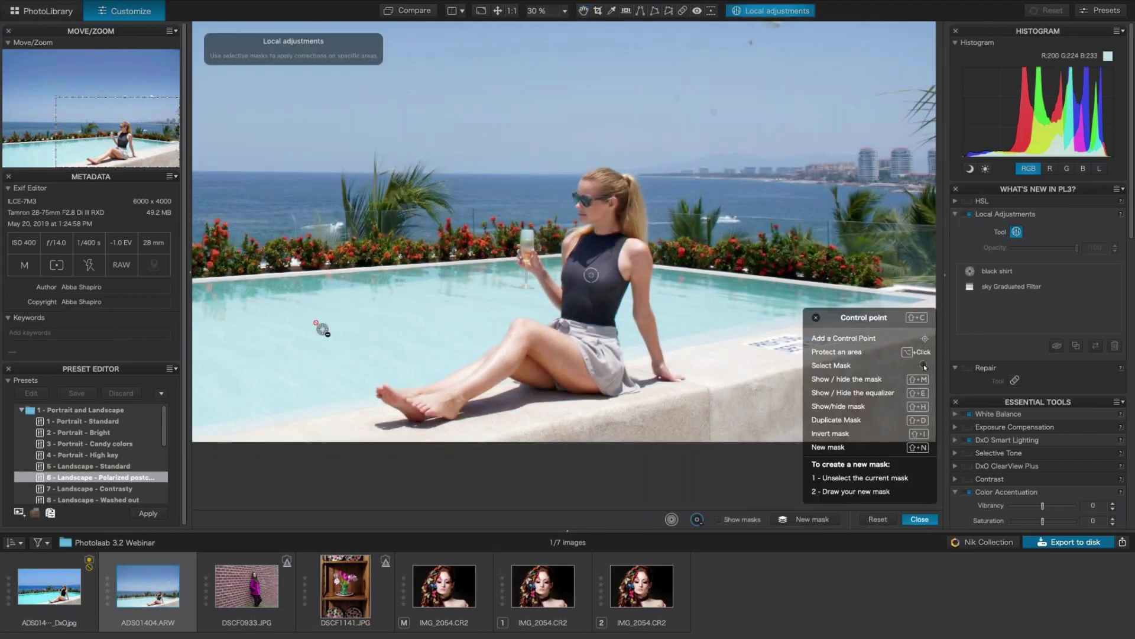
pyautogui.rightClick(323, 330)
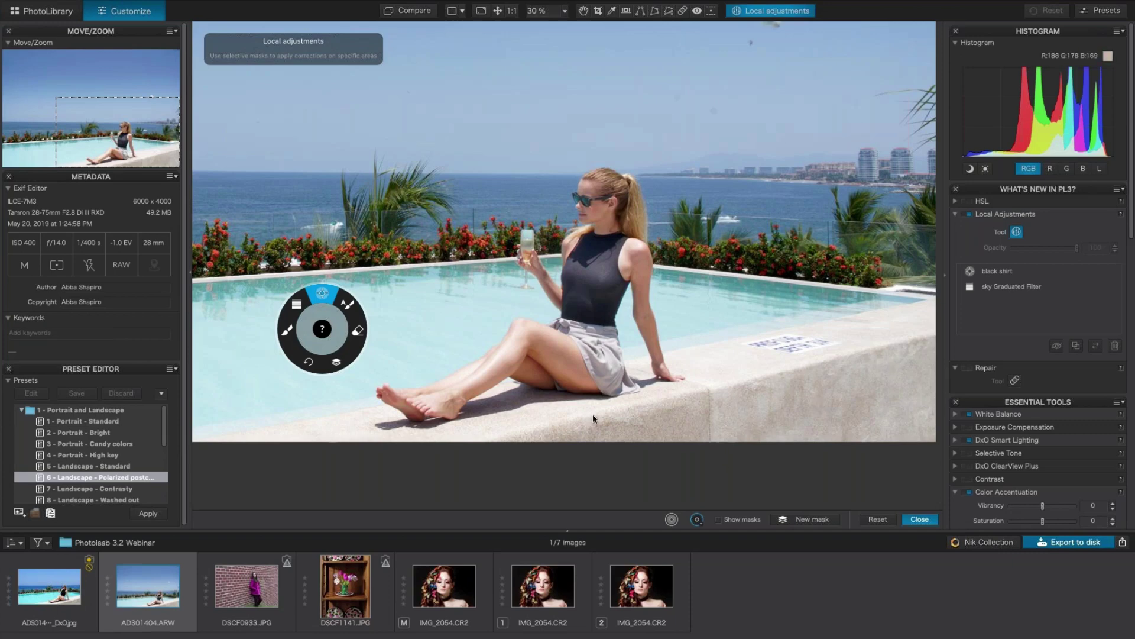
pyautogui.click(285, 333)
pyautogui.moveTo(733, 416)
pyautogui.mouseDown()
pyautogui.moveTo(605, 434)
pyautogui.moveTo(709, 419)
pyautogui.moveTo(690, 407)
pyautogui.moveTo(568, 439)
pyautogui.moveTo(716, 416)
pyautogui.mouseUp()
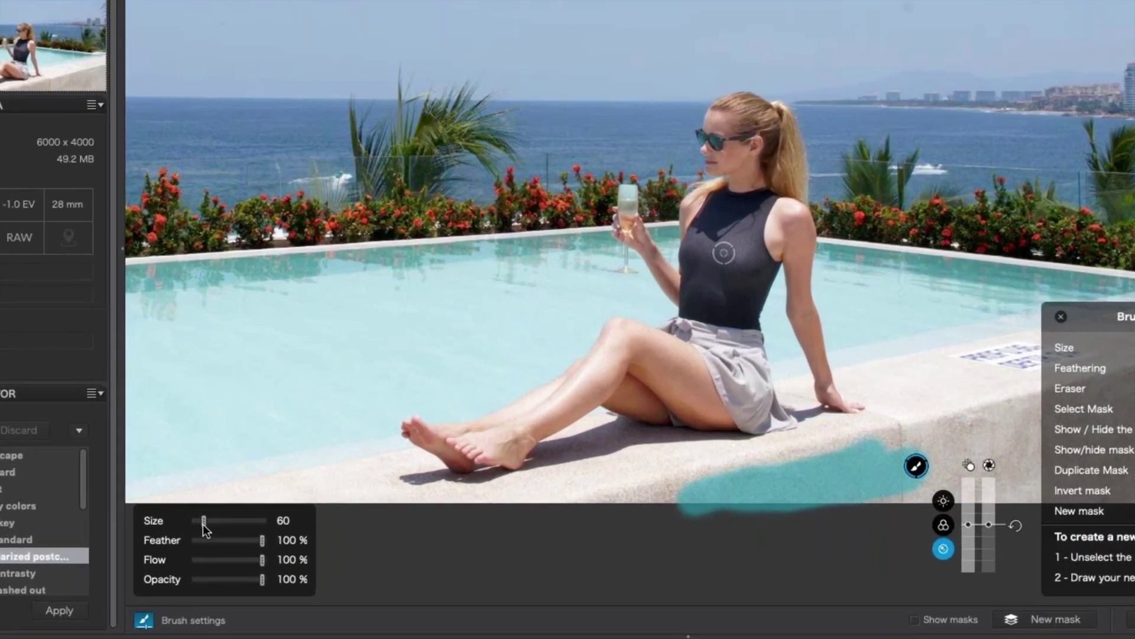
# Set the brush Size to 185 and Feather to 70 %, keeping Flow and Opacity at 100 %
pyautogui.moveTo(203, 519); pyautogui.dragTo(225, 515)
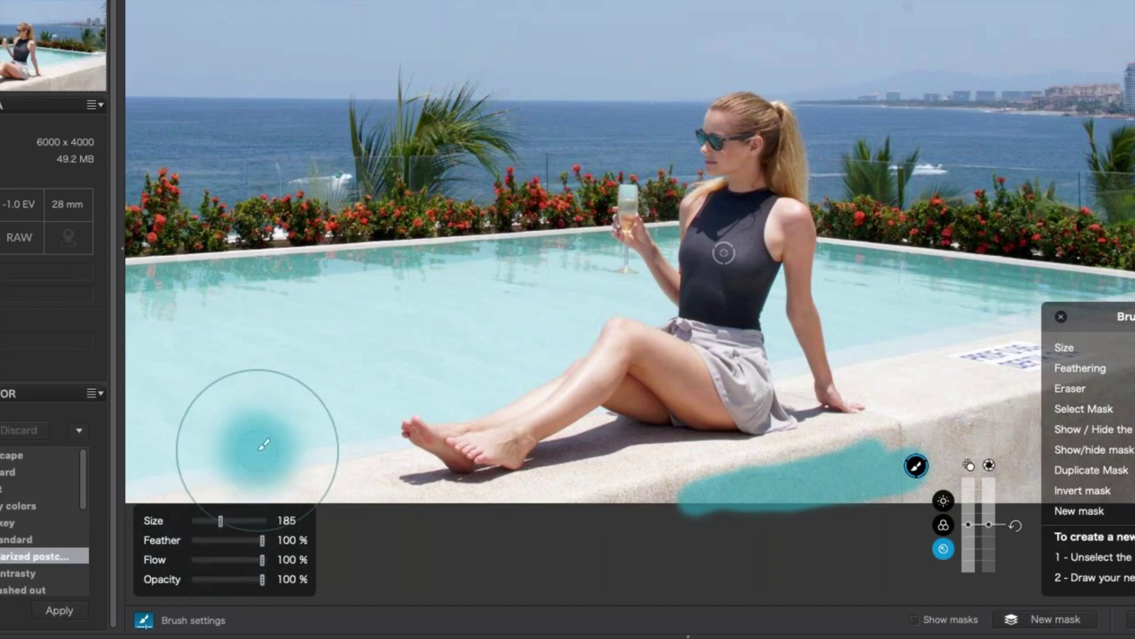
pyautogui.moveTo(264, 540)
pyautogui.mouseDown()
pyautogui.moveTo(216, 531)
pyautogui.moveTo(254, 533)
pyautogui.moveTo(244, 540)
pyautogui.mouseUp()
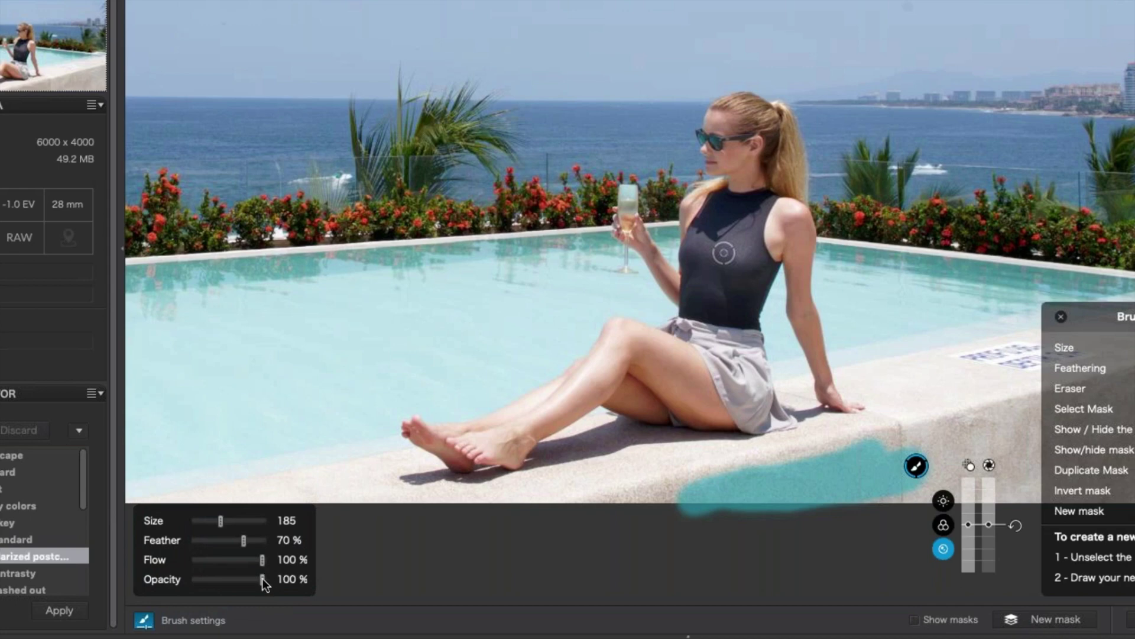
pyautogui.moveTo(261, 577)
pyautogui.mouseDown()
pyautogui.moveTo(216, 578)
pyautogui.moveTo(295, 571)
pyautogui.mouseUp()
pyautogui.moveTo(261, 559)
pyautogui.mouseDown()
pyautogui.moveTo(206, 559)
pyautogui.moveTo(272, 560)
pyautogui.mouseUp()
# Try extra strokes with the larger, harder brush over the stone ledge and undo them
pyautogui.moveTo(787, 473); pyautogui.dragTo(825, 464)
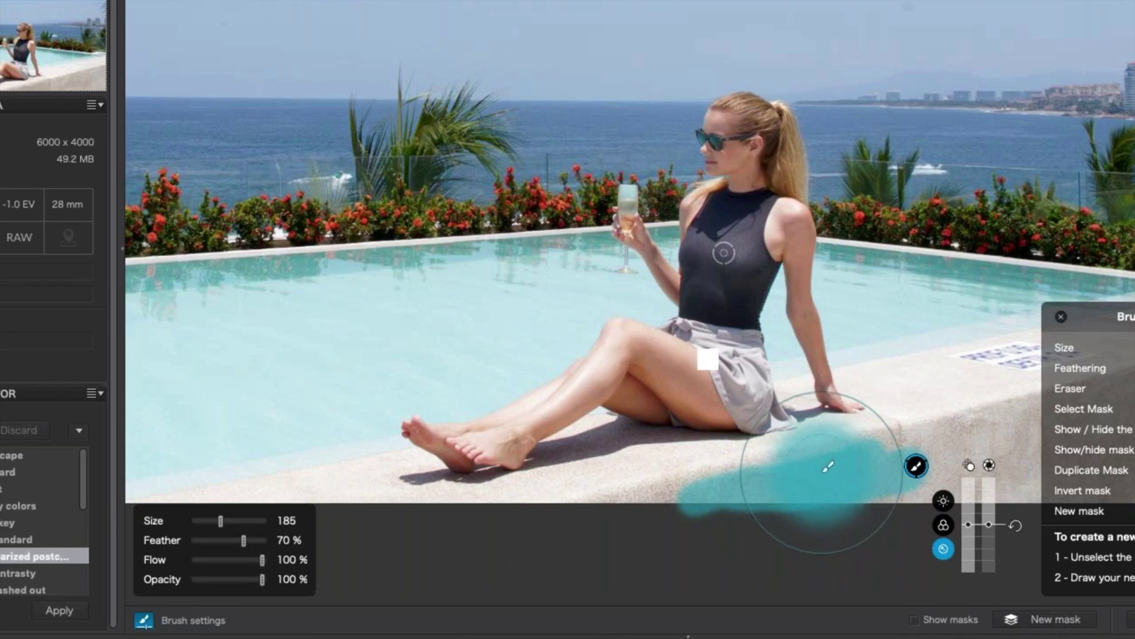
pyautogui.moveTo(828, 467)
pyautogui.mouseDown()
pyautogui.moveTo(817, 470)
pyautogui.moveTo(907, 460)
pyautogui.mouseUp()
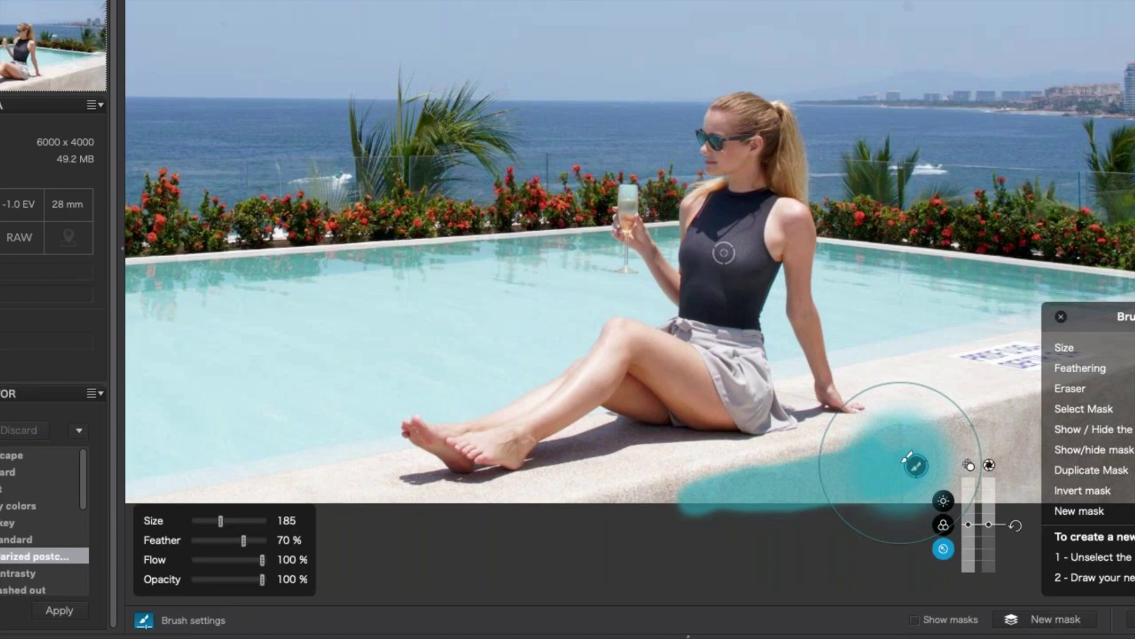
pyautogui.hotkey('ctrl', 'z')
pyautogui.hotkey('ctrl', 'z')
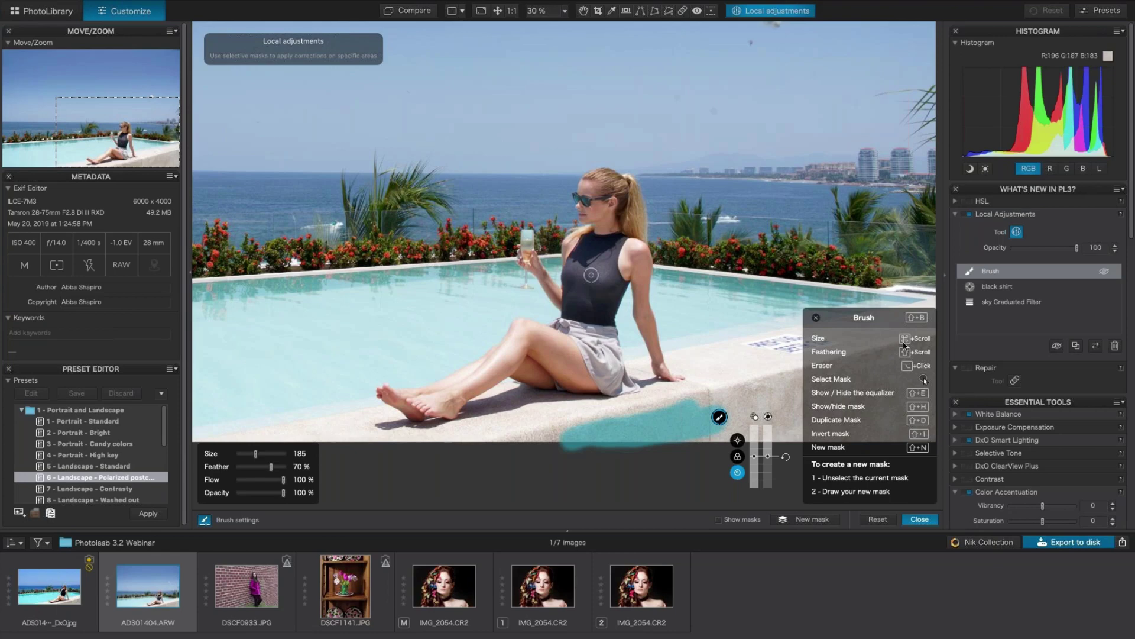
# Try enlarging the brush to a size of 414 over the pool and reducing it to 388
pyautogui.click(728, 328)
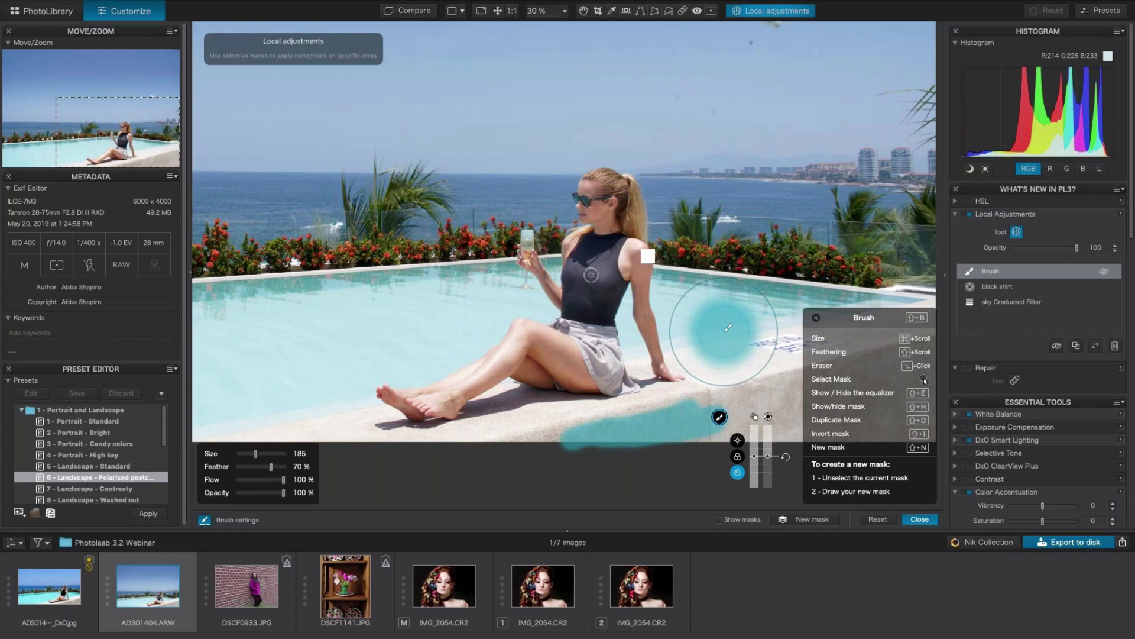
pyautogui.keyDown('super'); pyautogui.scroll(5, 728, 328); pyautogui.keyUp('super')
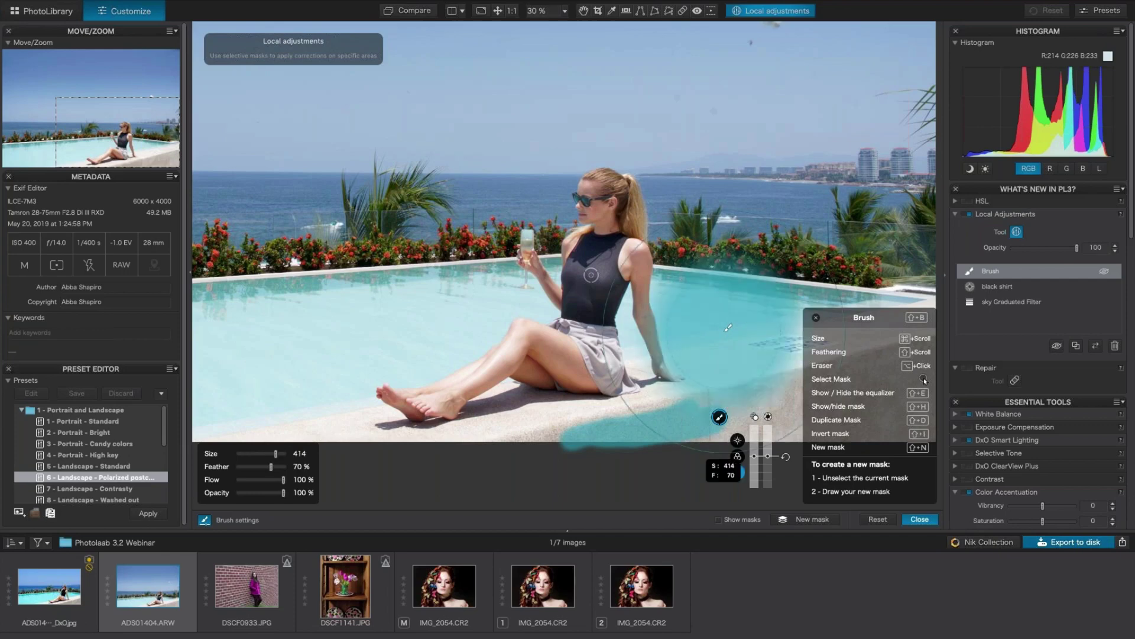
pyautogui.scroll(-1, 728, 328)
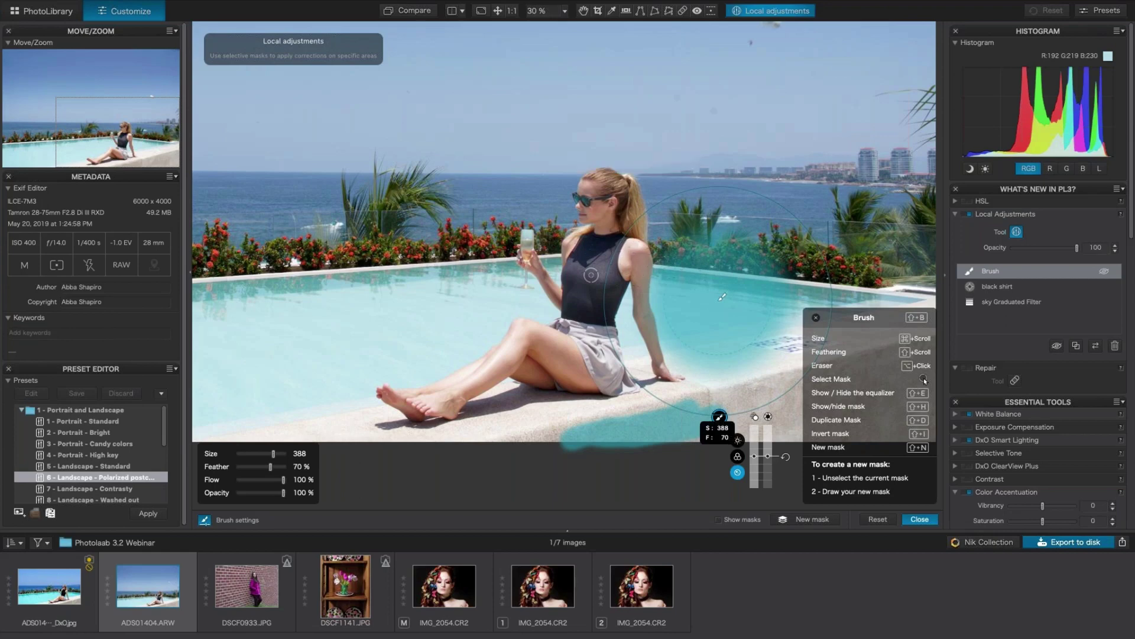
# Fit the whole photo in view, zoom in to 100 %, and switch to the Hand tool
pyautogui.press('super+0')
pyautogui.press('space')
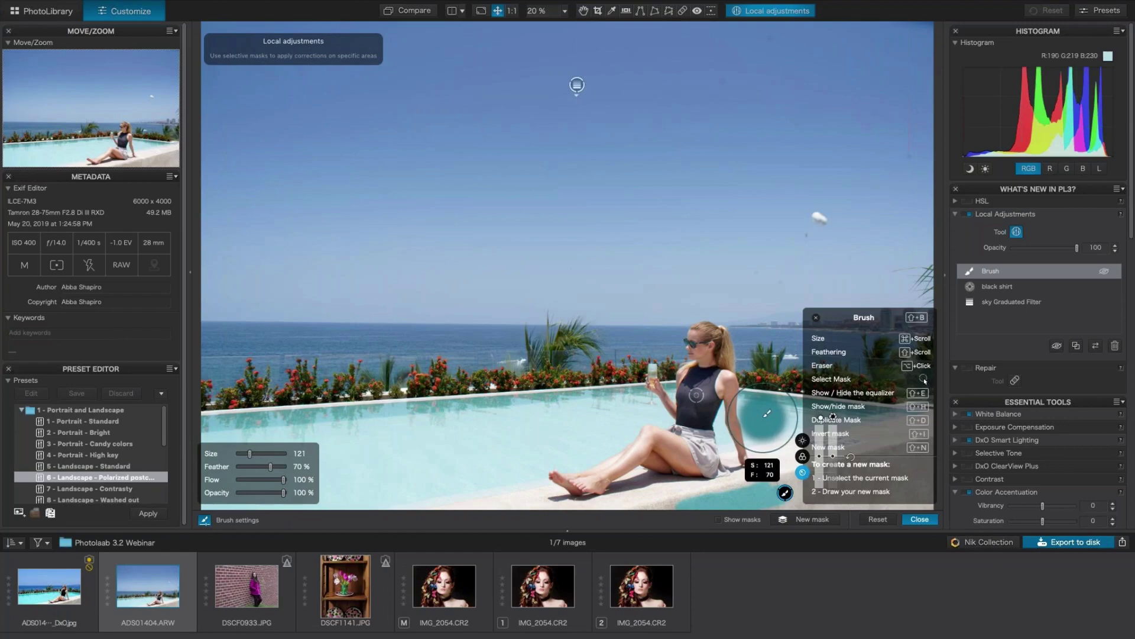
pyautogui.click(512, 11)
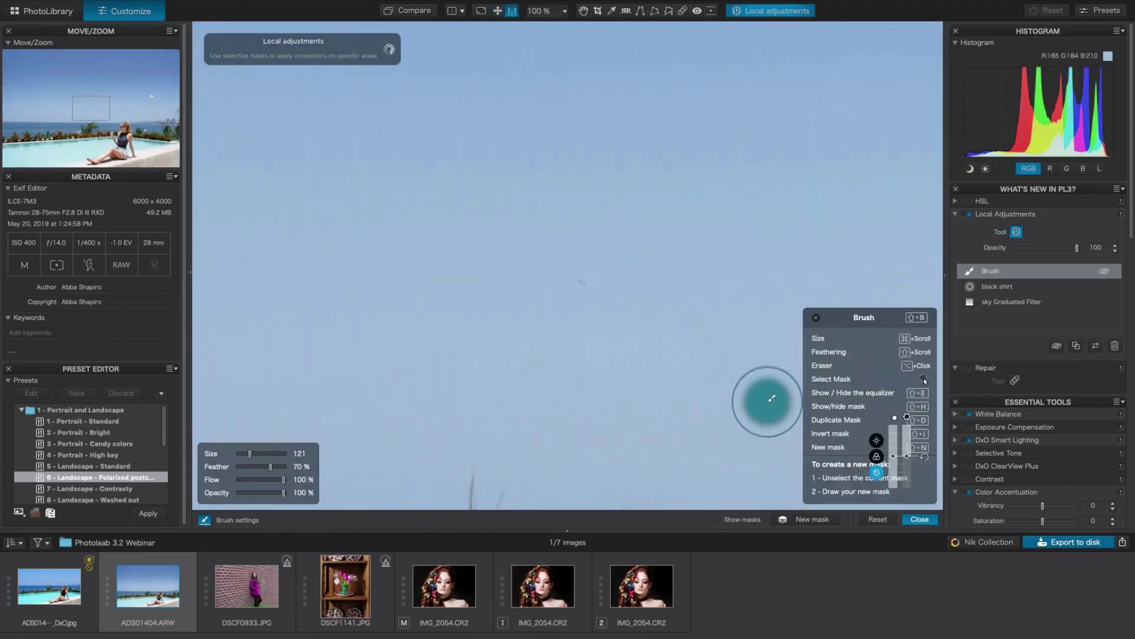
pyautogui.press('h')
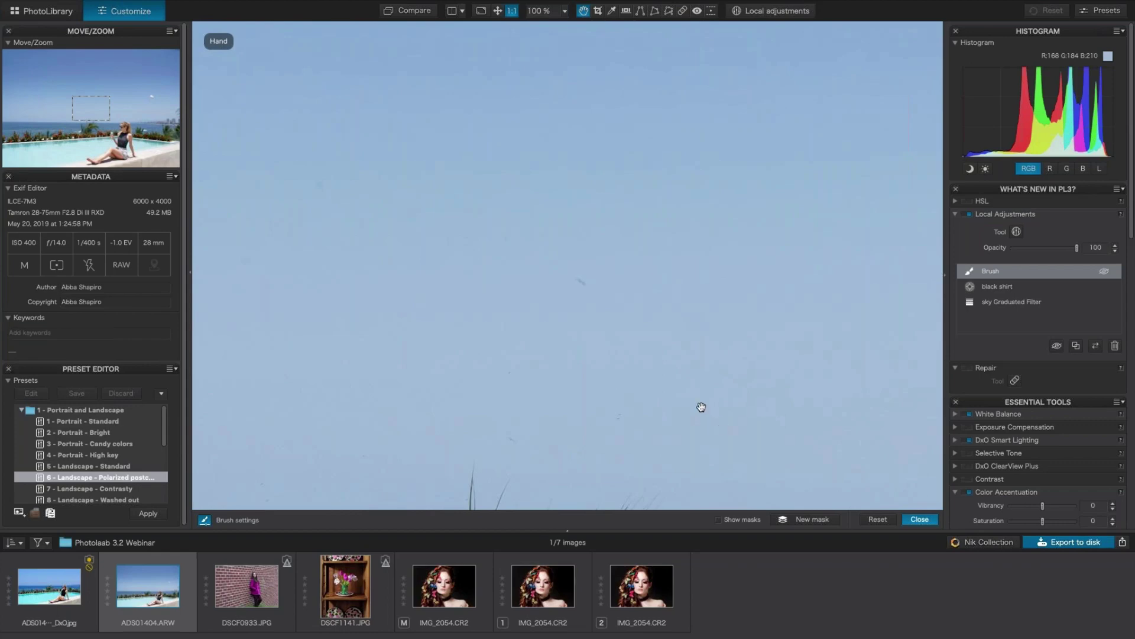
# Paint the brush mask over the whole stone ledge at 50 % zoom with Size 121 and Feather 70 %
pyautogui.moveTo(702, 406); pyautogui.dragTo(474, 103)
pyautogui.moveTo(723, 410); pyautogui.dragTo(449, 131)
pyautogui.moveTo(712, 377); pyautogui.dragTo(394, 135)
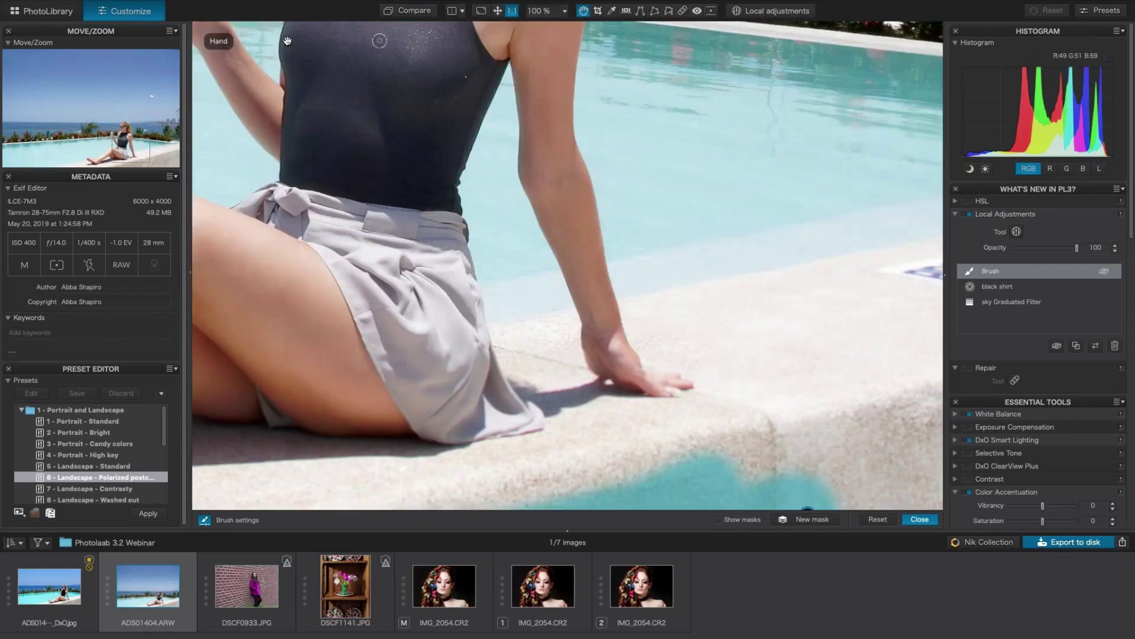
pyautogui.moveTo(543, 321); pyautogui.dragTo(403, 119)
pyautogui.moveTo(481, 213); pyautogui.dragTo(382, 203)
pyautogui.press('l')
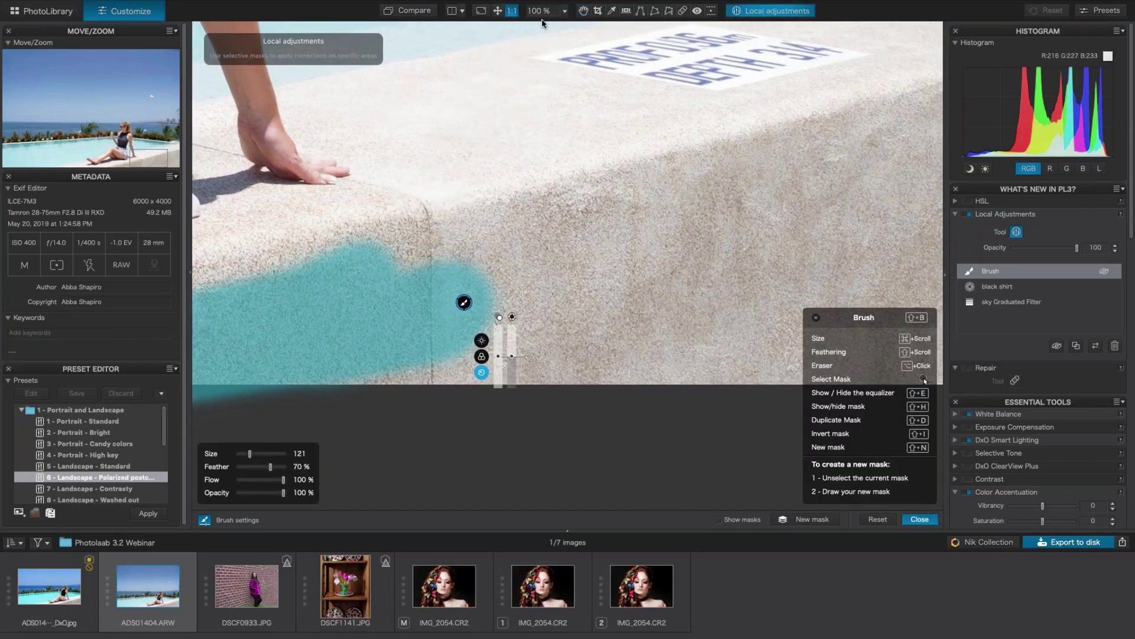
pyautogui.click(564, 11)
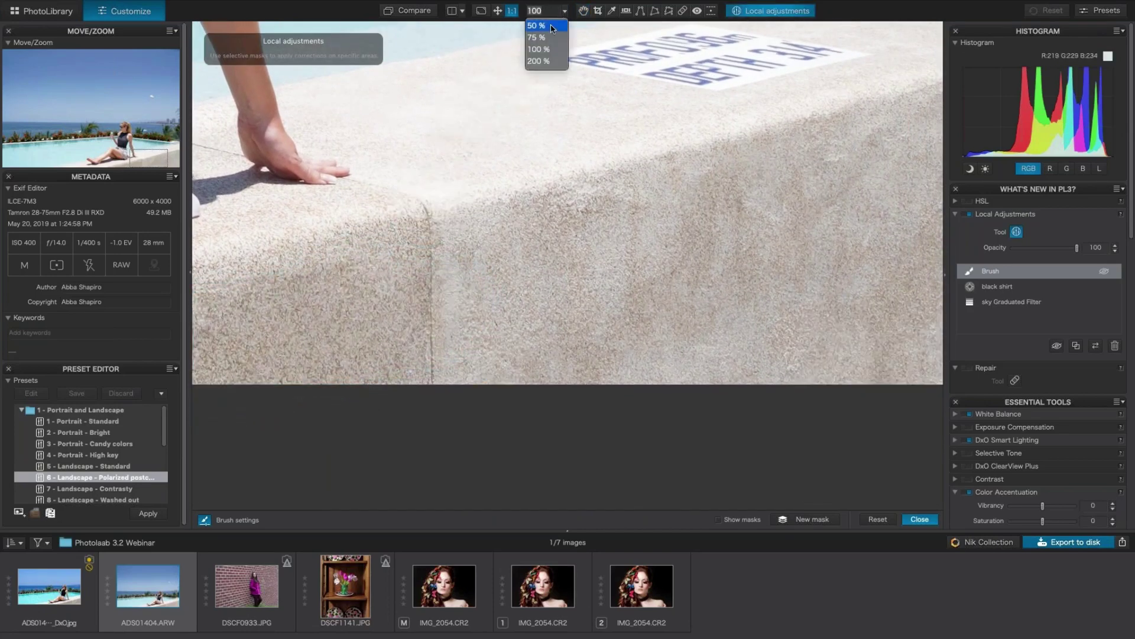
pyautogui.click(552, 28)
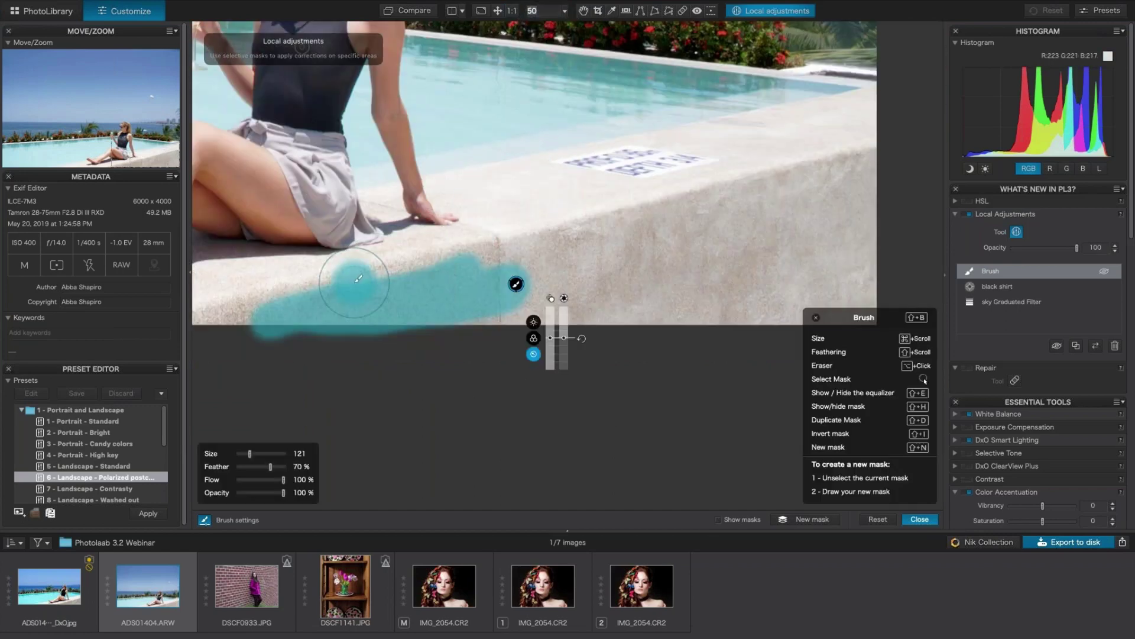
pyautogui.moveTo(353, 282)
pyautogui.mouseDown()
pyautogui.moveTo(853, 164)
pyautogui.moveTo(884, 296)
pyautogui.moveTo(826, 313)
pyautogui.moveTo(425, 313)
pyautogui.moveTo(745, 247)
pyautogui.moveTo(699, 246)
pyautogui.moveTo(777, 220)
pyautogui.moveTo(692, 248)
pyautogui.moveTo(754, 282)
pyautogui.moveTo(832, 264)
pyautogui.moveTo(495, 273)
pyautogui.moveTo(405, 299)
pyautogui.moveTo(205, 321)
pyautogui.moveTo(266, 354)
pyautogui.mouseUp()
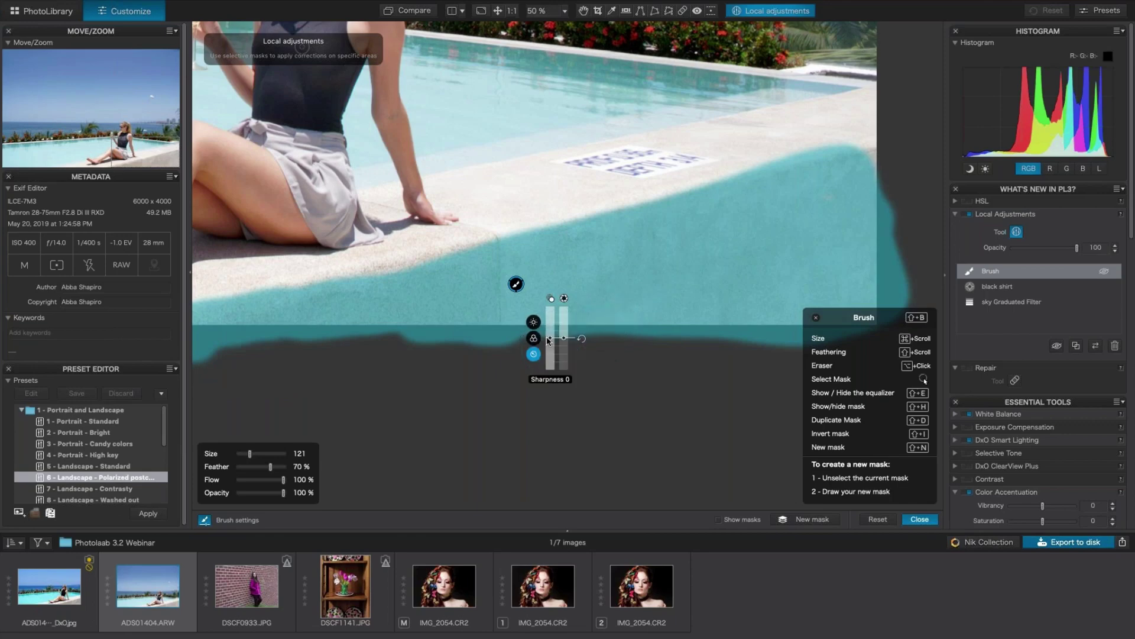
# Lower the Highlights of the brushed ledge mask slightly and review the whole photo full screen
pyautogui.click(533, 322)
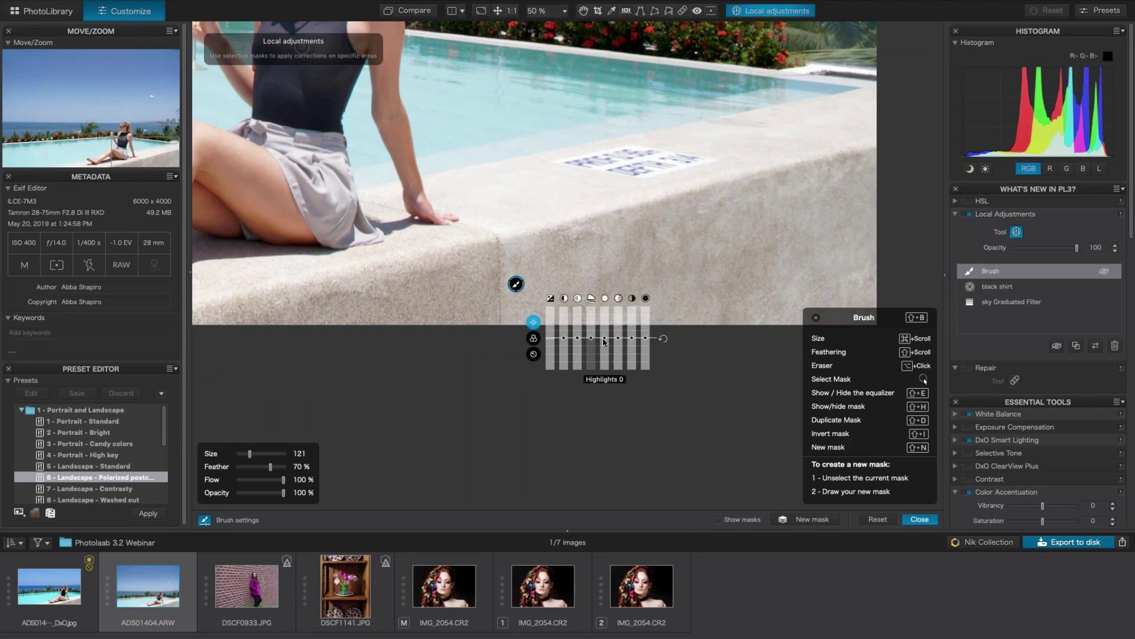
pyautogui.moveTo(604, 342); pyautogui.dragTo(604, 350)
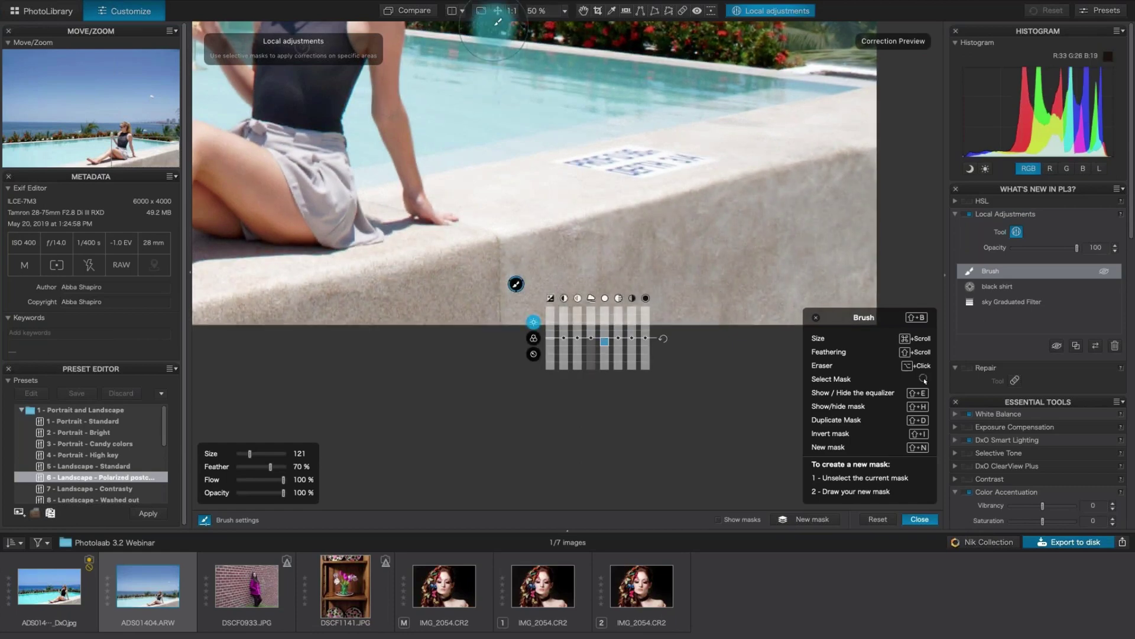
pyautogui.click(482, 12)
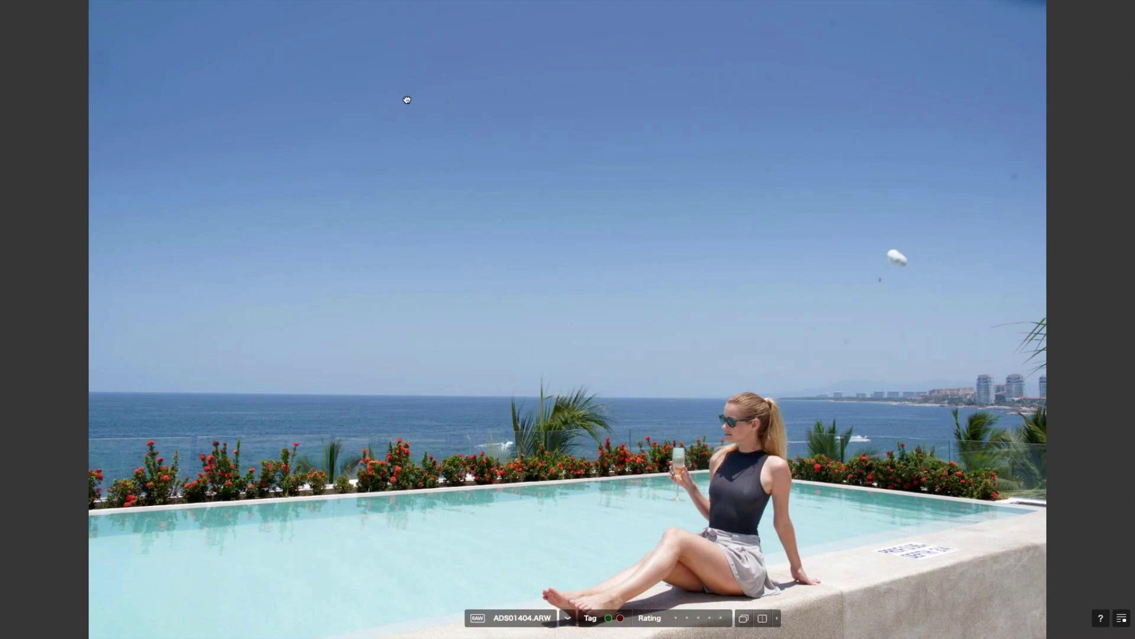
pyautogui.press('Escape')
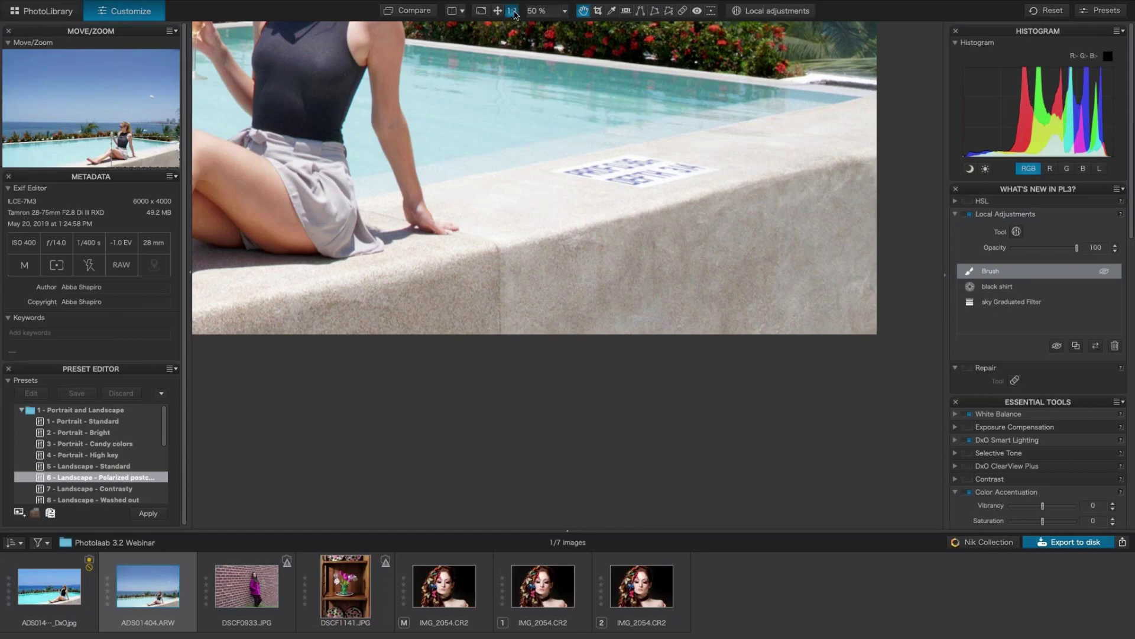
# Fit the whole pool photo in view and compare it repeatedly with its uncorrected version
pyautogui.click(512, 12)
pyautogui.click(499, 11)
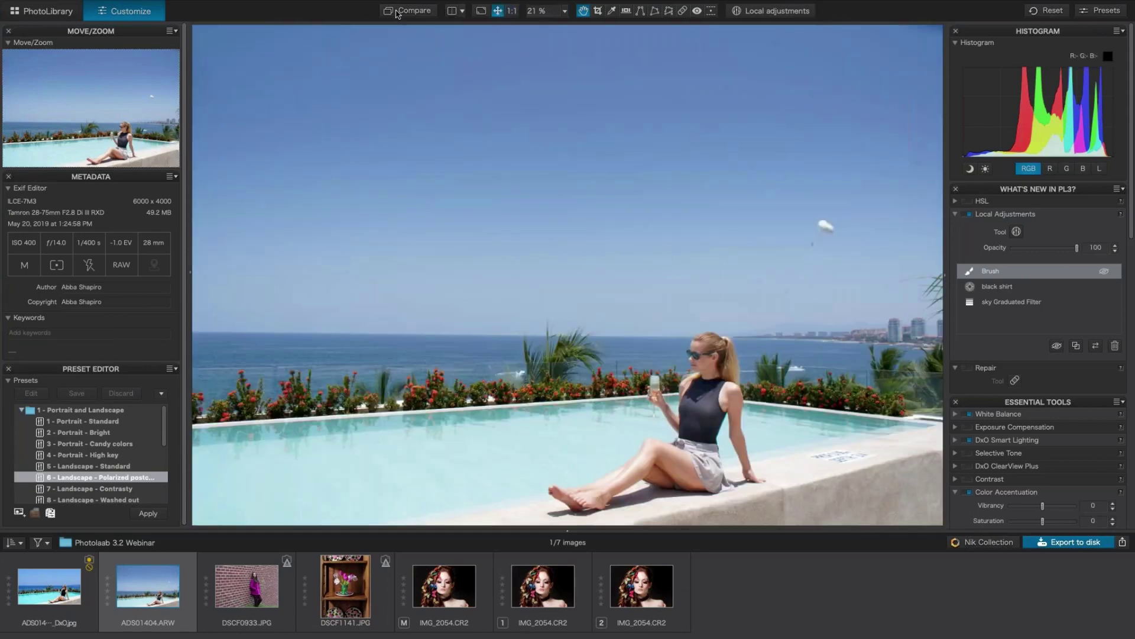
pyautogui.click(389, 12)
pyautogui.click(389, 12)
pyautogui.click(389, 12)
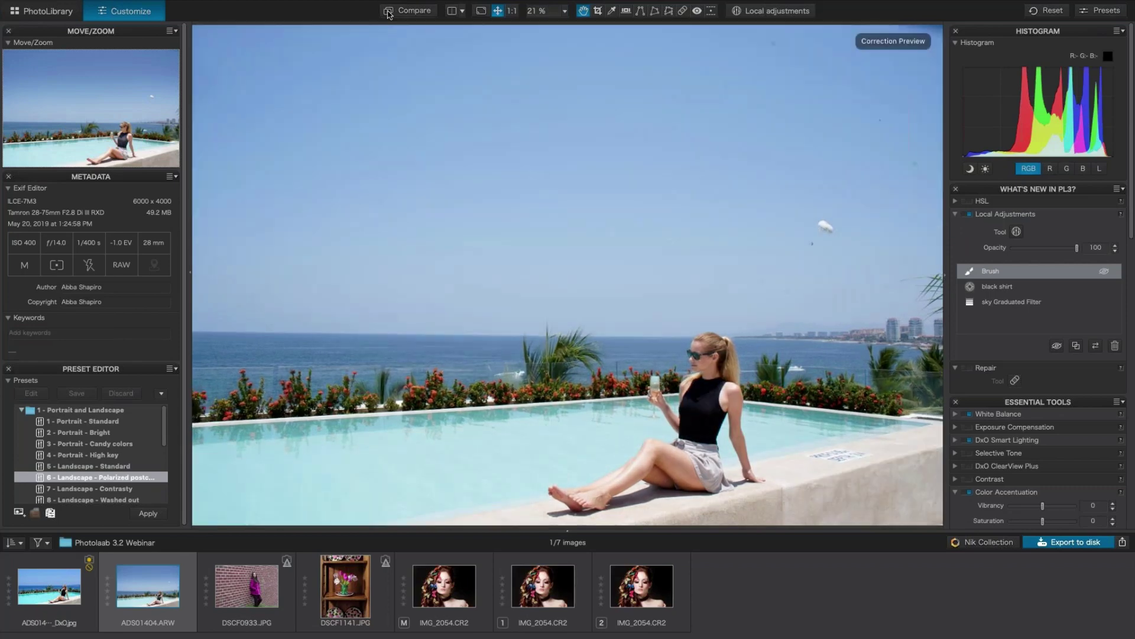
pyautogui.click(389, 11)
pyautogui.click(389, 12)
pyautogui.click(388, 12)
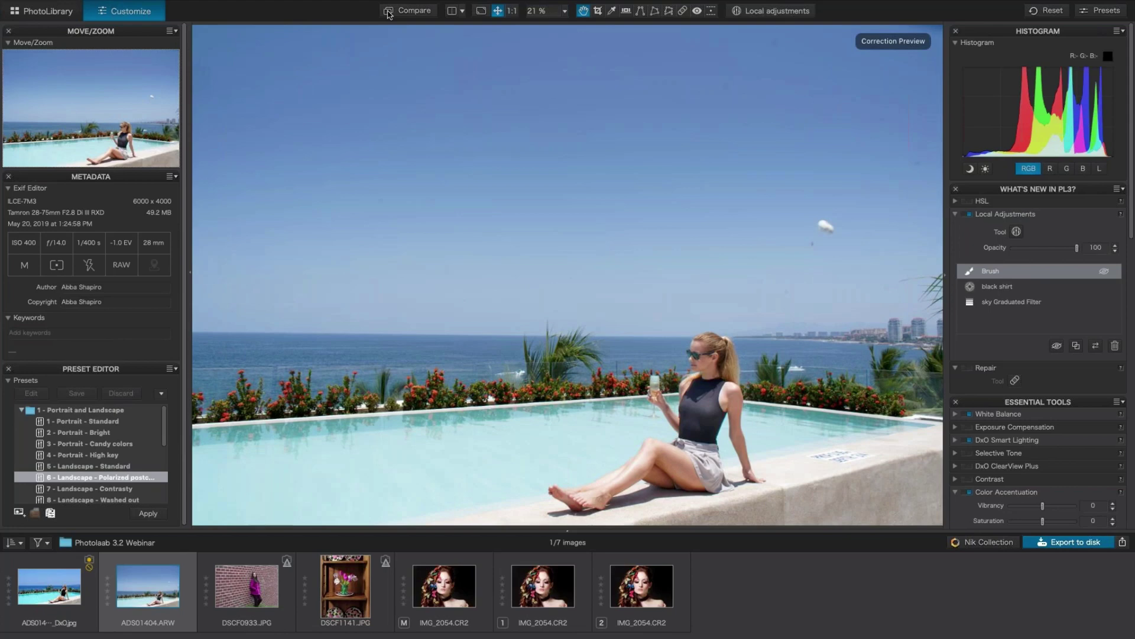
pyautogui.click(388, 11)
# Turn local adjustments back on and open virtual copy 1 of the portrait IMG_2054.CR2
pyautogui.press('l')
pyautogui.rightClick(421, 270)
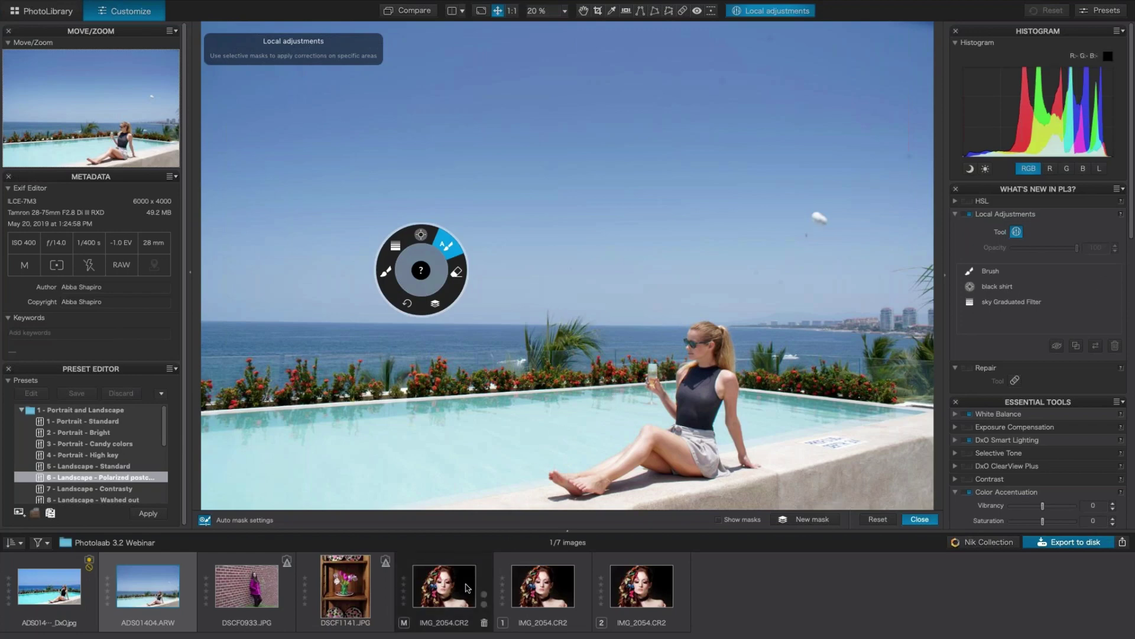
pyautogui.moveTo(457, 592)
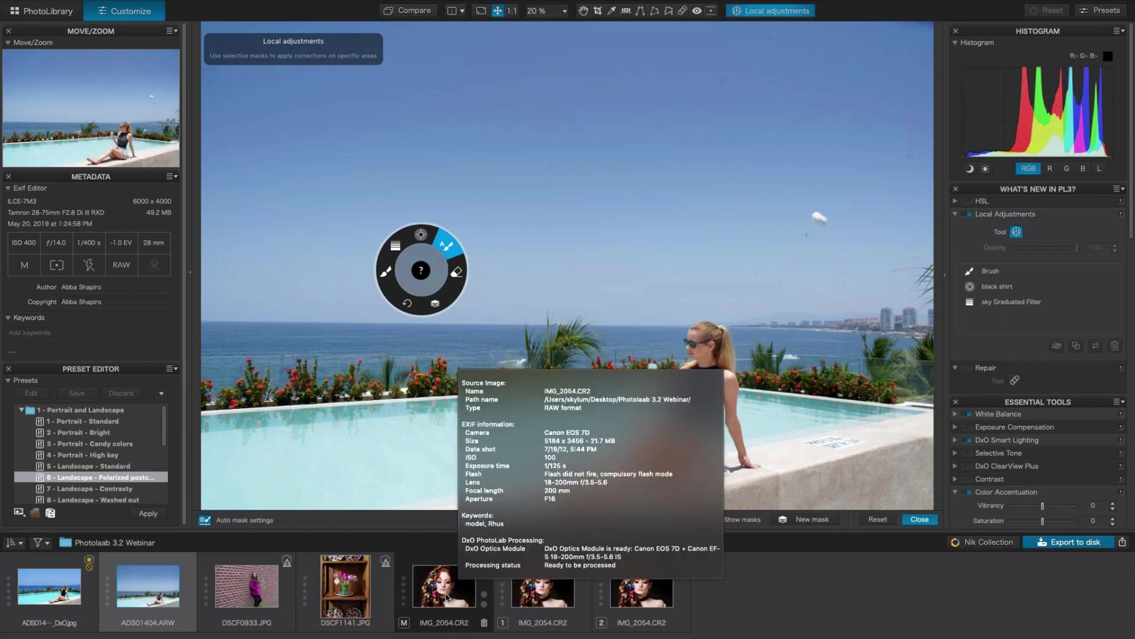
pyautogui.click(447, 598)
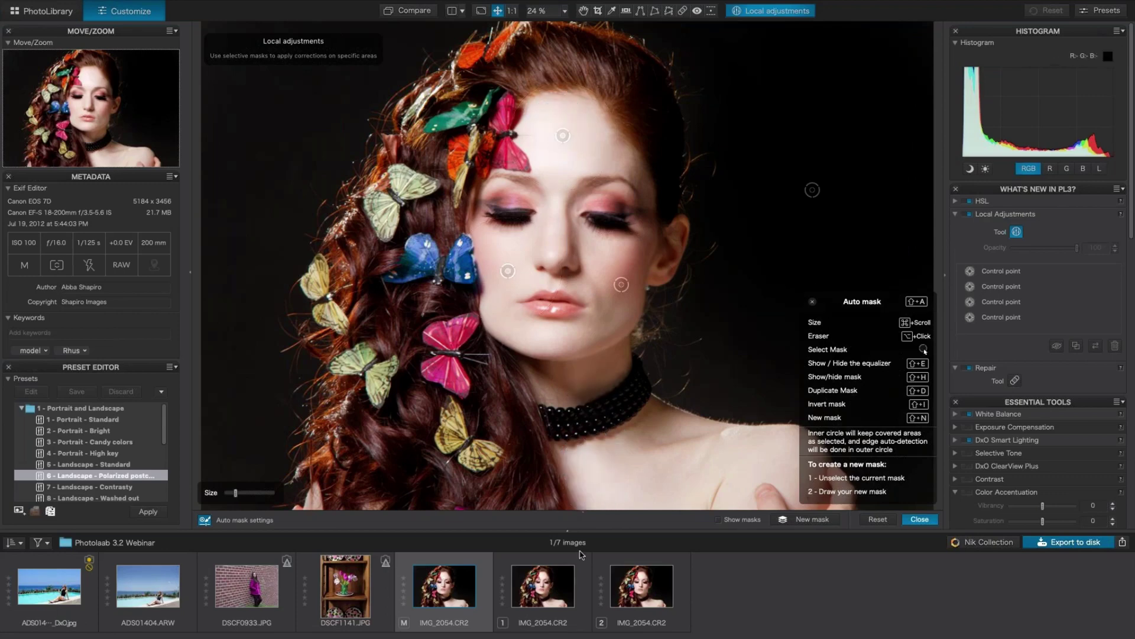
pyautogui.click(543, 594)
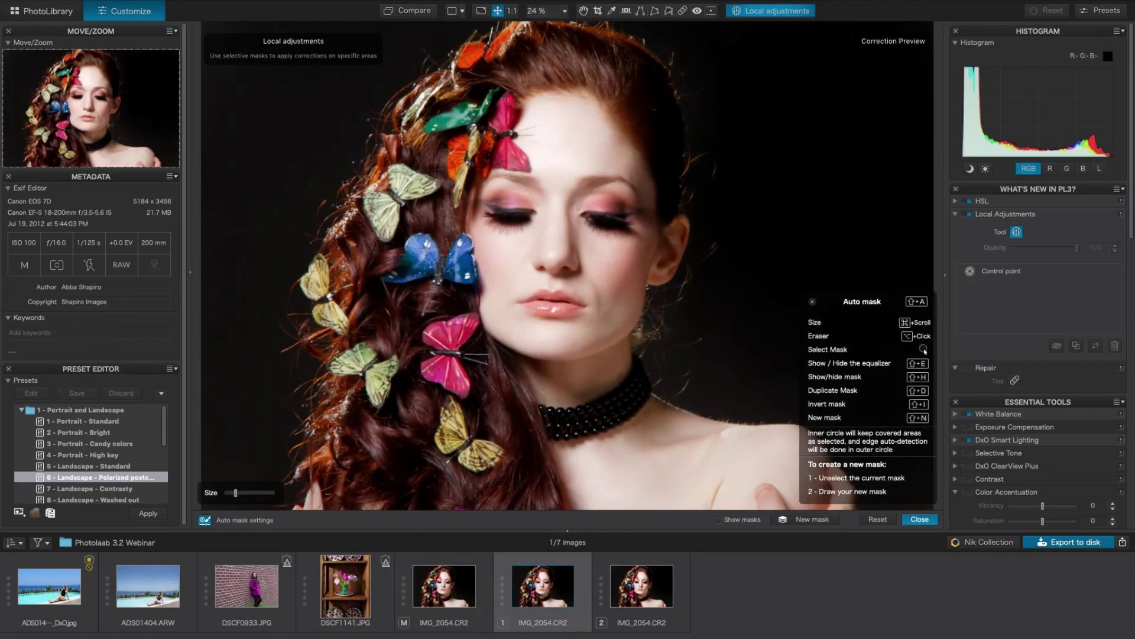
# Compare the corrected portrait copy with its uncorrected version
pyautogui.moveTo(391, 10)
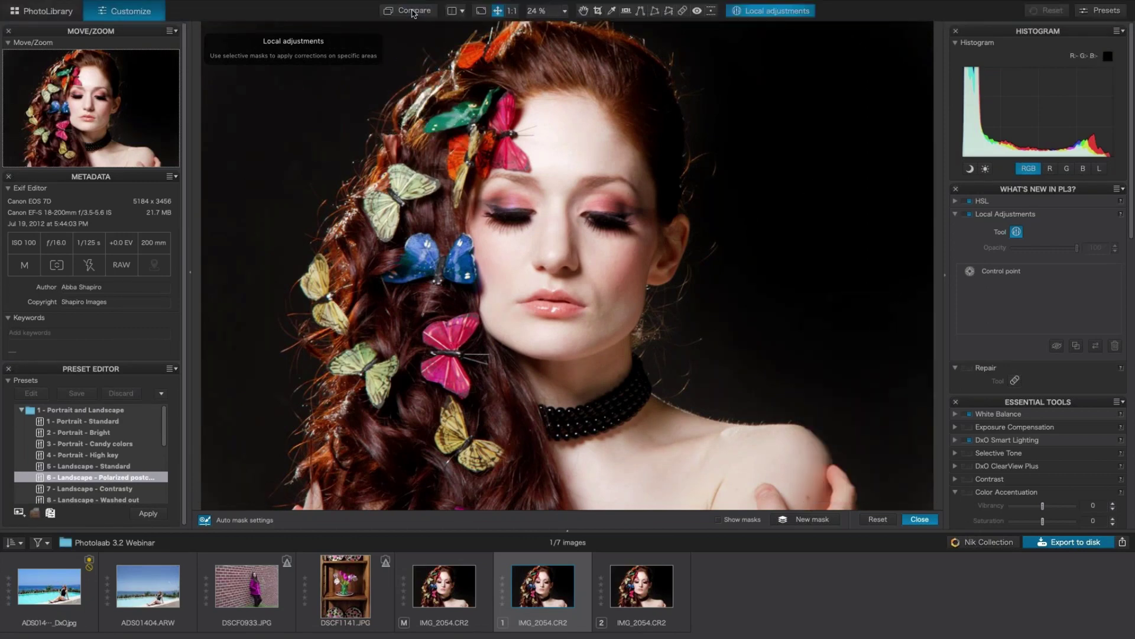
pyautogui.click(412, 11)
pyautogui.click(412, 11)
# Remove the existing background control point and place a new one on the woman's forehead with a slightly enlarged circle
pyautogui.click(1017, 232)
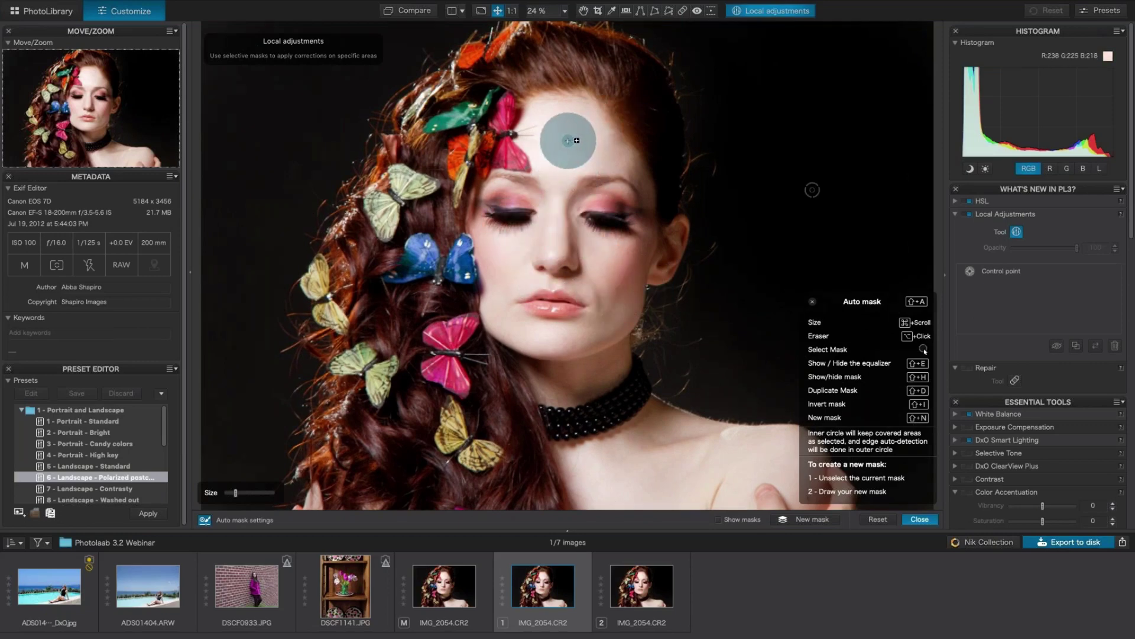
pyautogui.rightClick(568, 141)
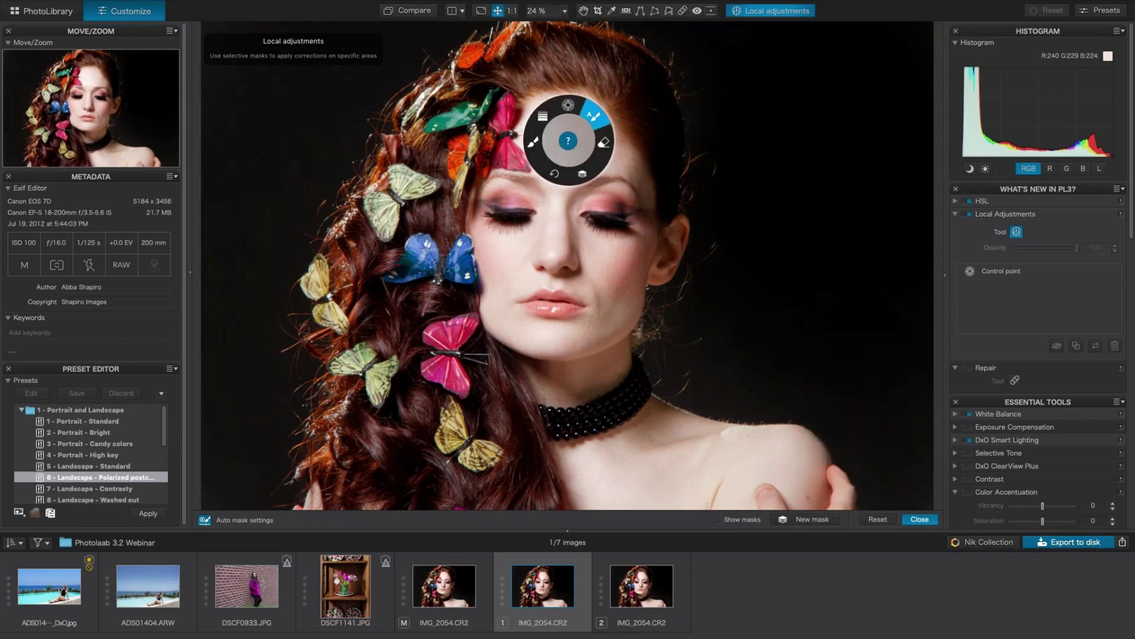
pyautogui.click(570, 109)
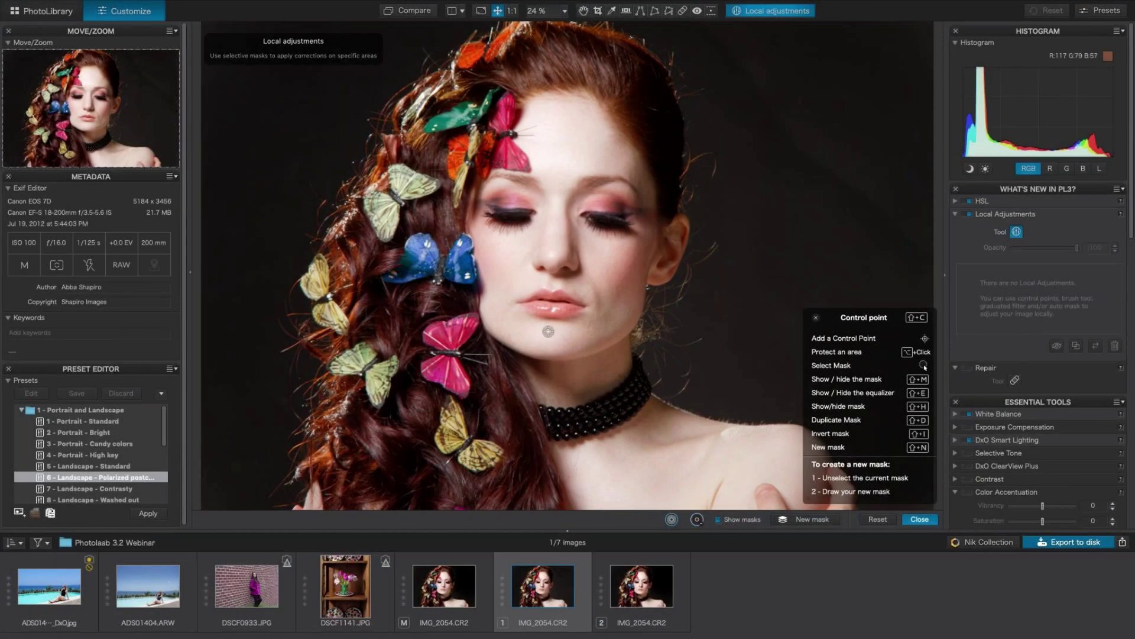
pyautogui.click(561, 135)
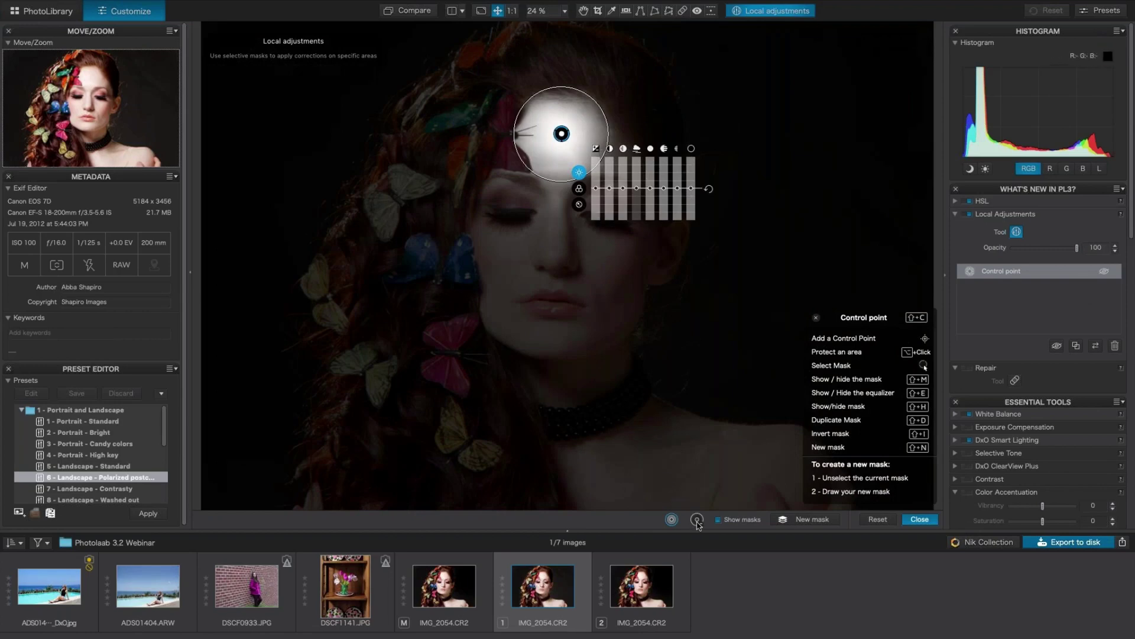
pyautogui.moveTo(523, 132); pyautogui.dragTo(566, 136)
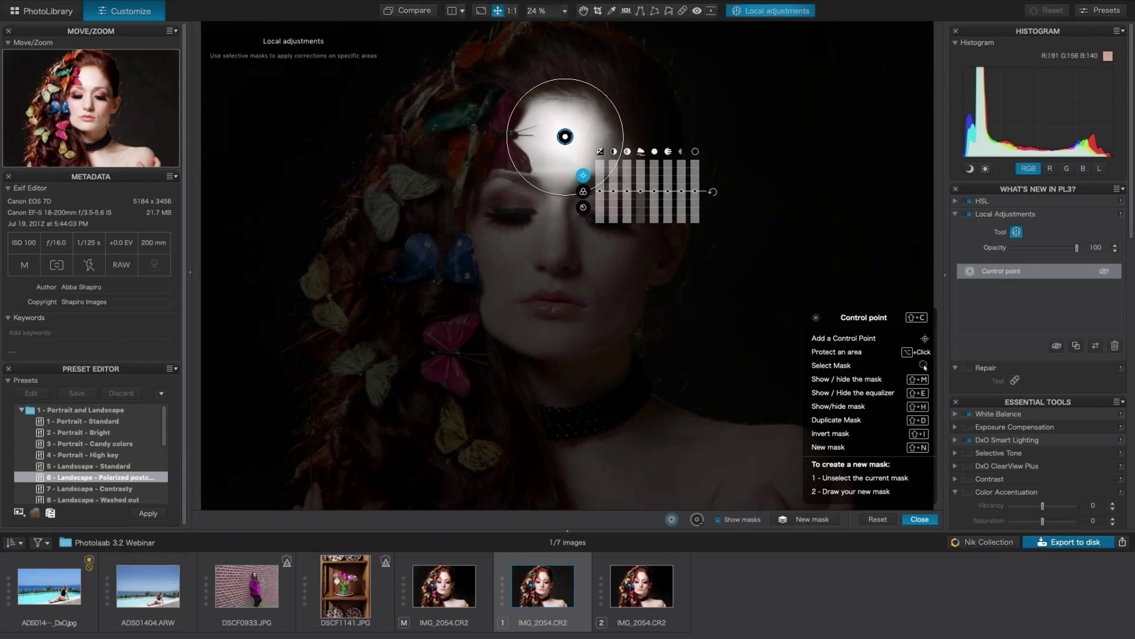
# Adjust the forehead control point's detail settings slightly and lower its Highlights to -6
pyautogui.click(583, 208)
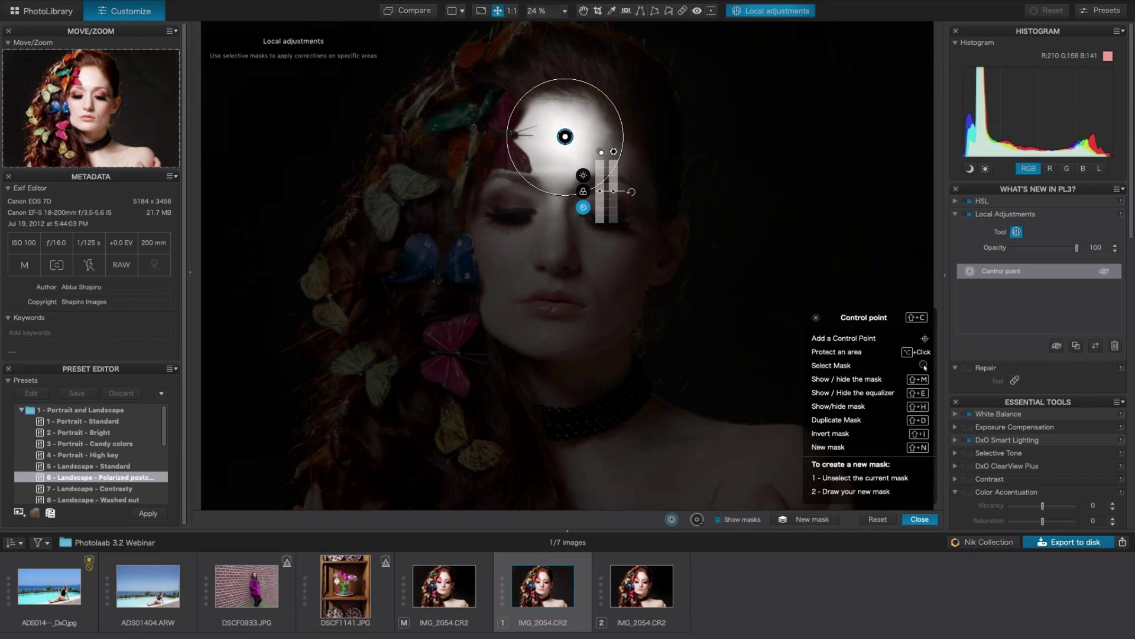
pyautogui.moveTo(615, 193); pyautogui.dragTo(613, 187)
pyautogui.click(584, 175)
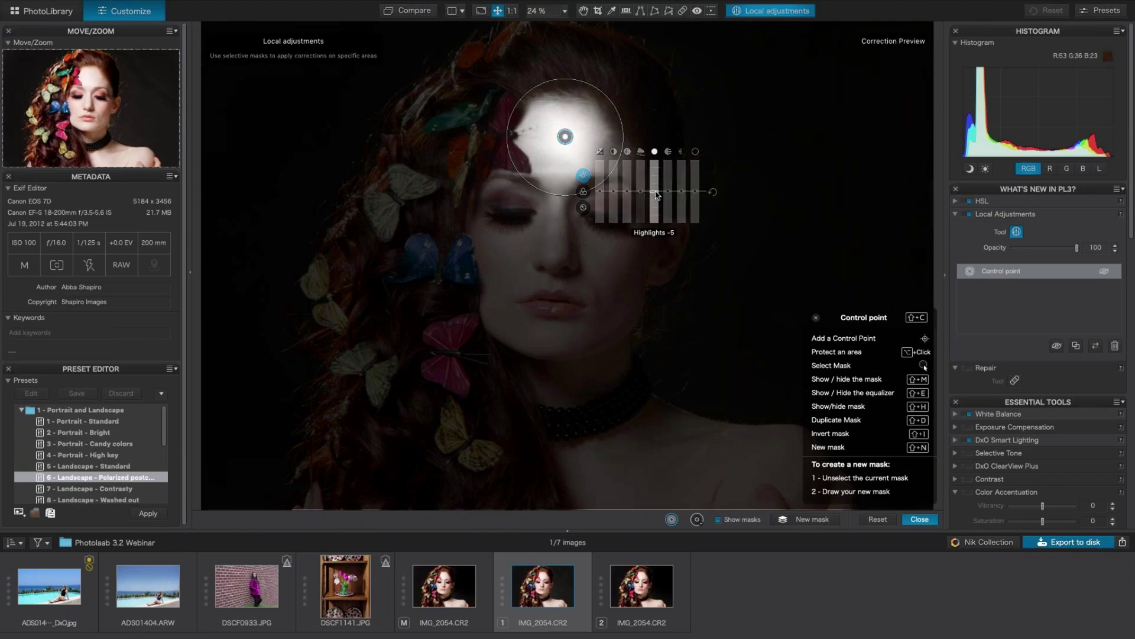
pyautogui.moveTo(656, 191); pyautogui.dragTo(655, 192)
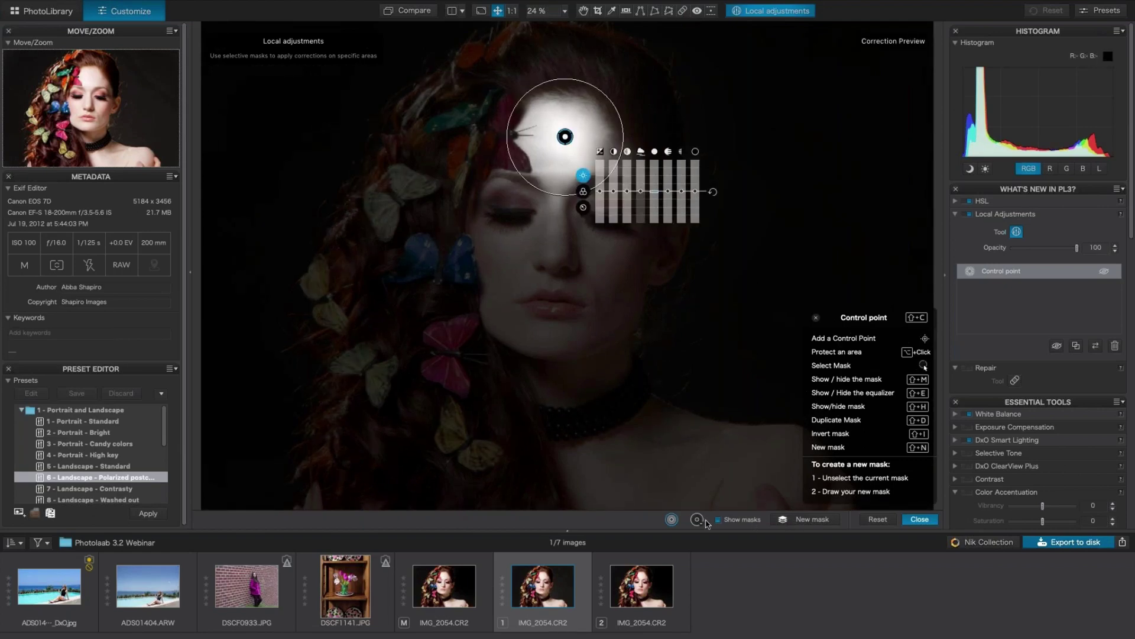
# Hide the mask overlay and toggle the forehead control point off and on to compare its effect
pyautogui.click(719, 521)
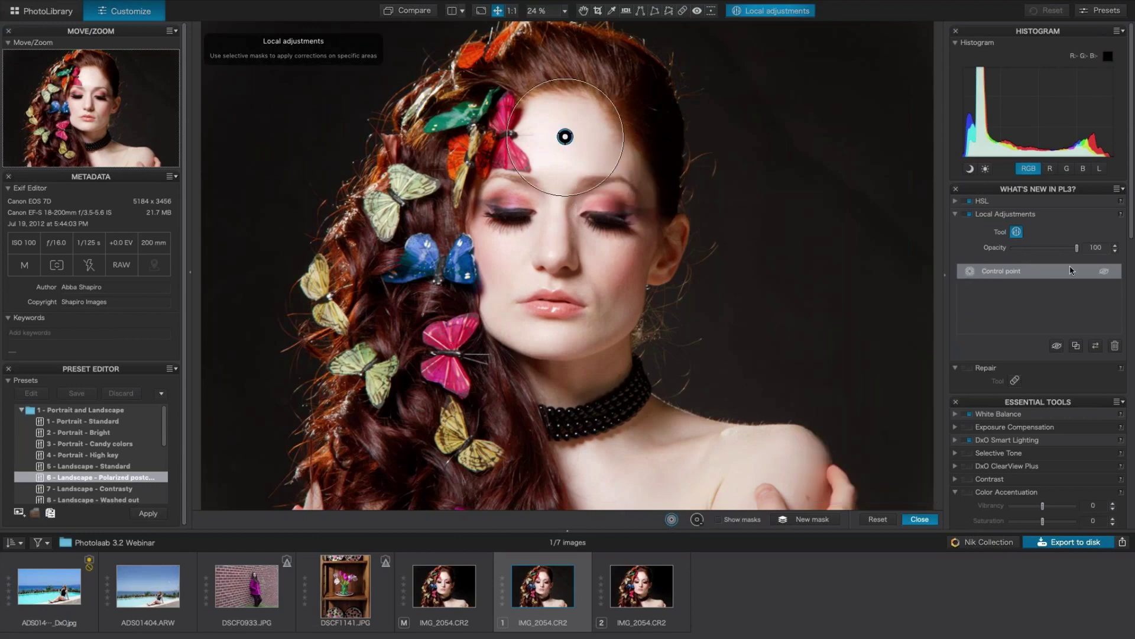
pyautogui.click(1104, 271)
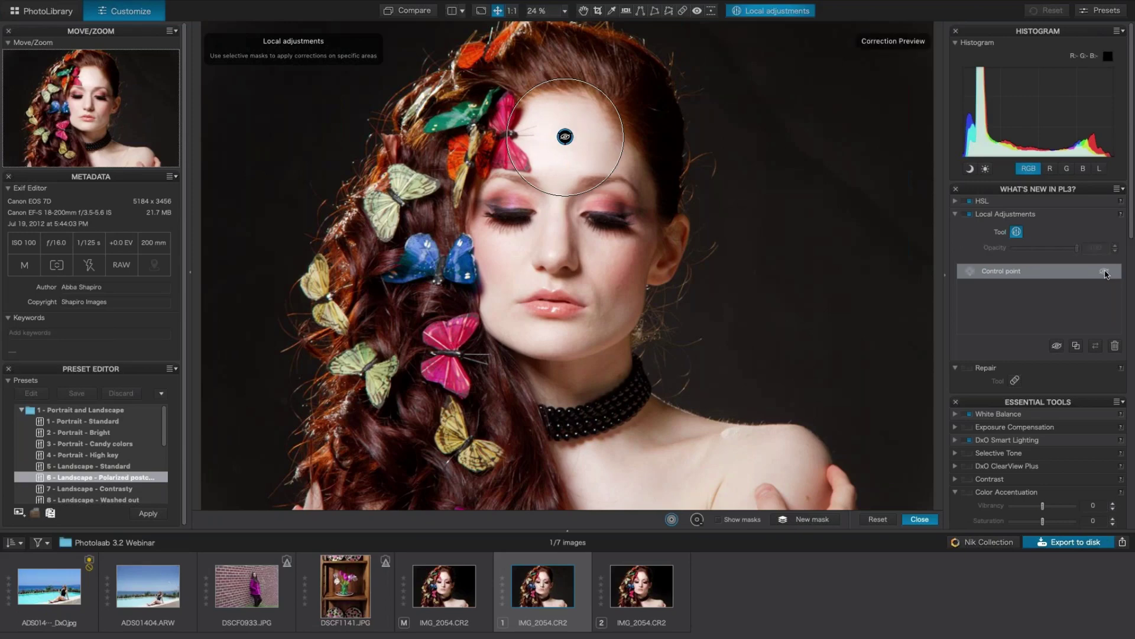
pyautogui.click(1105, 272)
pyautogui.click(1105, 271)
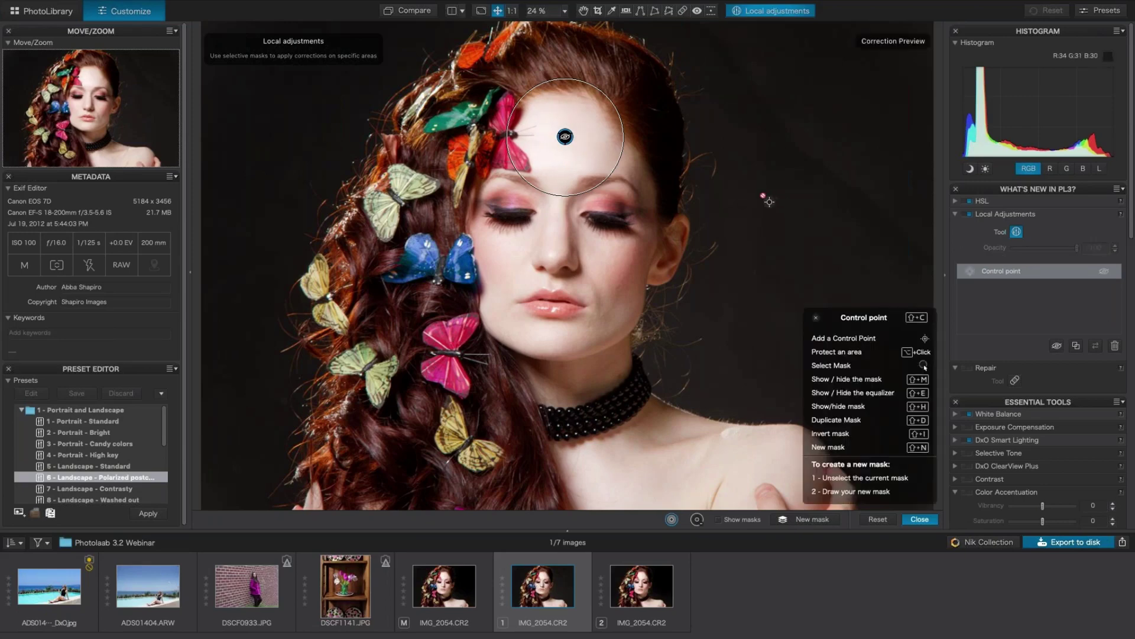
pyautogui.click(1104, 272)
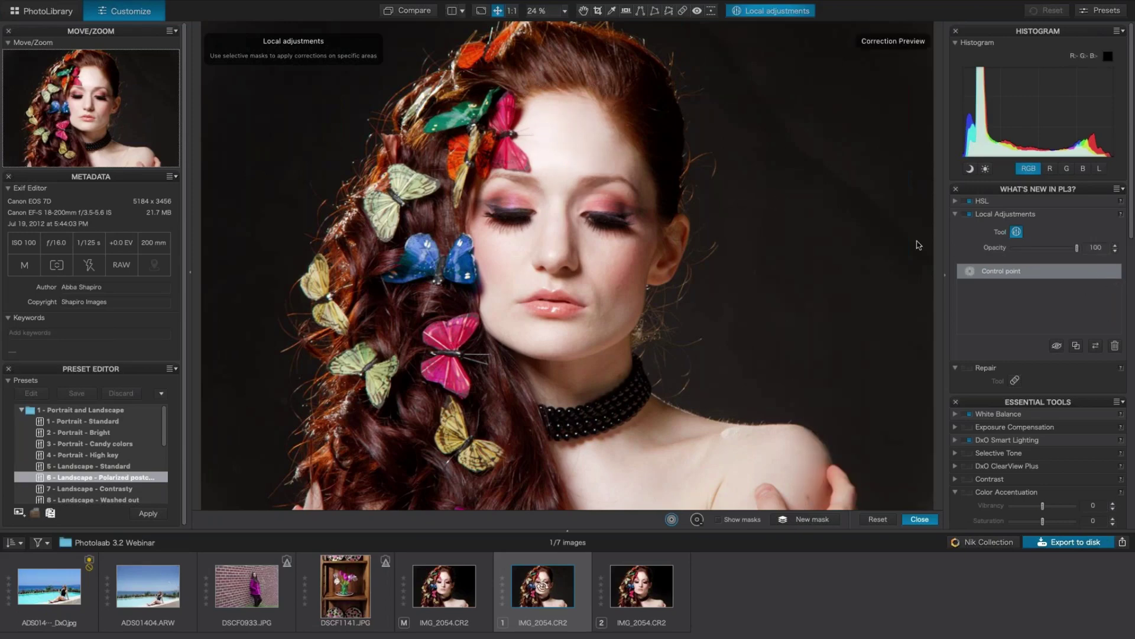
# Lower the forehead control point's Highlights further and reduce its Exposure slightly
pyautogui.moveTo(655, 196)
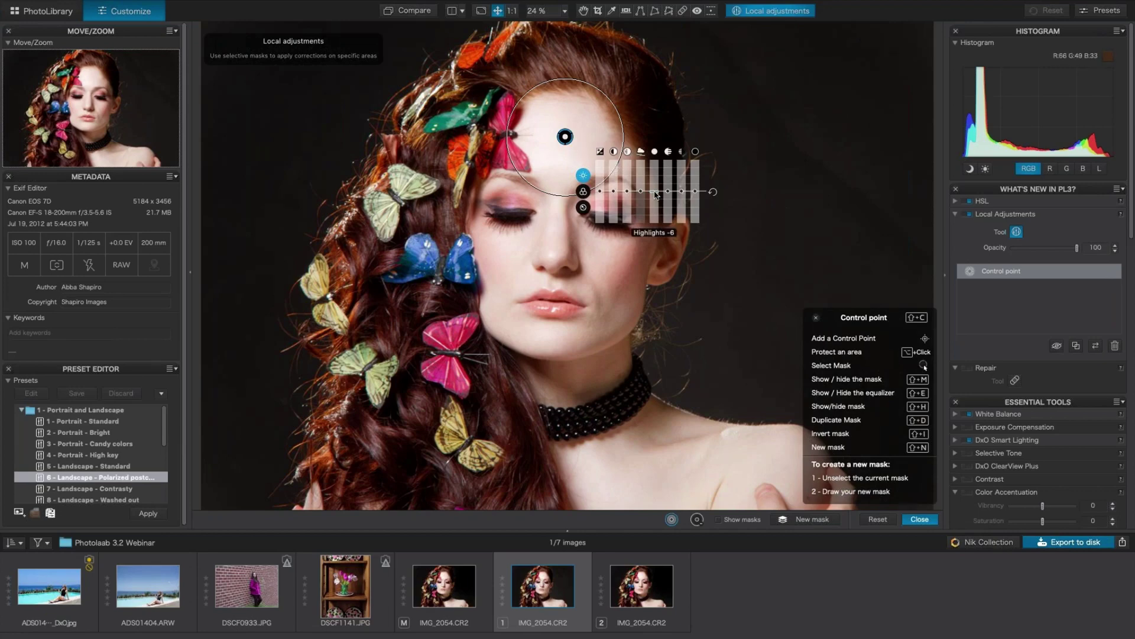
pyautogui.moveTo(655, 195)
pyautogui.mouseDown()
pyautogui.moveTo(600, 180)
pyautogui.moveTo(599, 159)
pyautogui.mouseUp()
pyautogui.moveTo(601, 197)
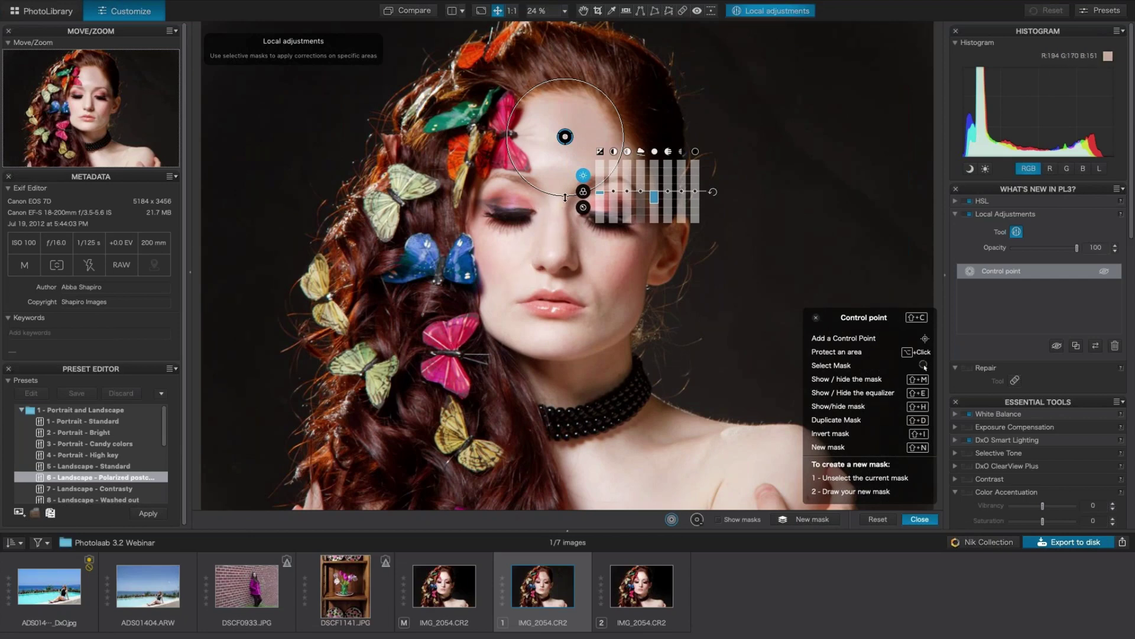
# Enlarge the forehead control point's circle down to the nose and show its mask to check the affected area
pyautogui.moveTo(566, 195); pyautogui.dragTo(565, 258)
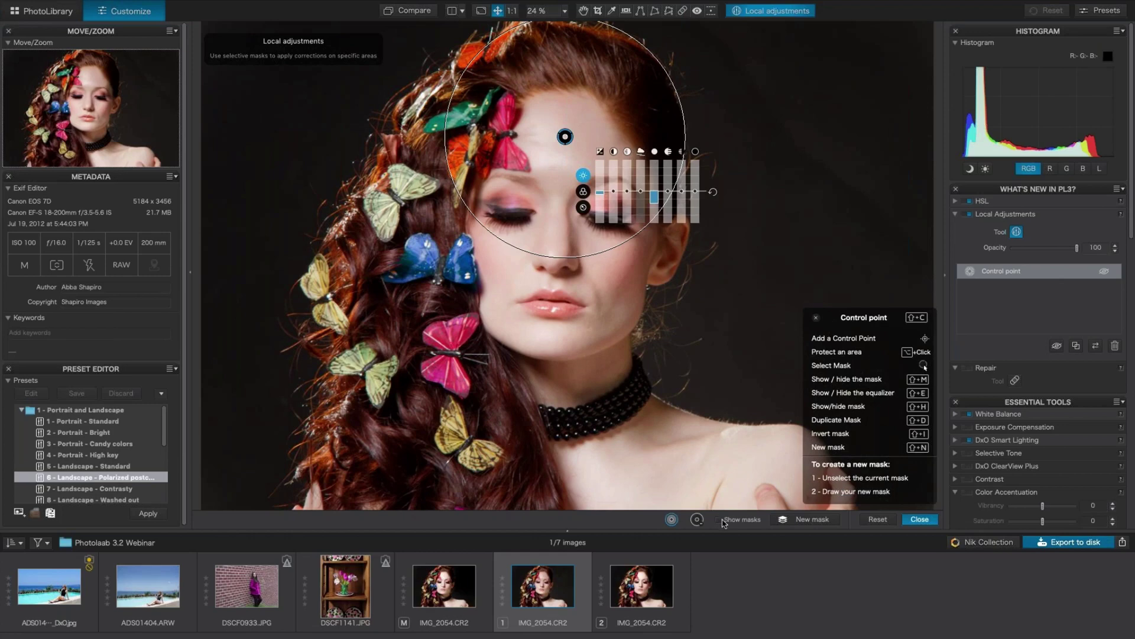
pyautogui.click(720, 520)
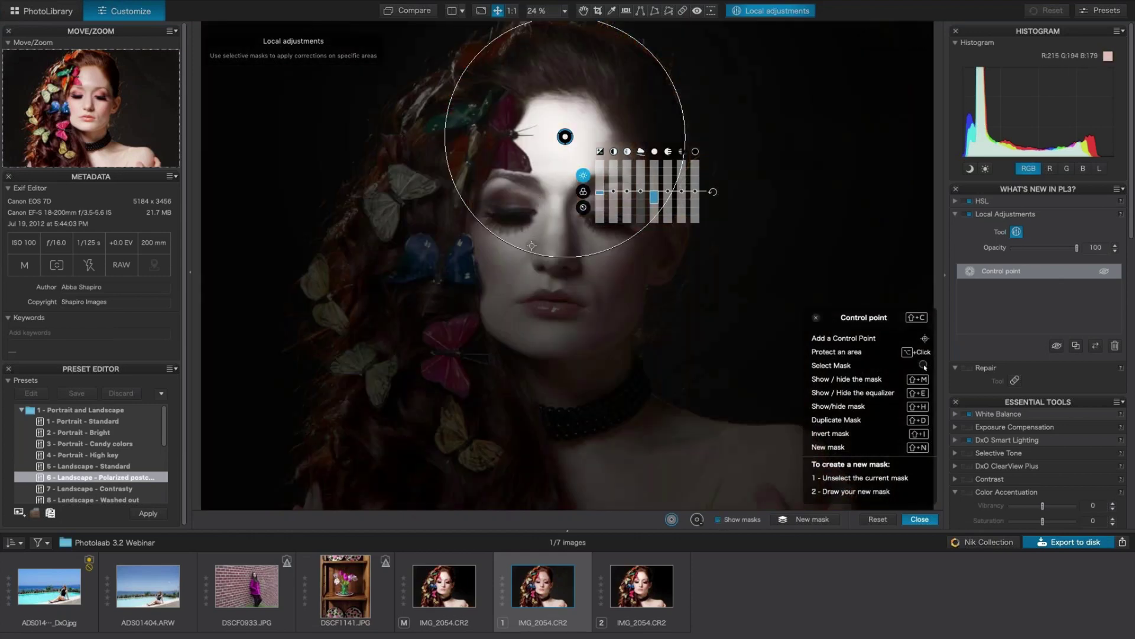
pyautogui.scroll(3, 556, 130)
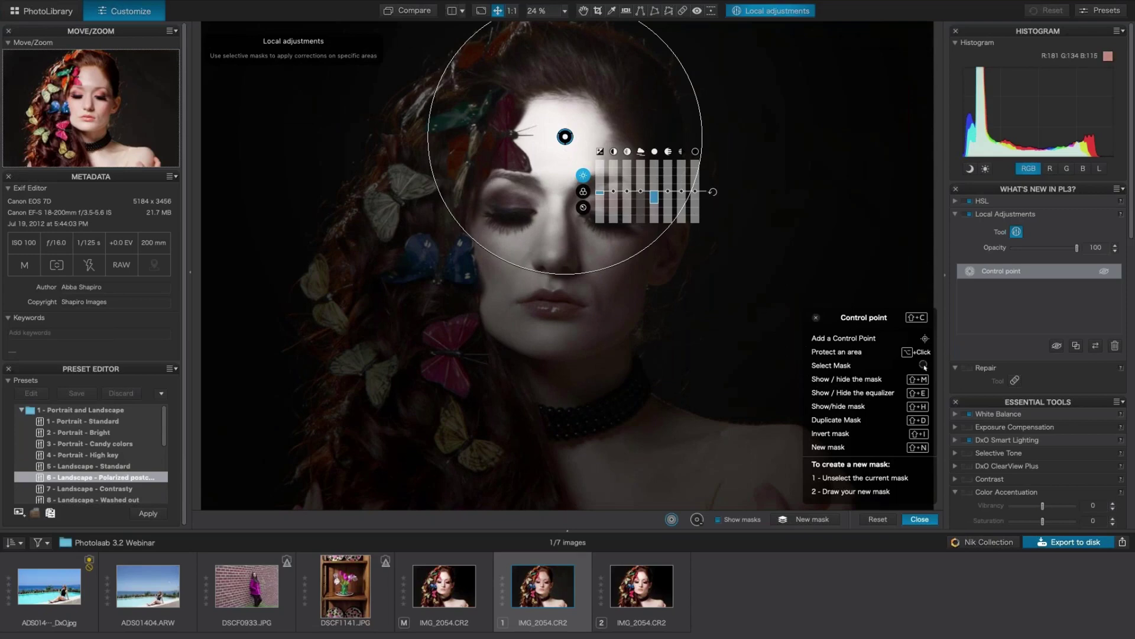
pyautogui.scroll(-5, 565, 136)
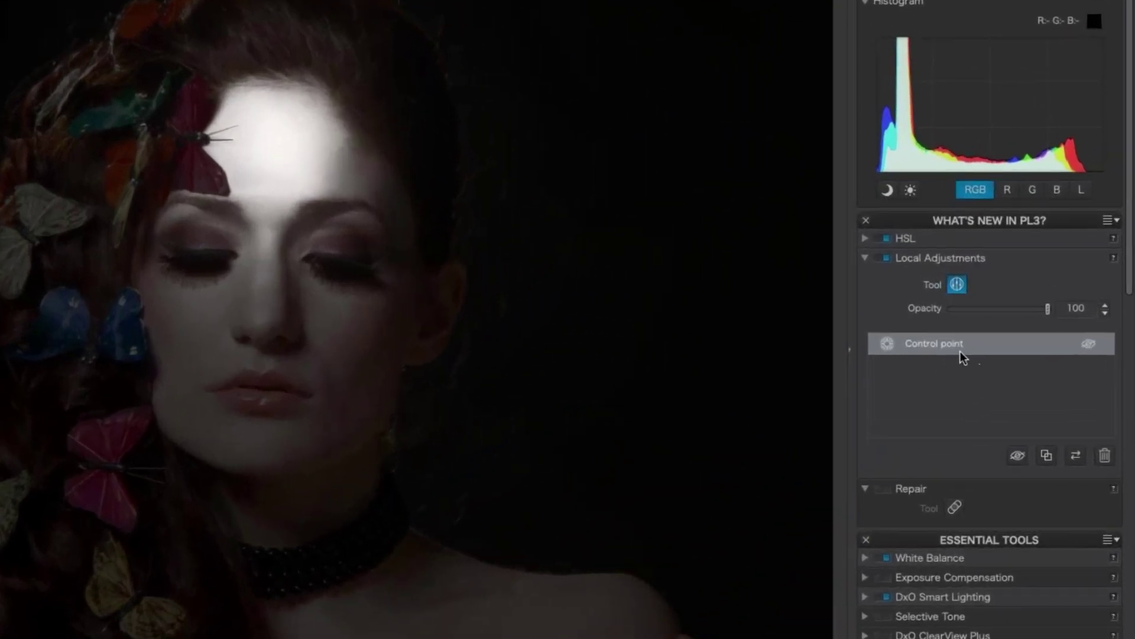
# Duplicate the forehead control point twice and place one copy on the left cheek and the other on the right cheek
pyautogui.click(946, 346)
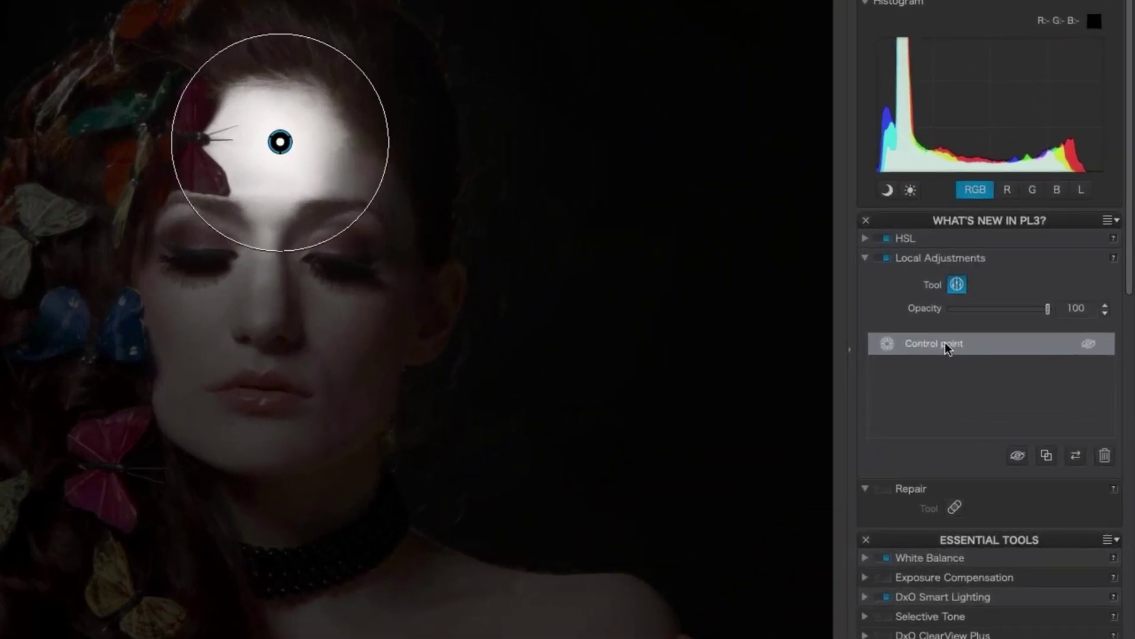
pyautogui.rightClick(945, 345)
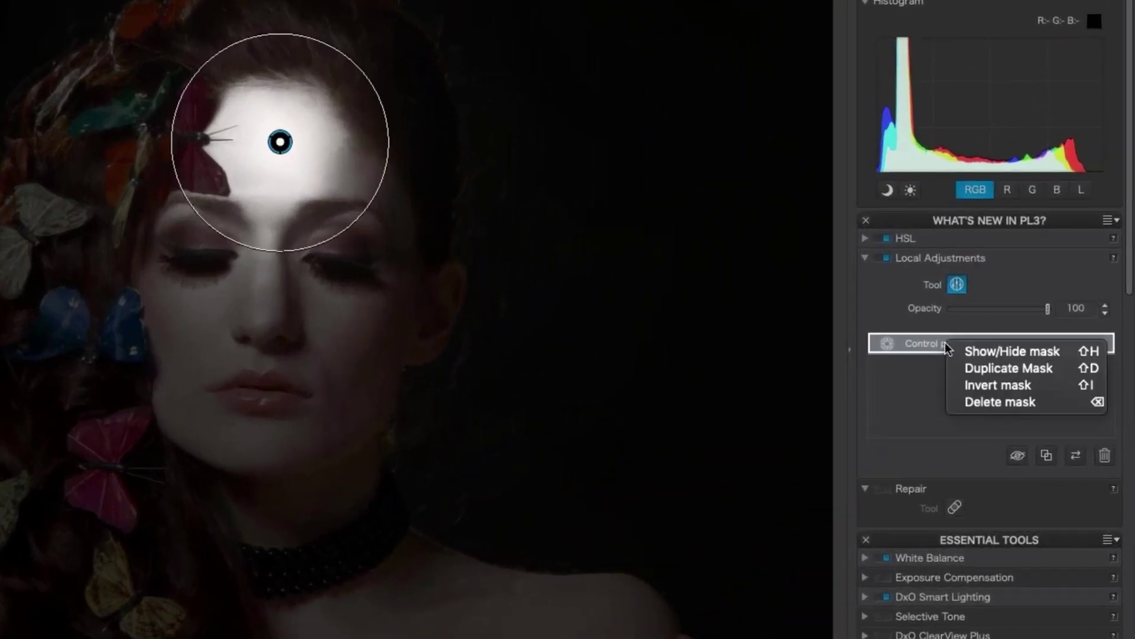
pyautogui.click(966, 368)
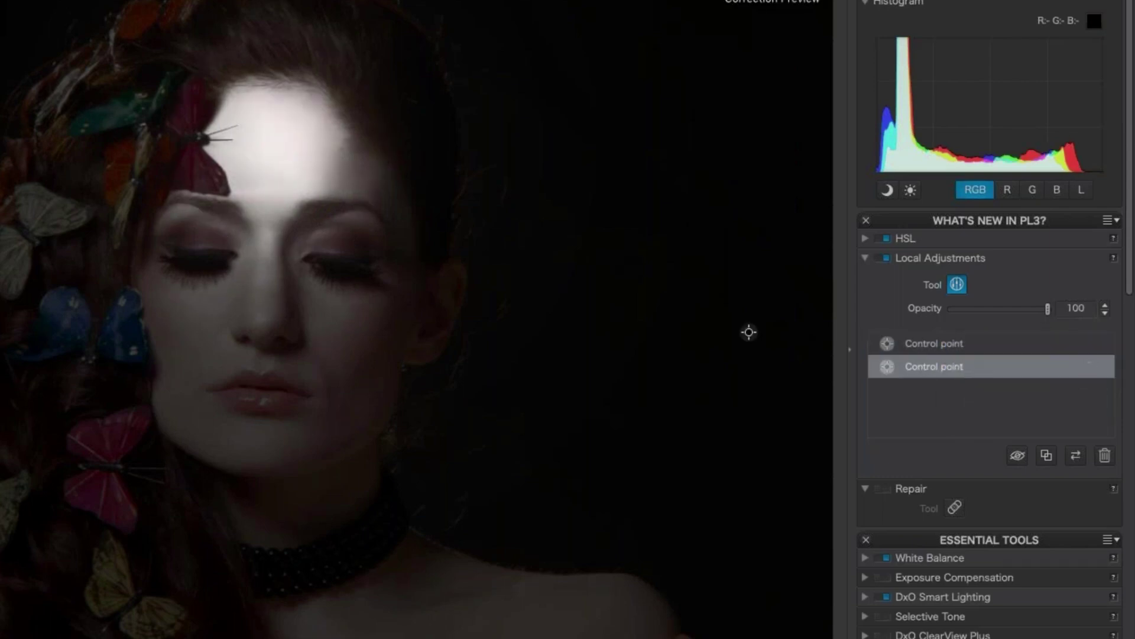
pyautogui.moveTo(280, 142); pyautogui.dragTo(186, 327)
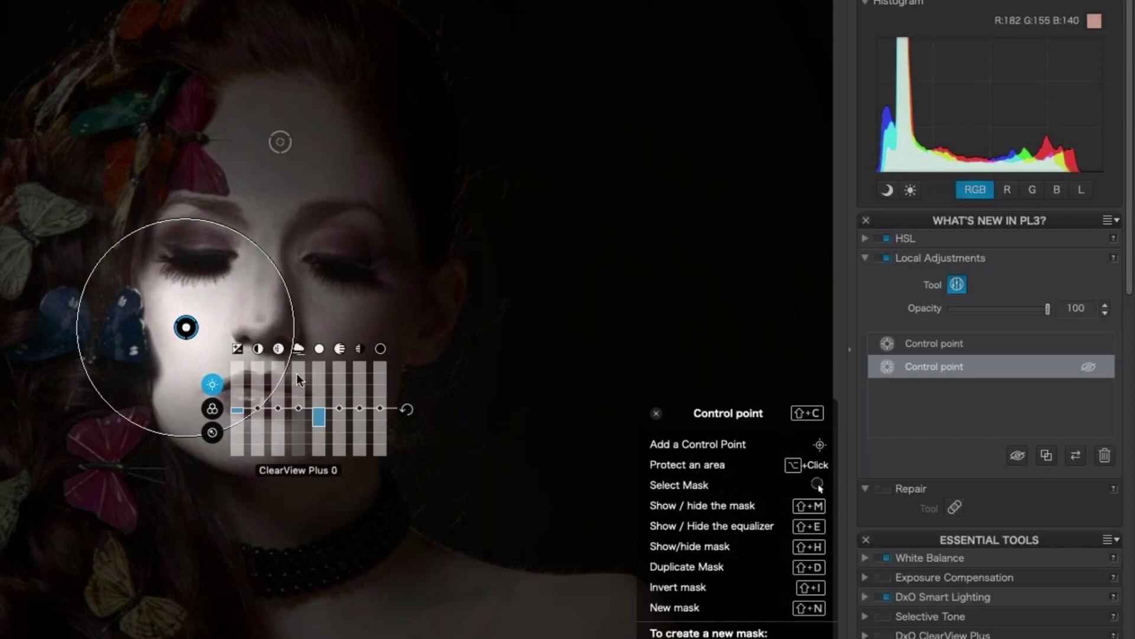
pyautogui.hotkey('shift', 'd')
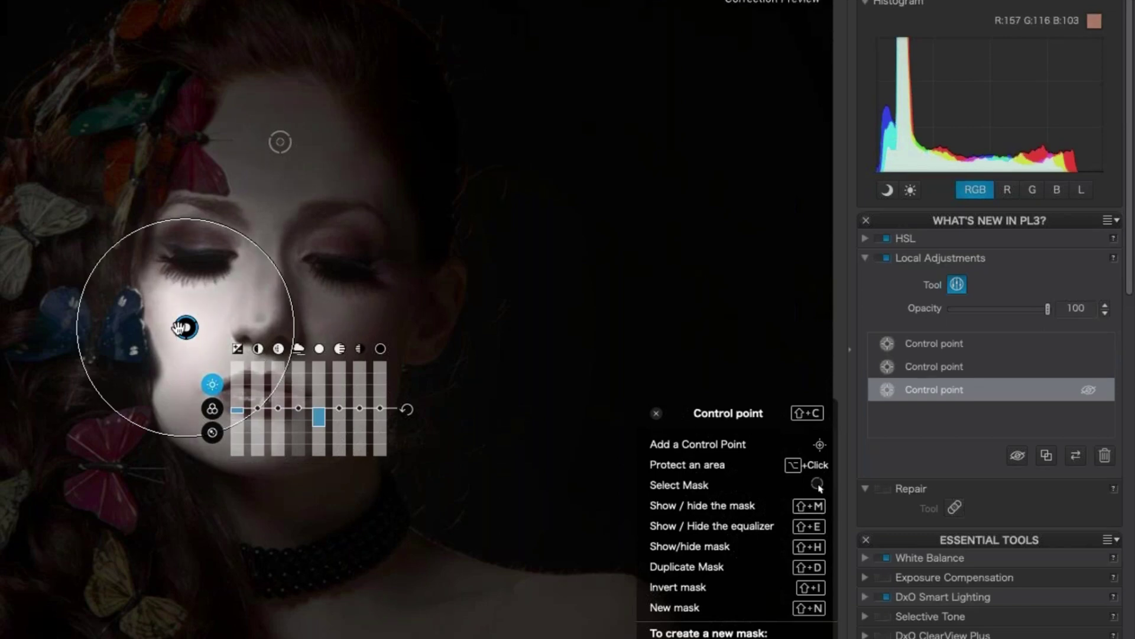
pyautogui.moveTo(185, 327); pyautogui.dragTo(343, 327)
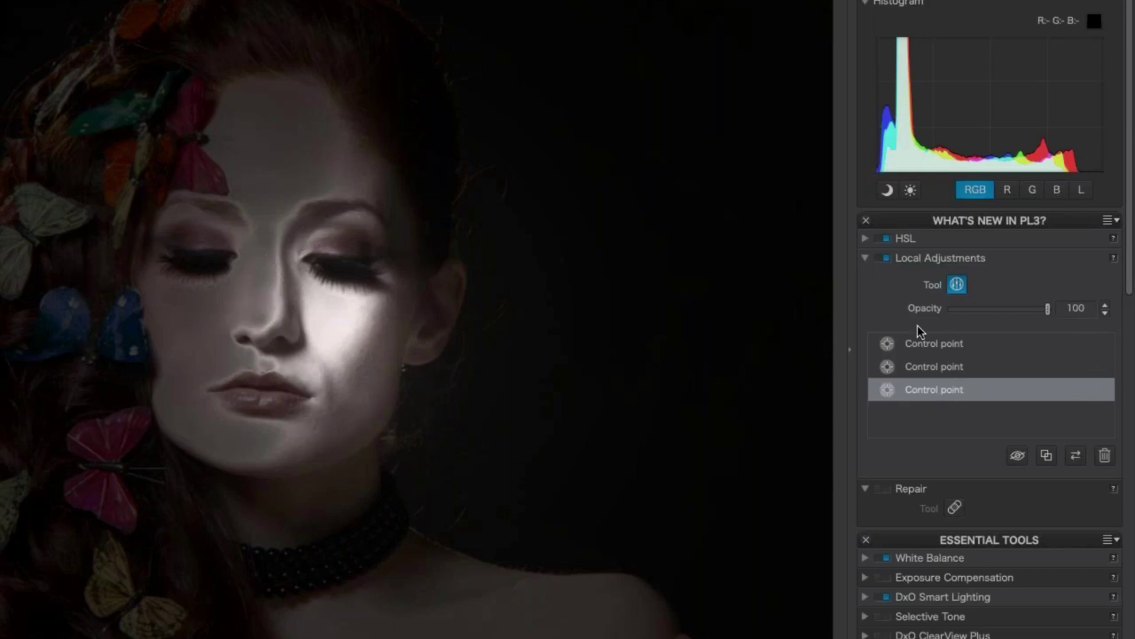
# Rename the three control point masks "right cheek", "left cheek" and "forehead" to match their locations, then deselect them
pyautogui.doubleClick(930, 390)
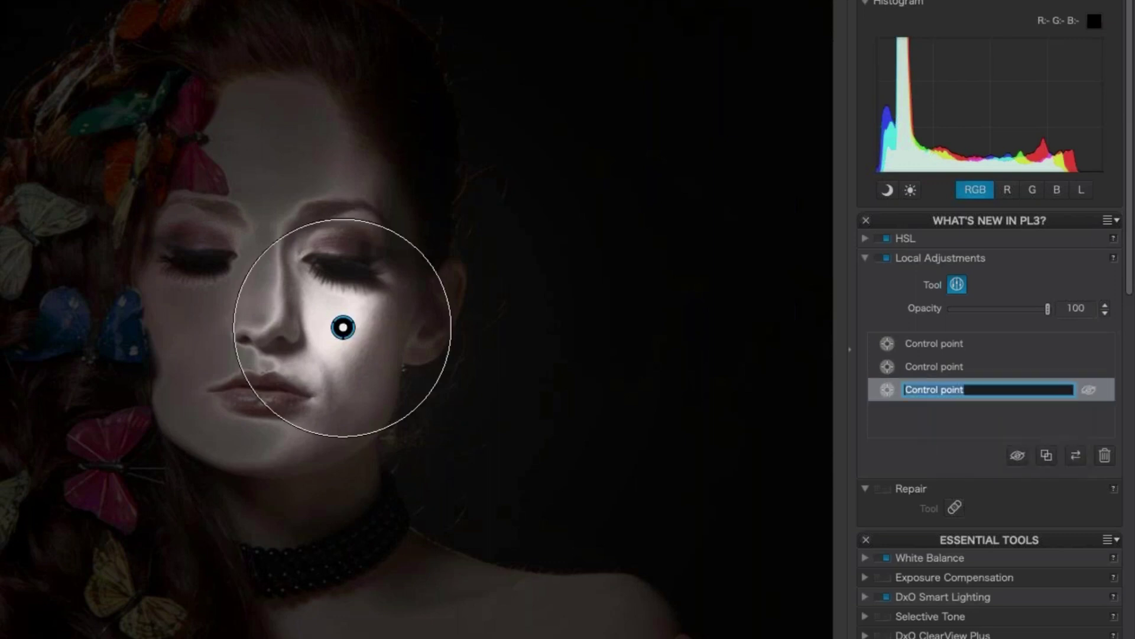
pyautogui.write('right cheek')
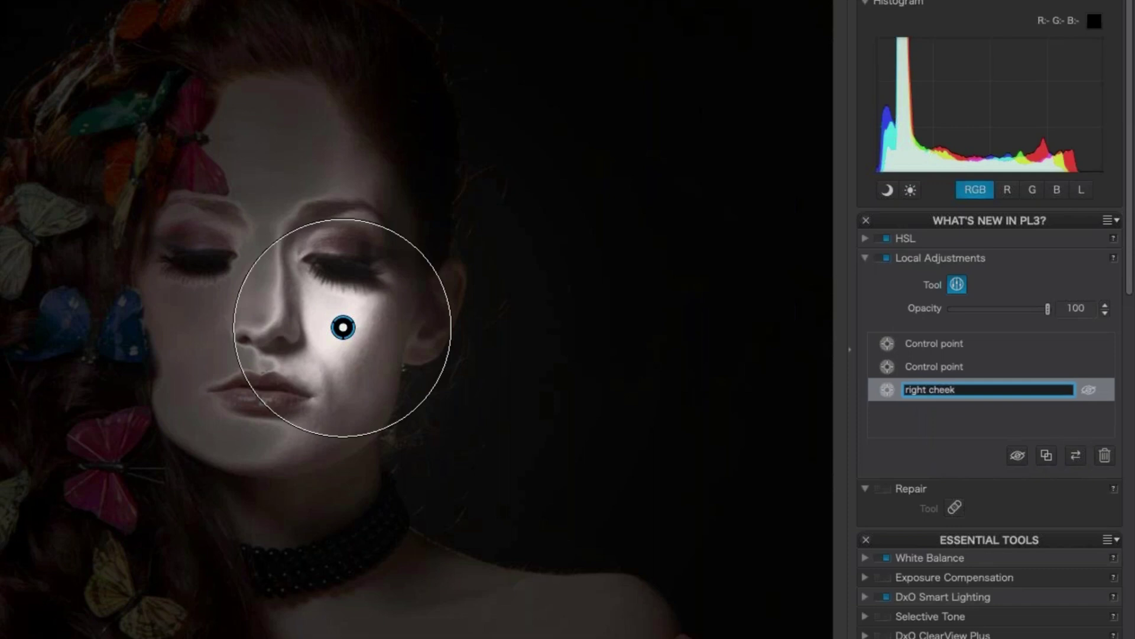
pyautogui.doubleClick(936, 368)
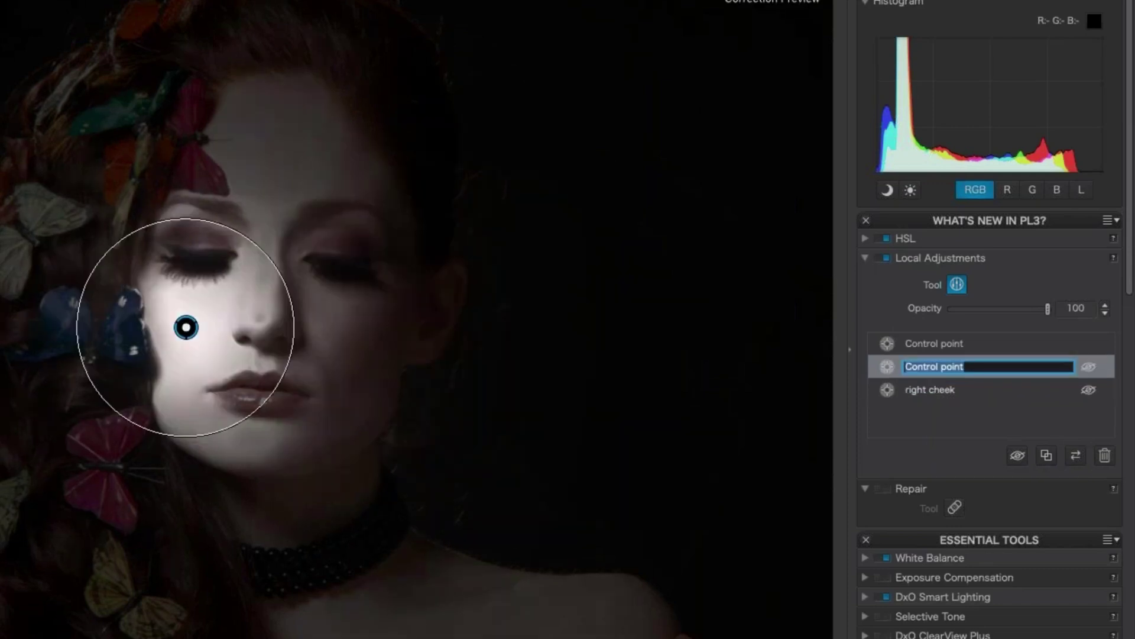
pyautogui.press('BackSpace')
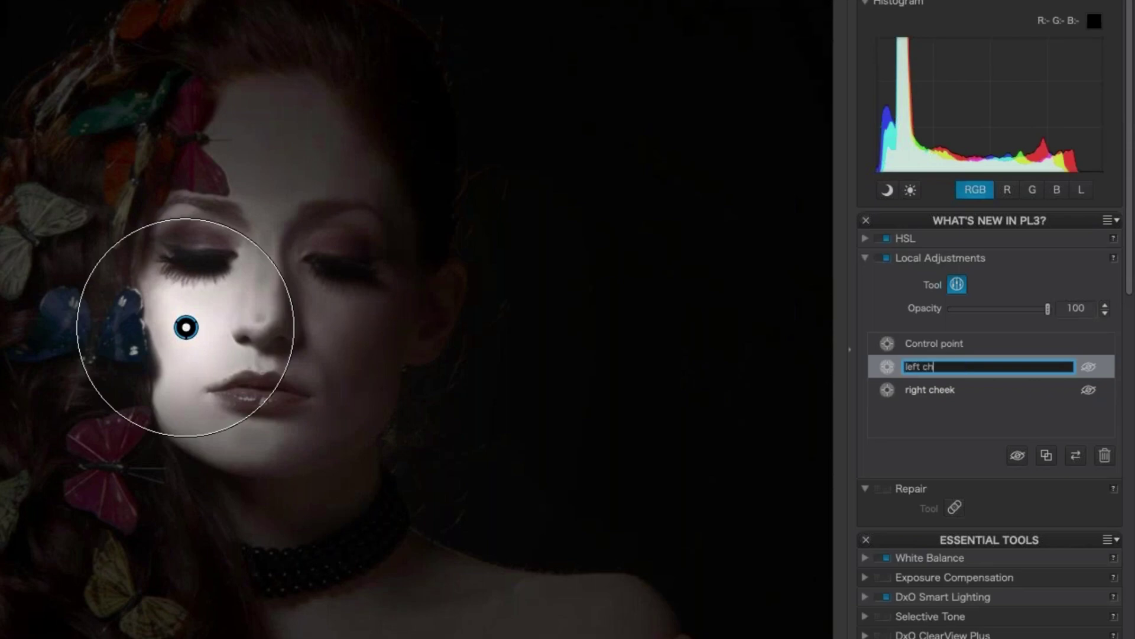
pyautogui.click(933, 343)
pyautogui.doubleClick(933, 343)
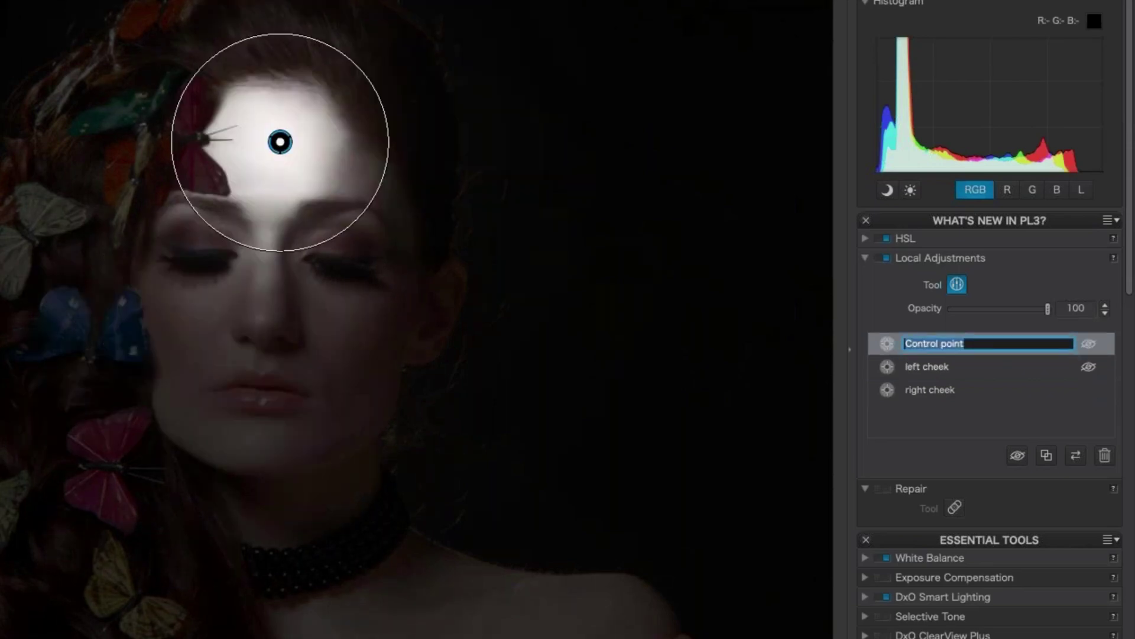
pyautogui.write('forehead')
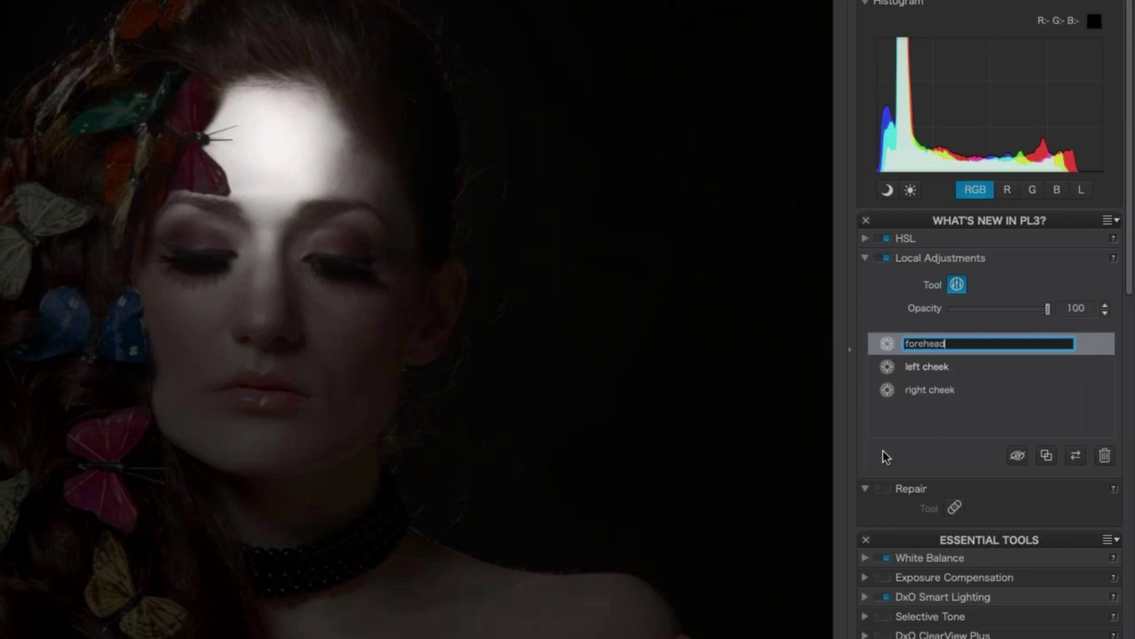
pyautogui.click(931, 428)
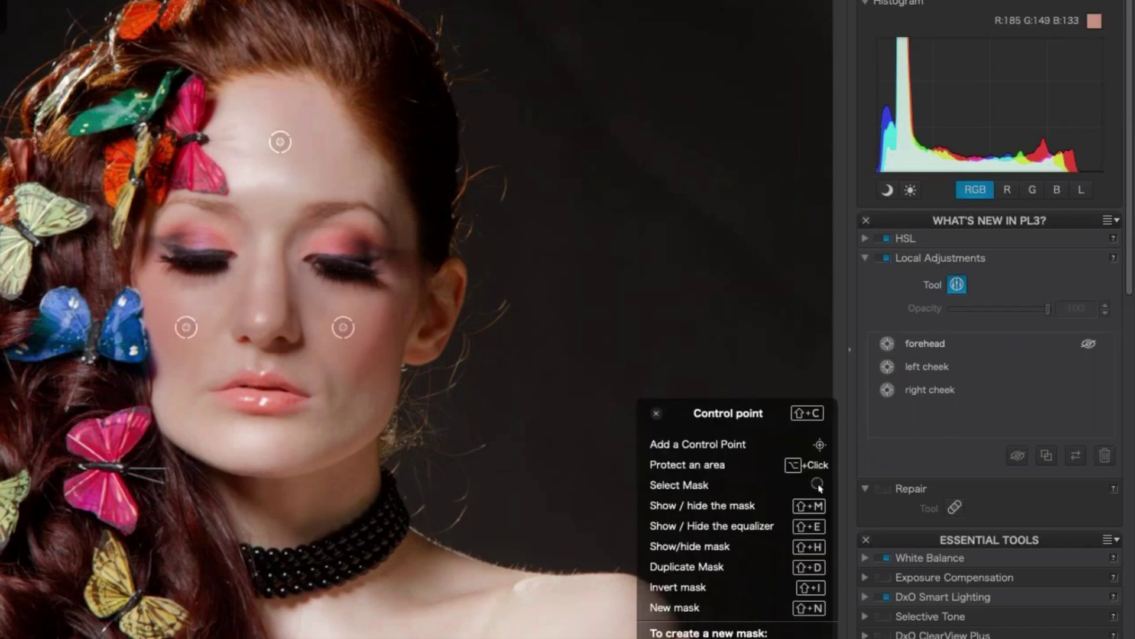
# Fine-tune the left cheek control point's Highlights, bring its Exposure back to neutral and slightly lower its Vibrancy
pyautogui.click(913, 366)
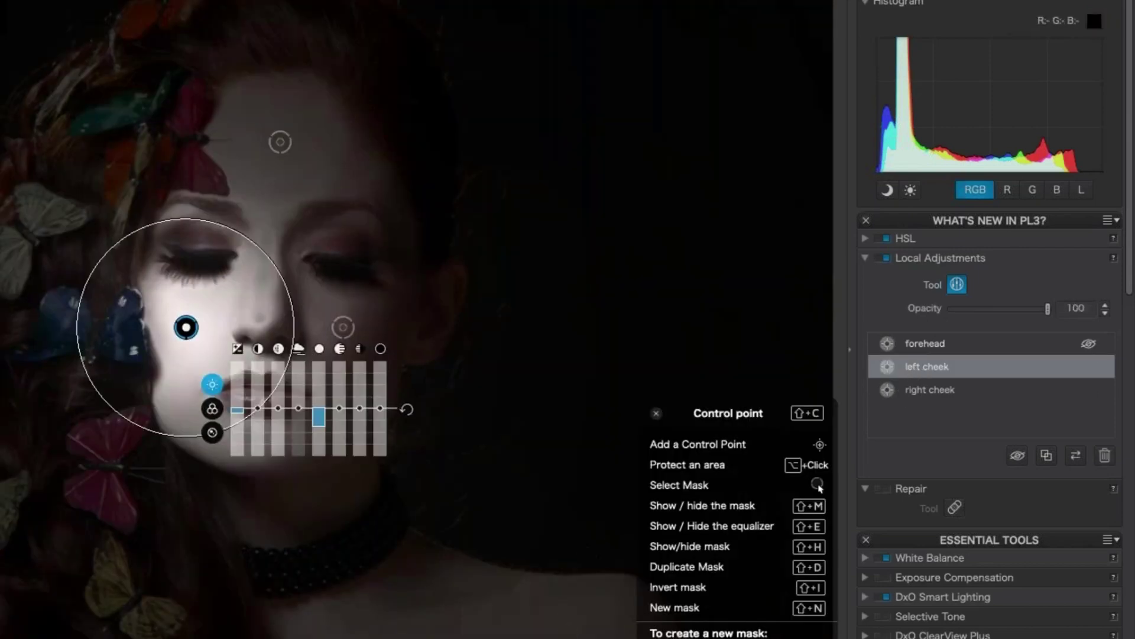
pyautogui.moveTo(319, 417); pyautogui.dragTo(315, 424)
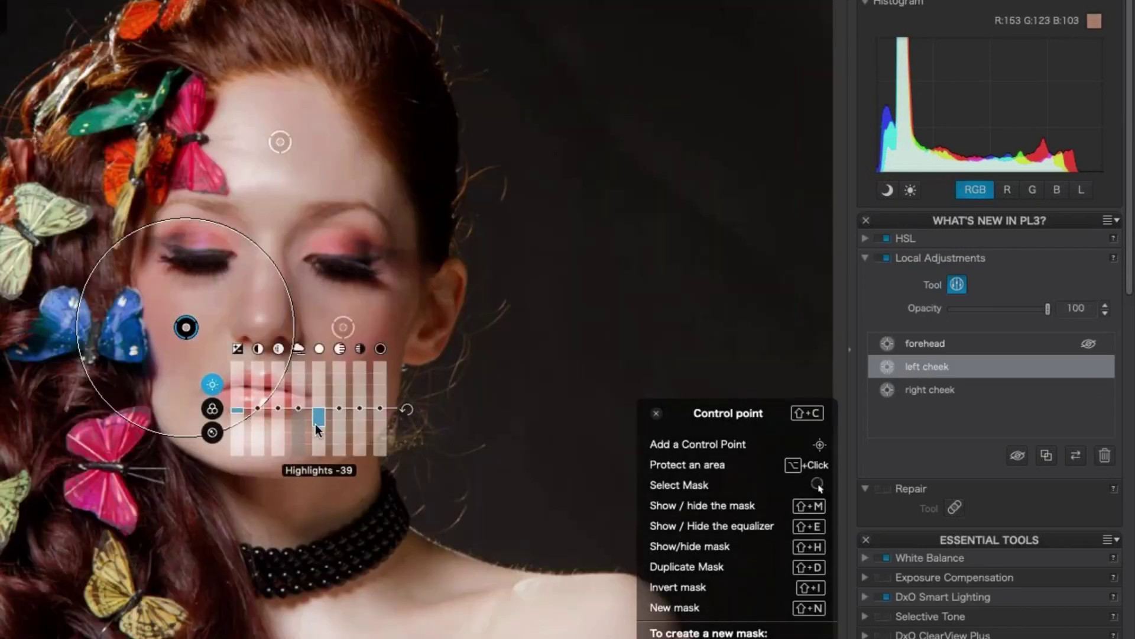
pyautogui.click(240, 412)
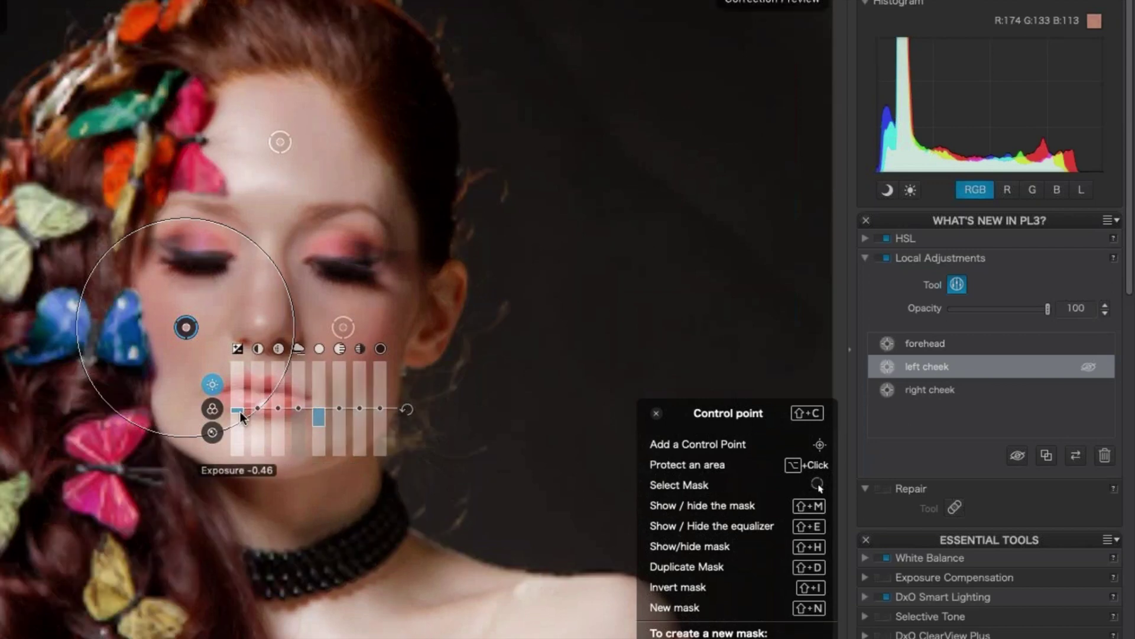
pyautogui.moveTo(240, 412); pyautogui.dragTo(242, 409)
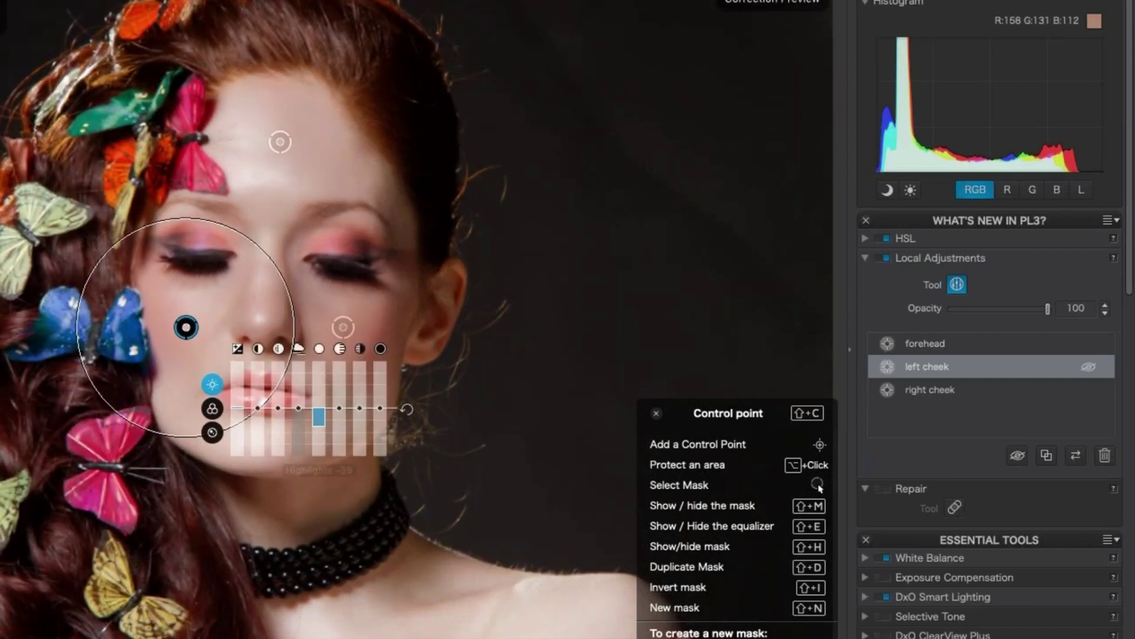
pyautogui.click(212, 408)
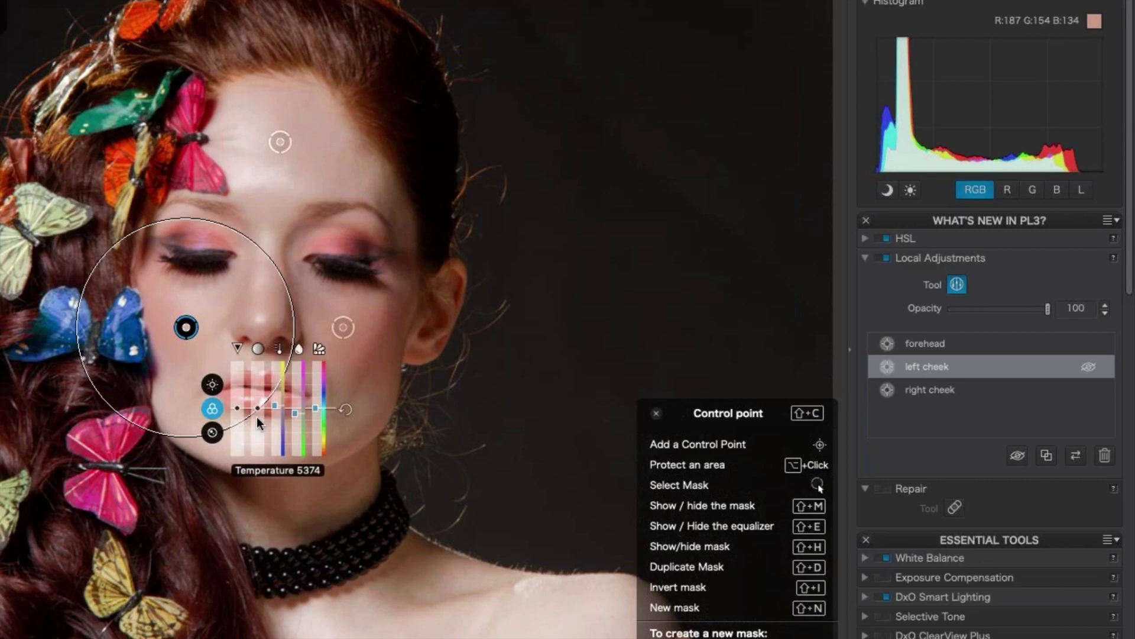
pyautogui.moveTo(236, 406); pyautogui.dragTo(242, 416)
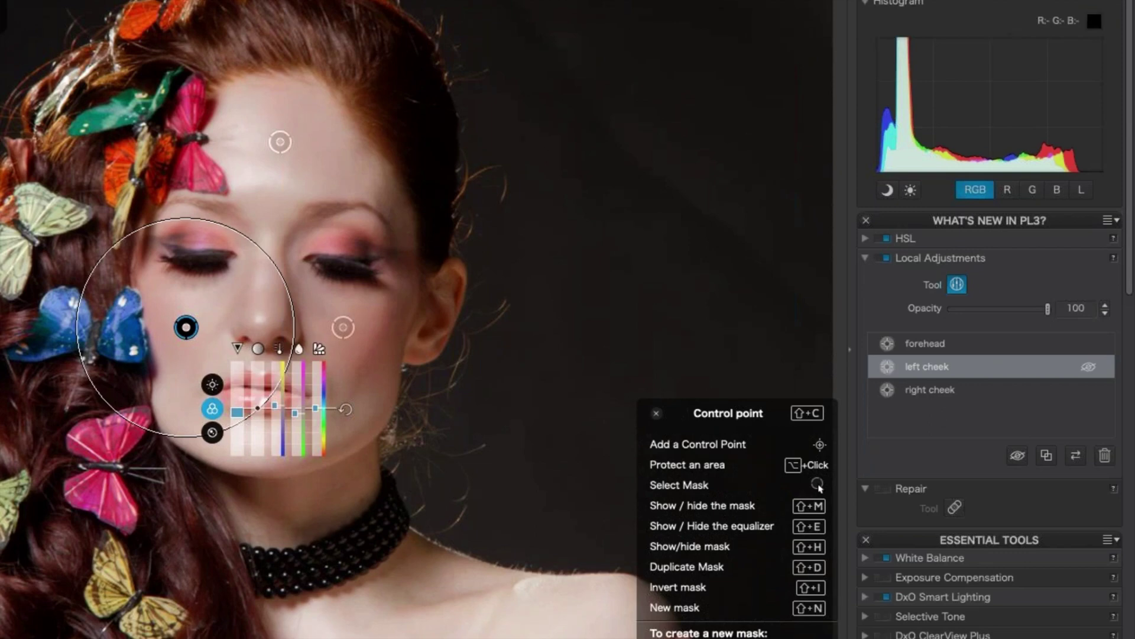
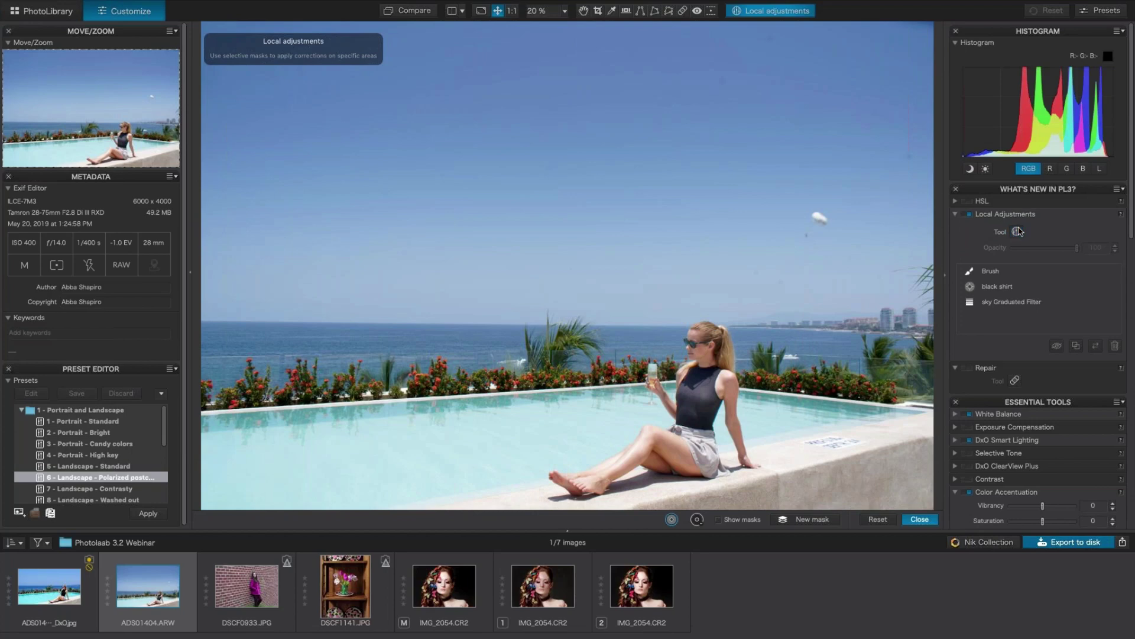
# Leave local adjustments on the pool photo and compare it with the uncorrected version, both full-frame and in a split view
pyautogui.click(1017, 231)
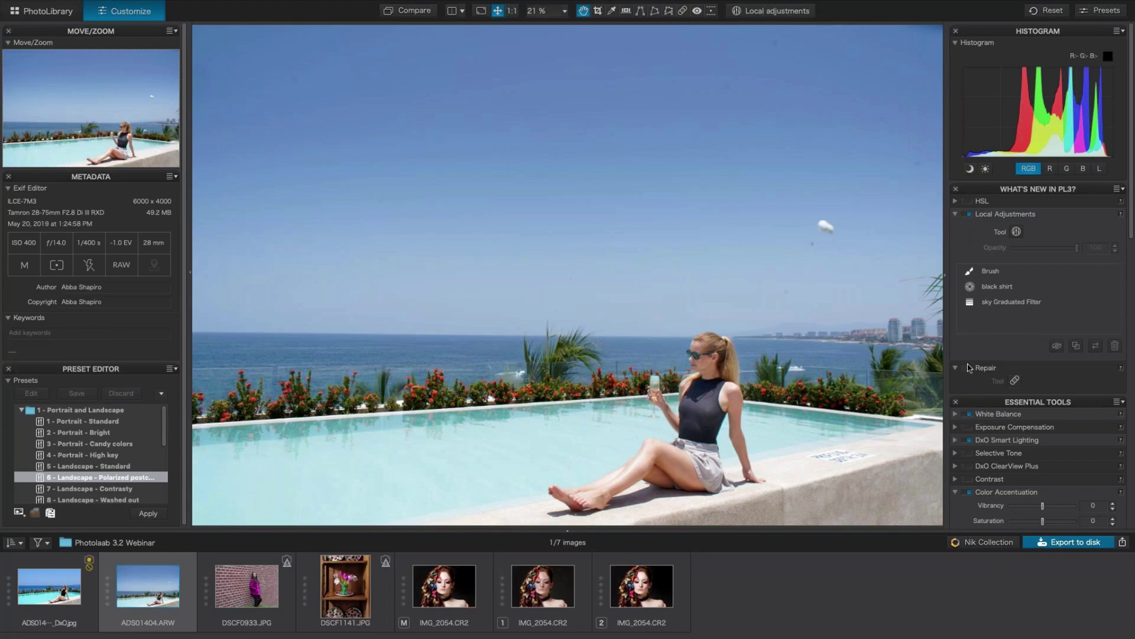
pyautogui.click(970, 440)
pyautogui.click(409, 14)
pyautogui.click(408, 14)
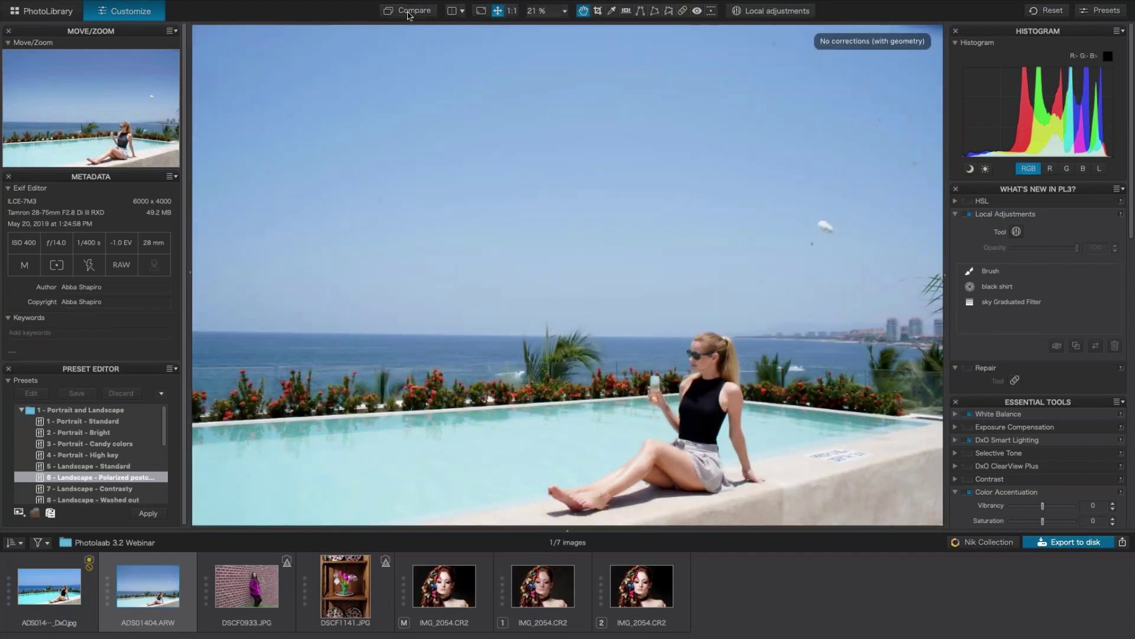
pyautogui.click(409, 15)
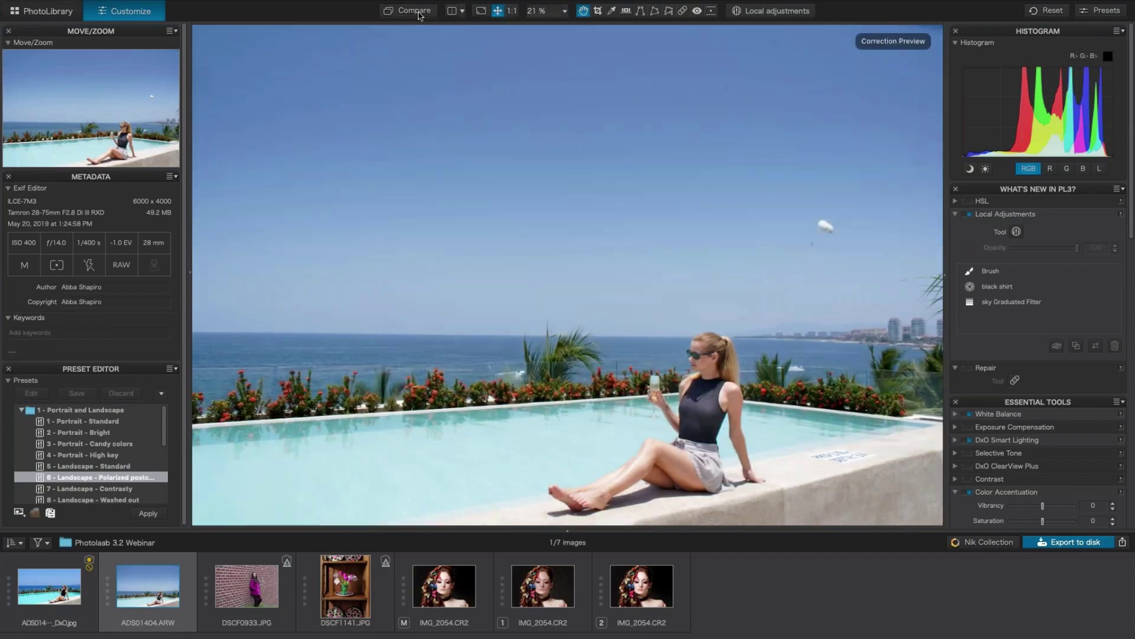
pyautogui.click(453, 13)
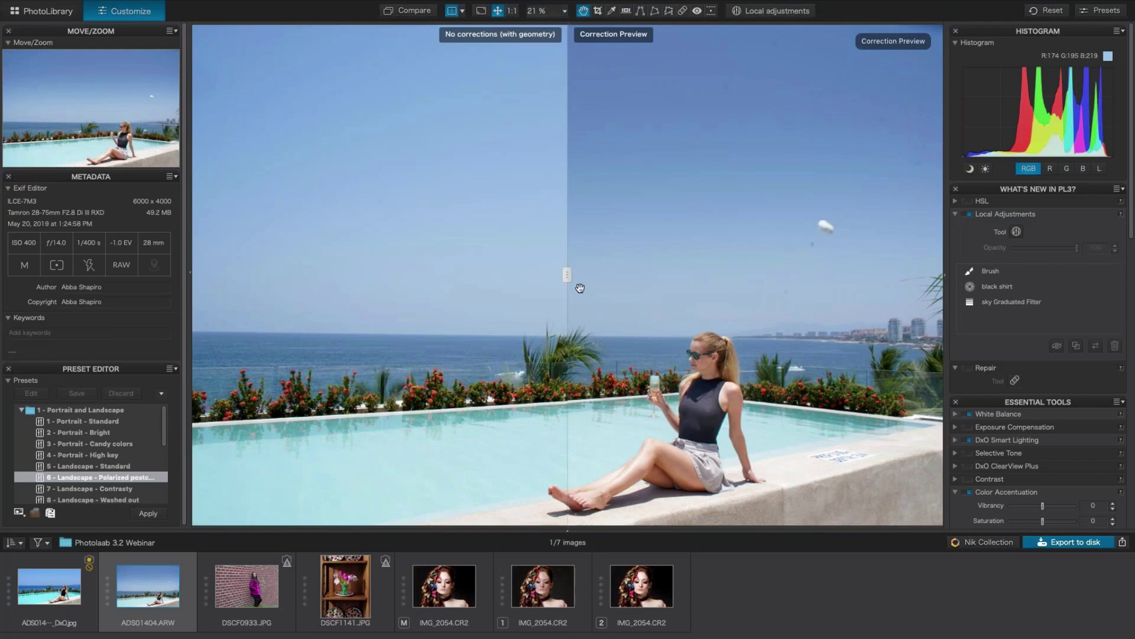
pyautogui.moveTo(569, 277); pyautogui.dragTo(499, 277)
pyautogui.click(452, 13)
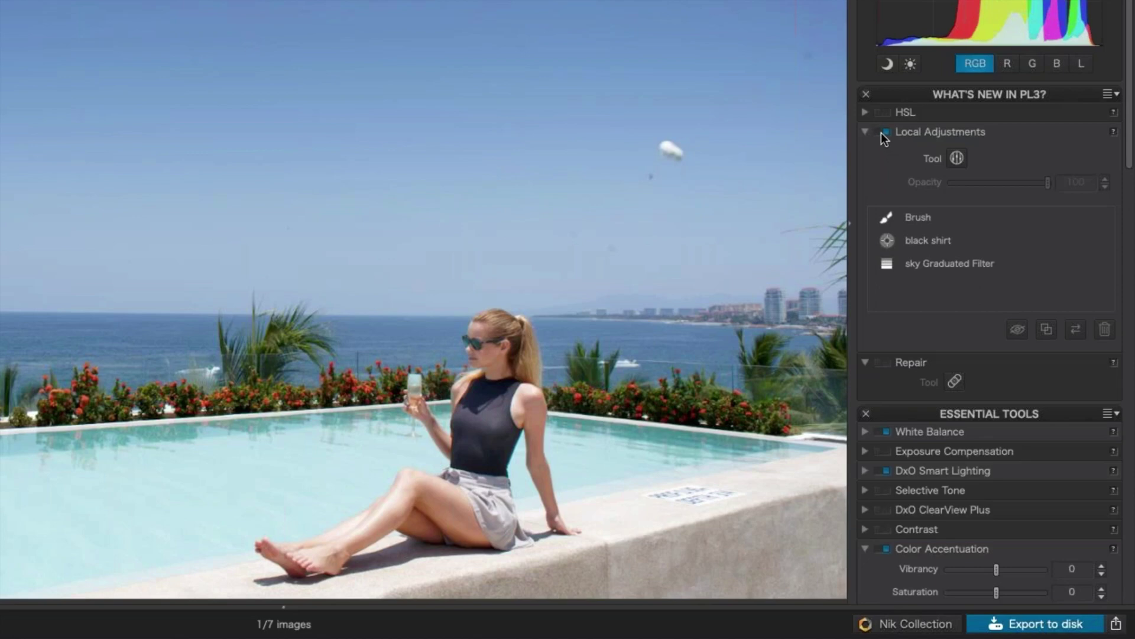
# Toggle the pool photo's Local Adjustments to compare their effect, leave them off and collapse their settings
pyautogui.click(882, 131)
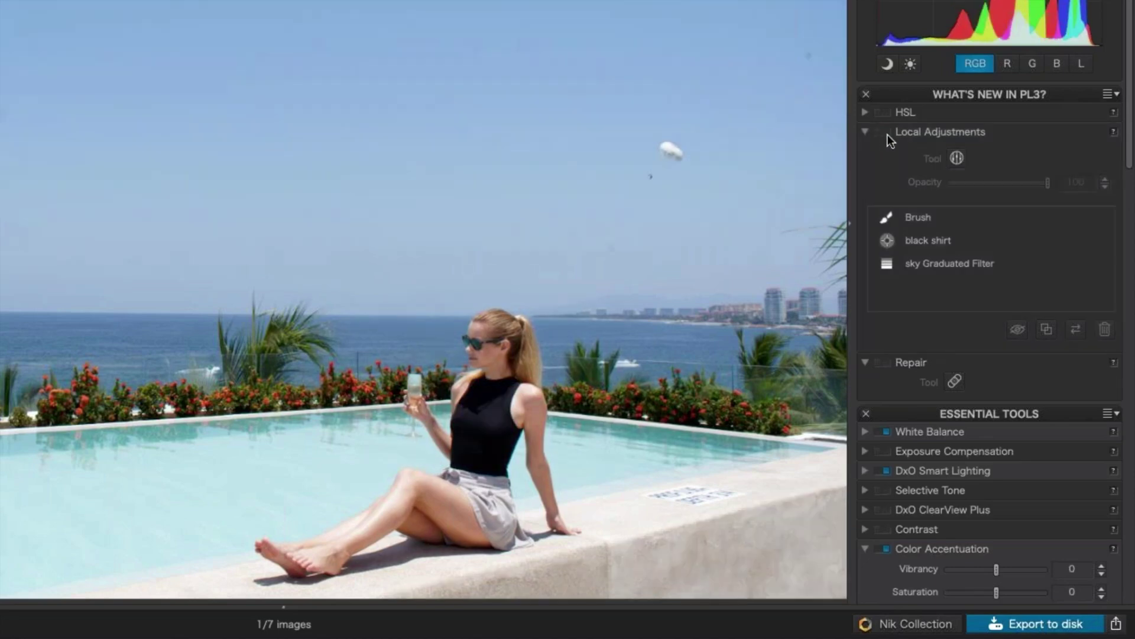
pyautogui.click(887, 131)
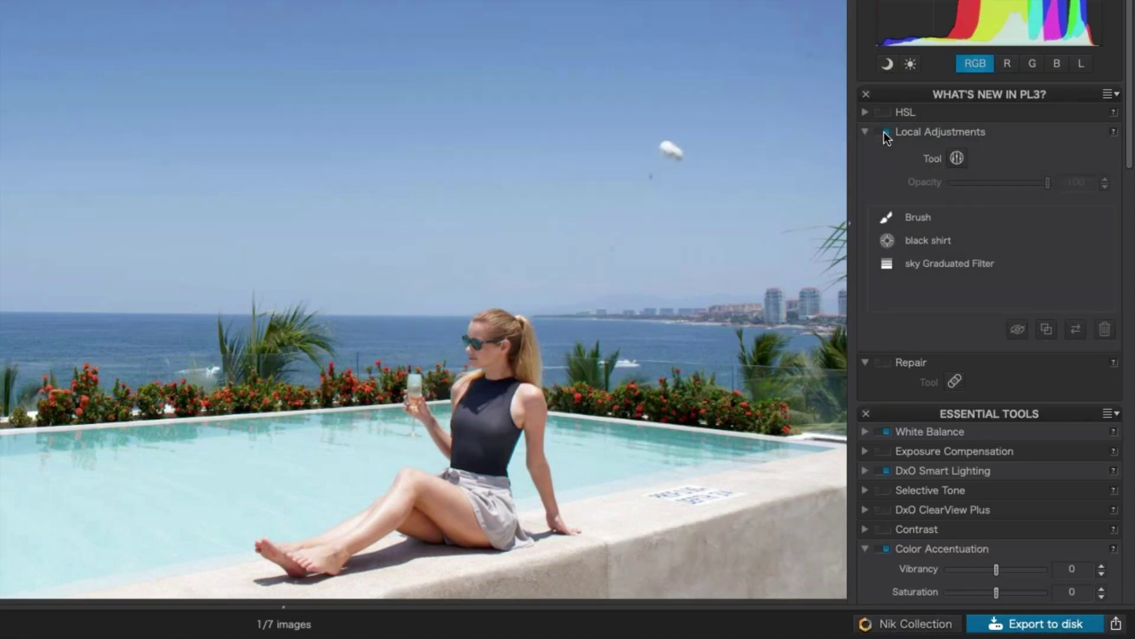
pyautogui.click(883, 130)
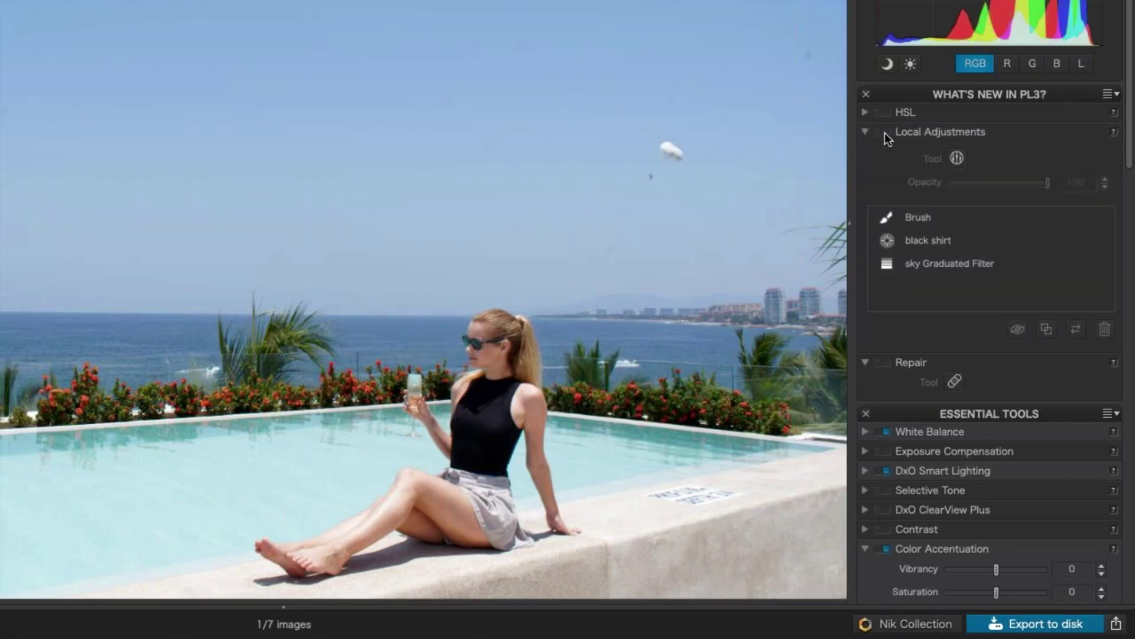
pyautogui.click(884, 133)
pyautogui.click(881, 132)
pyautogui.moveTo(932, 270)
pyautogui.click(867, 131)
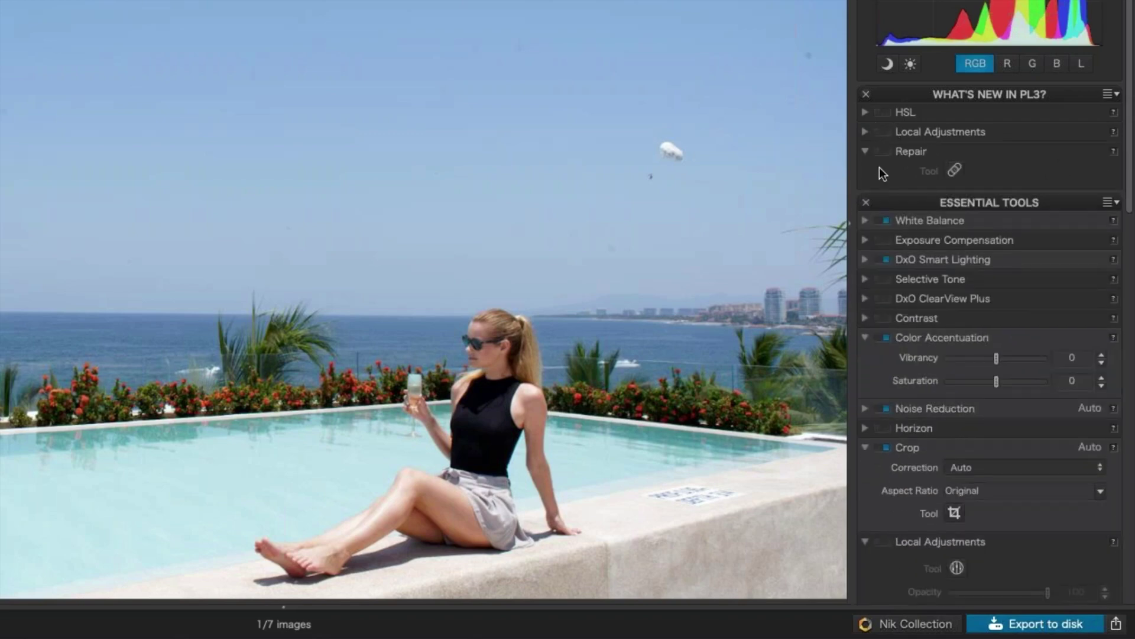
# Activate the Repair tool on the pool photo, keeping Repair mode, with size 48 and feather 50%
pyautogui.click(955, 171)
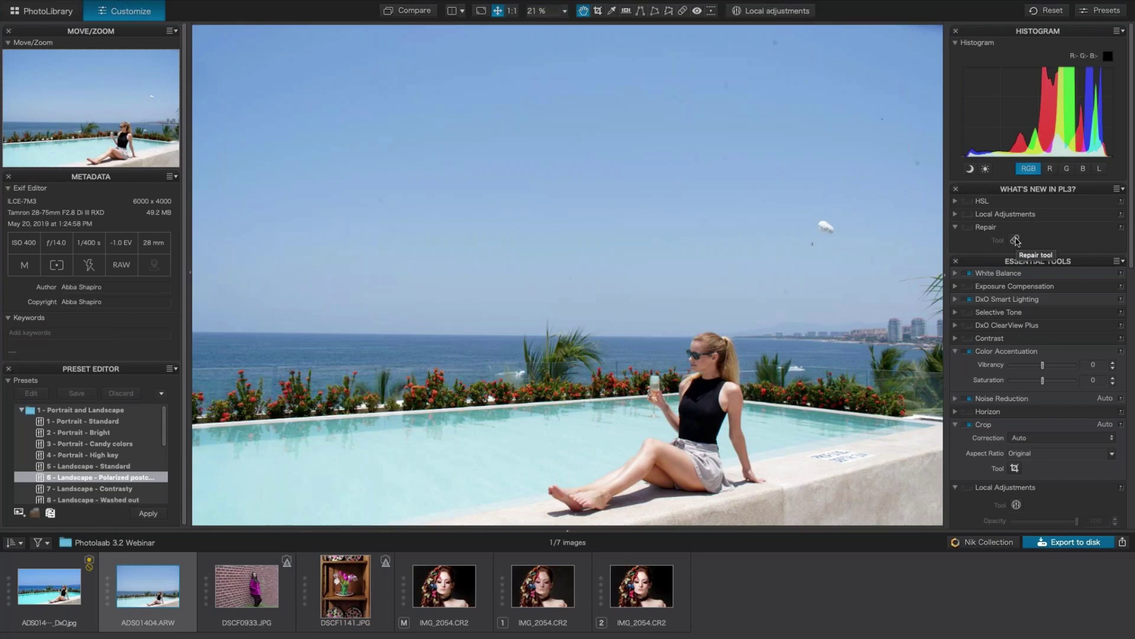
pyautogui.click(1015, 240)
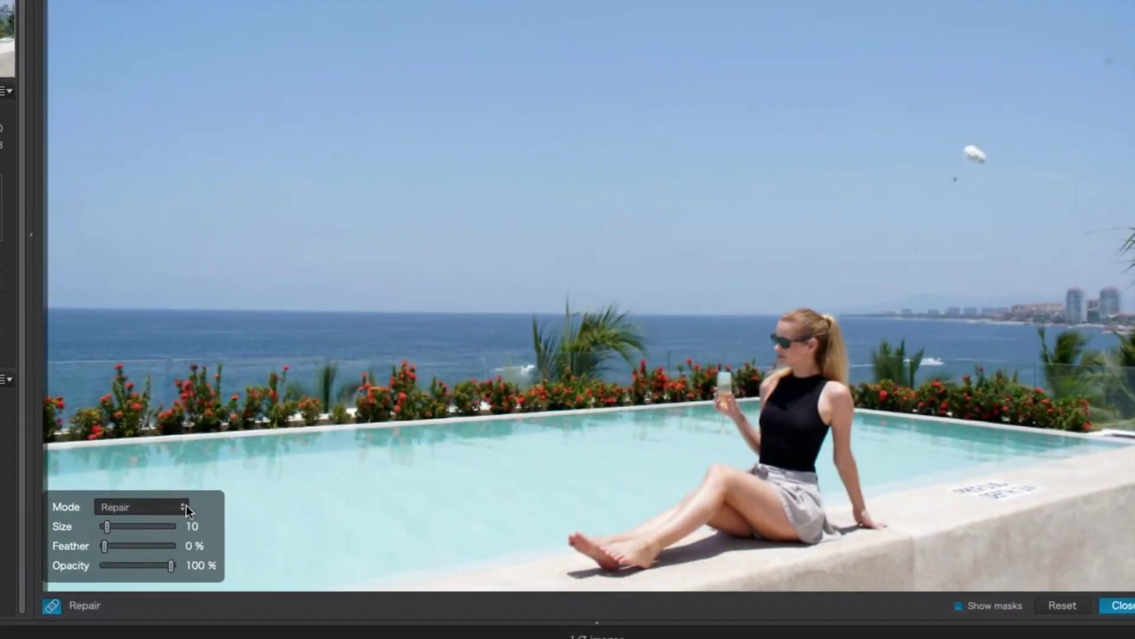
pyautogui.click(183, 506)
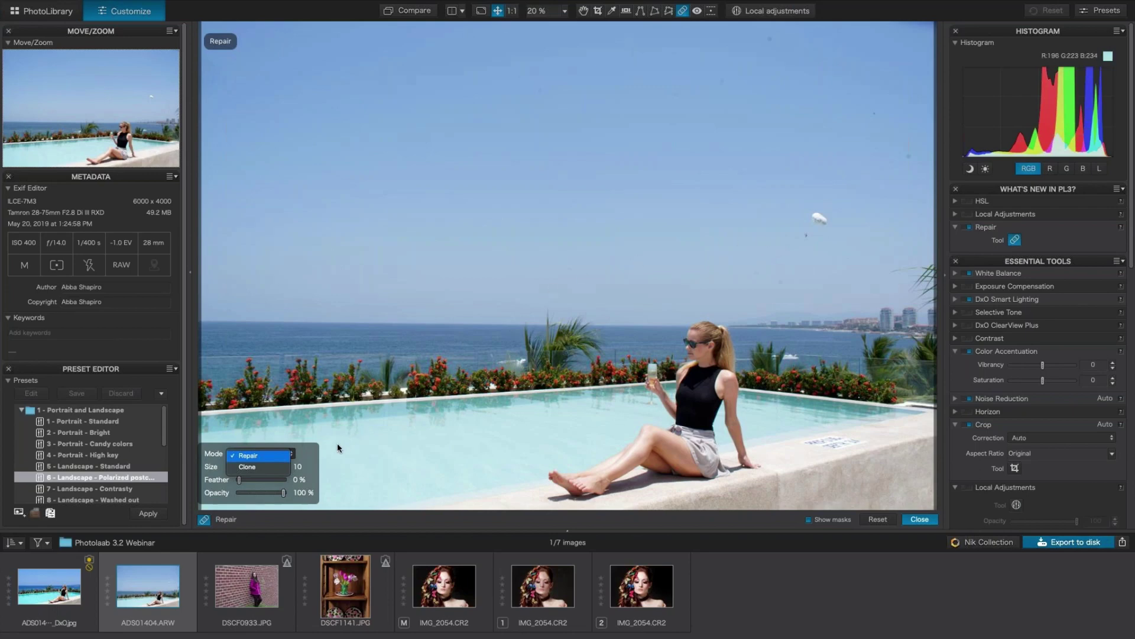
pyautogui.click(311, 450)
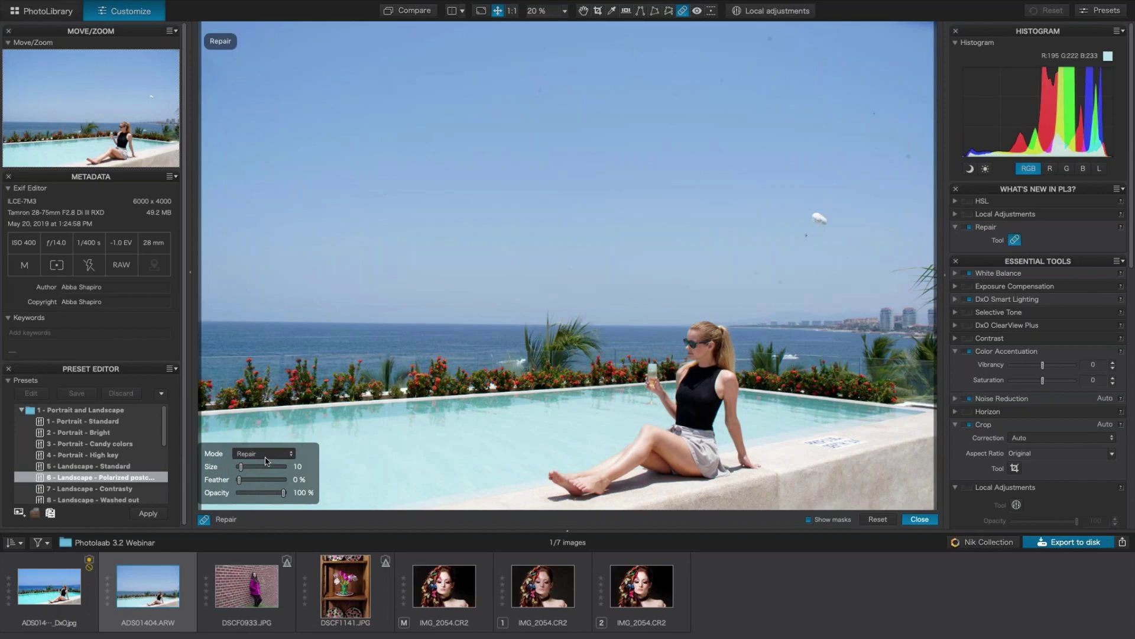
pyautogui.moveTo(241, 466)
pyautogui.mouseDown()
pyautogui.moveTo(241, 480)
pyautogui.moveTo(283, 493)
pyautogui.moveTo(262, 494)
pyautogui.moveTo(292, 497)
pyautogui.mouseUp()
# Repair away the tiny parasailer hanging below the white parachute in the sky
pyautogui.scroll(4, 772, 303)
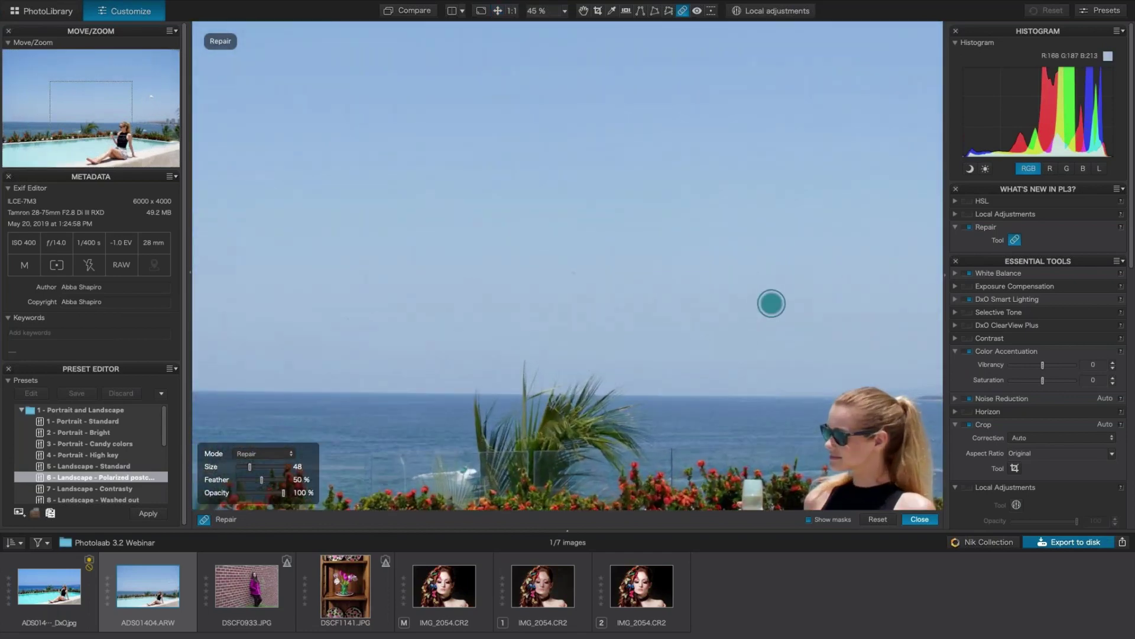
pyautogui.press('space')
pyautogui.moveTo(822, 307)
pyautogui.mouseDown()
pyautogui.moveTo(464, 296)
pyautogui.moveTo(305, 329)
pyautogui.moveTo(317, 357)
pyautogui.mouseUp()
pyautogui.moveTo(577, 251); pyautogui.dragTo(563, 238)
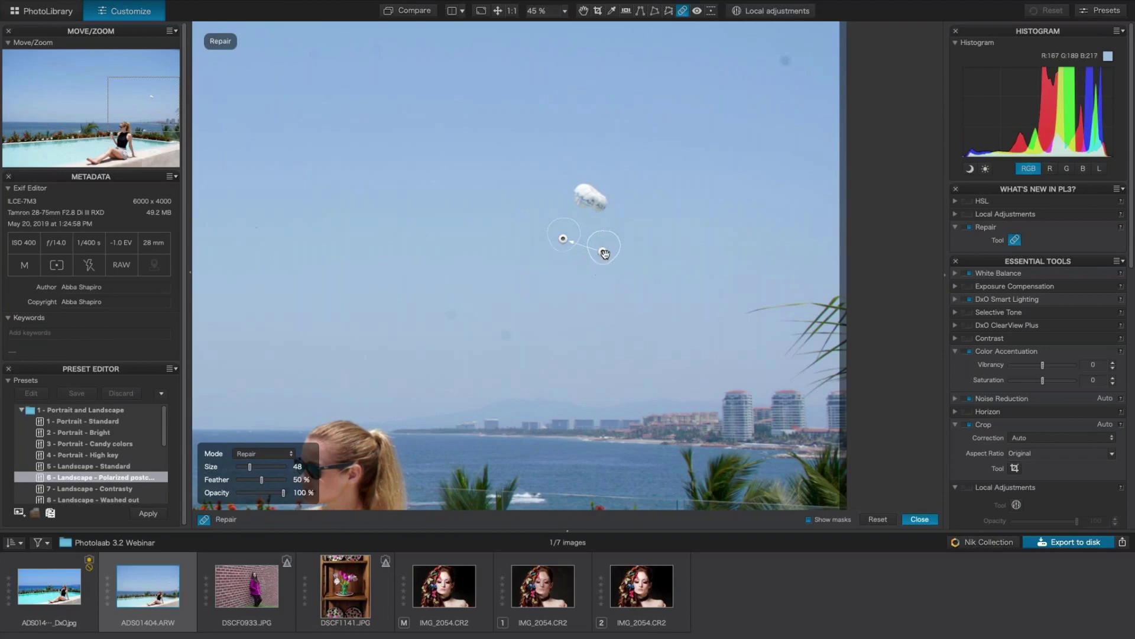
# Nudge the parasailer repair's source patch in the sky, and repair away the white parachute above it
pyautogui.moveTo(603, 253)
pyautogui.mouseDown()
pyautogui.moveTo(601, 280)
pyautogui.moveTo(614, 243)
pyautogui.moveTo(607, 262)
pyautogui.moveTo(544, 211)
pyautogui.moveTo(552, 254)
pyautogui.moveTo(604, 267)
pyautogui.mouseUp()
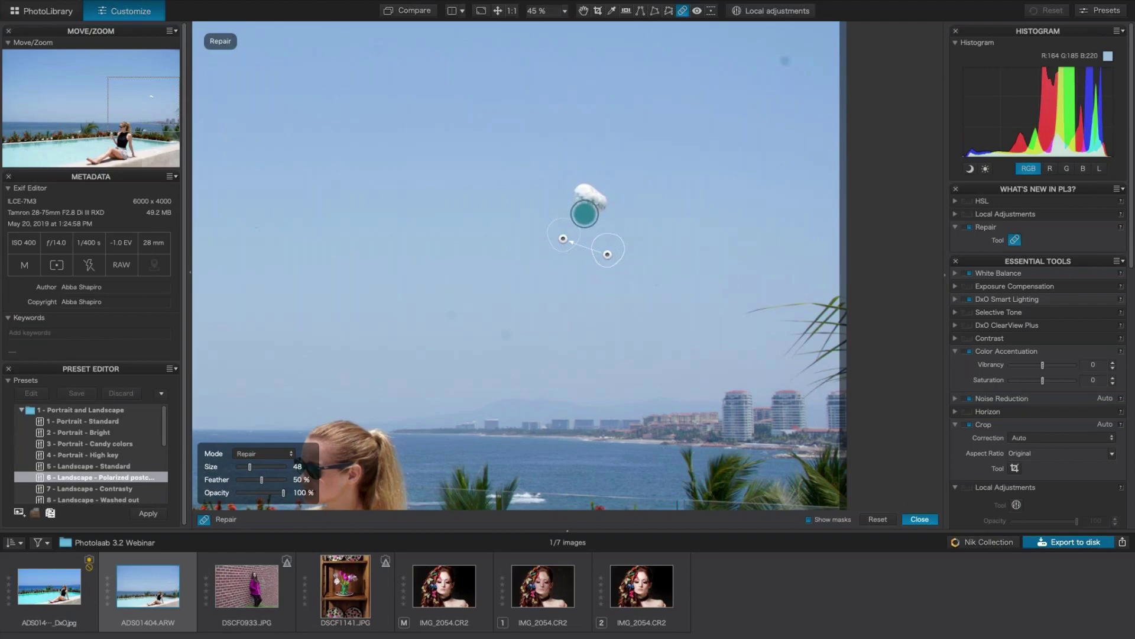
pyautogui.scroll(2, 576, 213)
pyautogui.scroll(3, 585, 212)
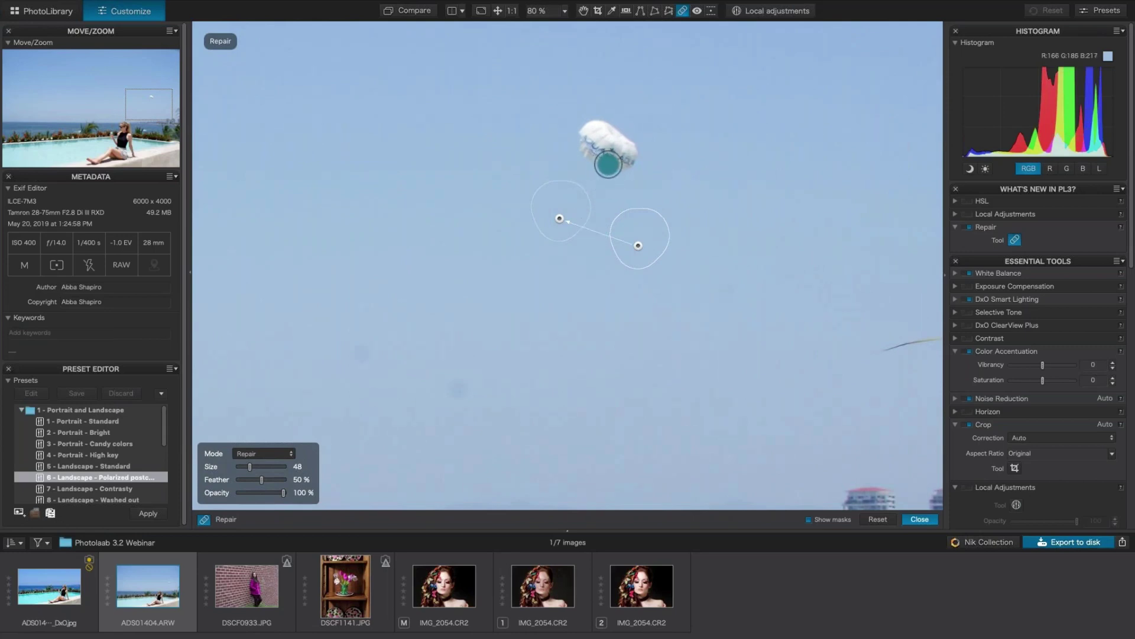
pyautogui.moveTo(594, 159)
pyautogui.mouseDown()
pyautogui.moveTo(587, 132)
pyautogui.moveTo(597, 127)
pyautogui.moveTo(624, 159)
pyautogui.moveTo(618, 166)
pyautogui.moveTo(595, 147)
pyautogui.mouseUp()
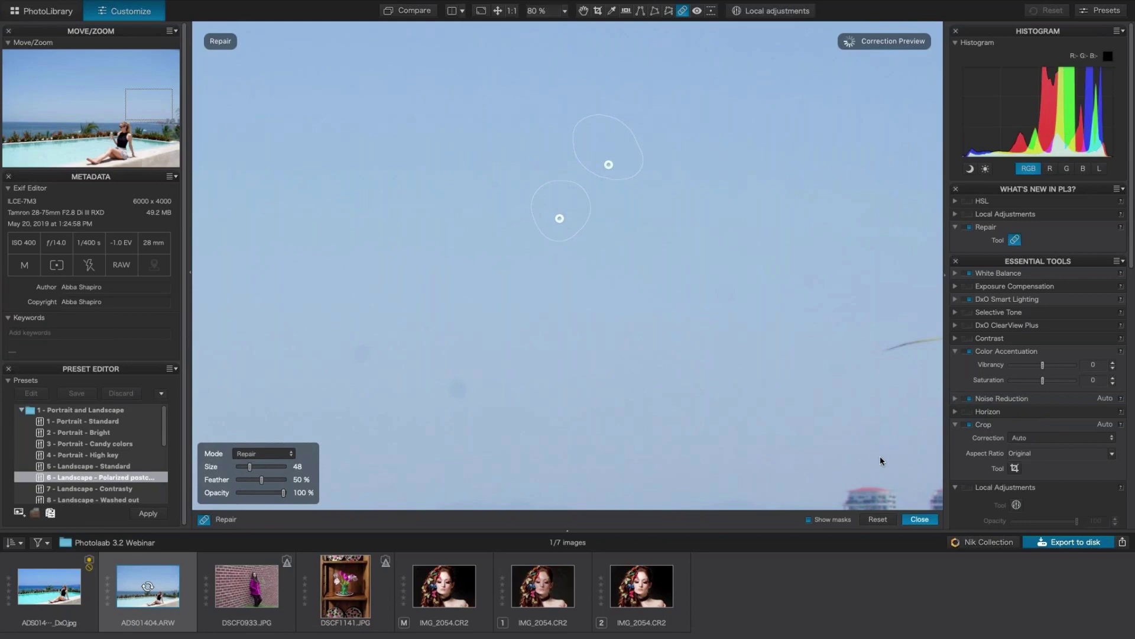
# Toggle the repair masks, move the parachute repair's source to clear sky on its other side, and select the parasailer repair
pyautogui.click(809, 519)
pyautogui.click(809, 519)
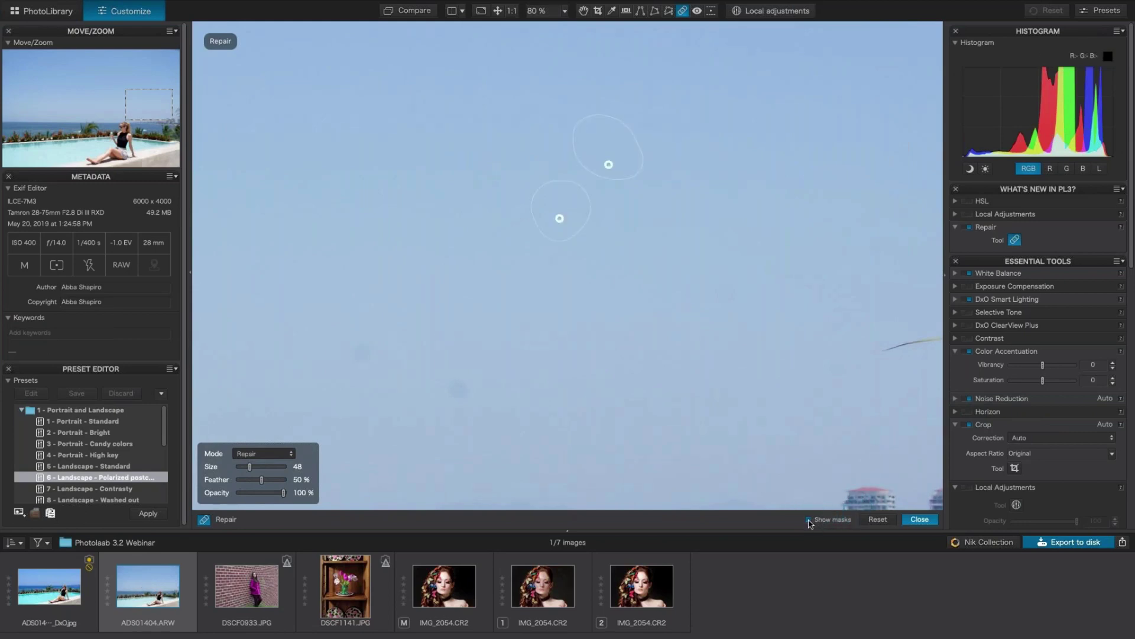
pyautogui.click(608, 165)
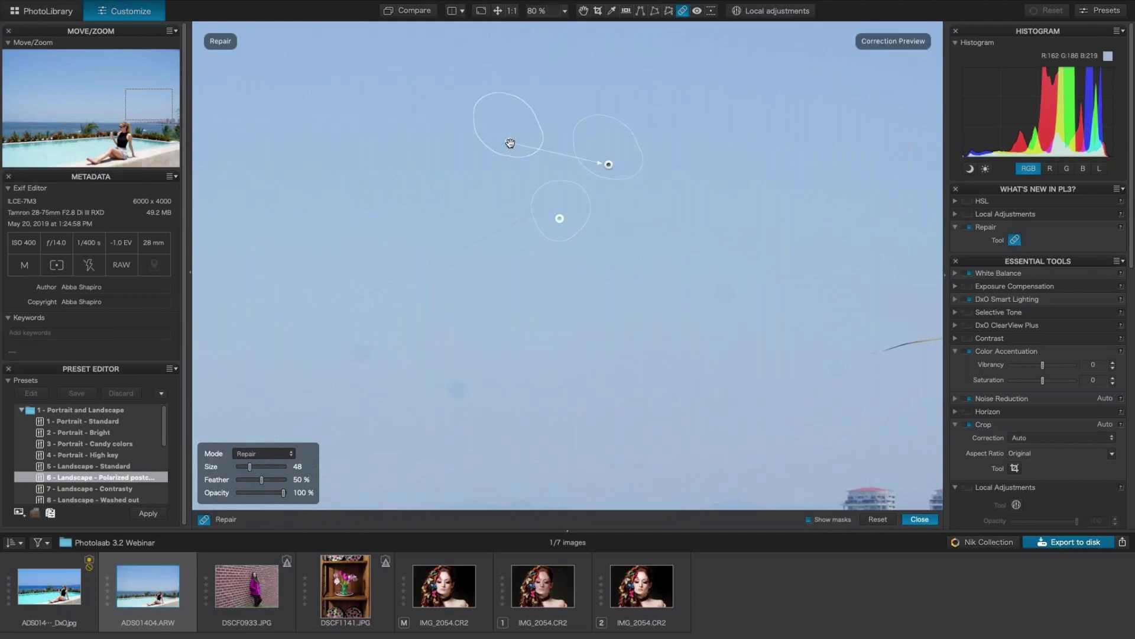
pyautogui.moveTo(510, 143)
pyautogui.mouseDown()
pyautogui.moveTo(505, 165)
pyautogui.moveTo(538, 109)
pyautogui.moveTo(415, 149)
pyautogui.moveTo(729, 151)
pyautogui.mouseUp()
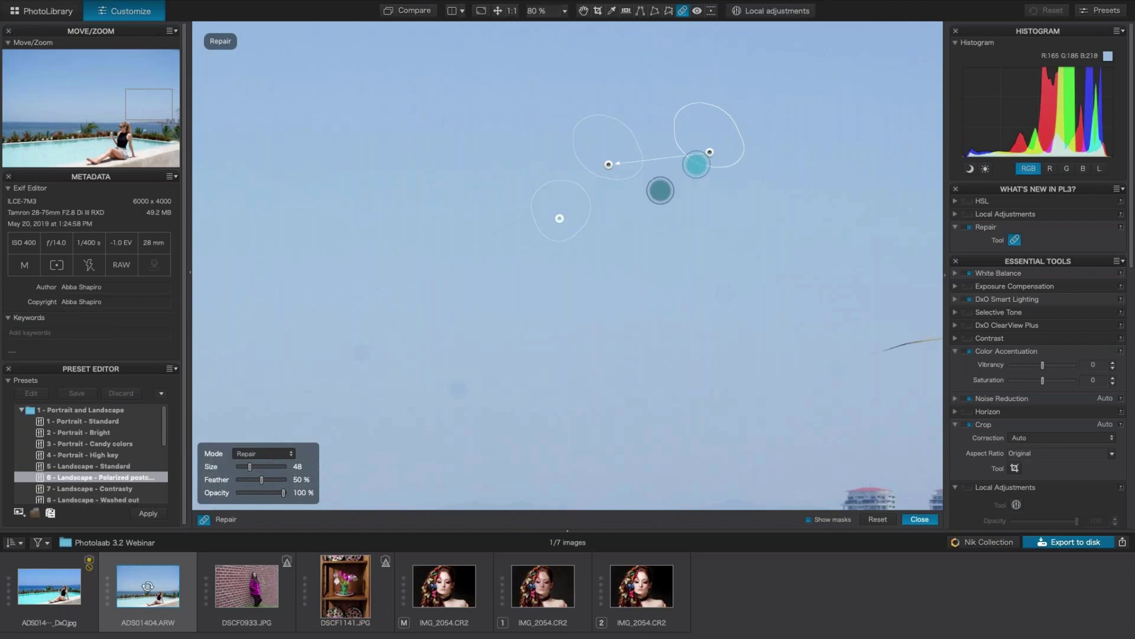
pyautogui.click(559, 218)
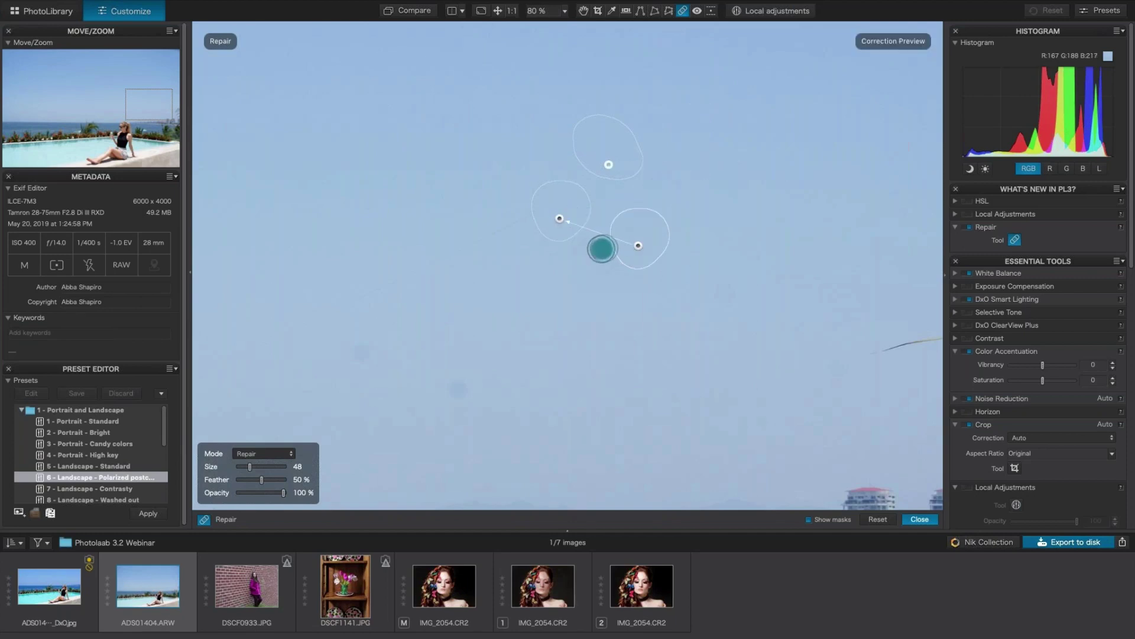
# Repair away the blue depth marking painted on the stone ledge beside the pool
pyautogui.press('h')
pyautogui.moveTo(714, 386); pyautogui.dragTo(453, 84)
pyautogui.moveTo(583, 480)
pyautogui.mouseDown()
pyautogui.moveTo(587, 249)
pyautogui.moveTo(618, 195)
pyautogui.moveTo(656, 165)
pyautogui.moveTo(639, 166)
pyautogui.mouseUp()
pyautogui.press('r')
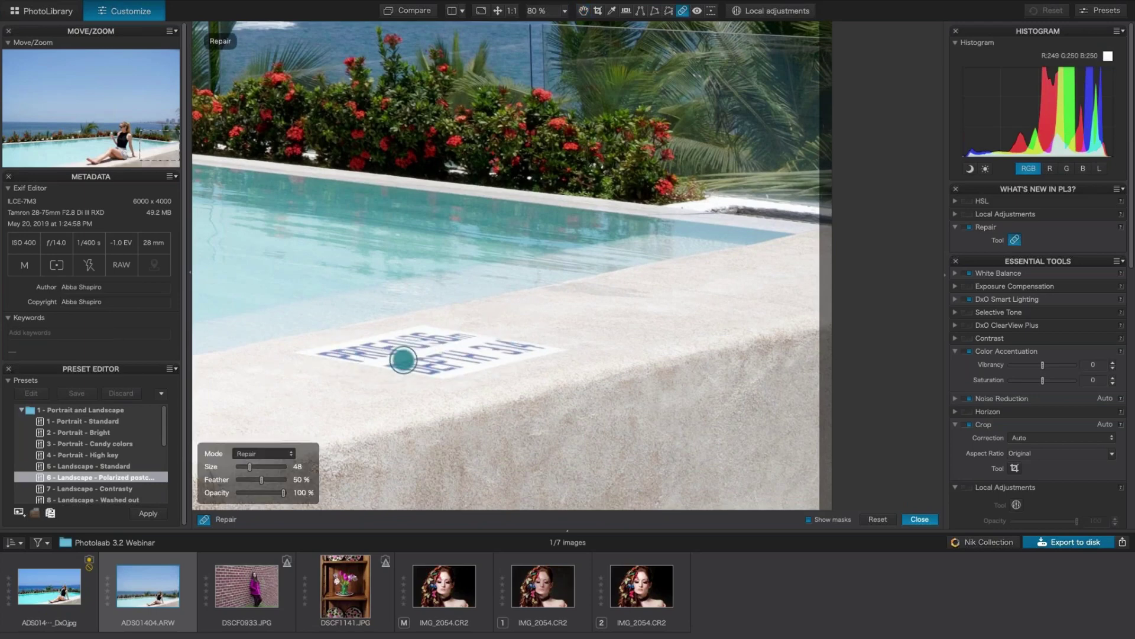
pyautogui.moveTo(358, 360)
pyautogui.mouseDown()
pyautogui.moveTo(321, 354)
pyautogui.moveTo(424, 335)
pyautogui.moveTo(371, 359)
pyautogui.moveTo(427, 373)
pyautogui.moveTo(540, 346)
pyautogui.moveTo(426, 359)
pyautogui.moveTo(410, 347)
pyautogui.moveTo(461, 332)
pyautogui.moveTo(472, 341)
pyautogui.moveTo(430, 337)
pyautogui.moveTo(430, 354)
pyautogui.mouseUp()
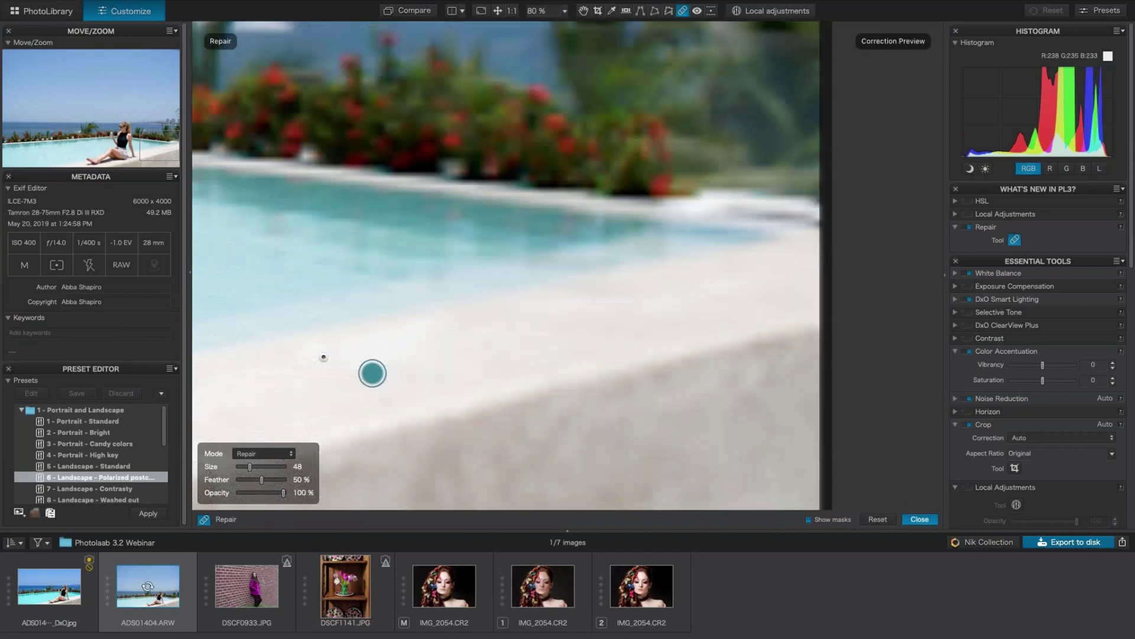
pyautogui.click(323, 357)
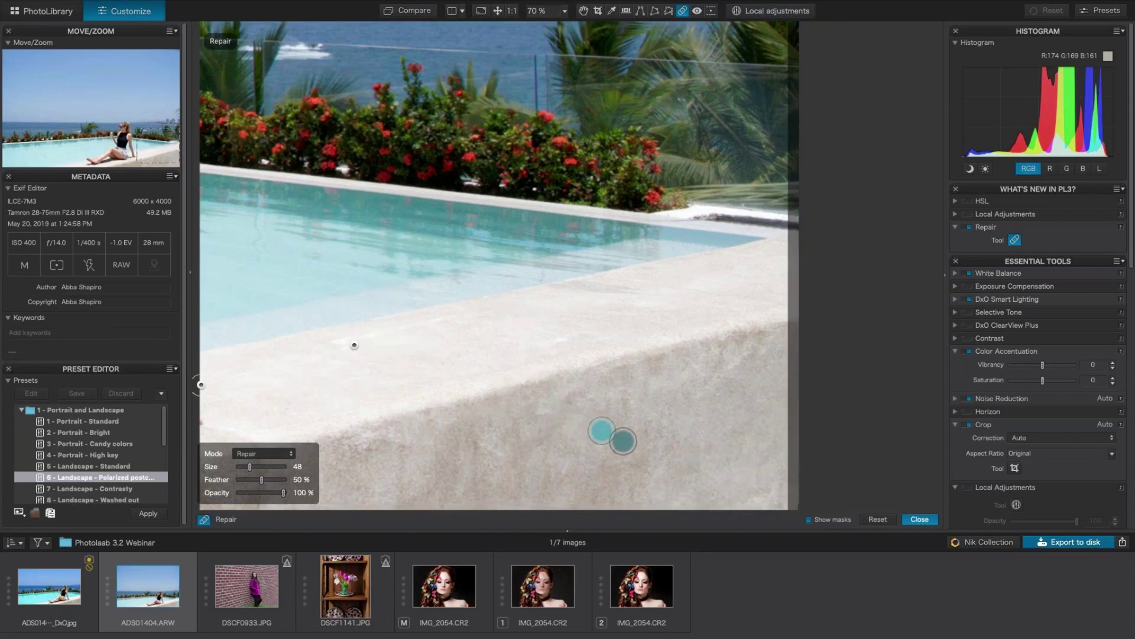
# Try the pool water as source for the depth-marking repair, and return the source to the stone ledge beside the woman's hand
pyautogui.scroll(-2, 608, 436)
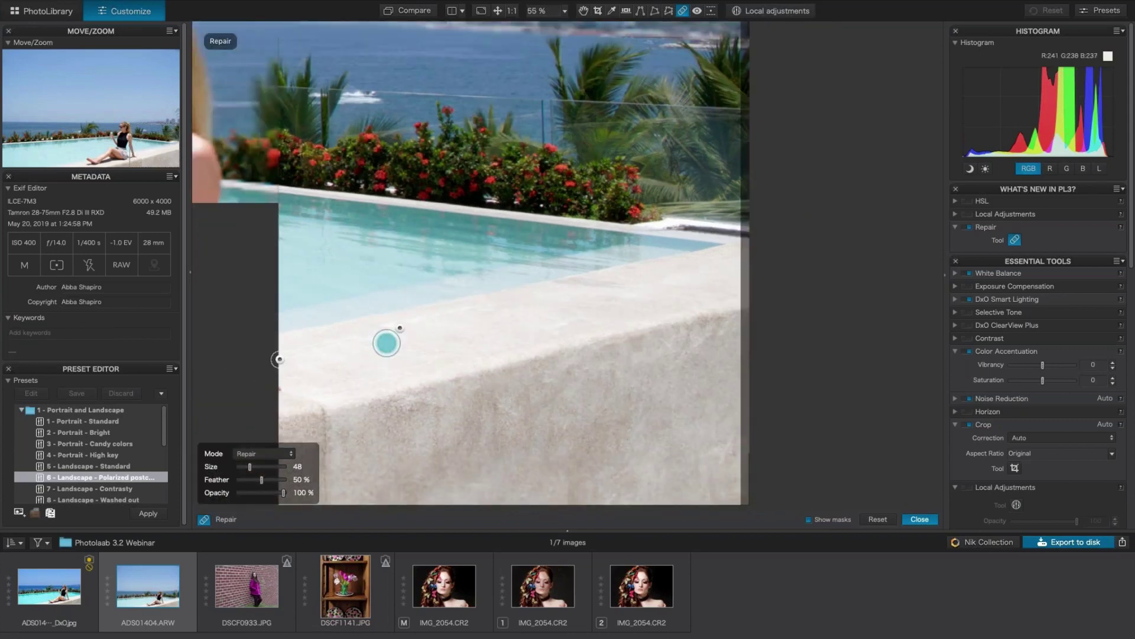
pyautogui.scroll(-1, 386, 340)
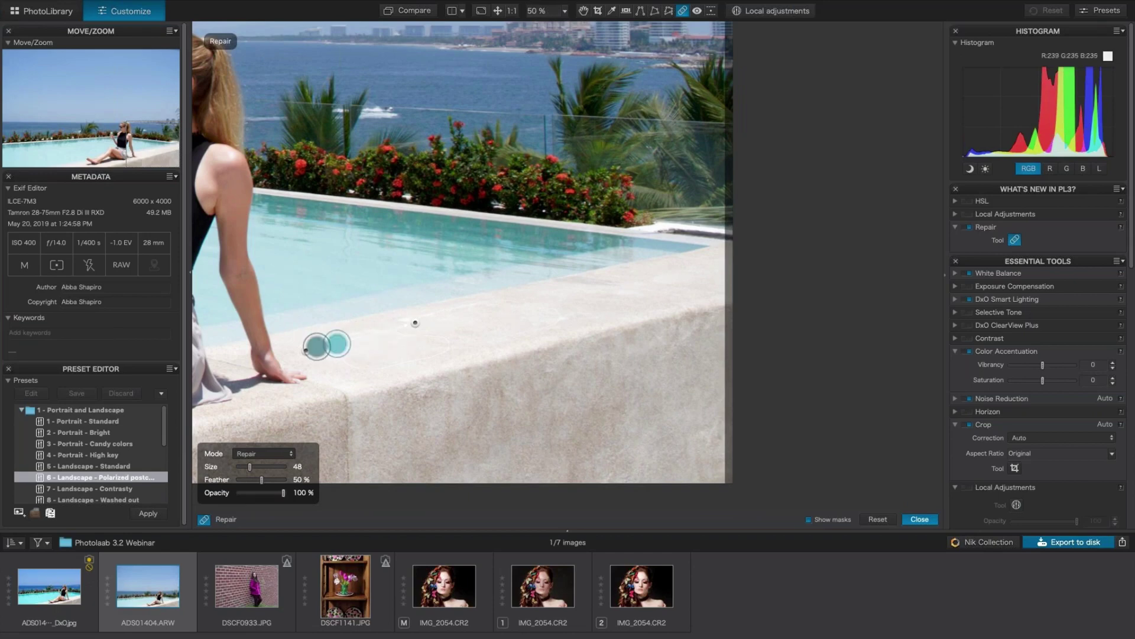
pyautogui.moveTo(308, 357)
pyautogui.mouseDown()
pyautogui.moveTo(308, 263)
pyautogui.moveTo(291, 264)
pyautogui.mouseUp()
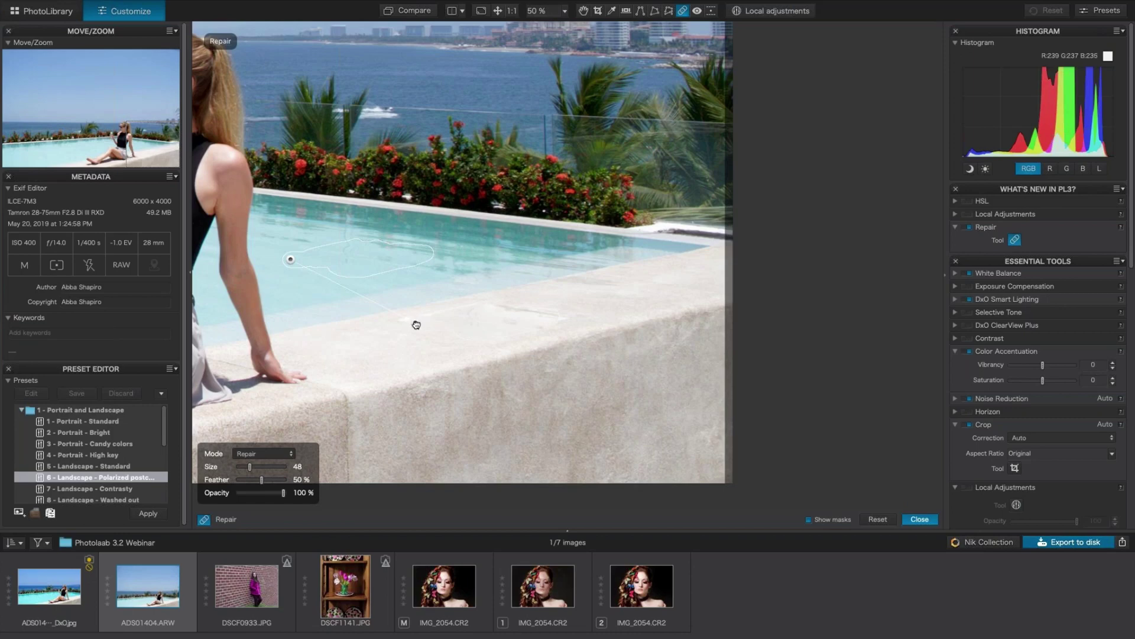
pyautogui.click(427, 337)
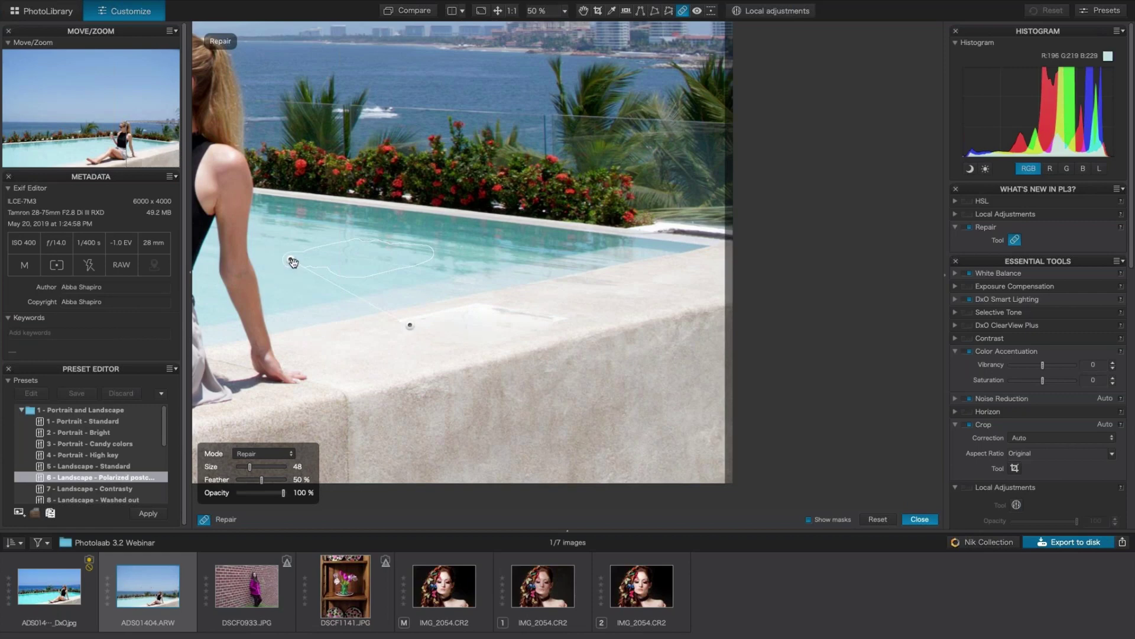
pyautogui.click(317, 350)
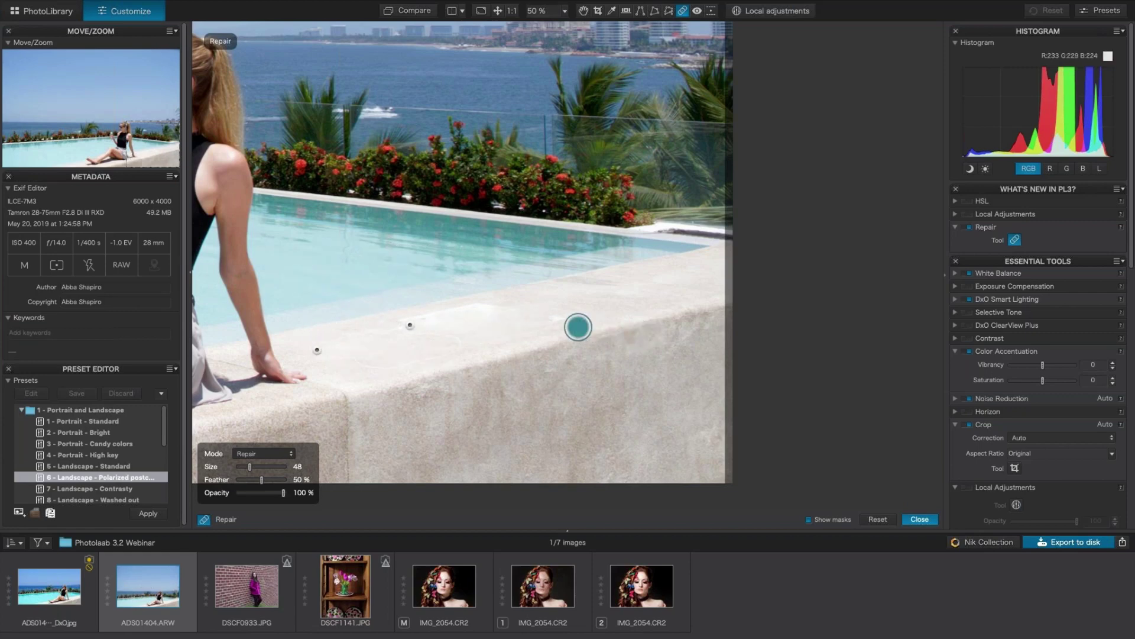
# Set the Repair tool to Clone mode and clone open sea over the left fronds of the palm behind the flowers
pyautogui.scroll(-3, 578, 327)
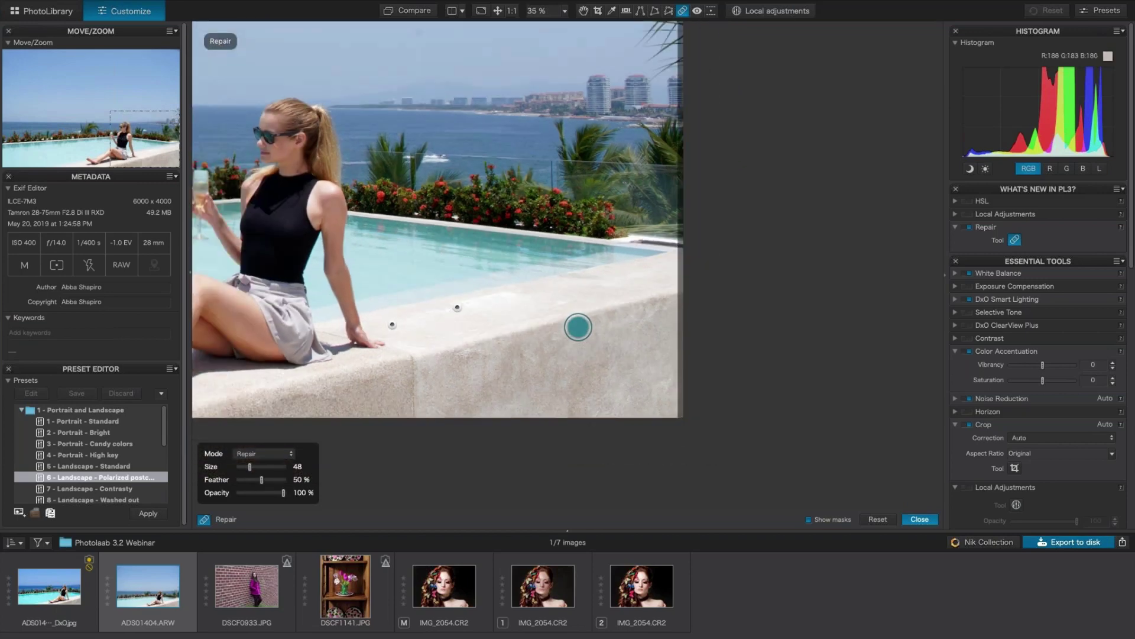
pyautogui.press('space')
pyautogui.moveTo(368, 250); pyautogui.dragTo(612, 302)
pyautogui.moveTo(299, 332); pyautogui.dragTo(785, 347)
pyautogui.moveTo(530, 347); pyautogui.dragTo(821, 347)
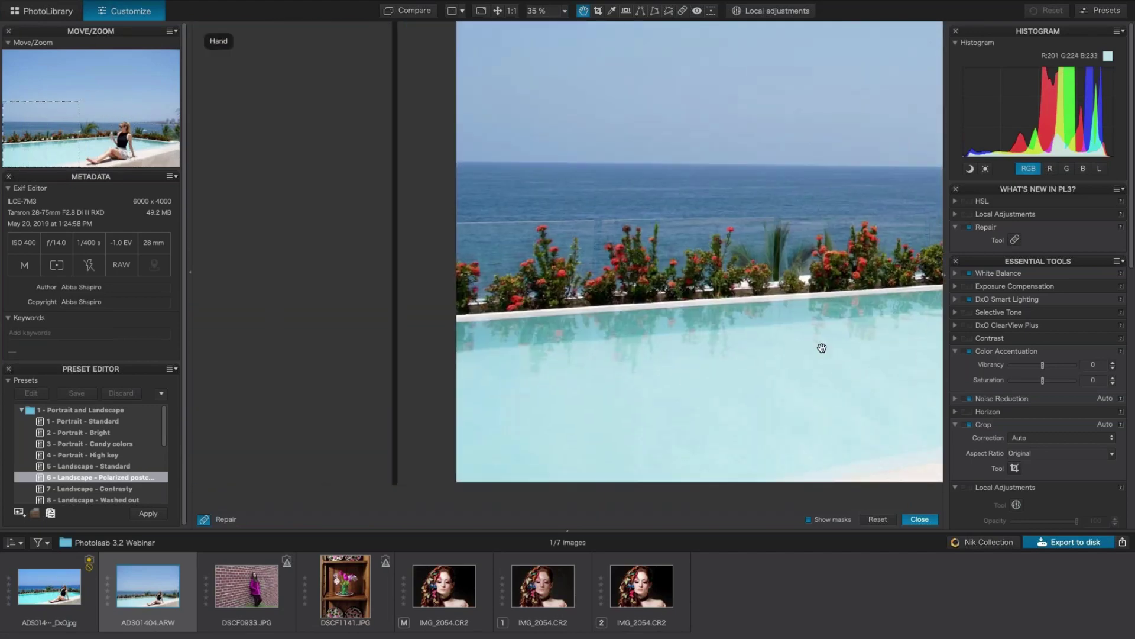
pyautogui.moveTo(470, 343); pyautogui.dragTo(322, 337)
pyautogui.press('d')
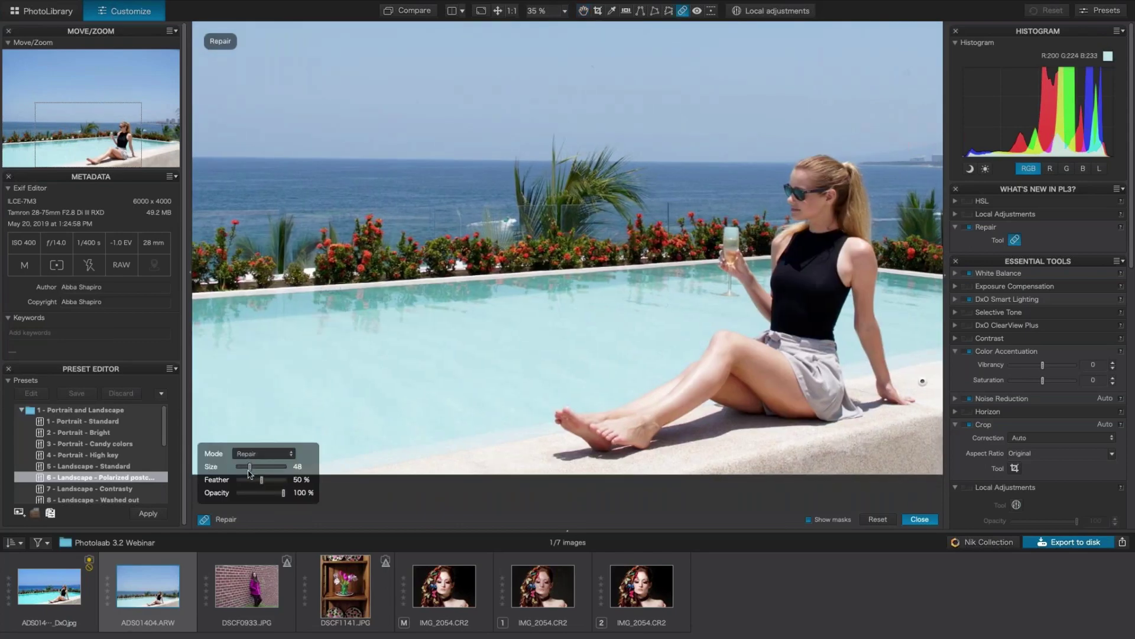
pyautogui.click(291, 459)
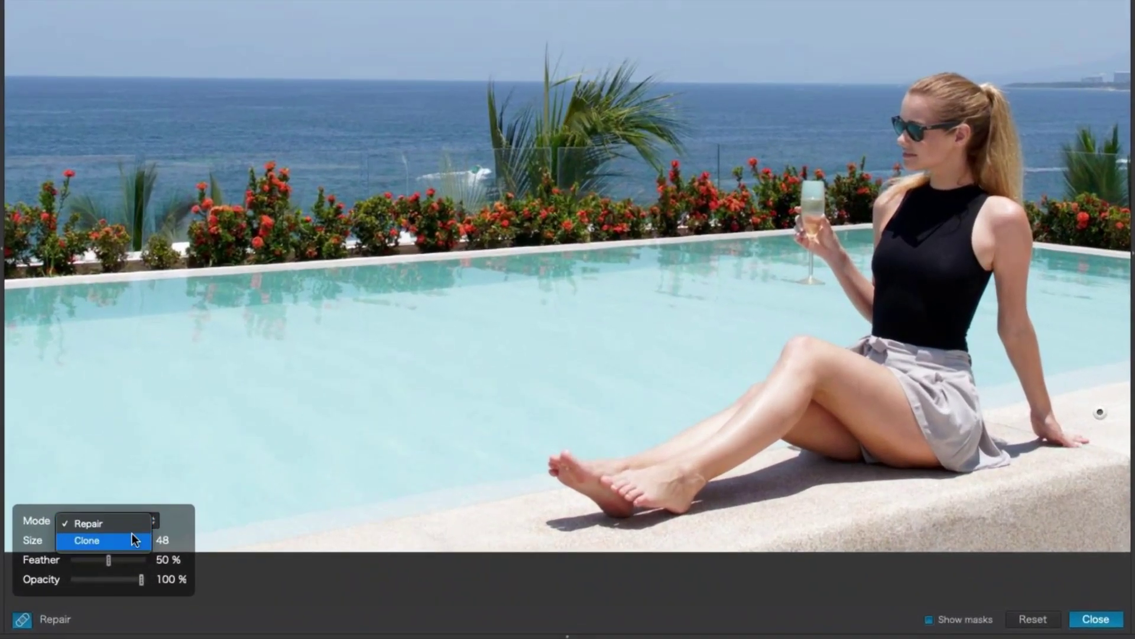
pyautogui.click(270, 465)
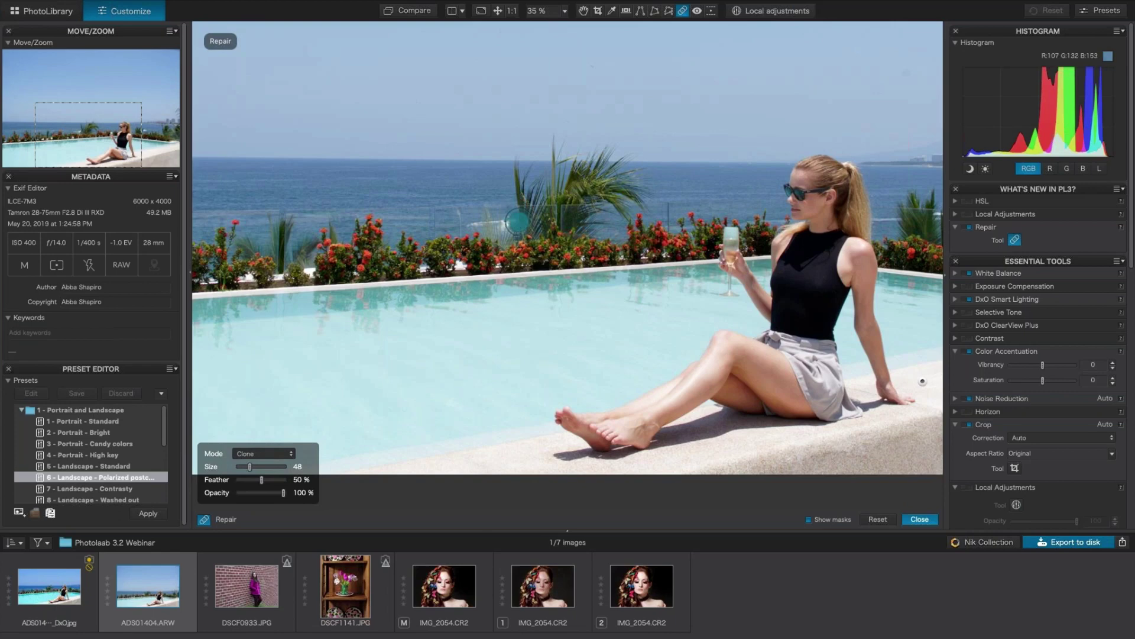
pyautogui.moveTo(519, 217)
pyautogui.mouseDown()
pyautogui.moveTo(420, 224)
pyautogui.moveTo(539, 223)
pyautogui.moveTo(524, 208)
pyautogui.moveTo(518, 165)
pyautogui.moveTo(542, 205)
pyautogui.moveTo(546, 171)
pyautogui.moveTo(540, 219)
pyautogui.mouseUp()
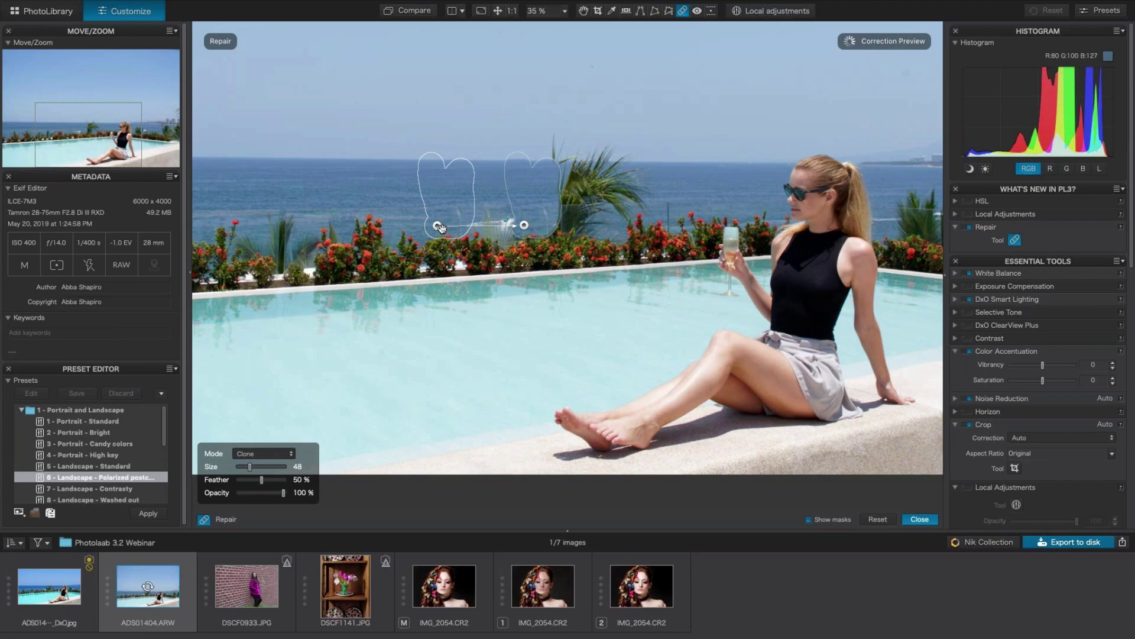
pyautogui.moveTo(439, 227); pyautogui.dragTo(441, 222)
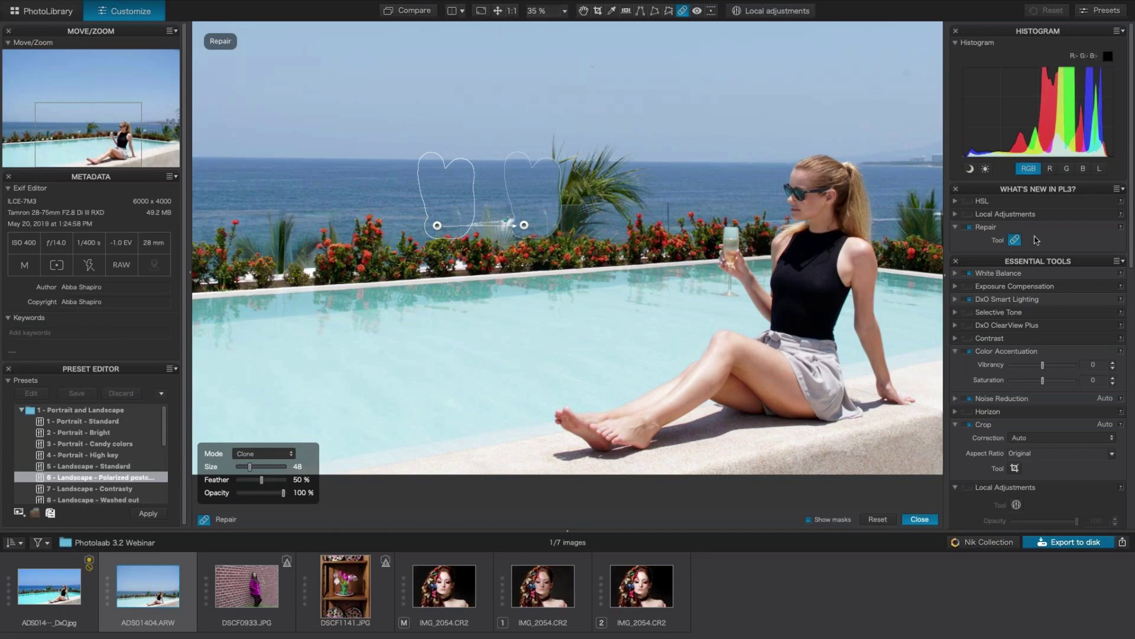
# Leave the Repair tool to check the cloned palm area, and reactivate it in Repair mode with size 51
pyautogui.click(1015, 239)
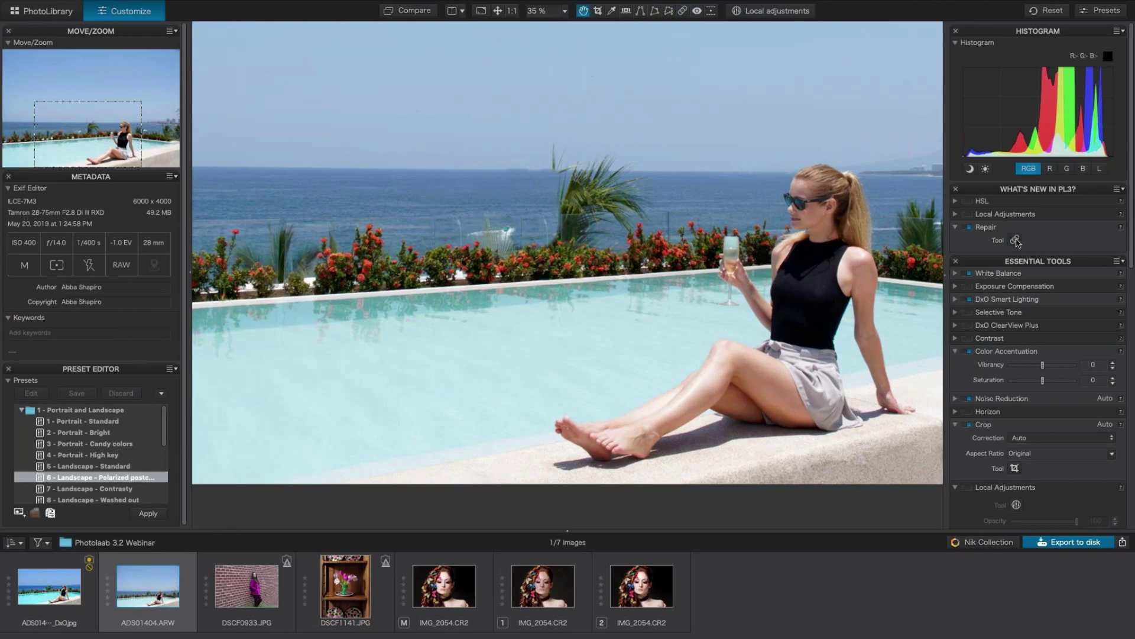
pyautogui.click(1016, 240)
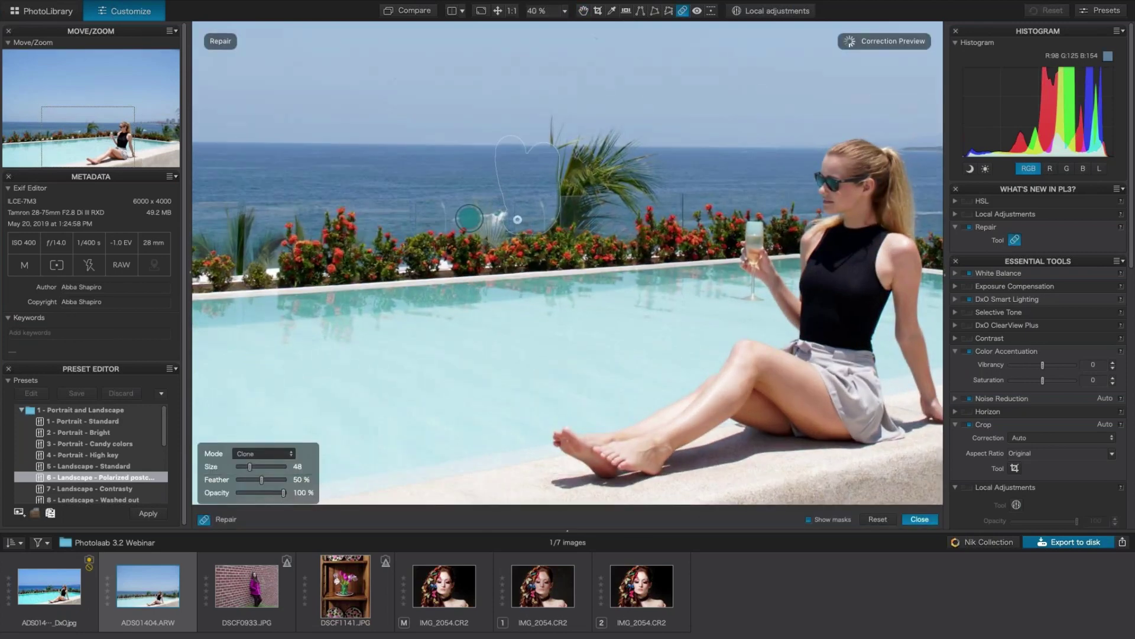
pyautogui.scroll(2, 469, 218)
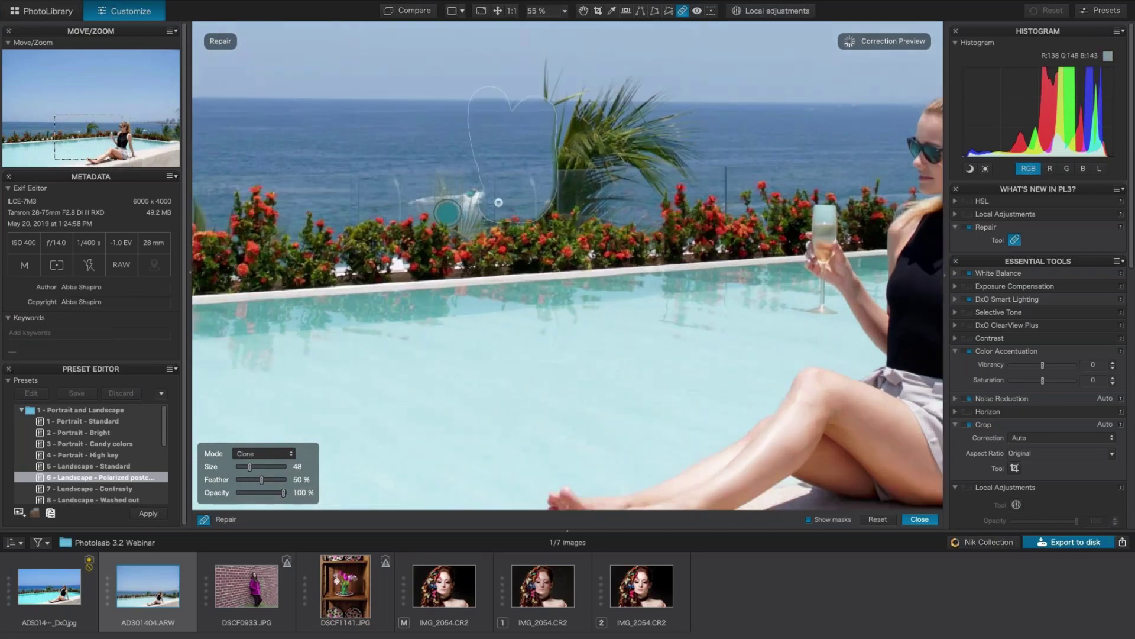
pyautogui.click(281, 453)
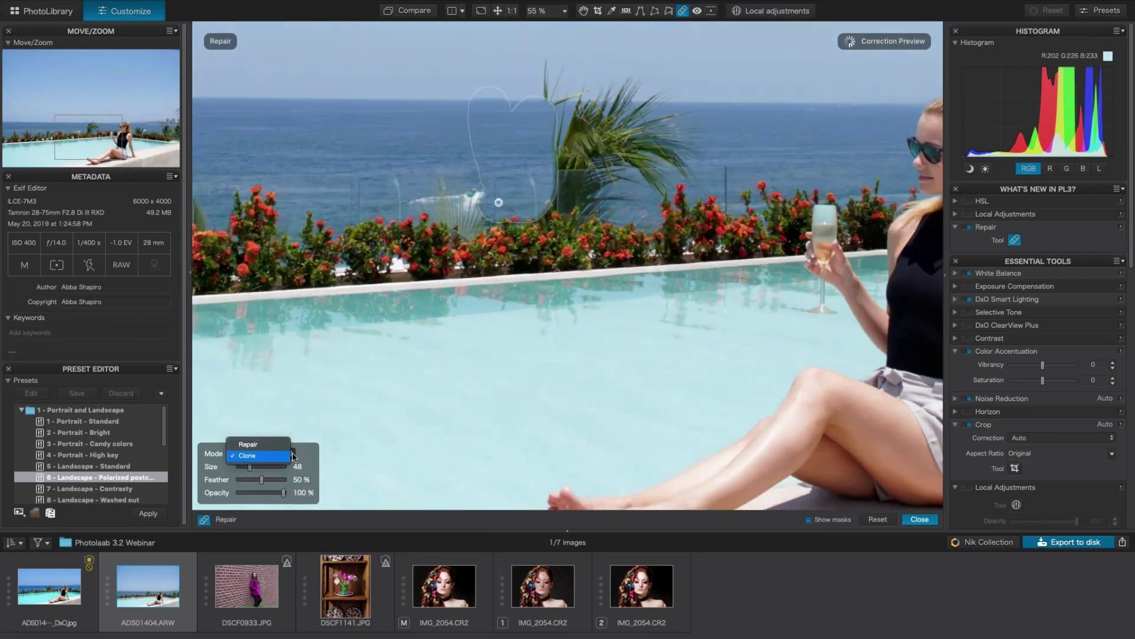
pyautogui.click(260, 444)
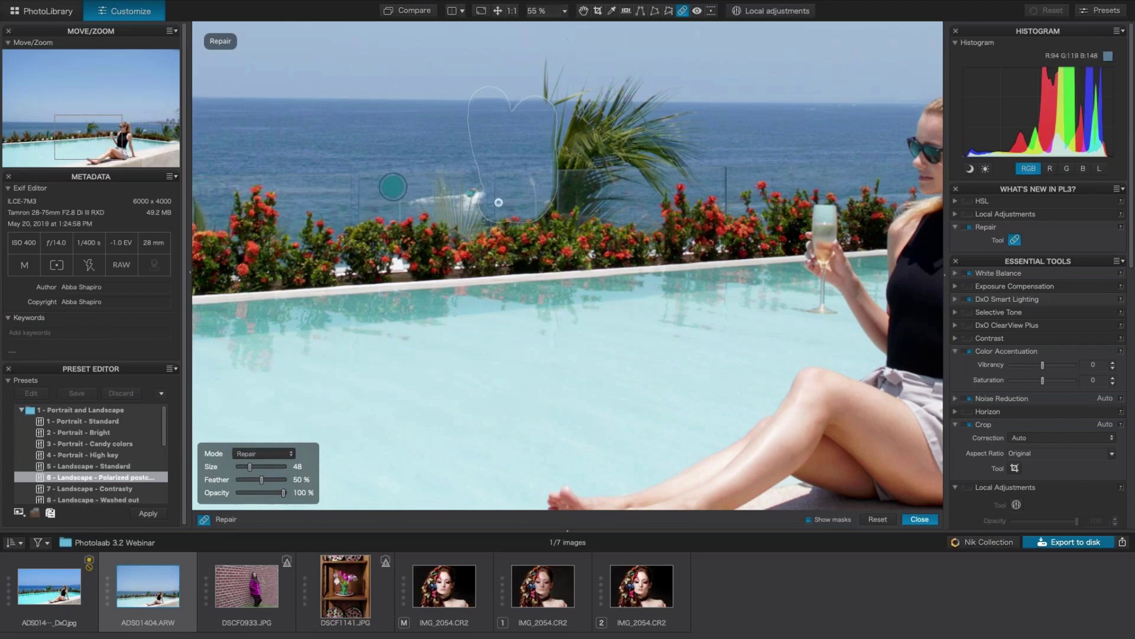
pyautogui.moveTo(249, 466); pyautogui.dragTo(251, 467)
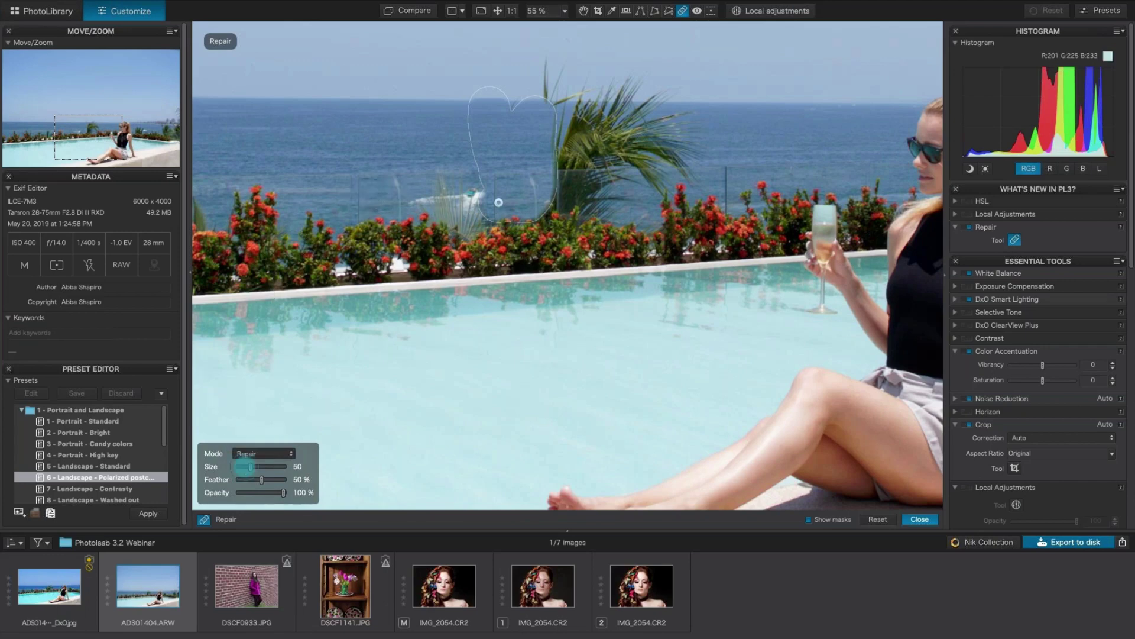
# Try to repair away the glass panel's vertical edge beside the boat using nearby sea, and delete the repair
pyautogui.click(394, 179)
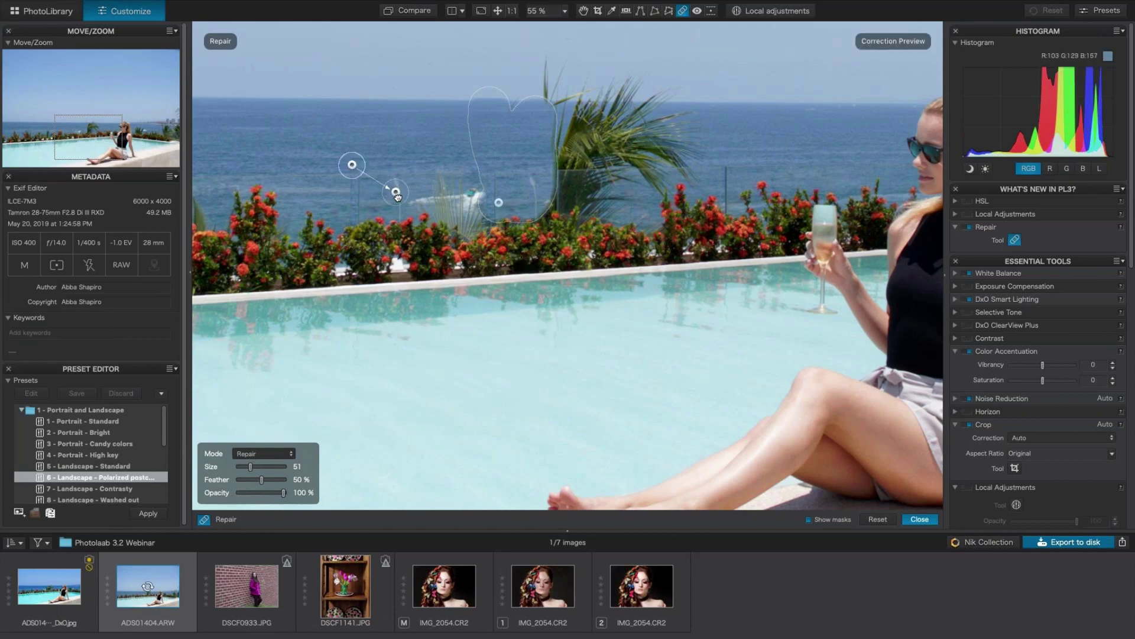
pyautogui.moveTo(394, 187); pyautogui.dragTo(400, 208)
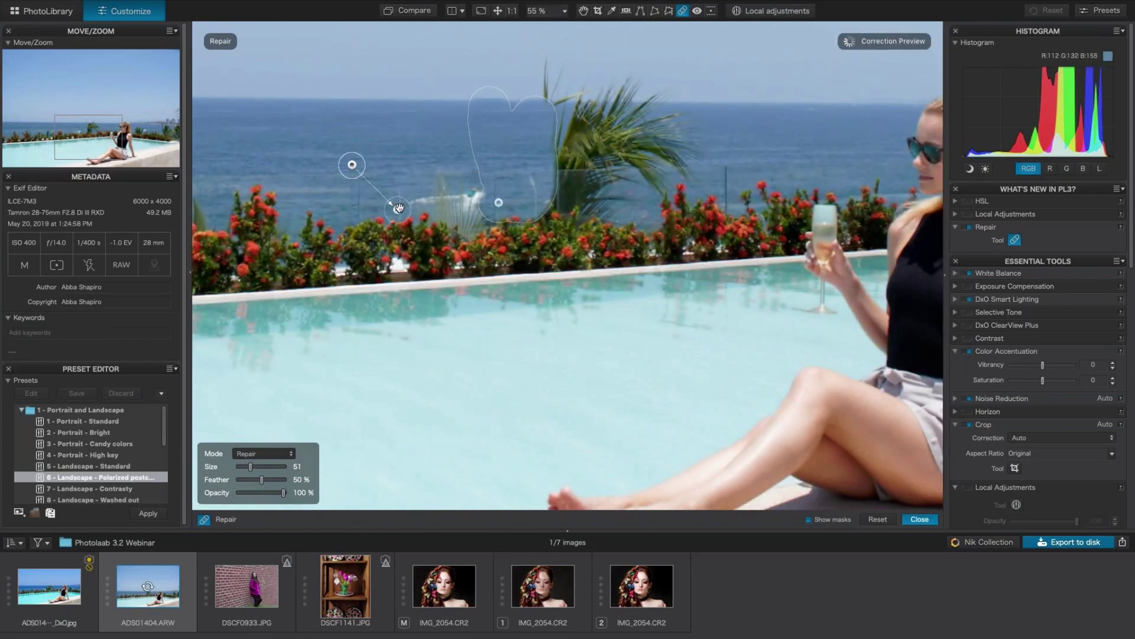
pyautogui.click(370, 176)
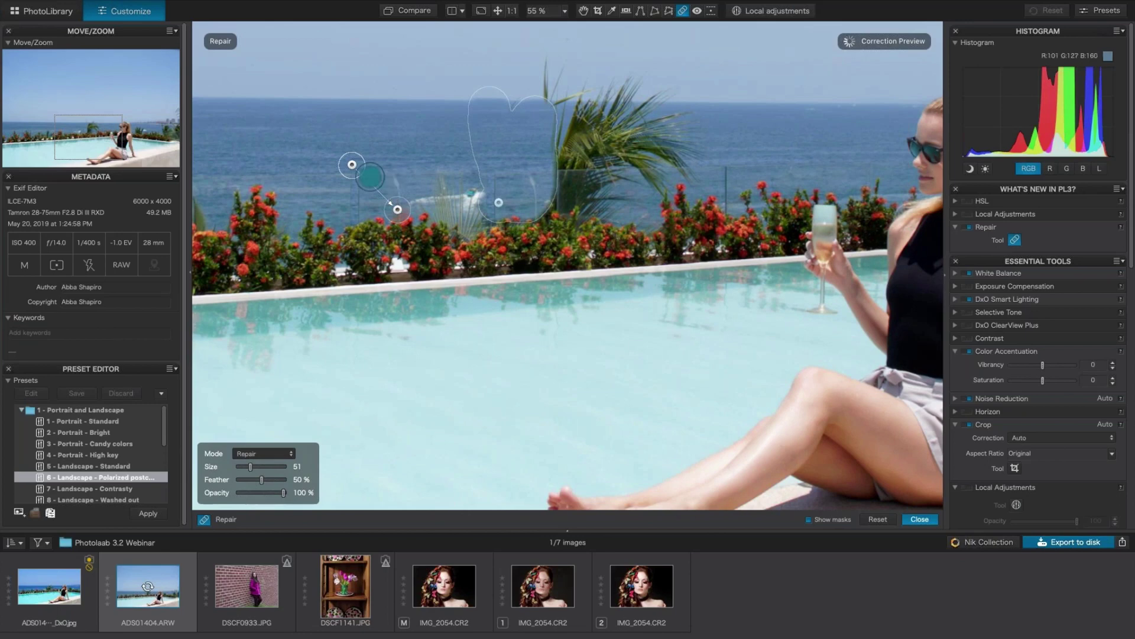
pyautogui.moveTo(390, 171); pyautogui.dragTo(399, 209)
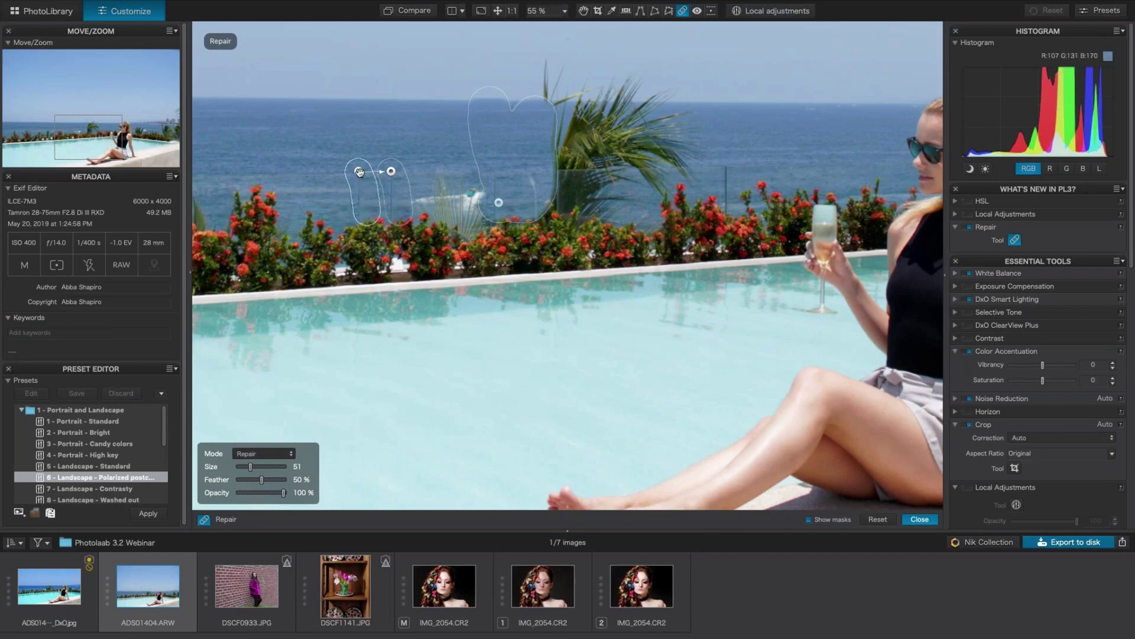
pyautogui.moveTo(359, 171); pyautogui.dragTo(329, 173)
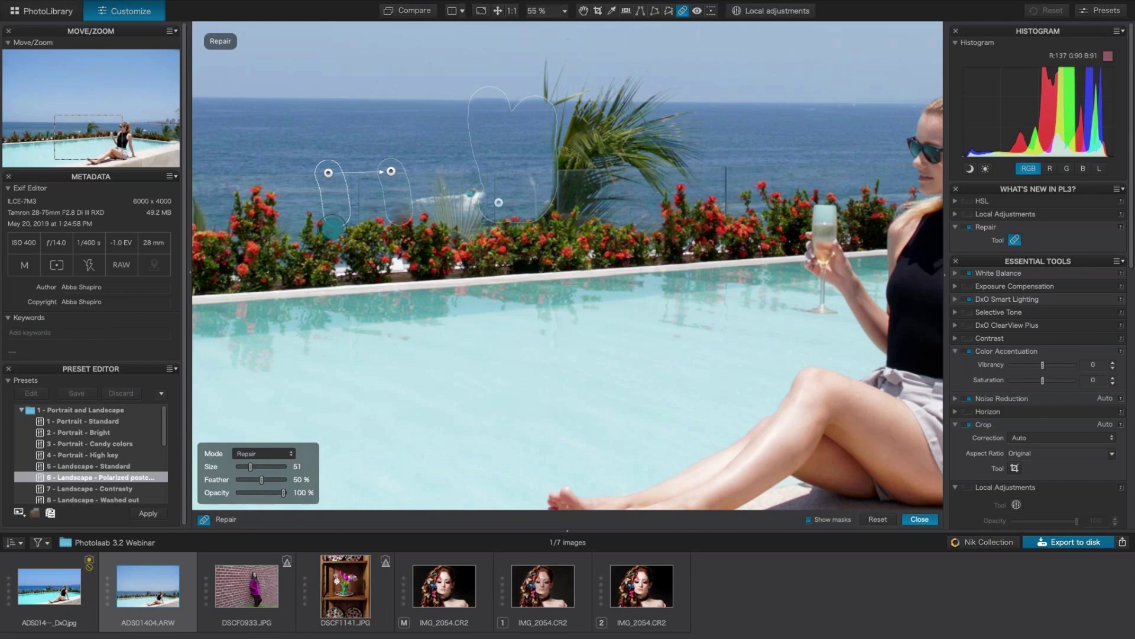
pyautogui.press('Delete')
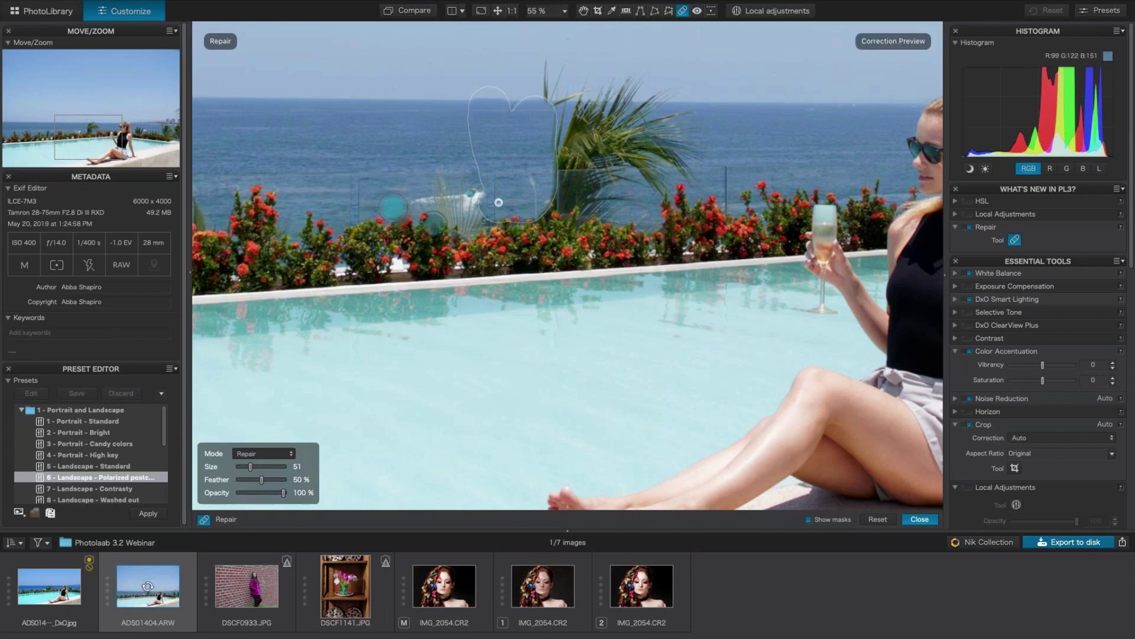
pyautogui.press('h')
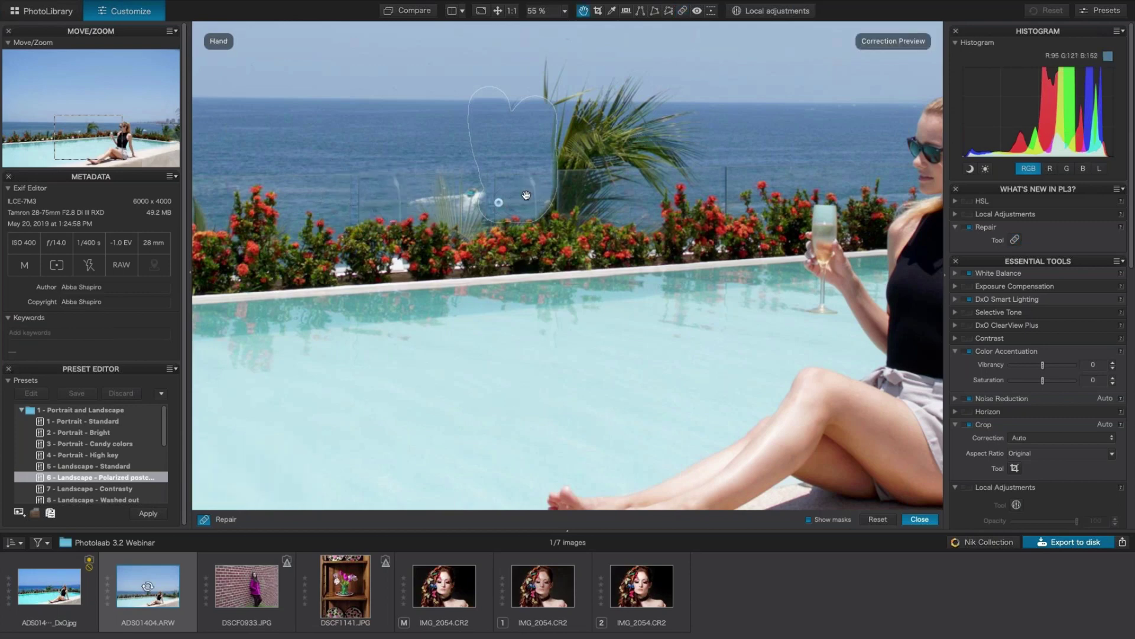
# Repair the glass panel's edge beside the boat with a size 17 stroke, using the adjacent sea as source, and hide the masks
pyautogui.press('r')
pyautogui.scroll(2, 527, 195)
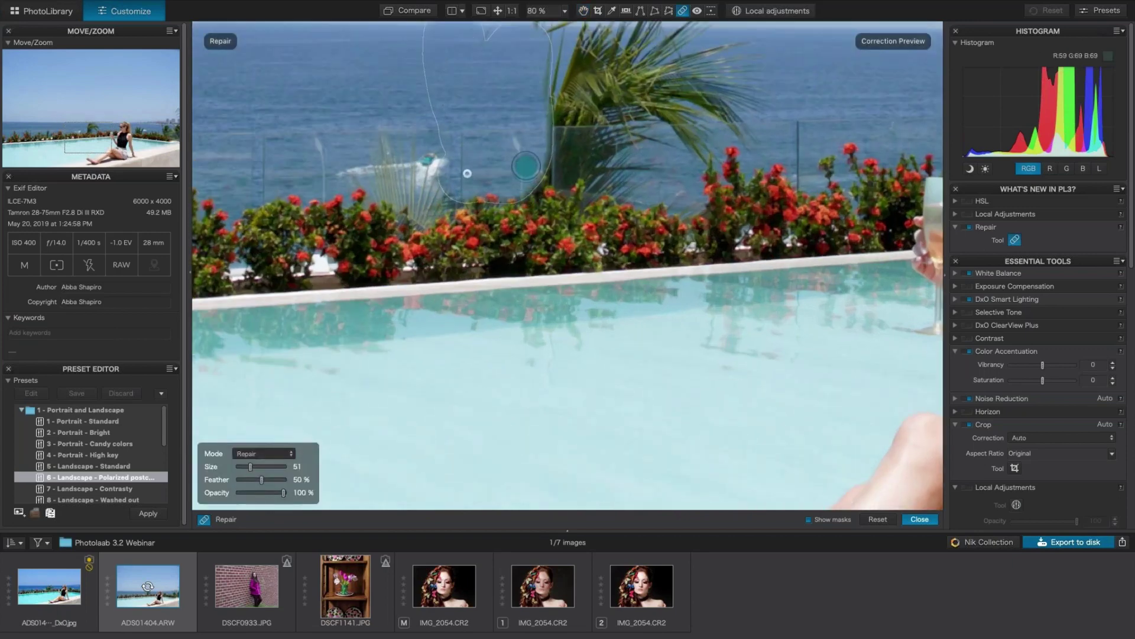
pyautogui.click(517, 146)
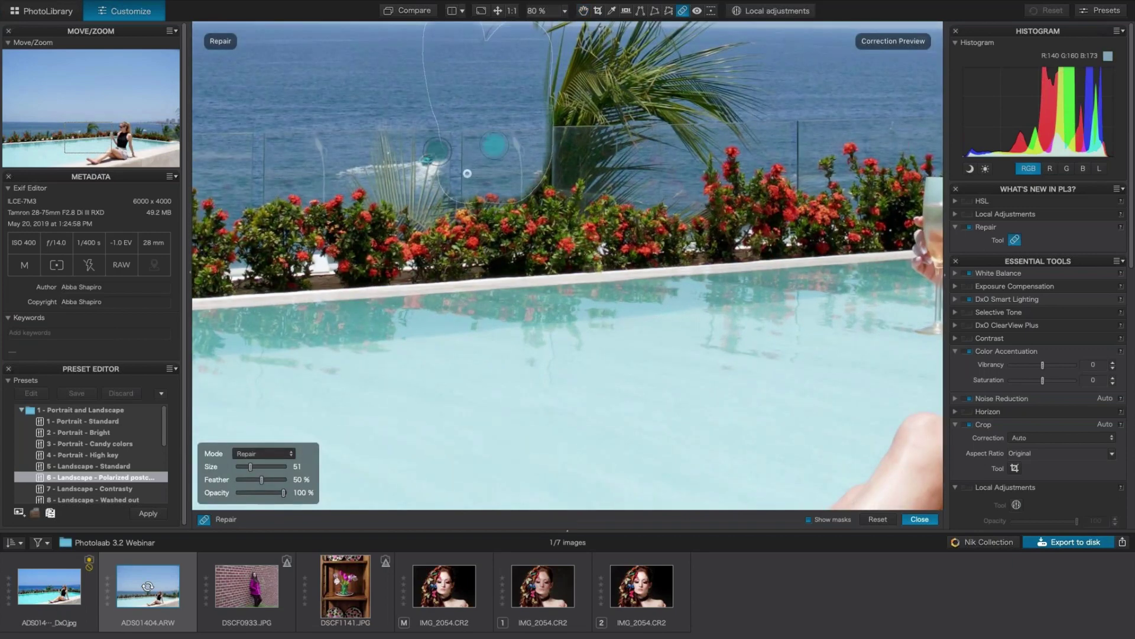
pyautogui.moveTo(248, 468); pyautogui.dragTo(243, 467)
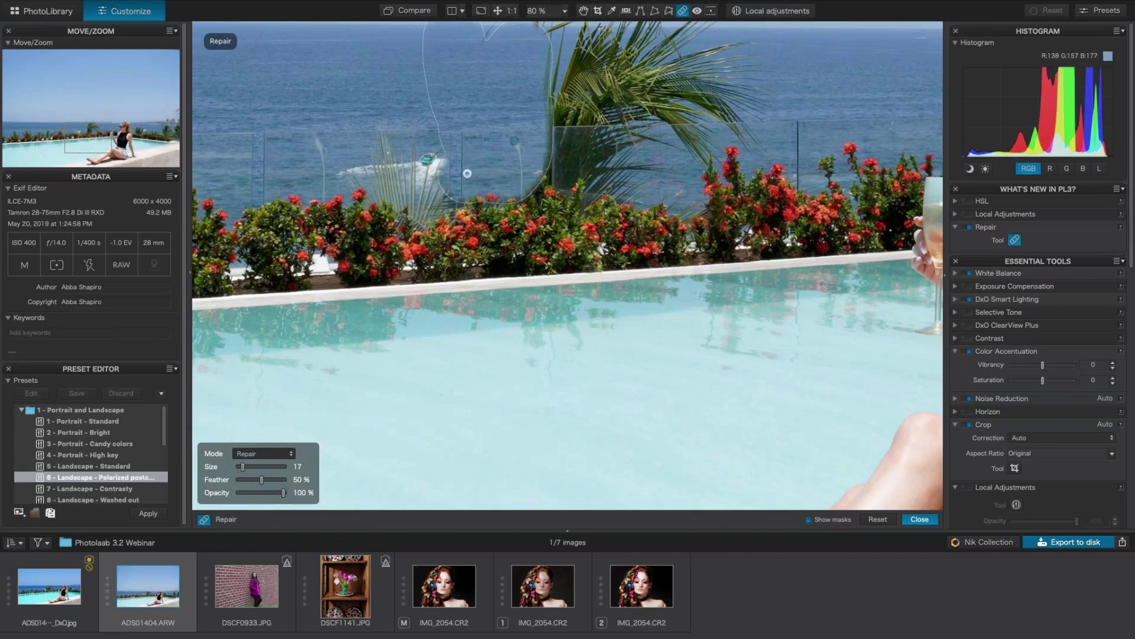
pyautogui.moveTo(519, 149); pyautogui.dragTo(515, 189)
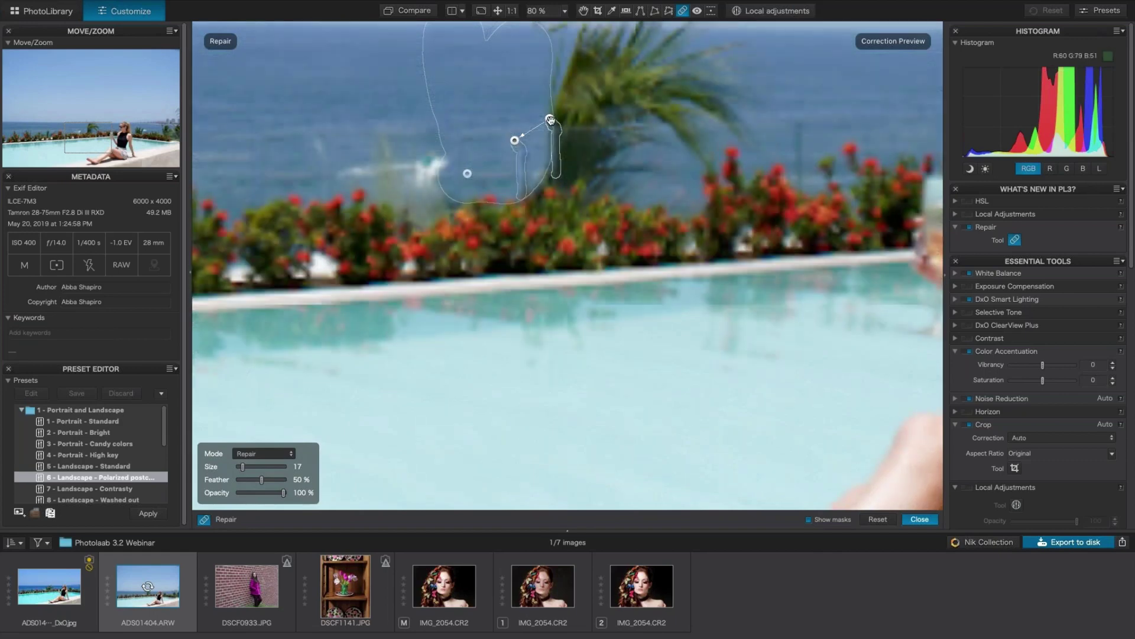
pyautogui.moveTo(550, 121)
pyautogui.mouseDown()
pyautogui.moveTo(485, 135)
pyautogui.moveTo(496, 138)
pyautogui.mouseUp()
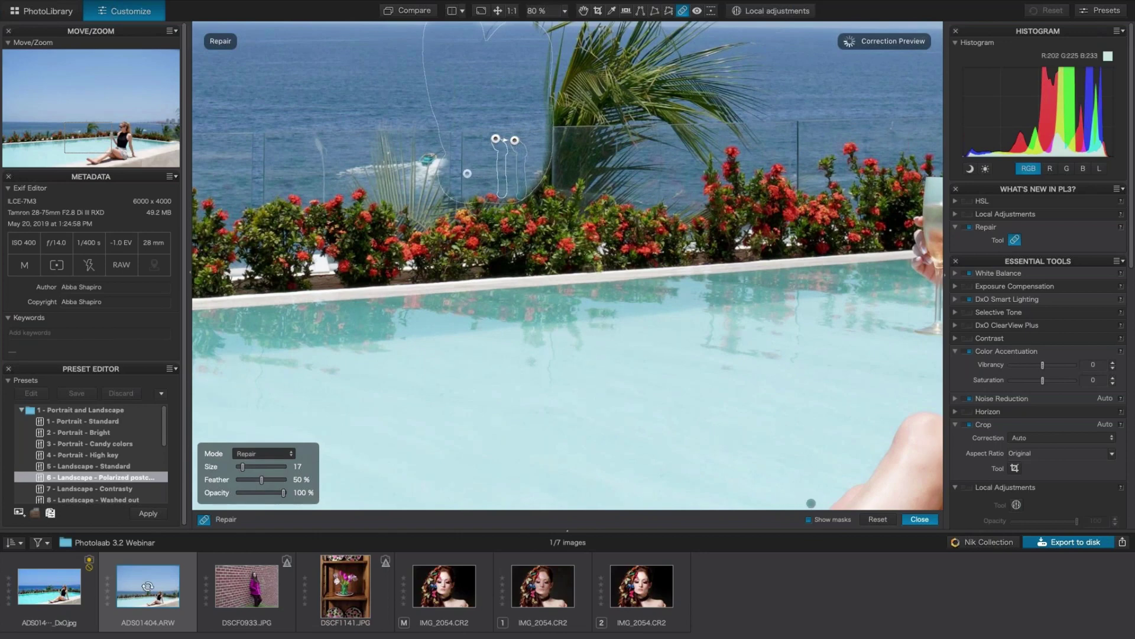
pyautogui.click(809, 521)
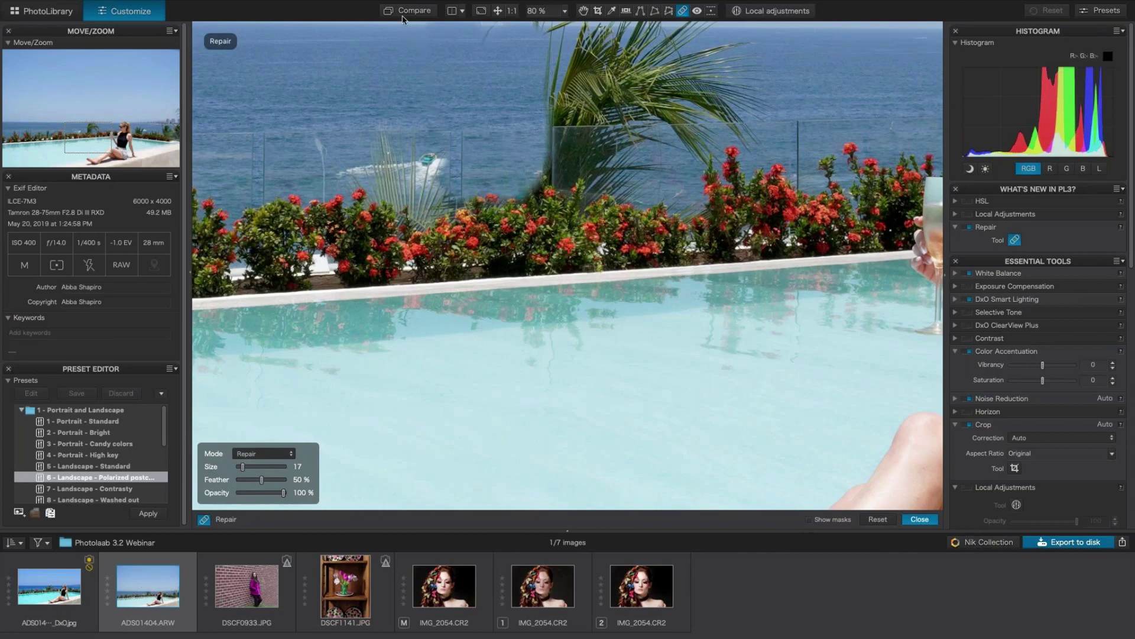
# Compare the retouched photo with the original and fit the whole image in the view
pyautogui.click(415, 13)
pyautogui.click(415, 13)
pyautogui.click(414, 13)
pyautogui.click(414, 13)
pyautogui.click(497, 12)
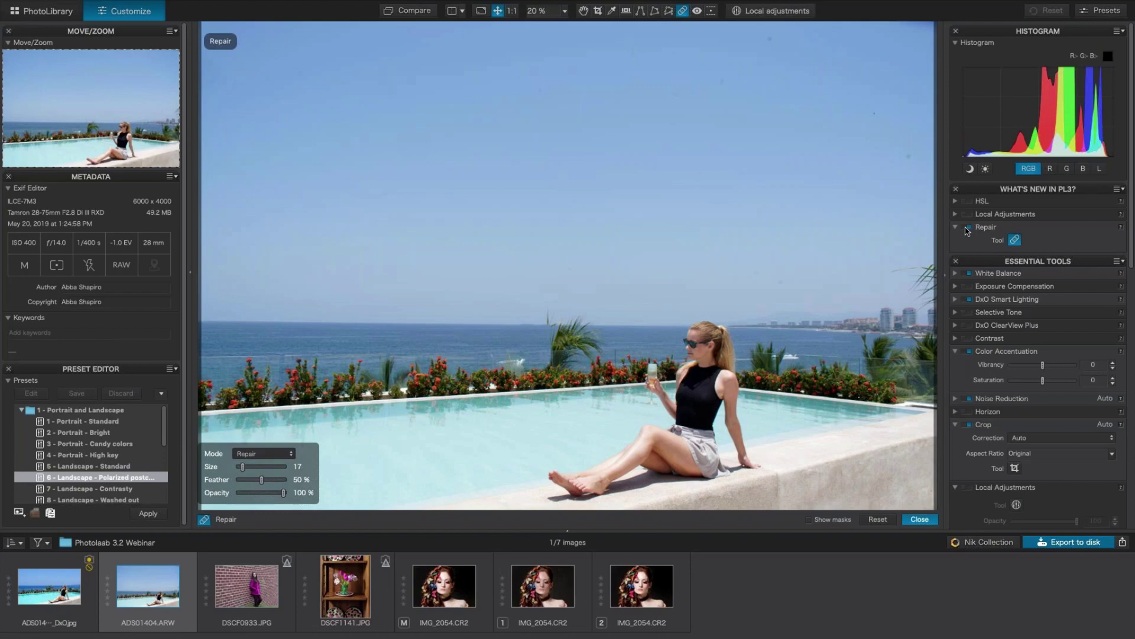
# Toggle the Repair correction off and on to check its effect, and show the repair masks
pyautogui.click(968, 228)
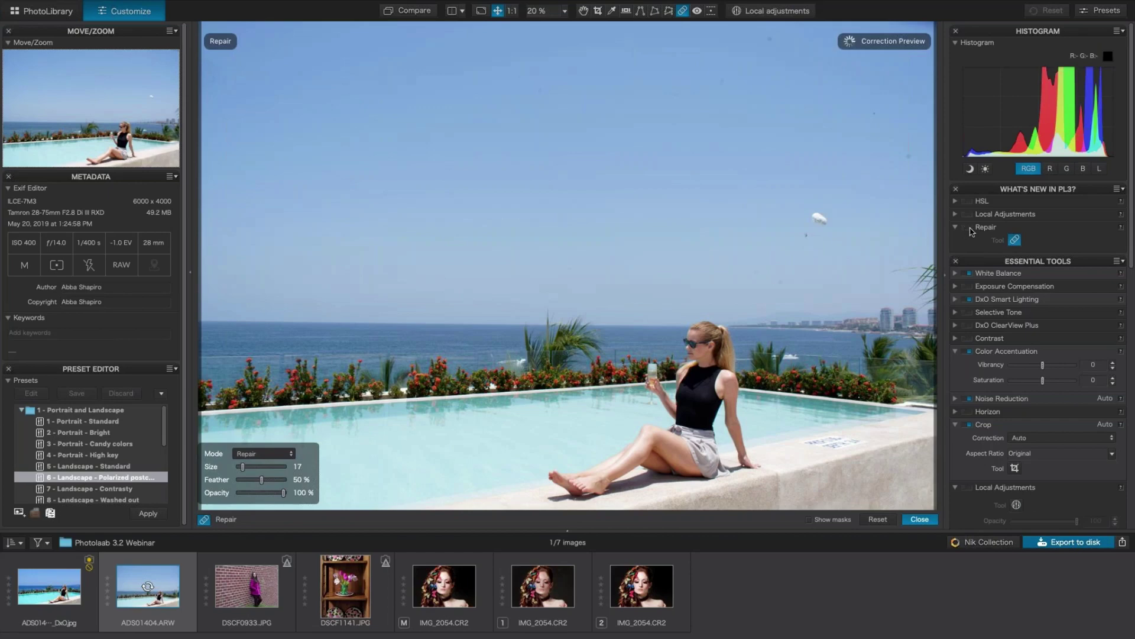
pyautogui.click(969, 227)
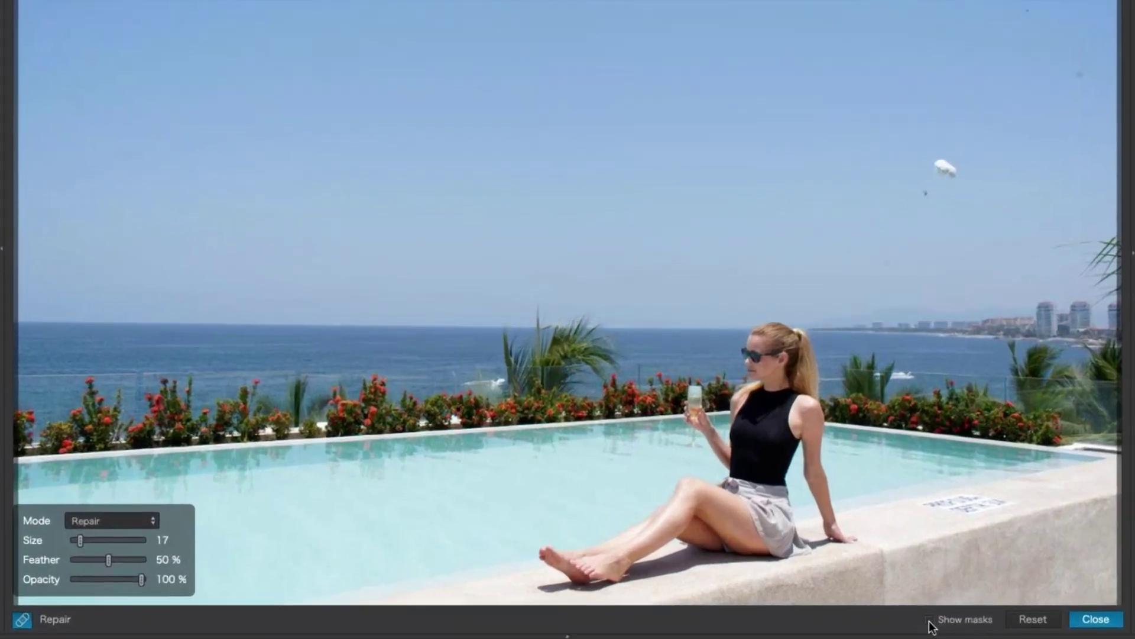
pyautogui.click(930, 620)
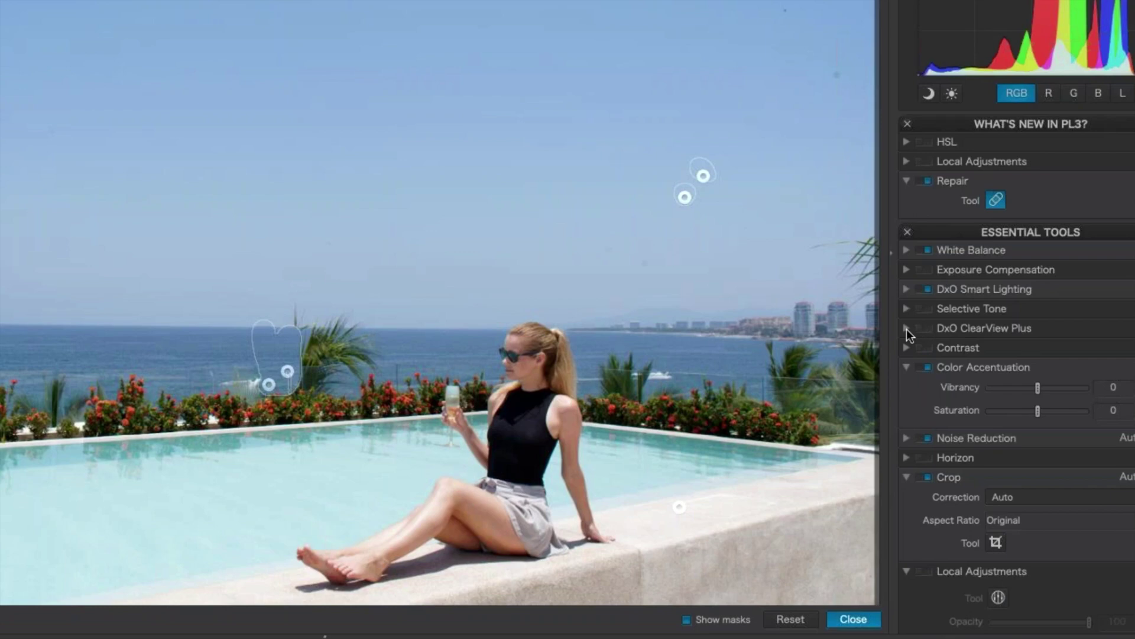
# Enable DxO ClearView Plus and set its intensity to 100 to expose the dust spots in the sky
pyautogui.click(907, 329)
pyautogui.click(928, 328)
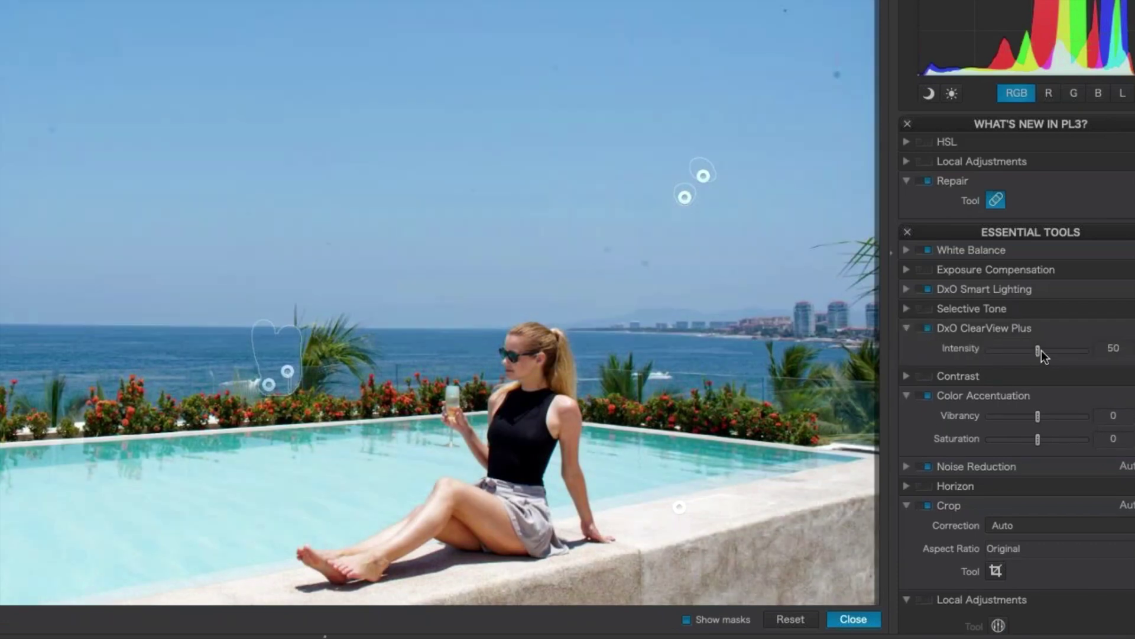
pyautogui.moveTo(1041, 352); pyautogui.dragTo(1097, 350)
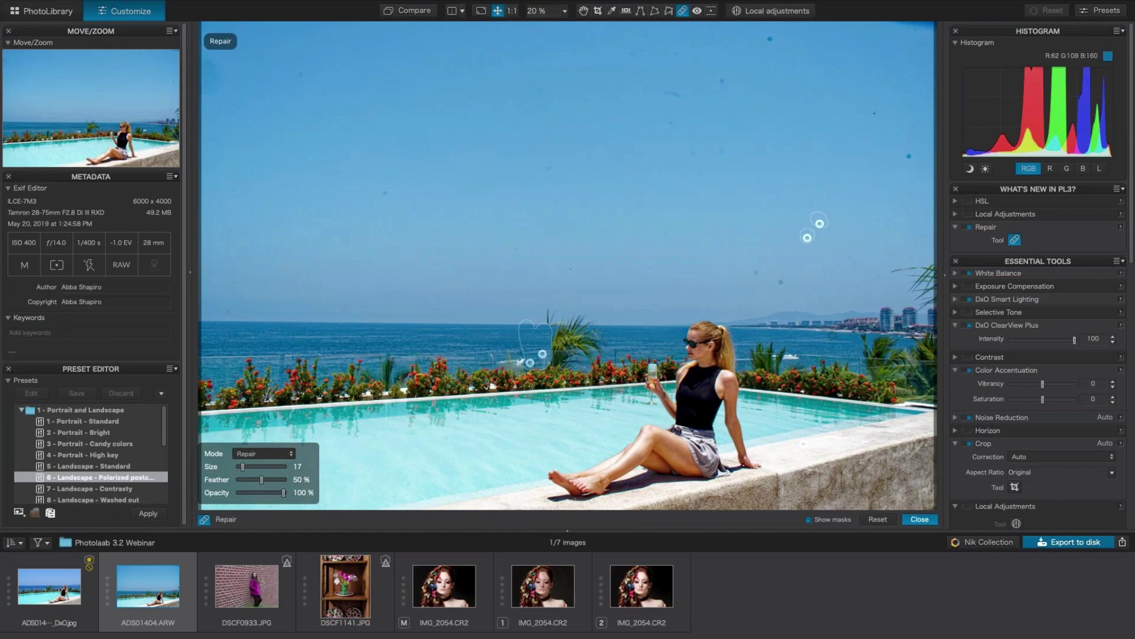
# Keep the tool in Repair mode and remove the dust spots from the left side and upper part of the sky
pyautogui.click(291, 454)
pyautogui.click(290, 454)
pyautogui.click(300, 74)
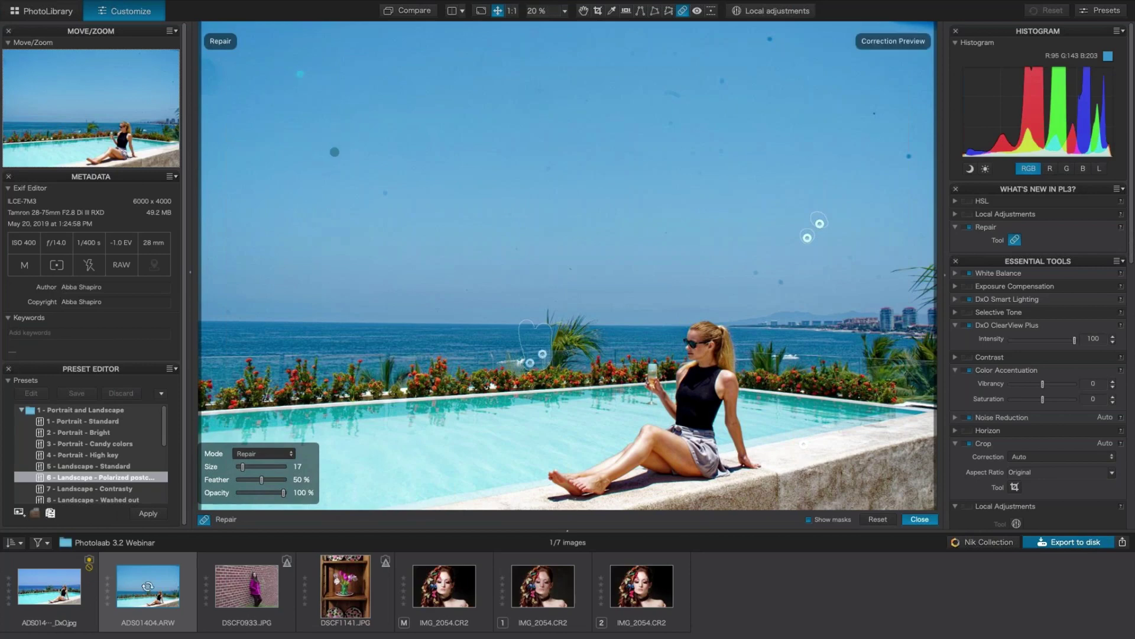
pyautogui.click(387, 192)
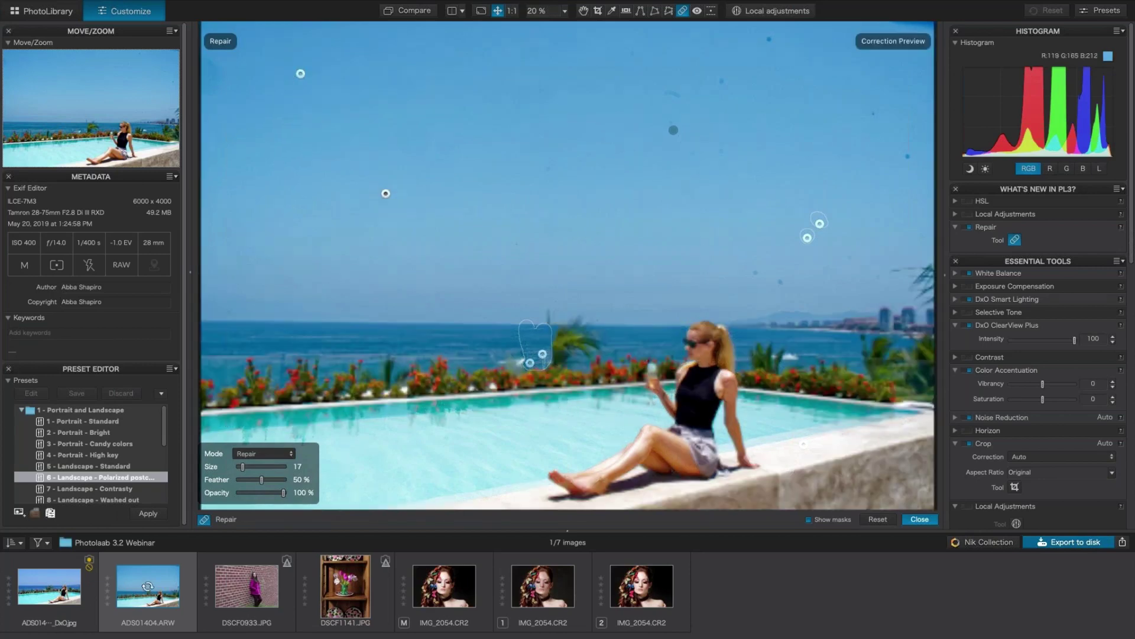
pyautogui.click(723, 82)
pyautogui.click(770, 40)
pyautogui.click(871, 110)
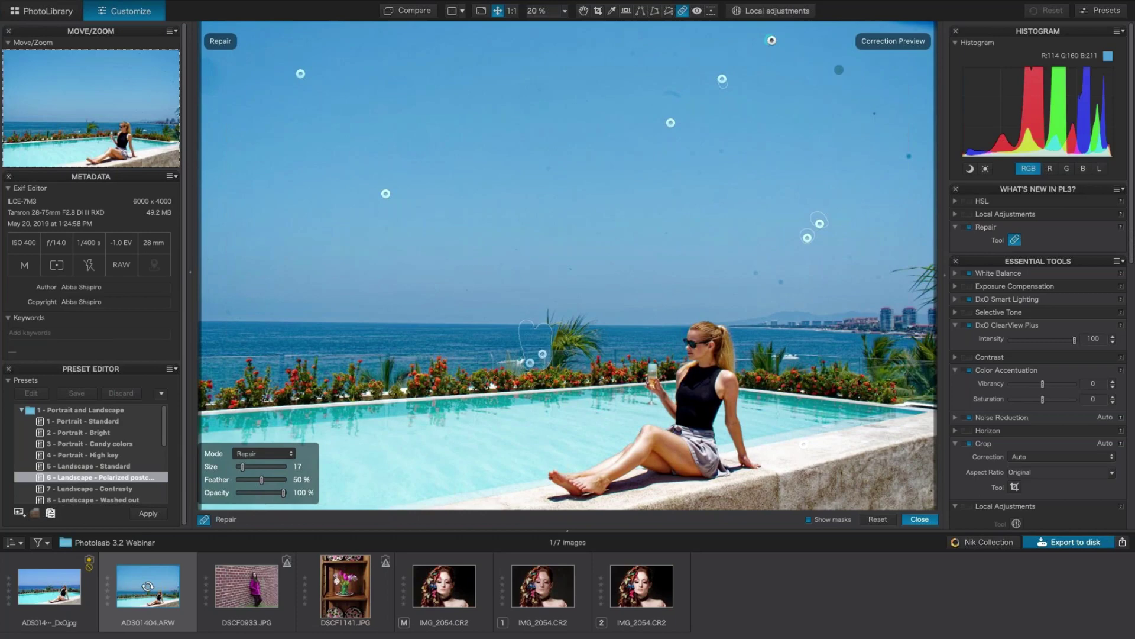
# Repair the dust spots in the sky's upper-right corner, along its right edge and above the city skyline
pyautogui.click(811, 38)
pyautogui.click(908, 155)
pyautogui.click(781, 282)
pyautogui.click(757, 275)
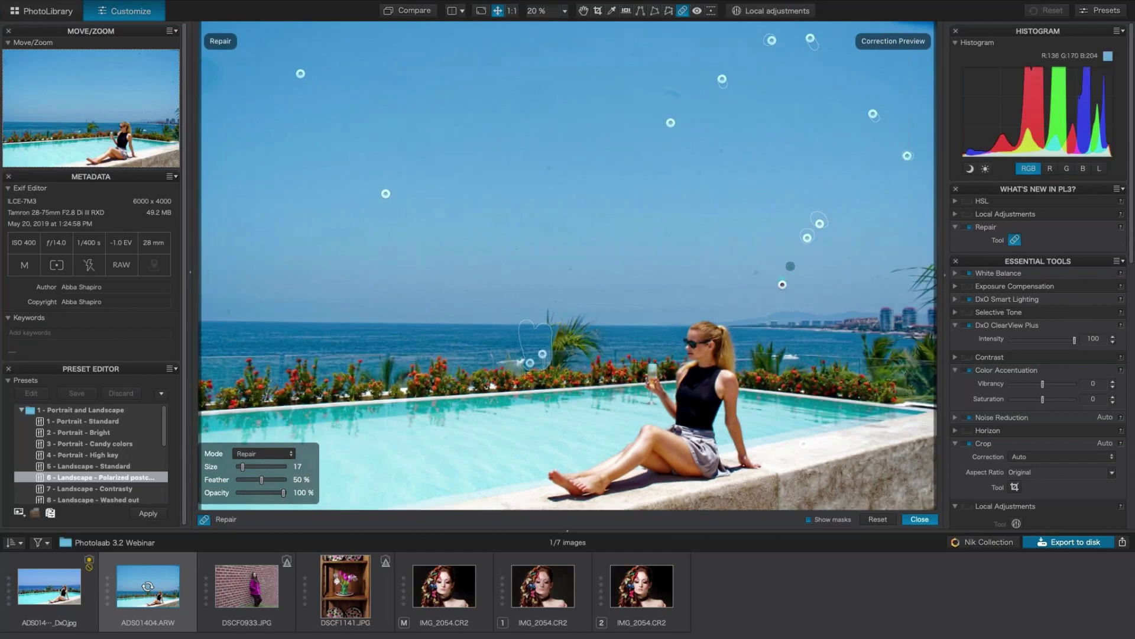
pyautogui.click(852, 259)
pyautogui.click(881, 277)
# Repair the remaining dust spots in the central sky, deleting the long diagonal stroke and replacing it with single-spot repairs
pyautogui.moveTo(686, 99)
pyautogui.mouseDown()
pyautogui.moveTo(659, 90)
pyautogui.moveTo(717, 133)
pyautogui.moveTo(721, 149)
pyautogui.mouseUp()
pyautogui.click(634, 54)
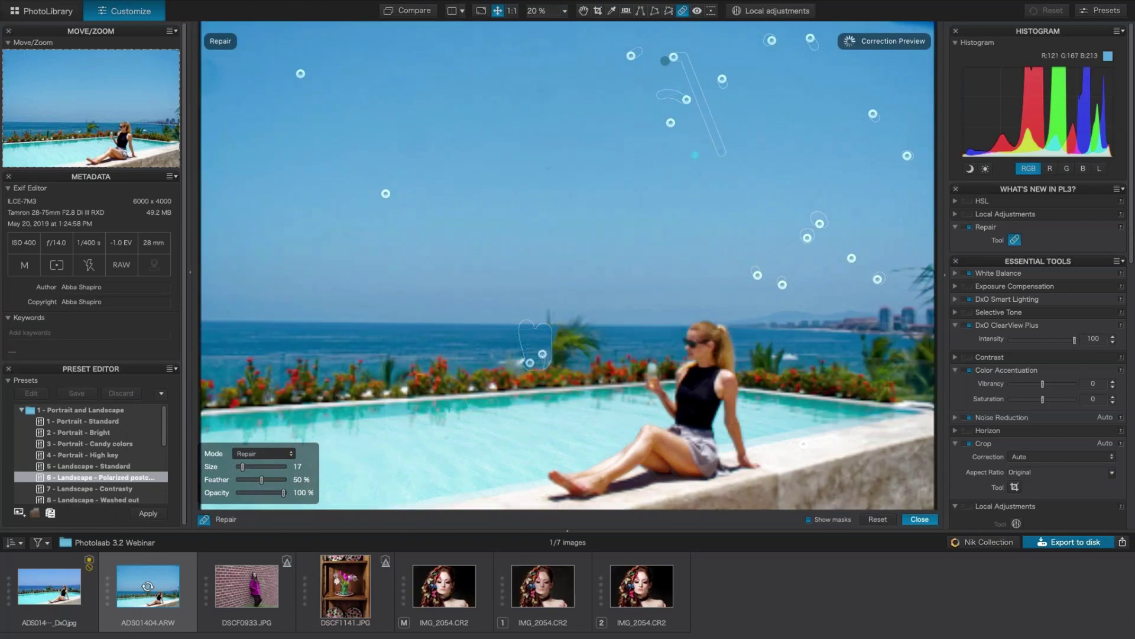
pyautogui.click(674, 58)
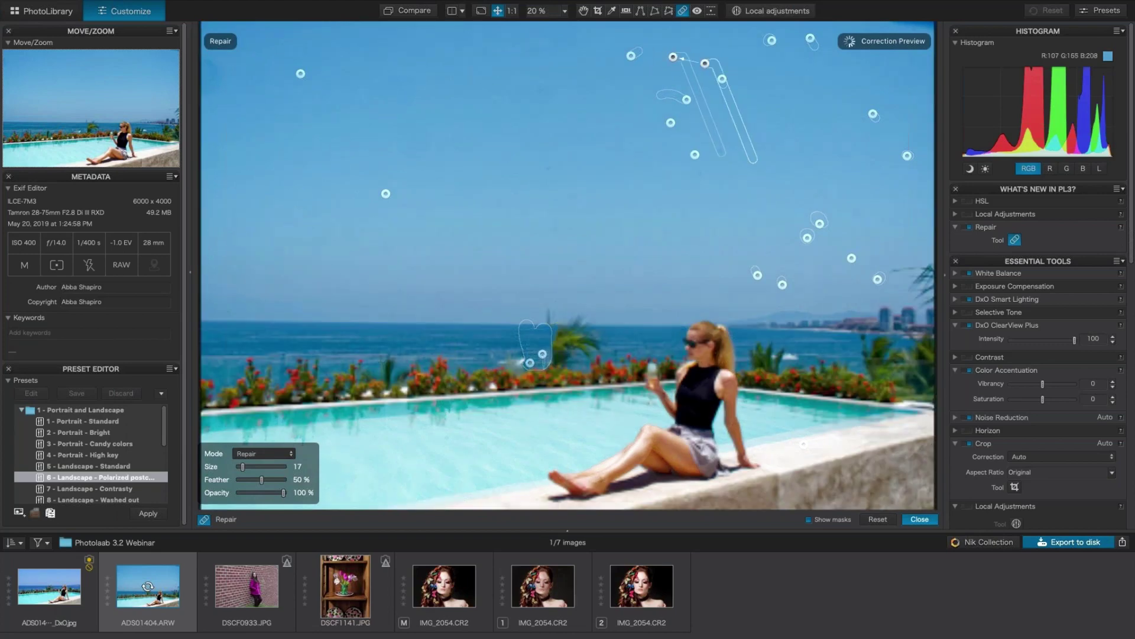
pyautogui.press('Delete')
pyautogui.click(676, 55)
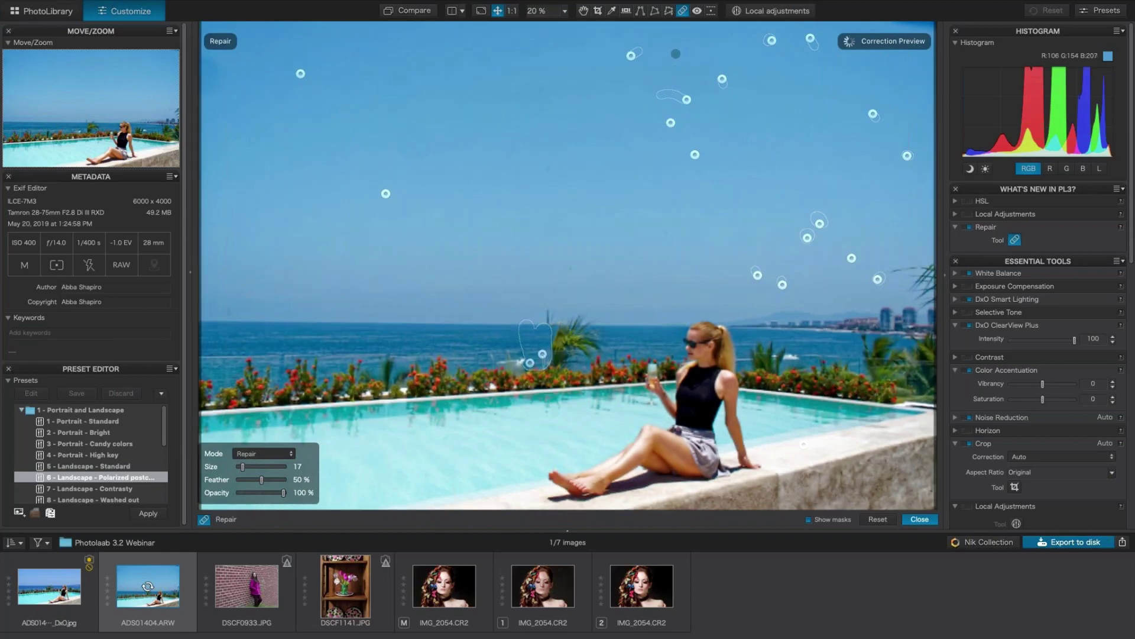
pyautogui.click(721, 153)
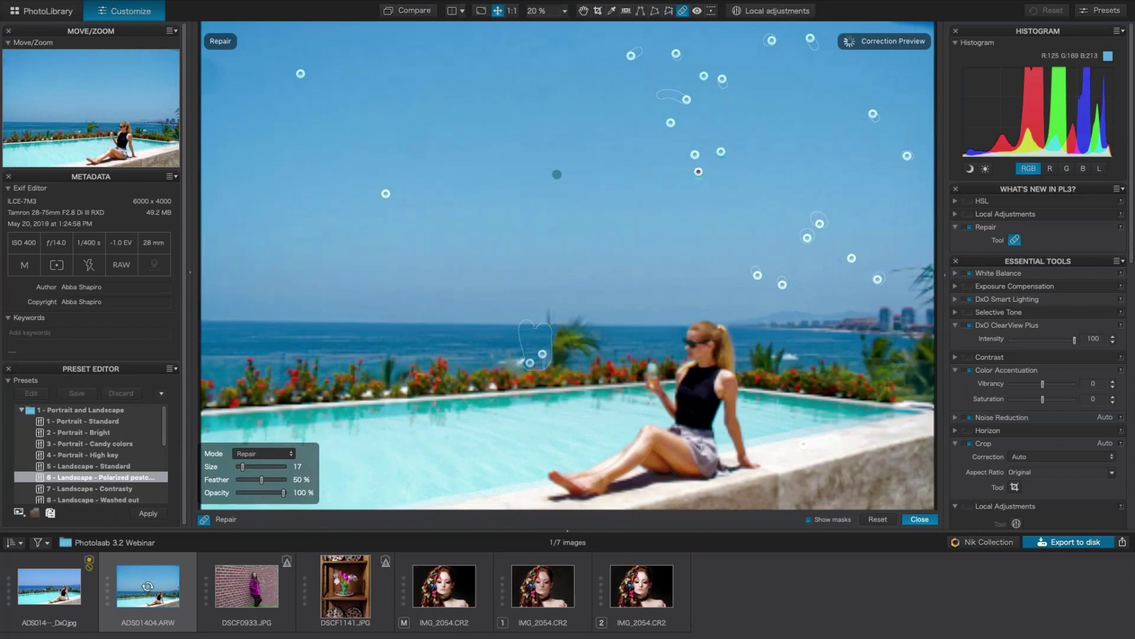
pyautogui.click(552, 170)
# Hide the repair masks, reset the DxO ClearView Plus intensity to 50 and switch that correction off
pyautogui.click(809, 521)
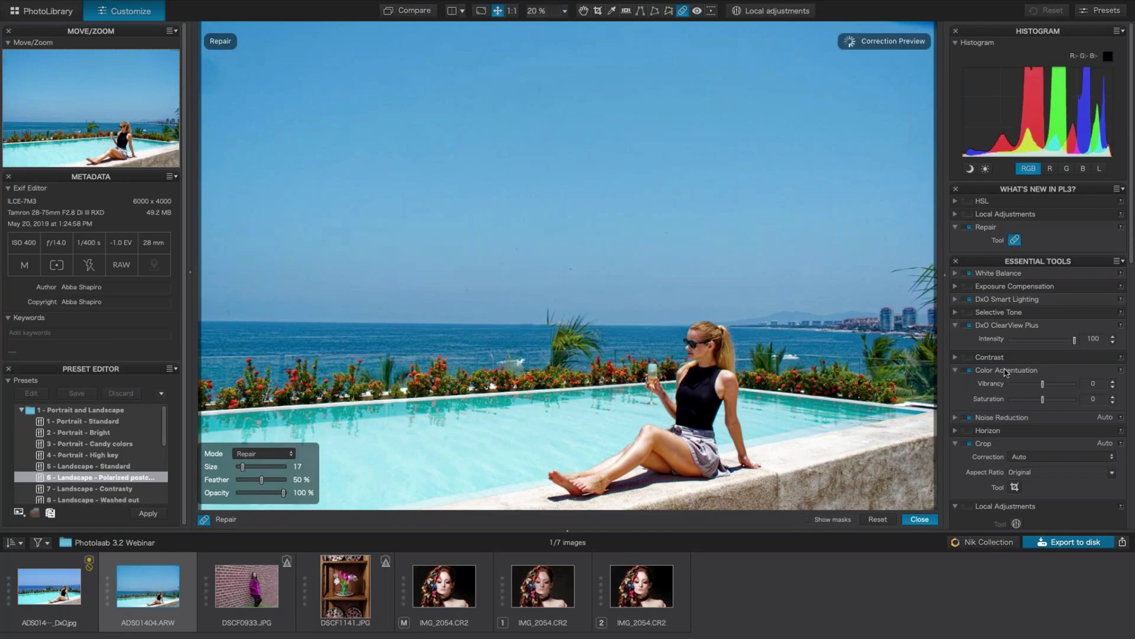
pyautogui.doubleClick(1050, 340)
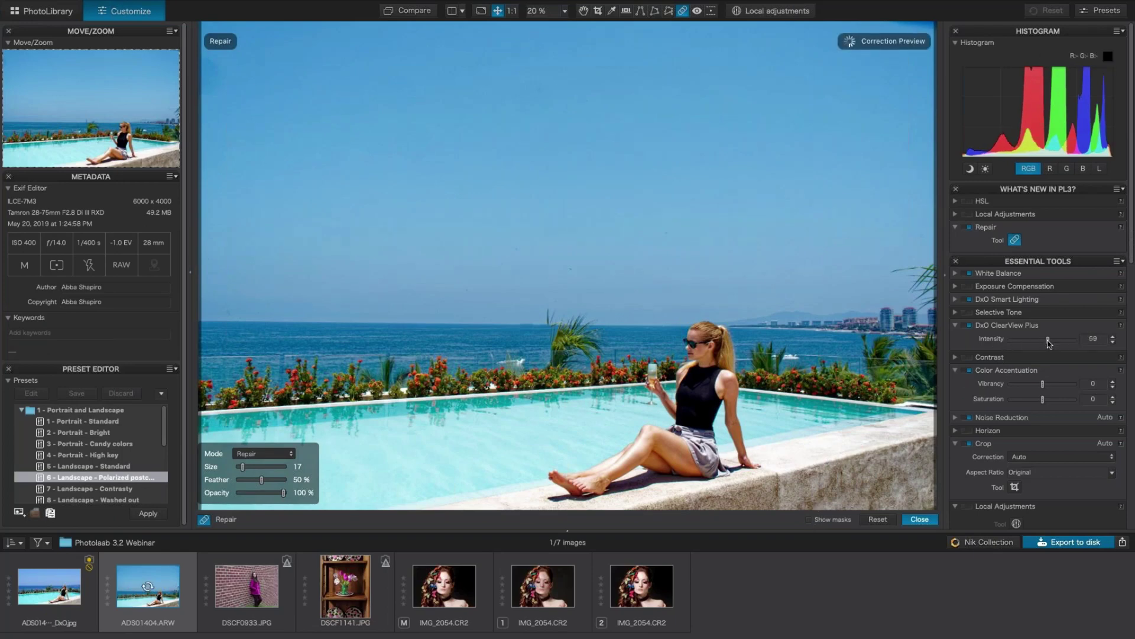
pyautogui.click(968, 326)
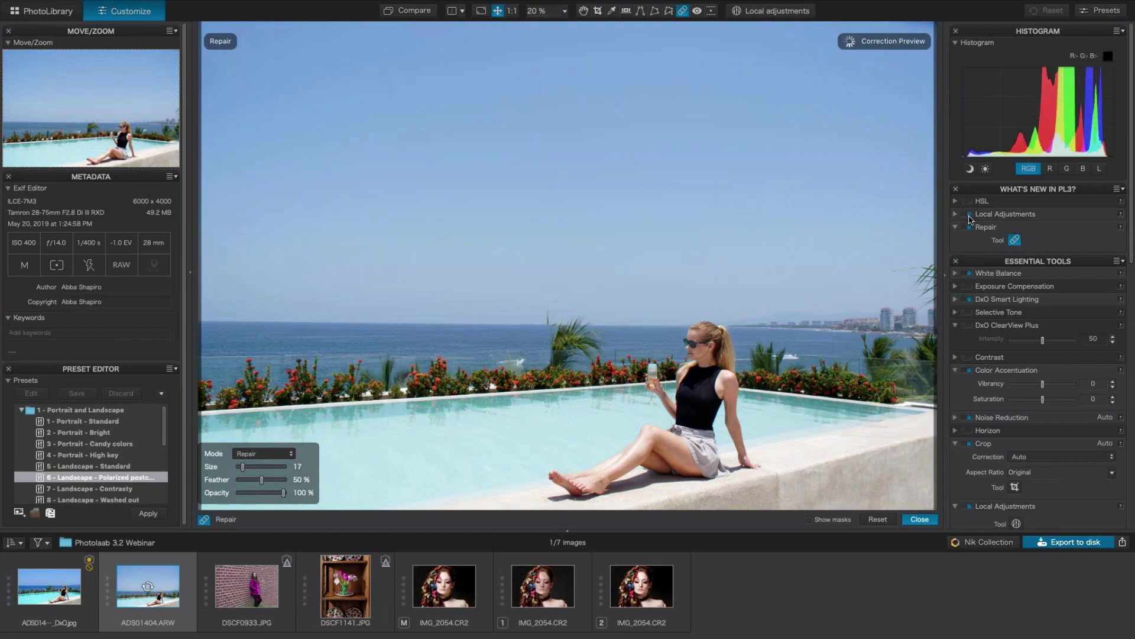
# Turn the Local Adjustments back on and increase the Vibrancy under Color Accentuation
pyautogui.click(969, 215)
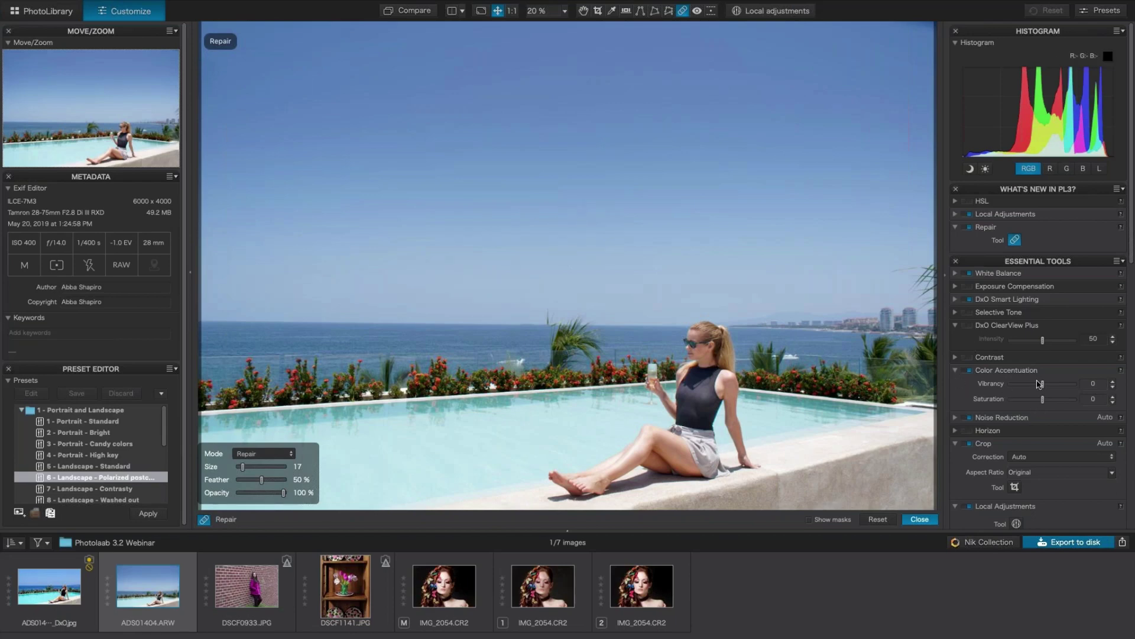
pyautogui.moveTo(1043, 386); pyautogui.dragTo(1061, 387)
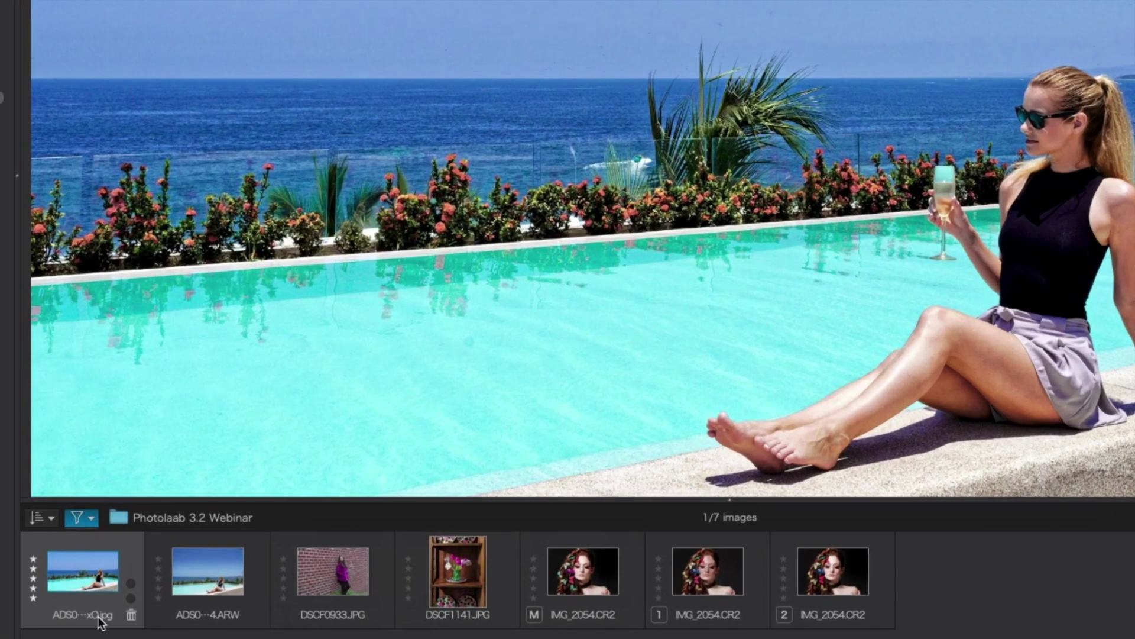
pyautogui.moveTo(100, 621)
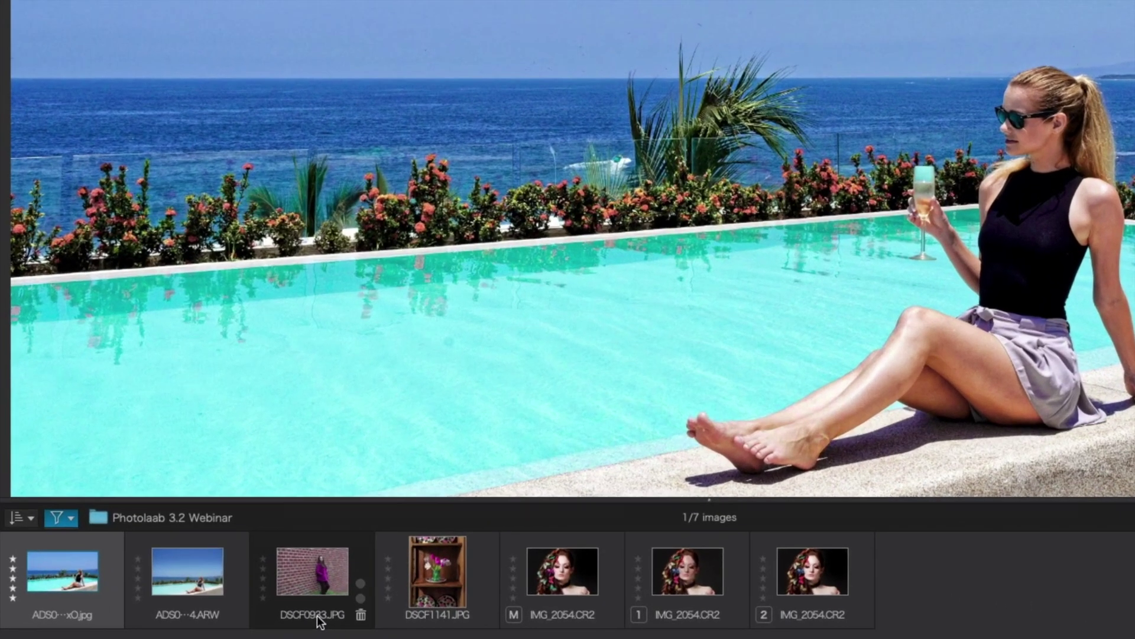
pyautogui.moveTo(320, 620)
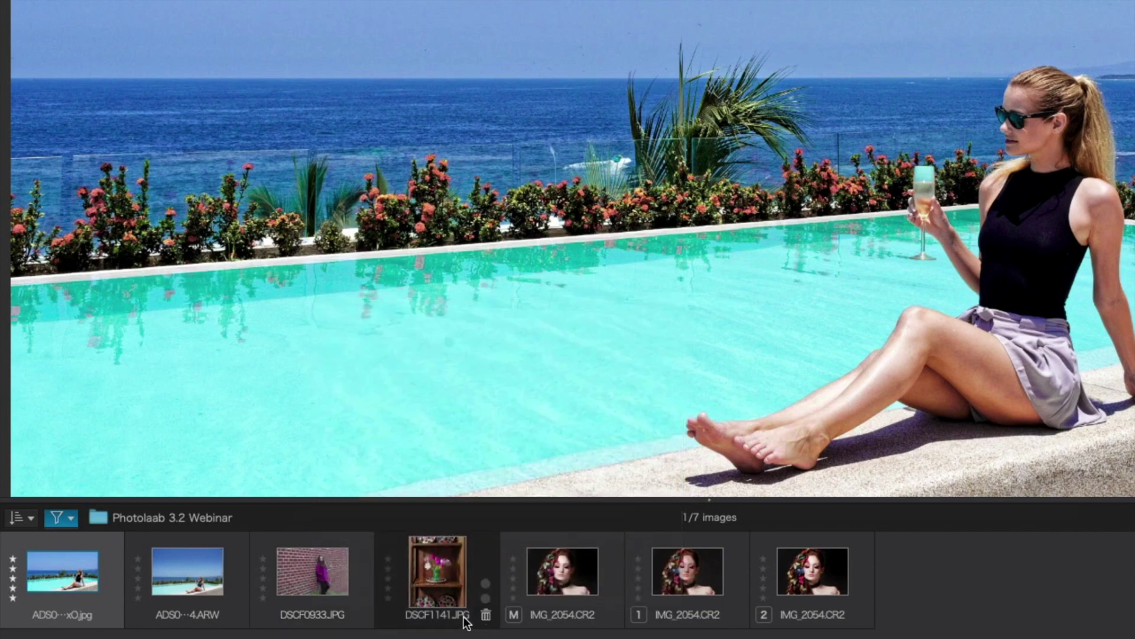
pyautogui.moveTo(461, 619)
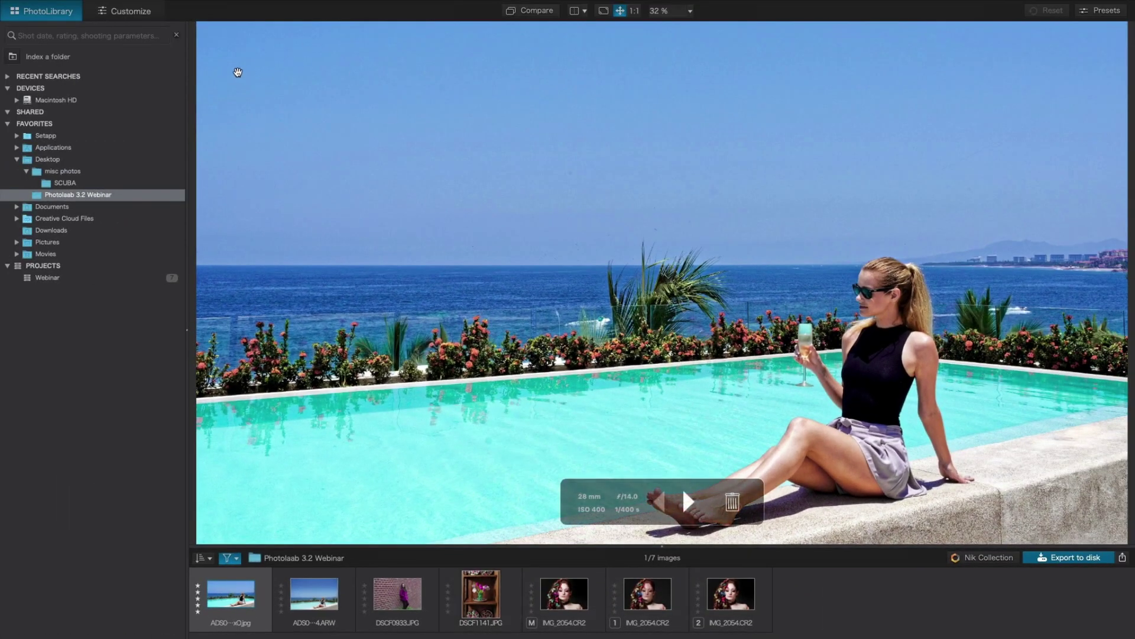
# Search the PhotoLibrary for the keyword with the model's first name and enlarge the thumbnail browser to several rows
pyautogui.click(153, 35)
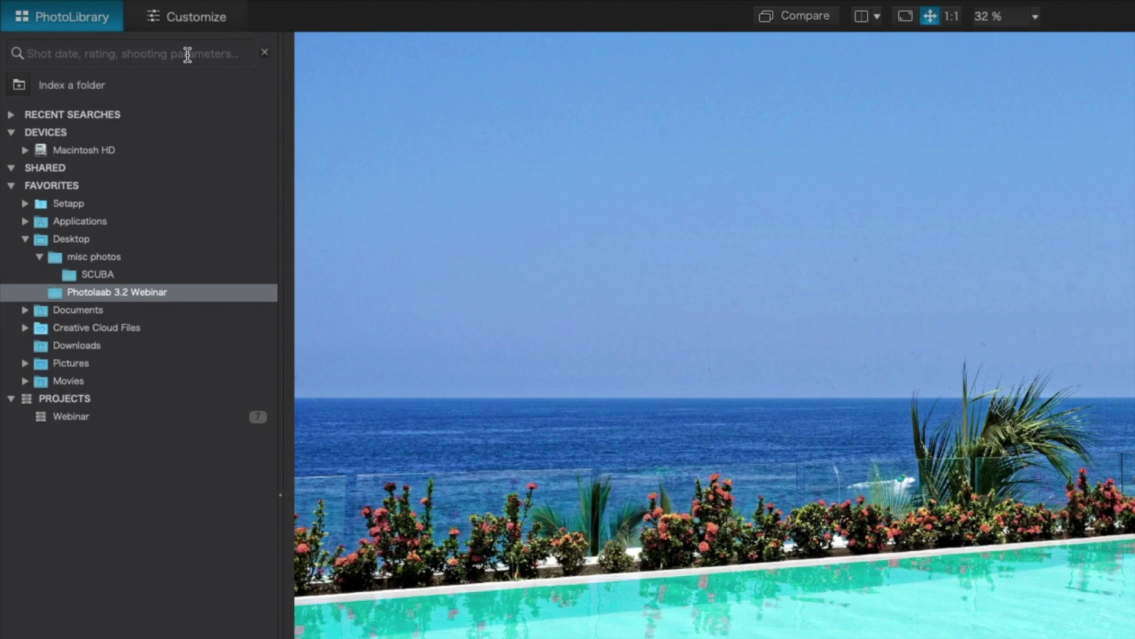
pyautogui.write('Oli')
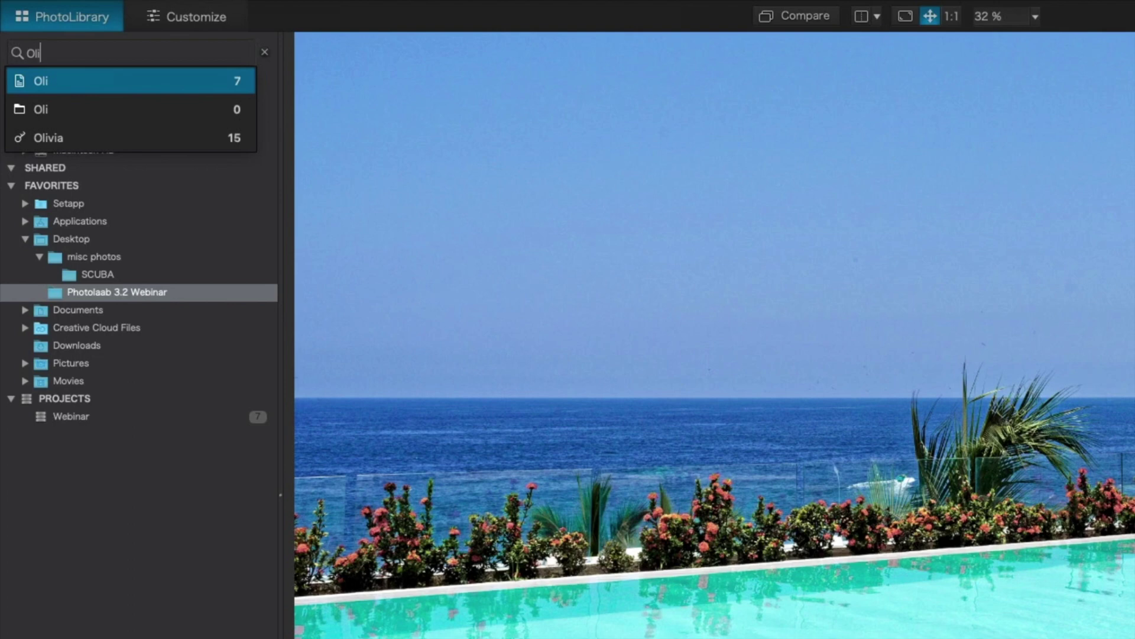
pyautogui.write('via')
pyautogui.click(172, 137)
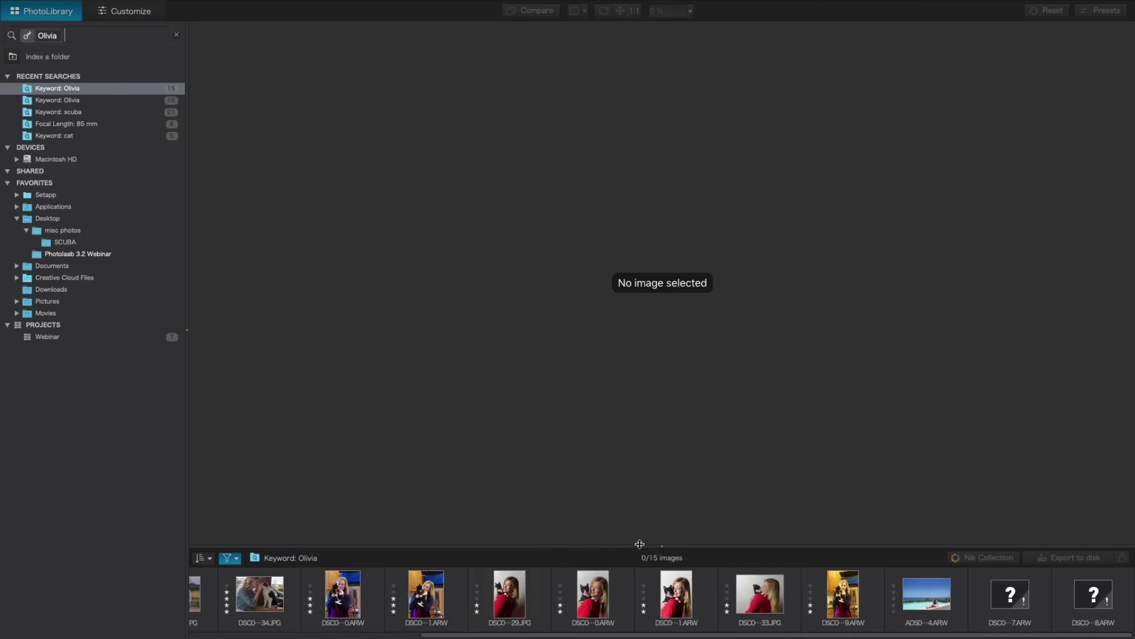
pyautogui.moveTo(662, 545); pyautogui.dragTo(744, 370)
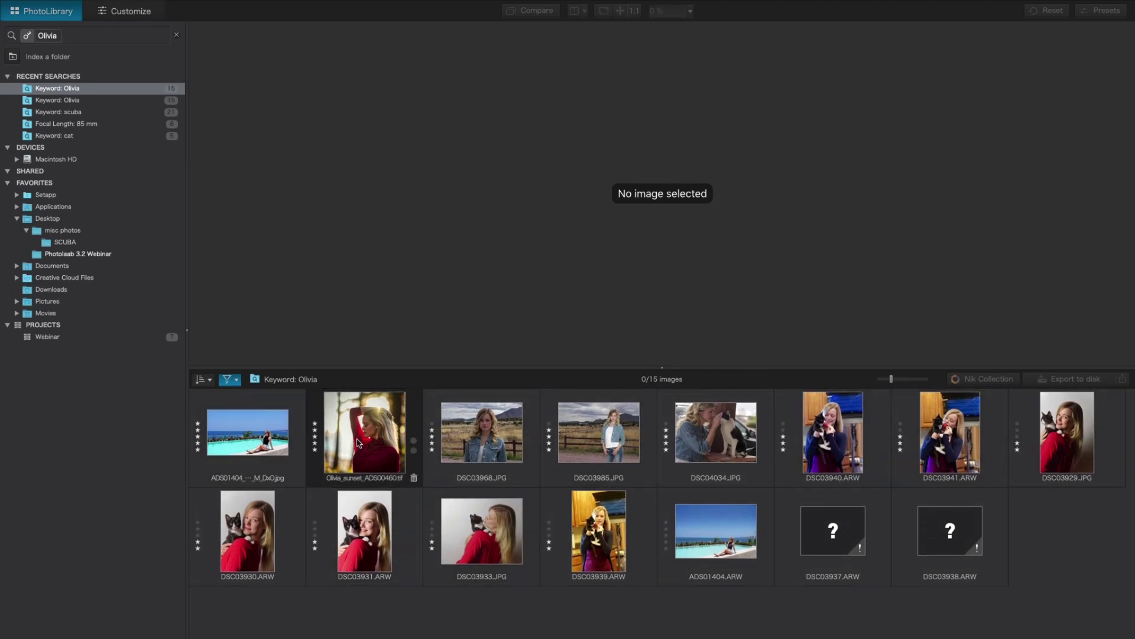
# Open the recent search for the keyword scuba and select all of its images
pyautogui.click(64, 115)
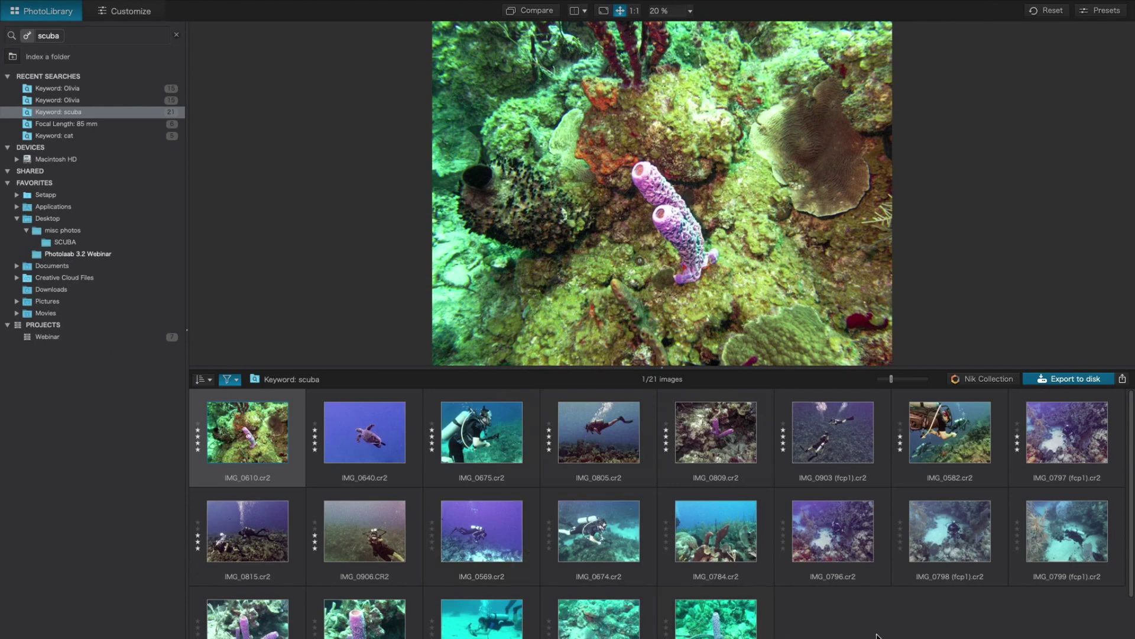
pyautogui.click(882, 618)
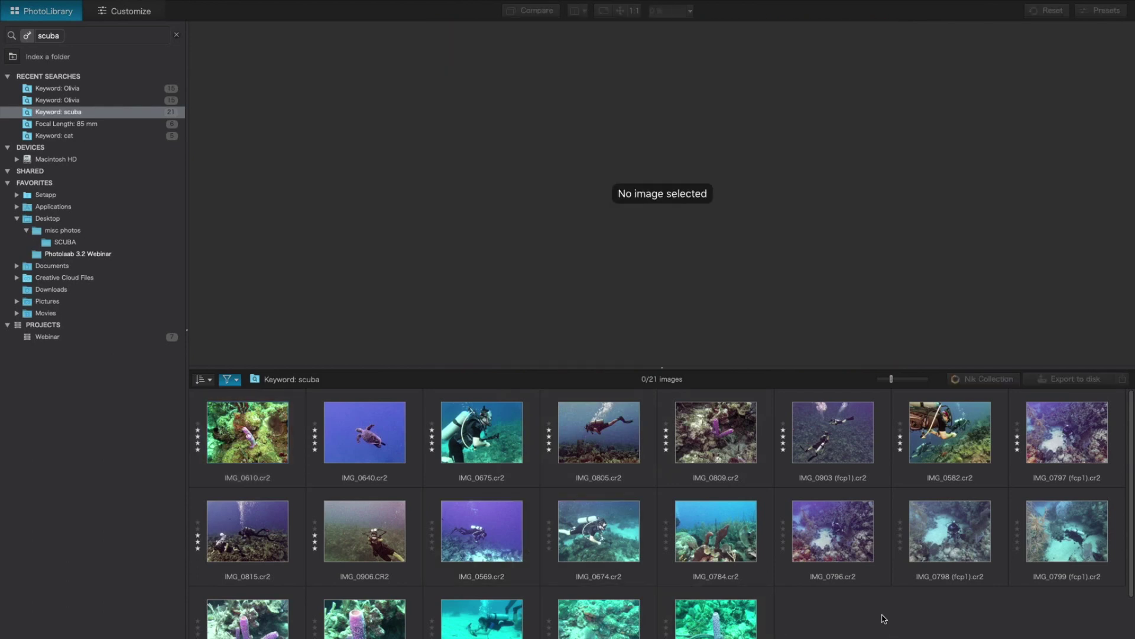
pyautogui.press('super+a')
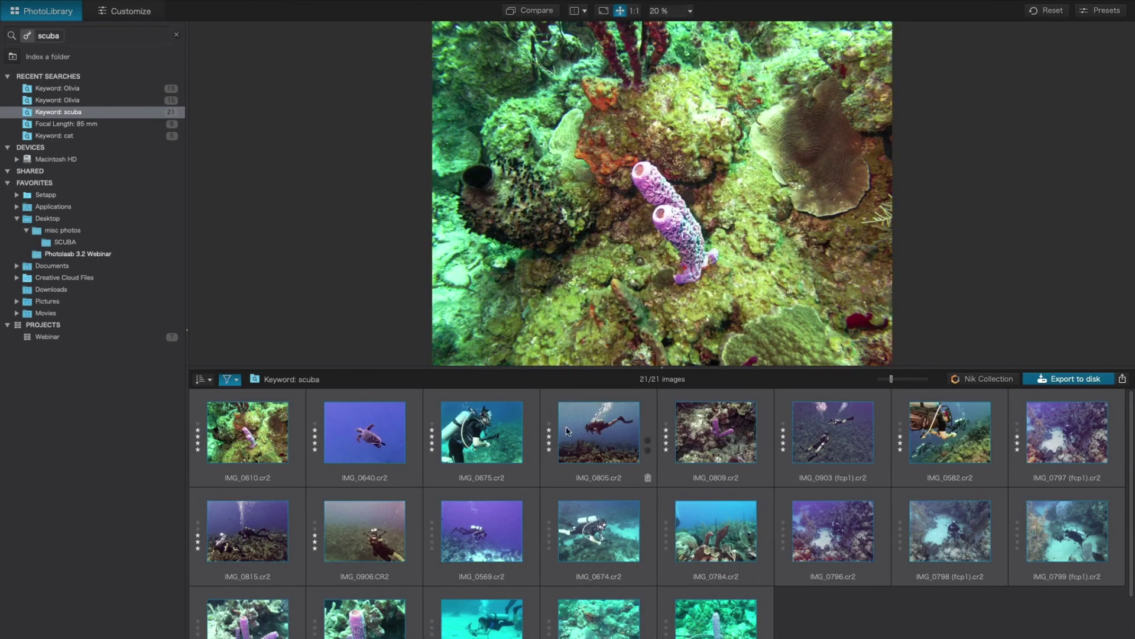
# Create a project named Scuba from the selected scuba images
pyautogui.rightClick(572, 435)
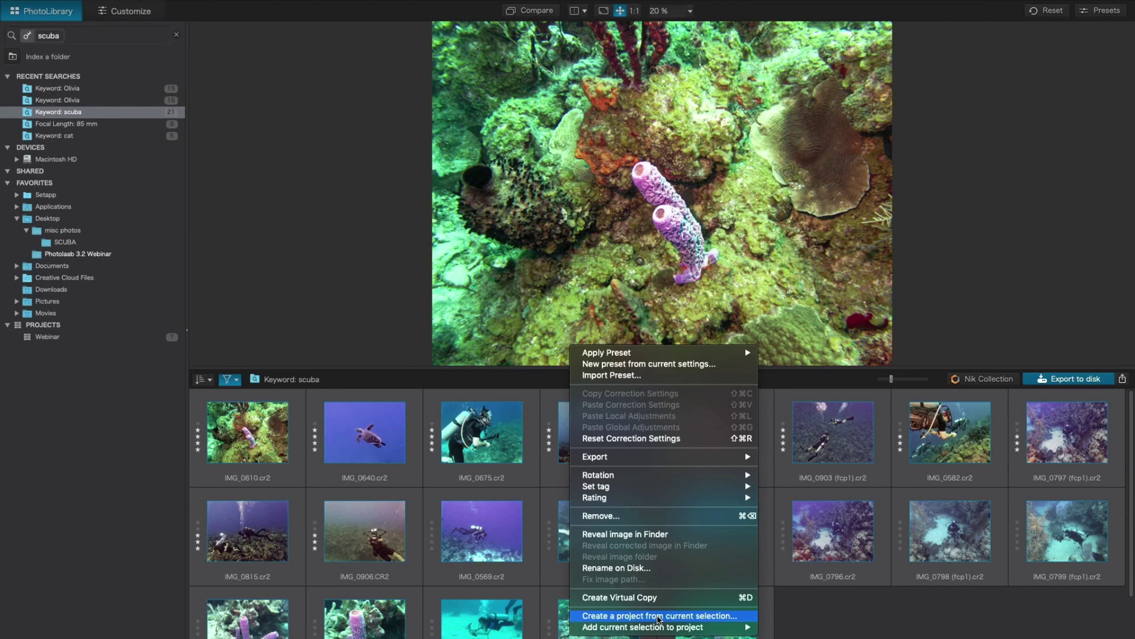
pyautogui.click(659, 617)
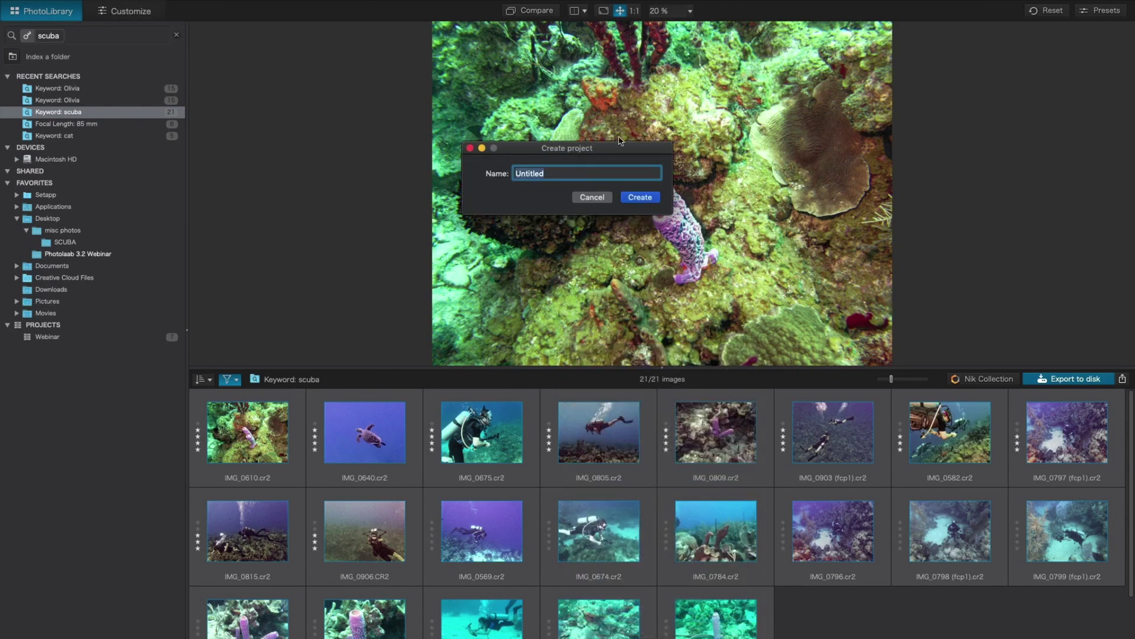
pyautogui.write('Scuba')
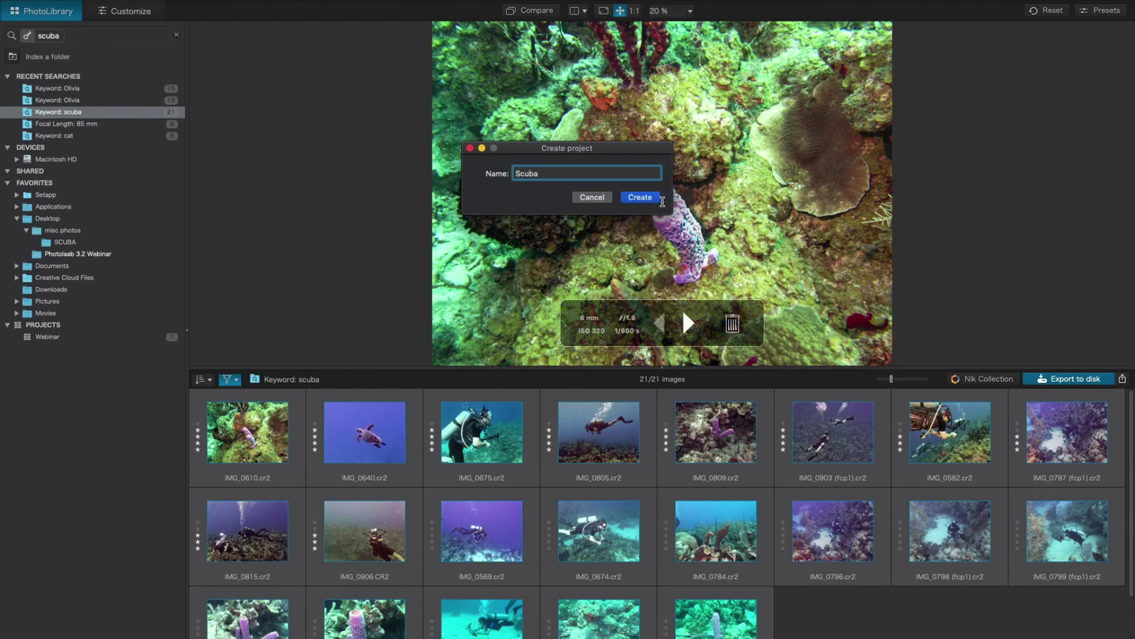
pyautogui.click(649, 198)
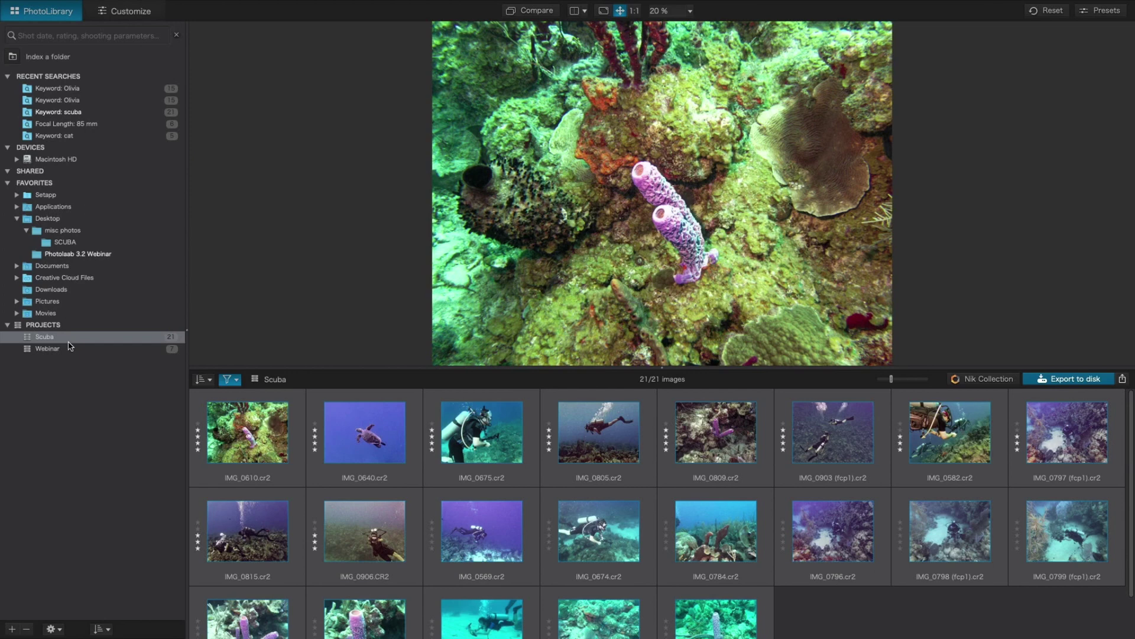
# Open the latest recent search for the model's first name and look at the project options for the sunset portrait
pyautogui.click(71, 88)
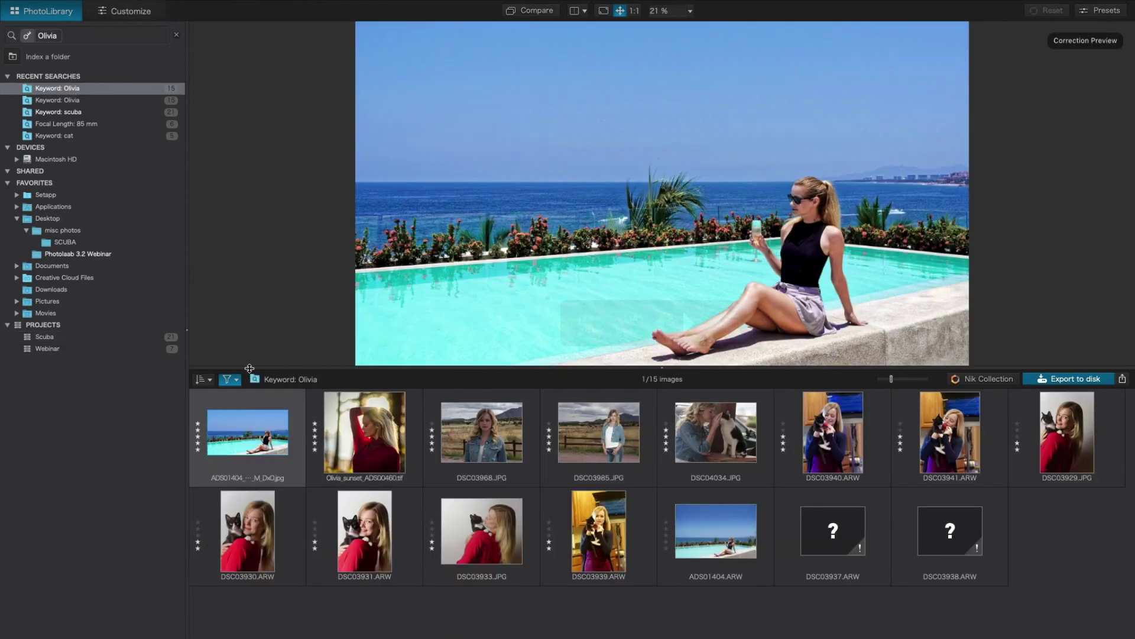
pyautogui.rightClick(378, 441)
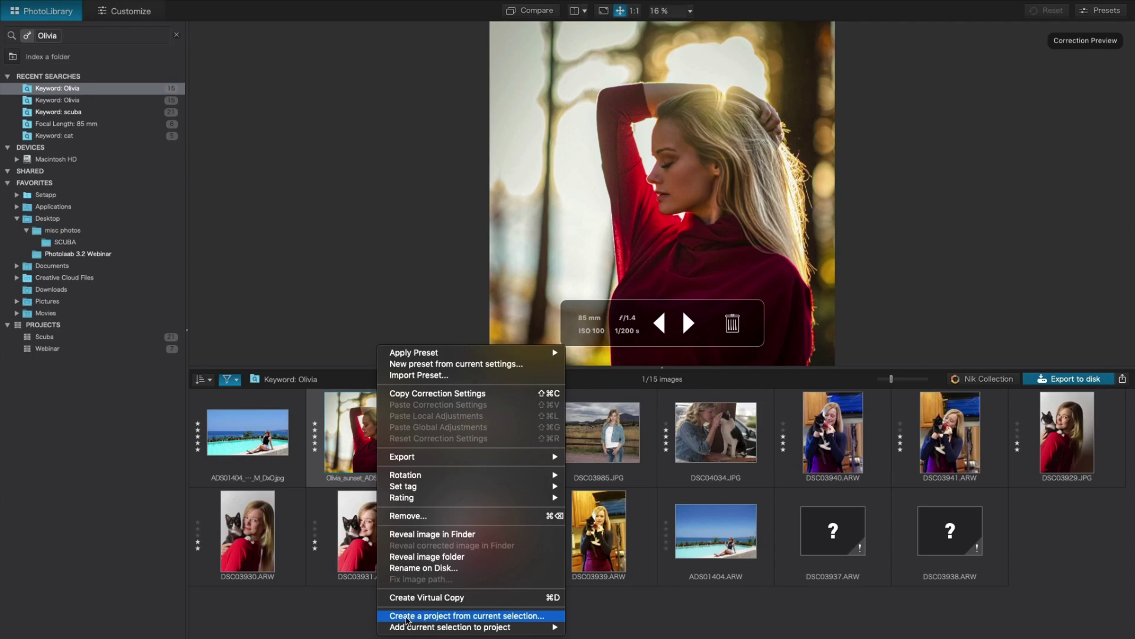
pyautogui.moveTo(406, 625)
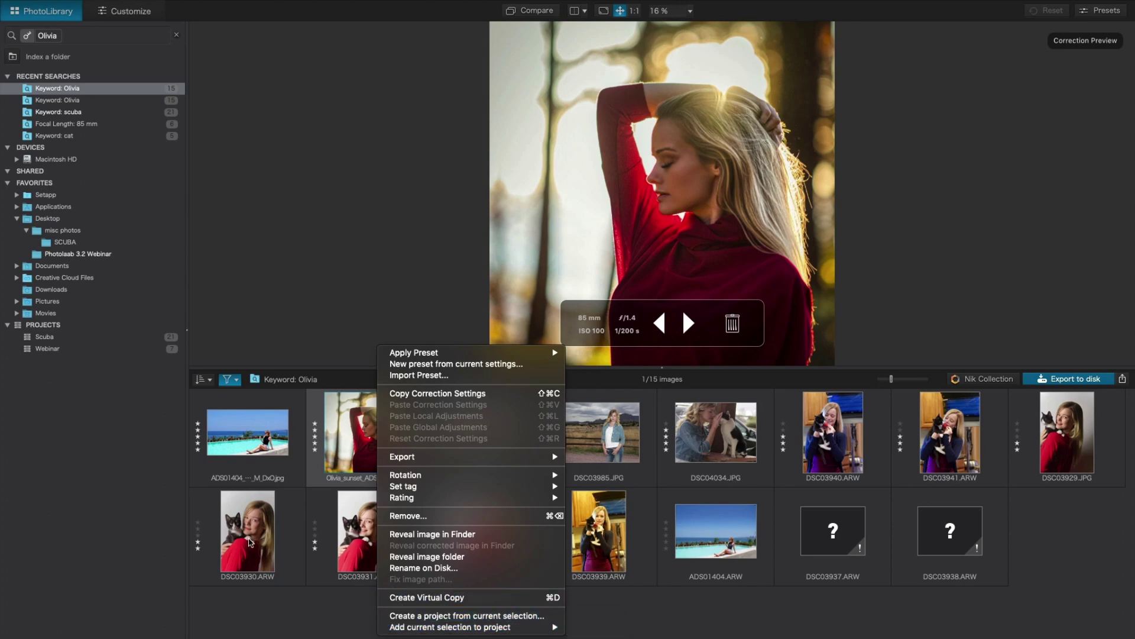
pyautogui.click(113, 465)
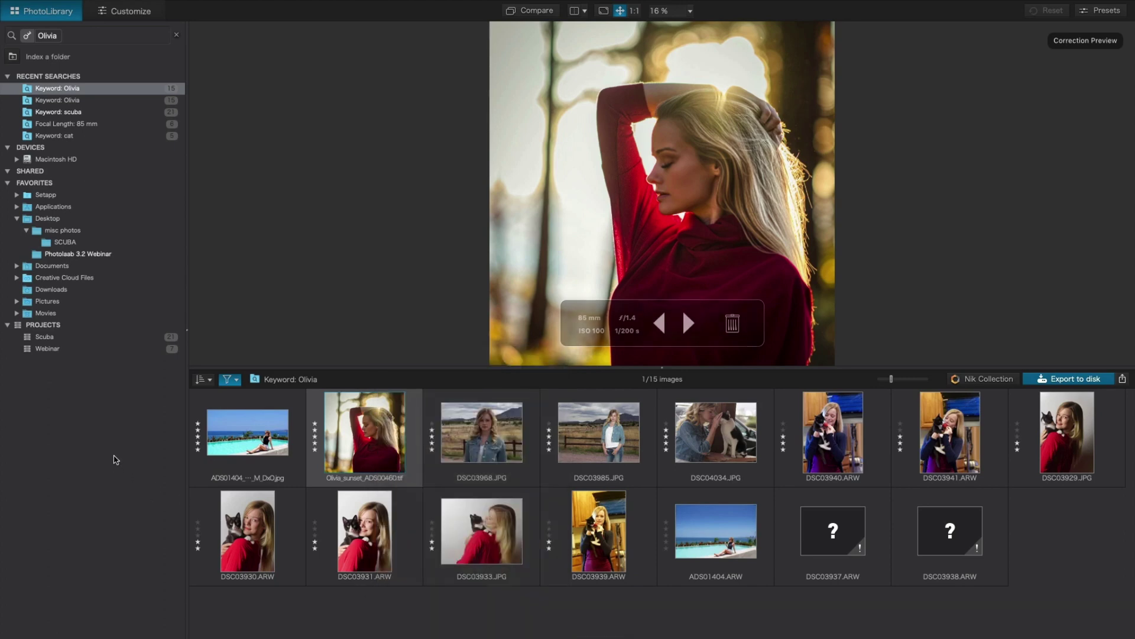
# Show the misc photos folder with the thumbnail browser reduced to a single row, and open its sunset portrait for customizing
pyautogui.click(65, 232)
pyautogui.moveTo(682, 307)
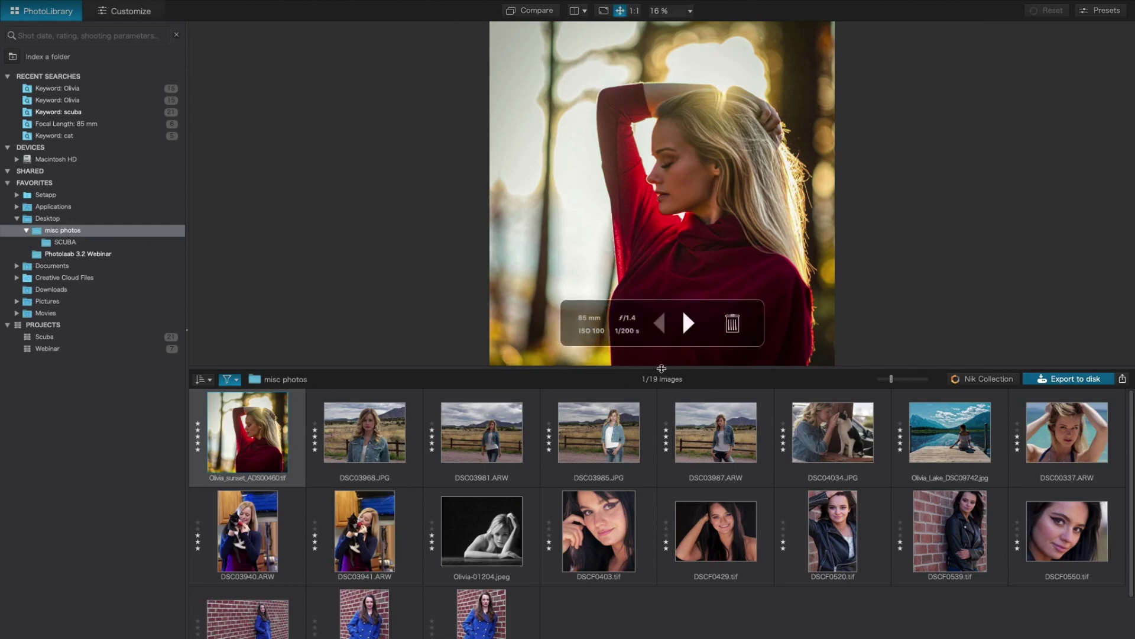
pyautogui.moveTo(662, 367); pyautogui.dragTo(697, 533)
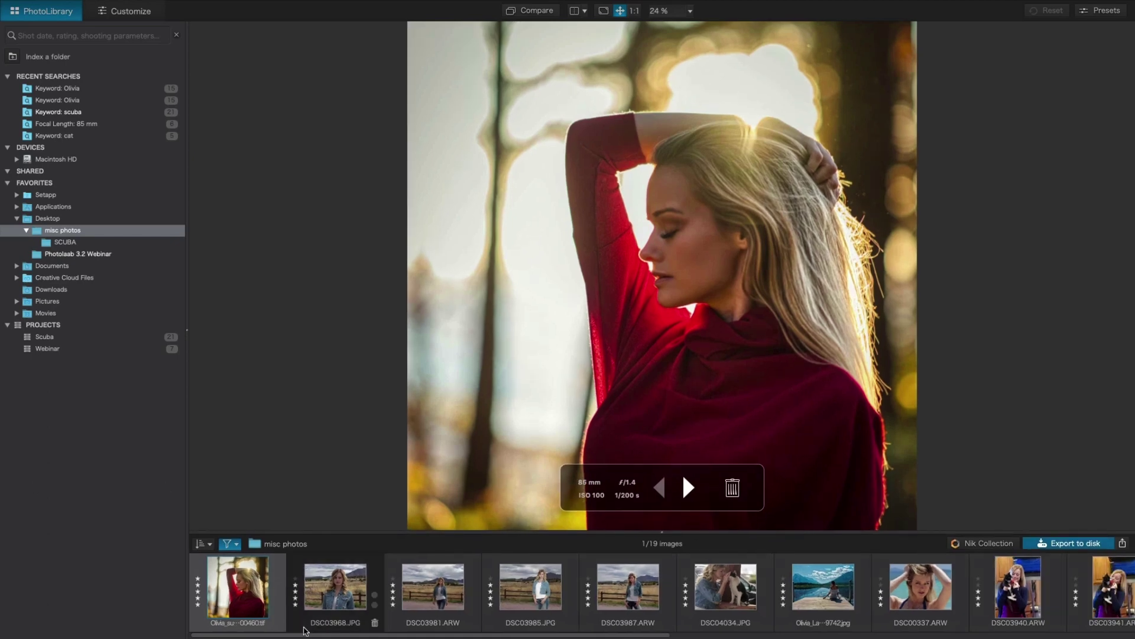
pyautogui.moveTo(246, 597)
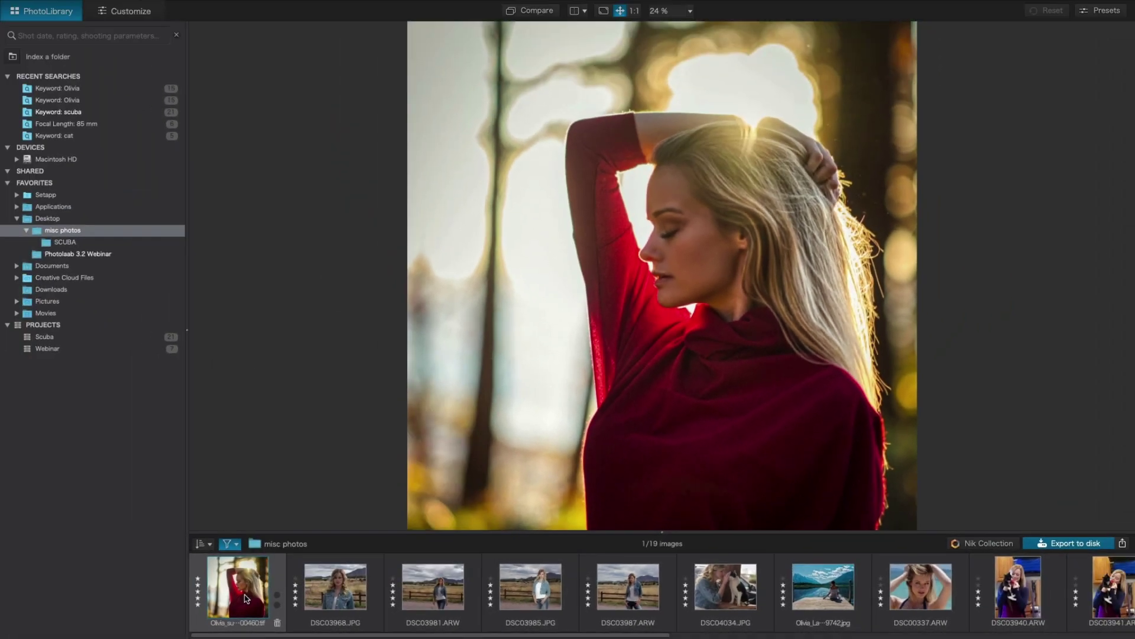
pyautogui.doubleClick(82, 586)
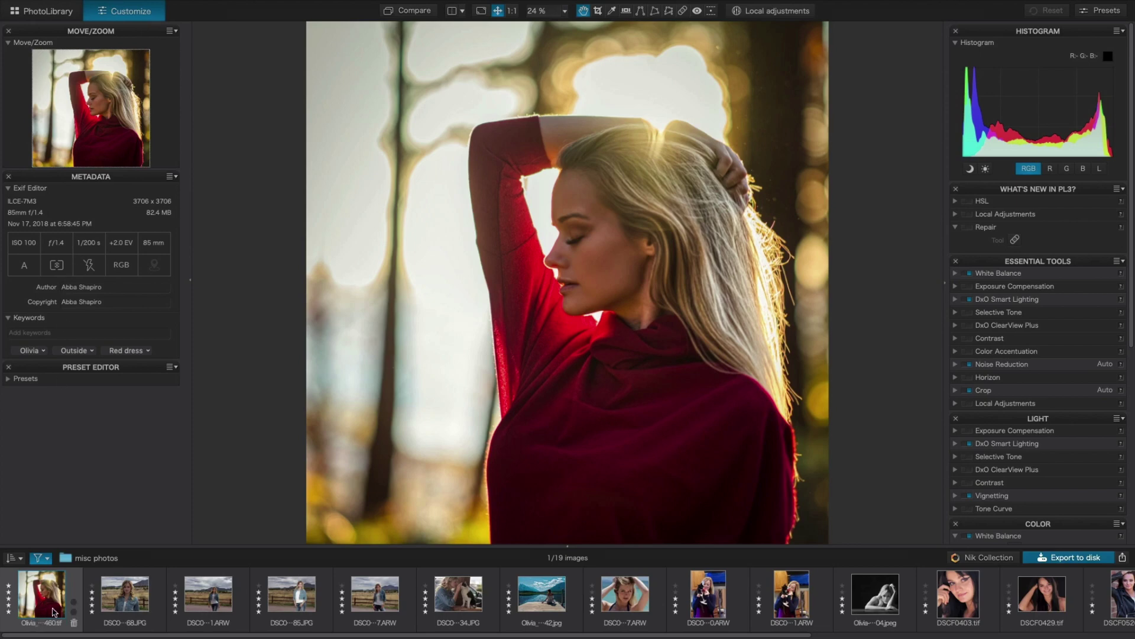
# Examine the keywords assigned to DSC03968.JPG and to the woman-and-cat photo DSC04034.JPG
pyautogui.moveTo(55, 613)
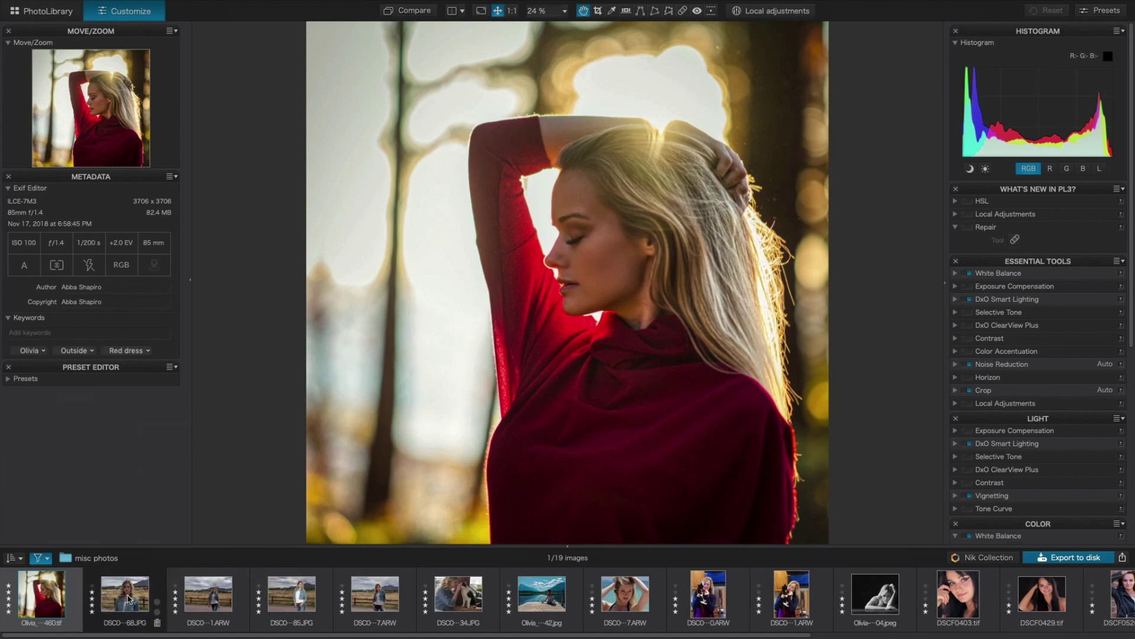
pyautogui.click(129, 599)
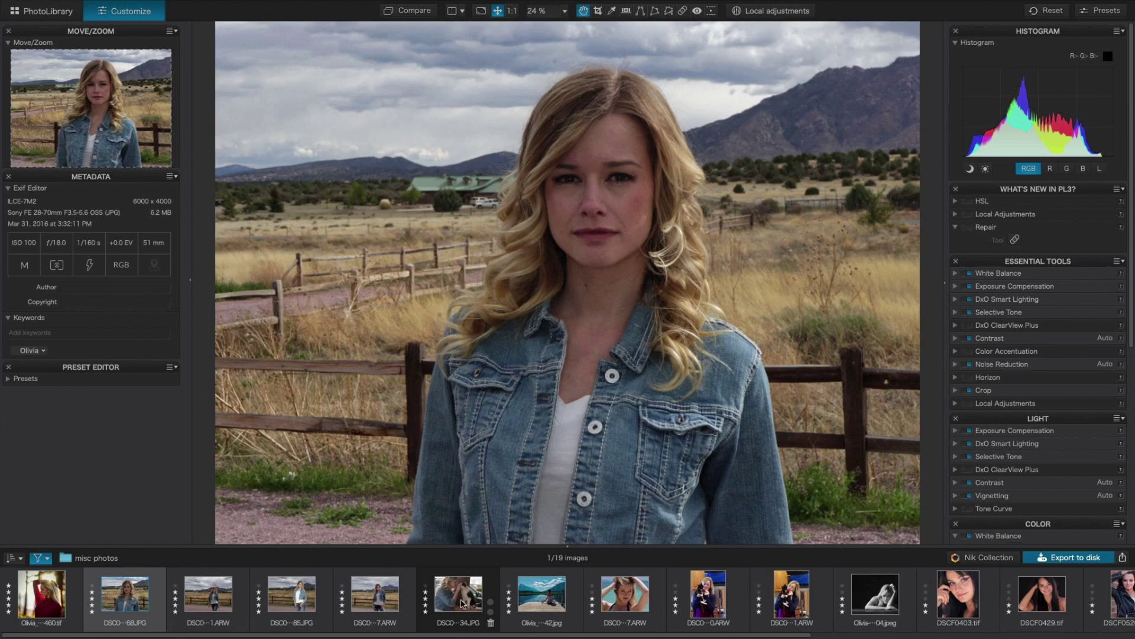
pyautogui.click(462, 603)
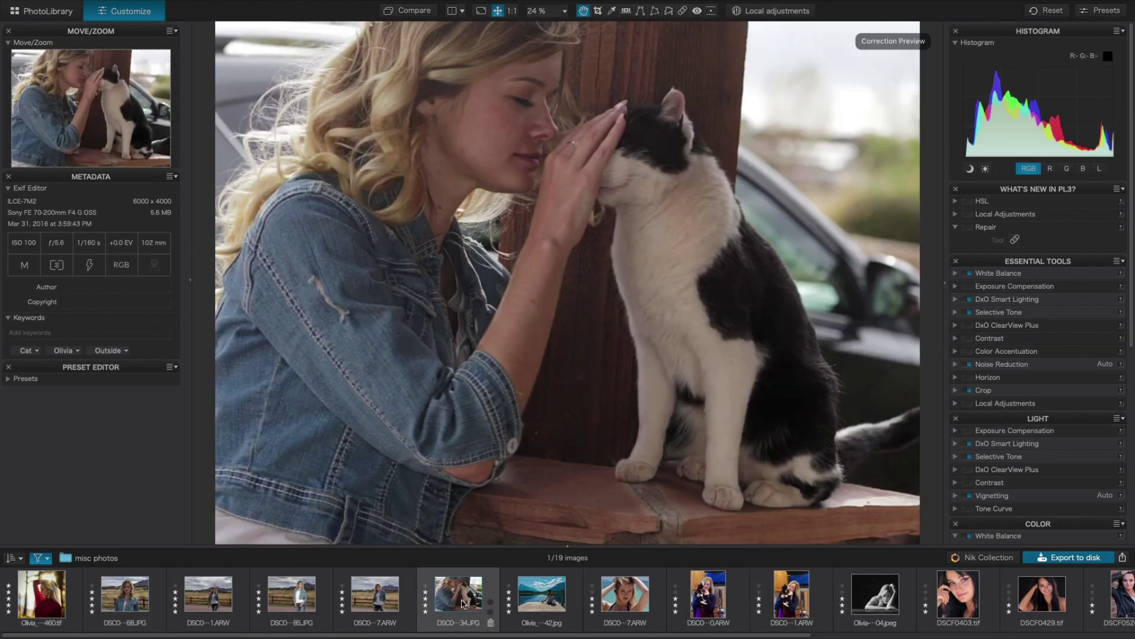
pyautogui.moveTo(467, 601)
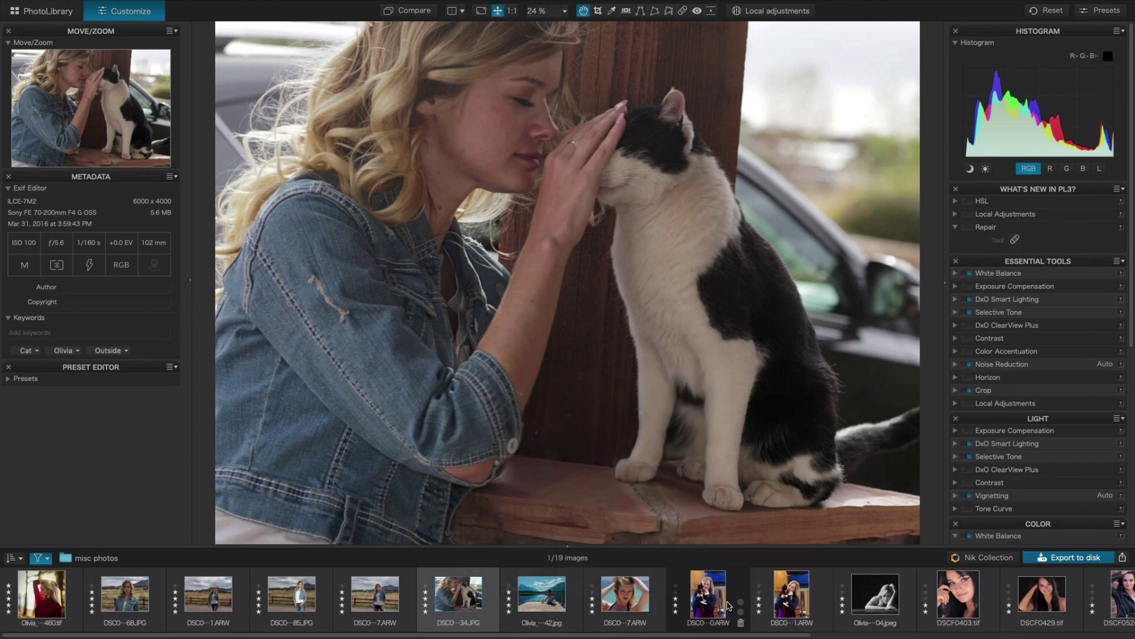
pyautogui.moveTo(719, 607)
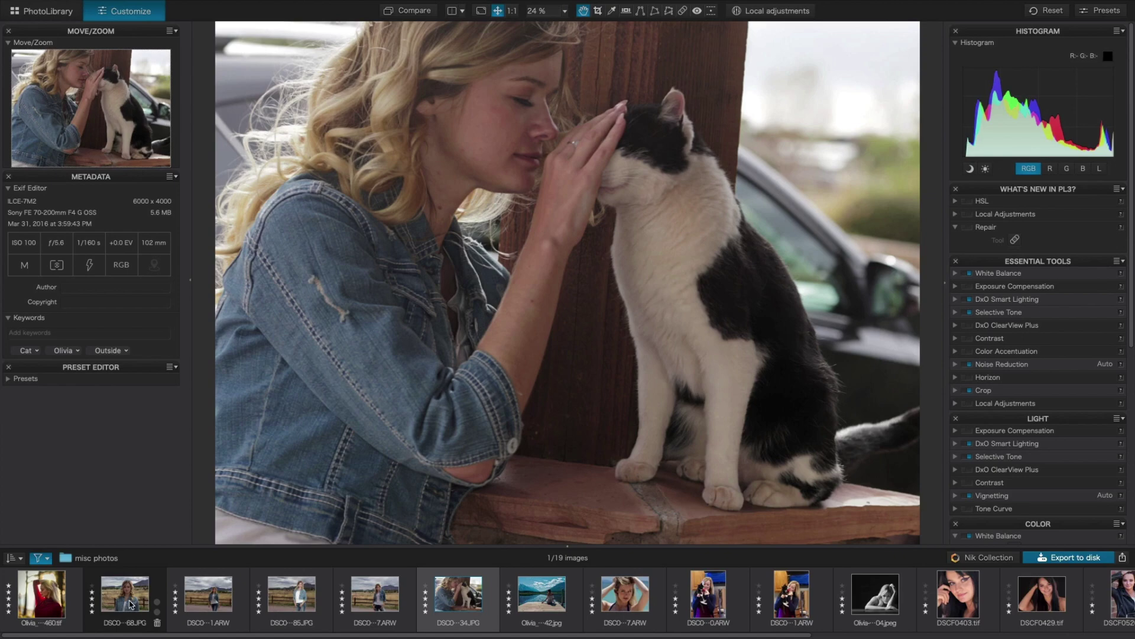
# Add the keyword Jean Jacket to DSC03968.JPG
pyautogui.click(131, 603)
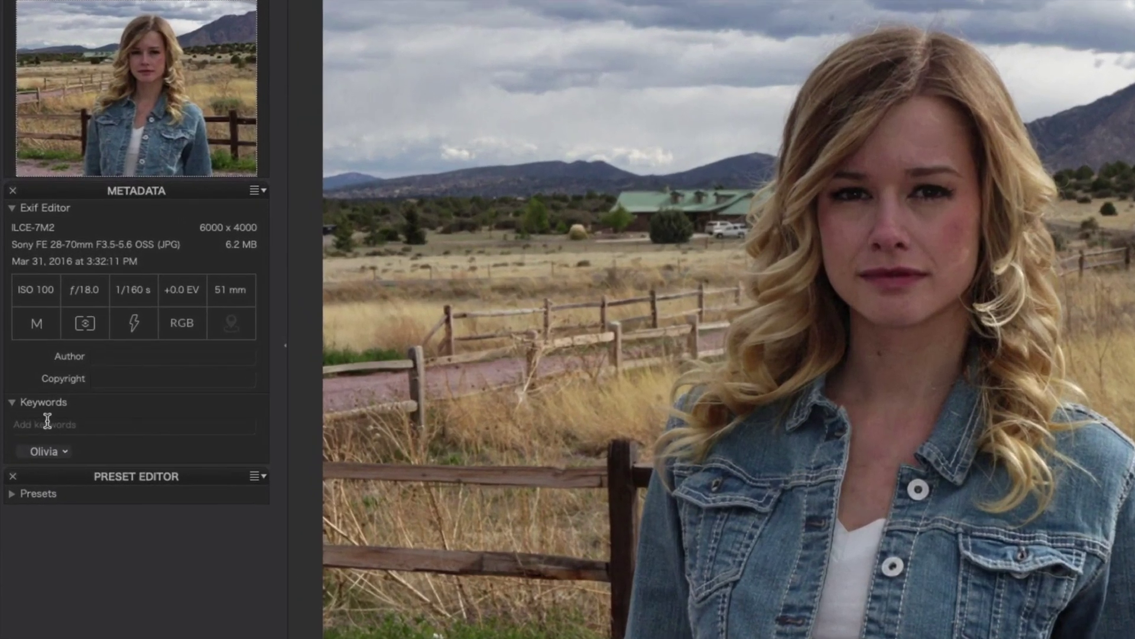
pyautogui.click(47, 423)
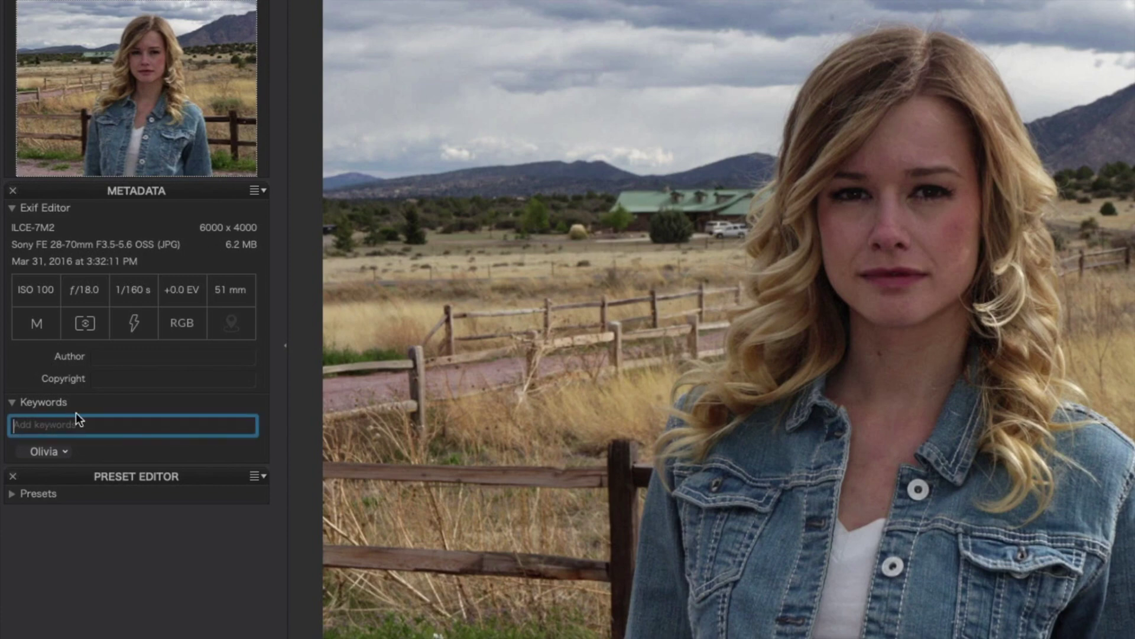
pyautogui.write('Jean Jacket')
pyautogui.press('Return')
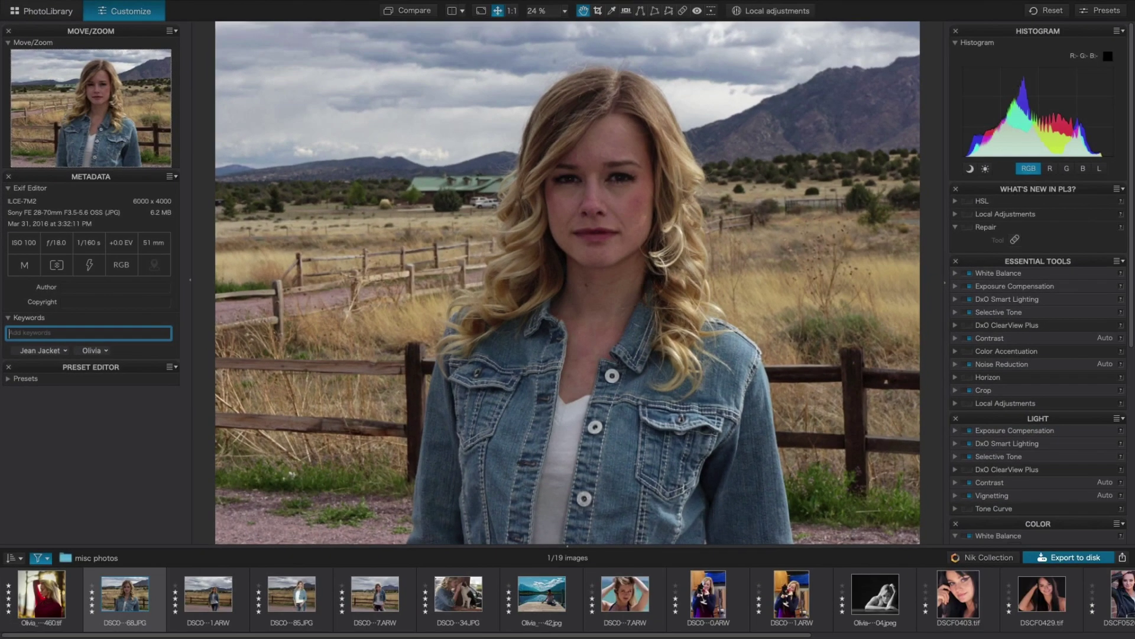
# Enter the suggested keyword Jean Jacket for DSC03981.ARW
pyautogui.moveTo(136, 598)
pyautogui.click(210, 602)
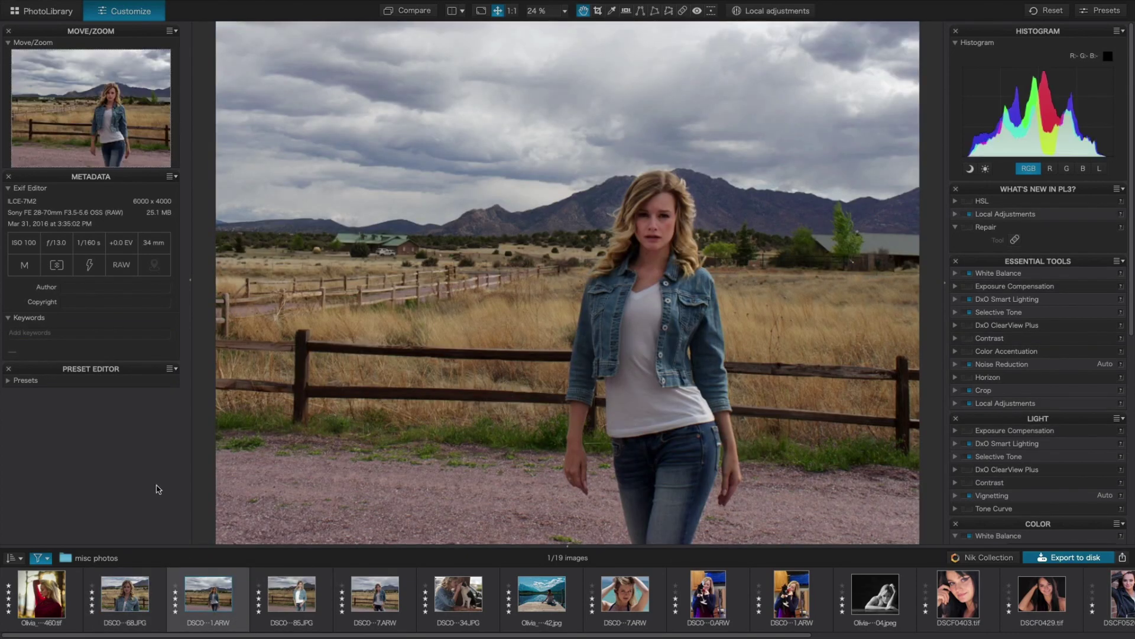
pyautogui.click(65, 332)
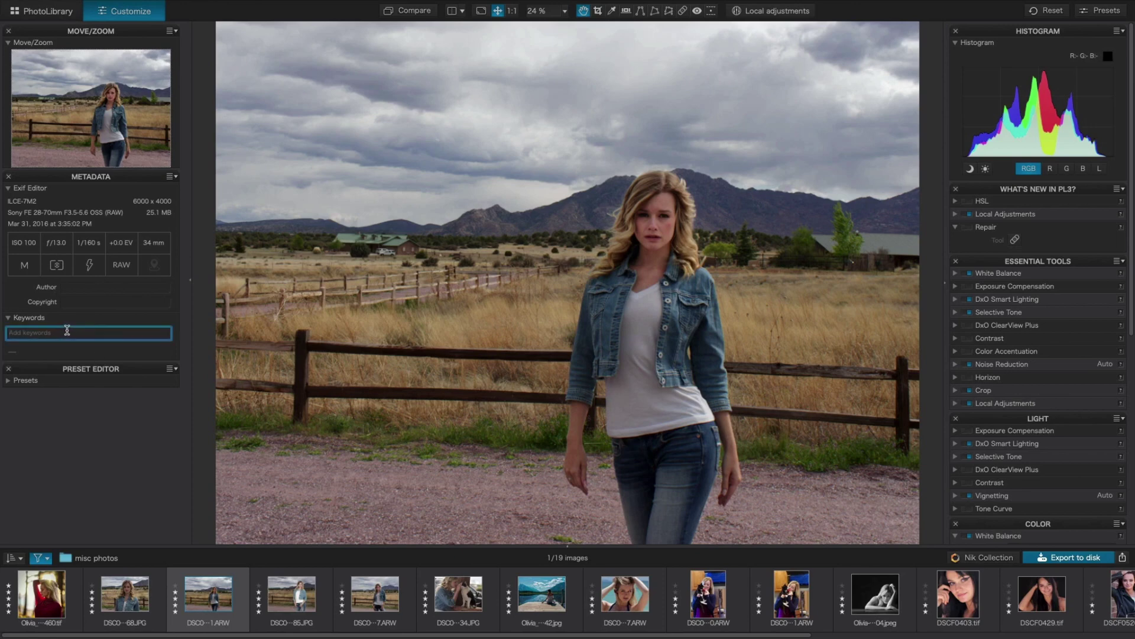
pyautogui.write('J')
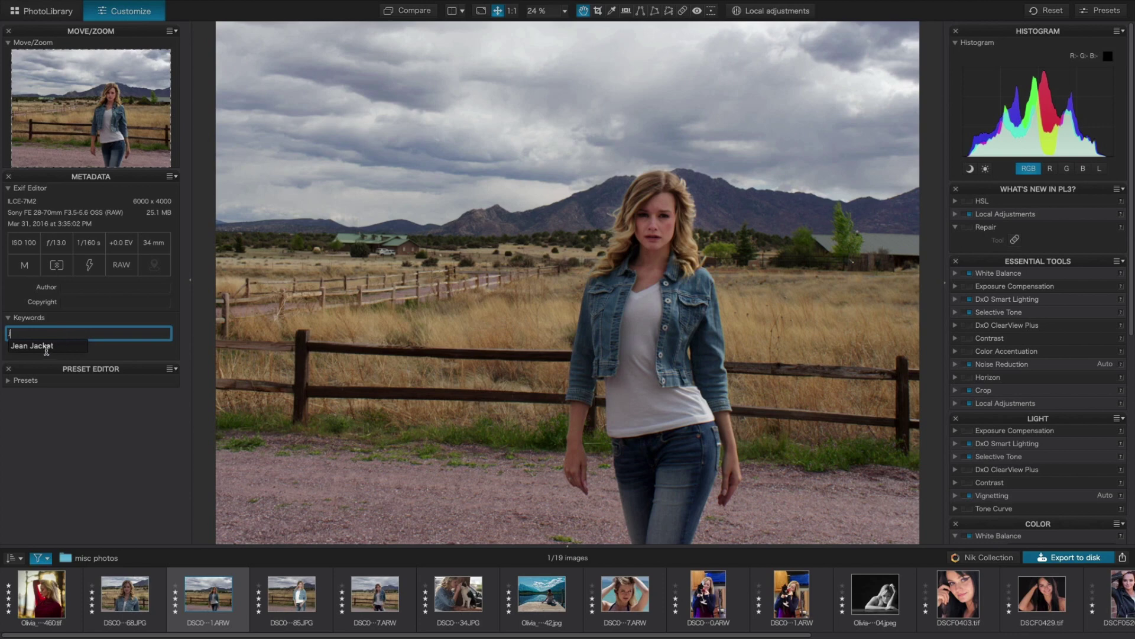
pyautogui.click(45, 345)
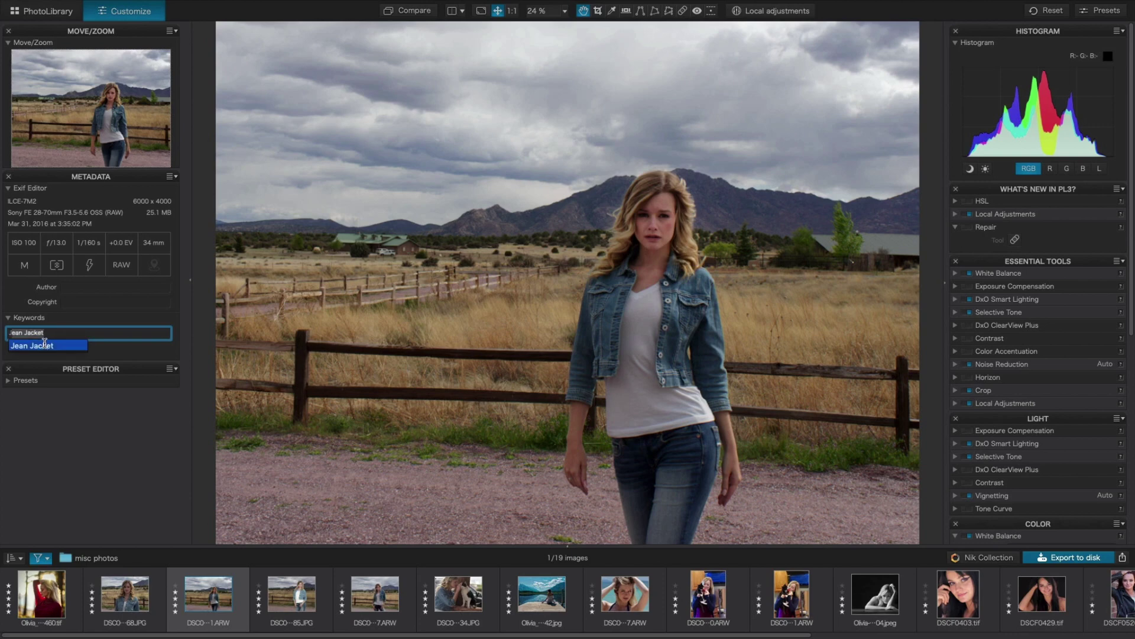
pyautogui.click(44, 344)
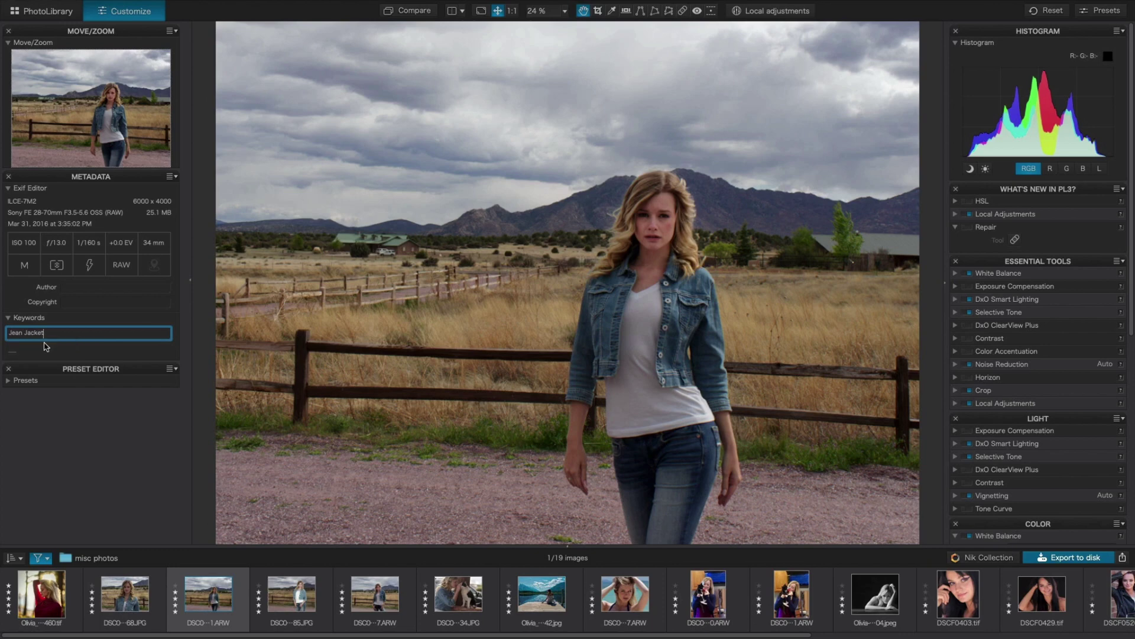
# Select the five images from DSC03968.JPG through DSC04034.JPG and apply the keyword Jean Jacket to all of them
pyautogui.keyDown('super'); pyautogui.click(136, 604); pyautogui.keyUp('super')
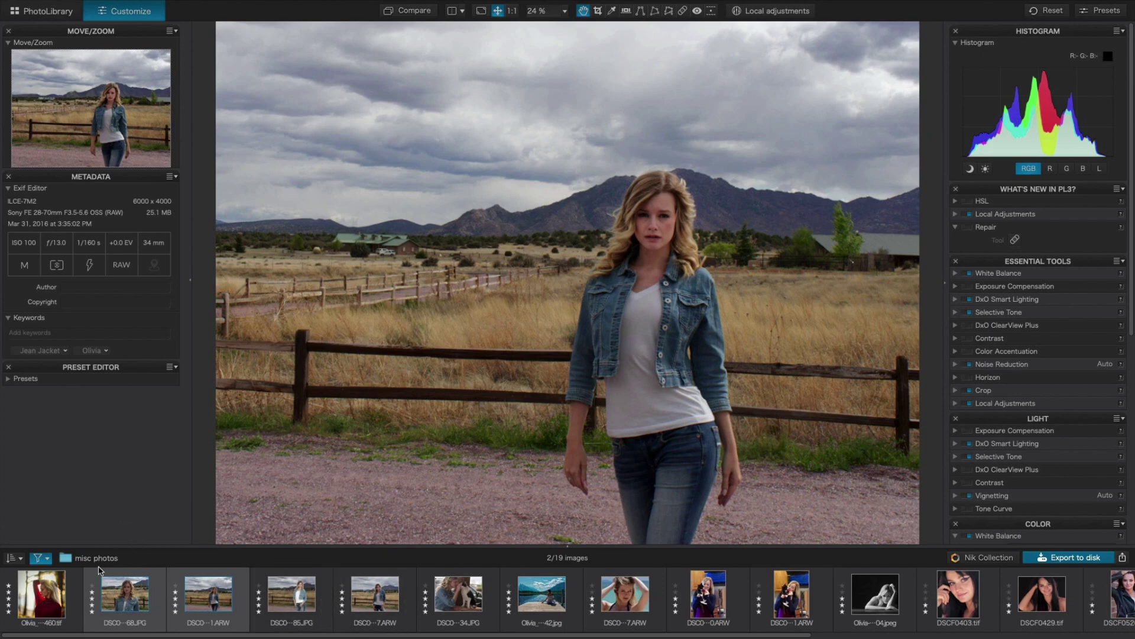
pyautogui.click(461, 603)
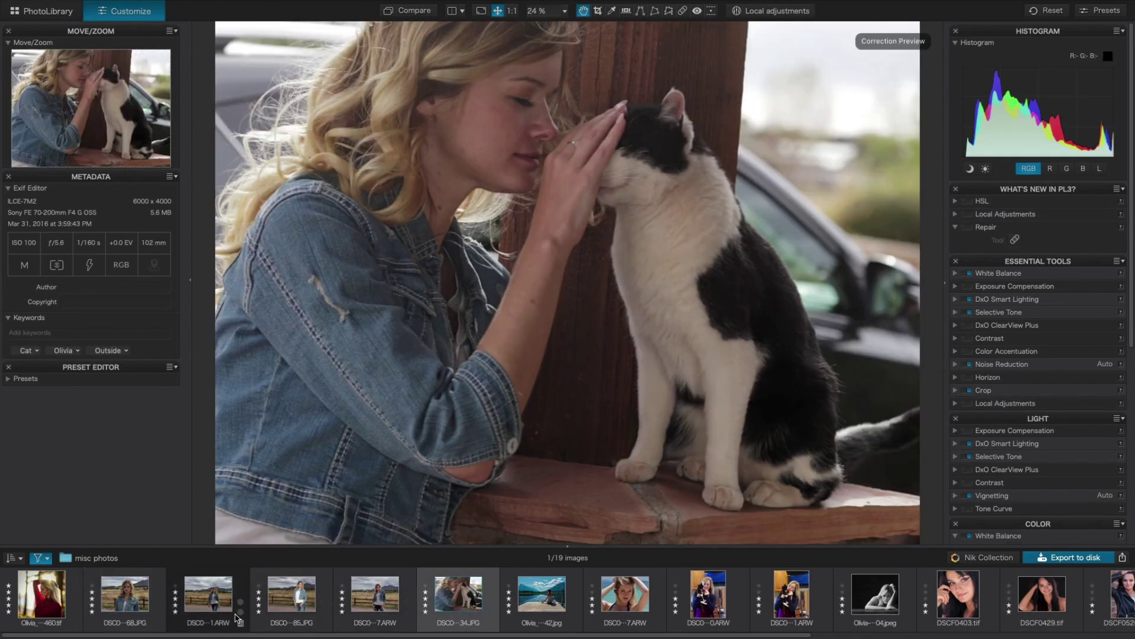
pyautogui.keyDown('shift'); pyautogui.click(135, 604); pyautogui.keyUp('shift')
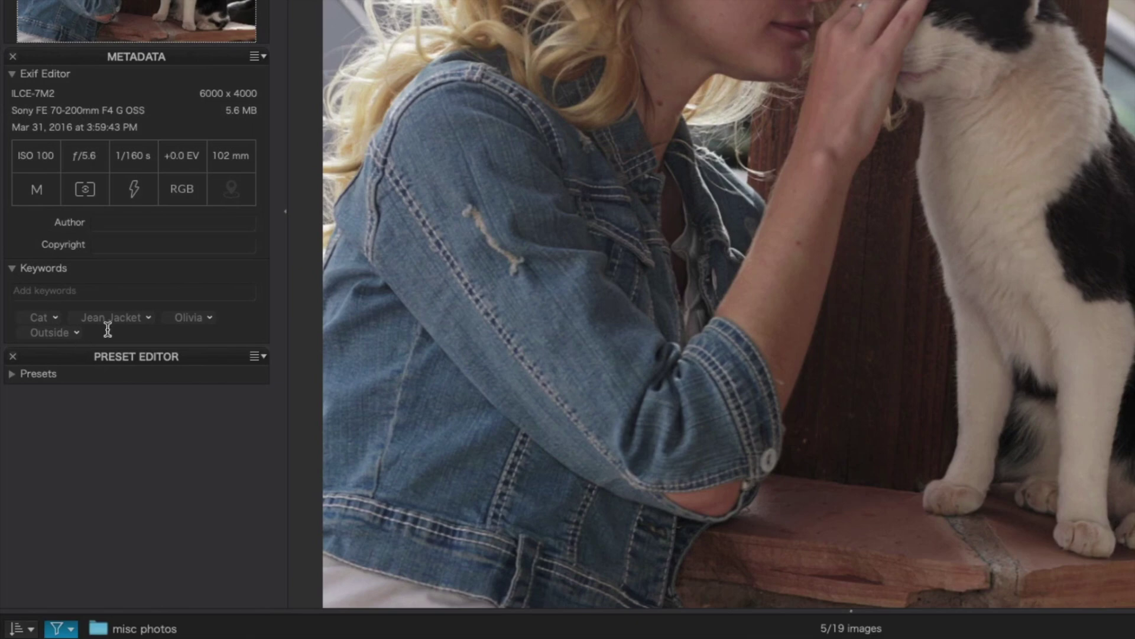
pyautogui.click(149, 316)
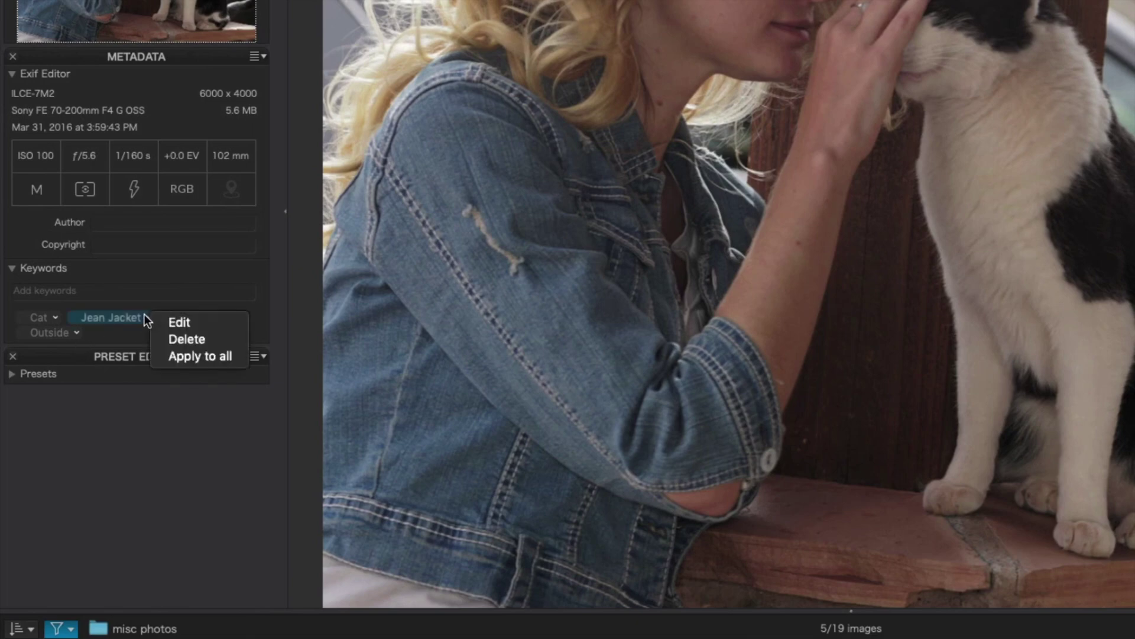
pyautogui.click(177, 356)
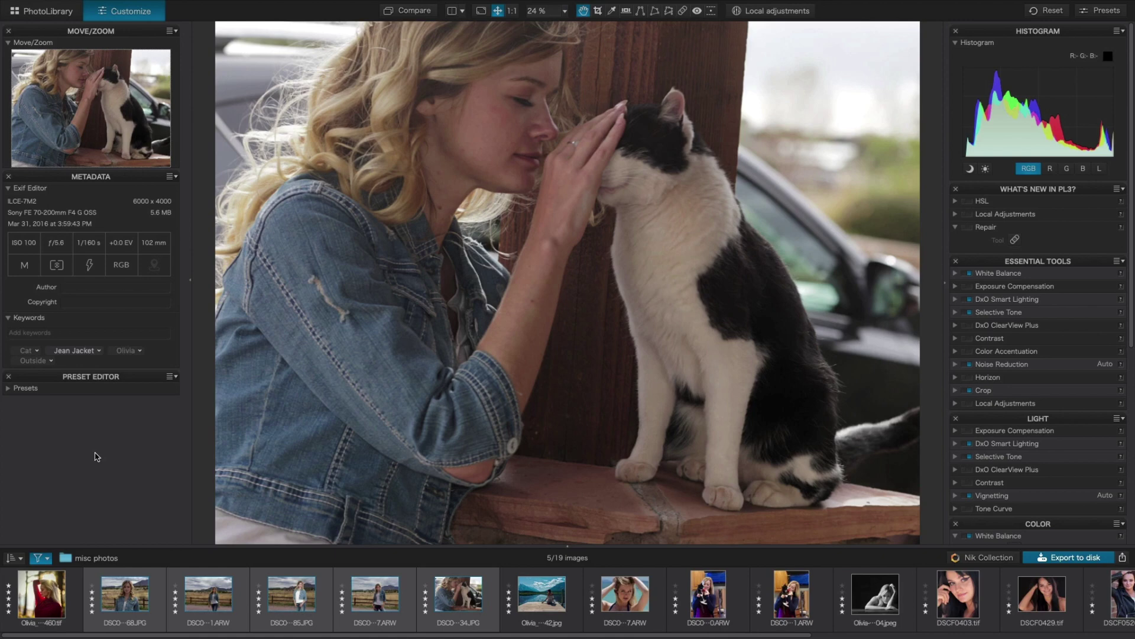
# Apply the model's first-name keyword and the keyword Outside to all five selected images
pyautogui.click(140, 353)
pyautogui.click(163, 379)
pyautogui.click(50, 361)
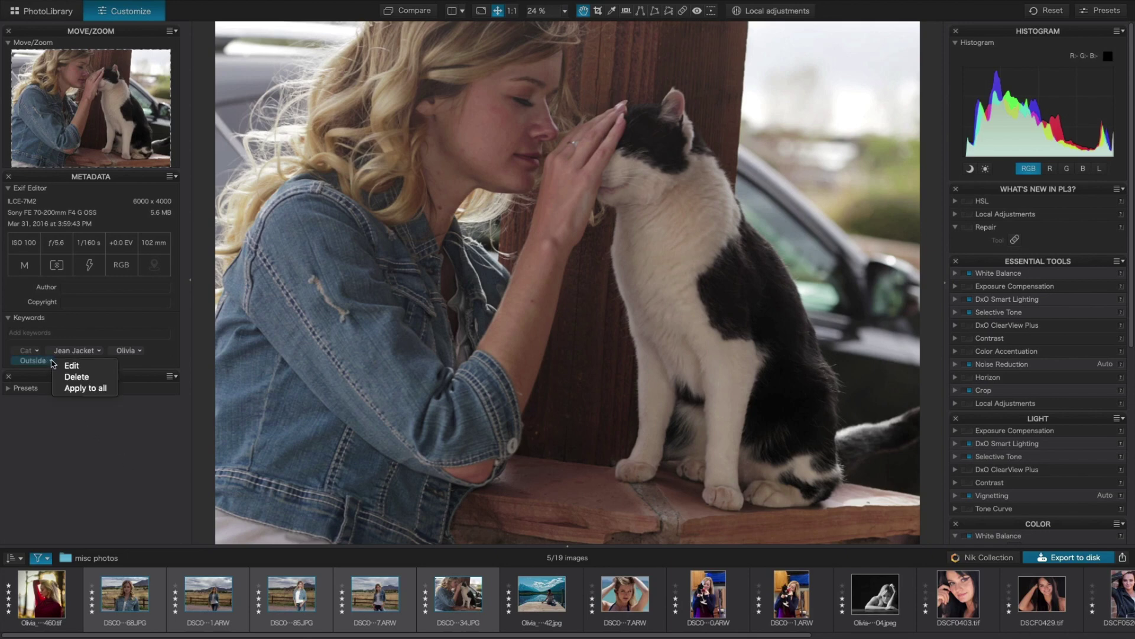
pyautogui.click(76, 388)
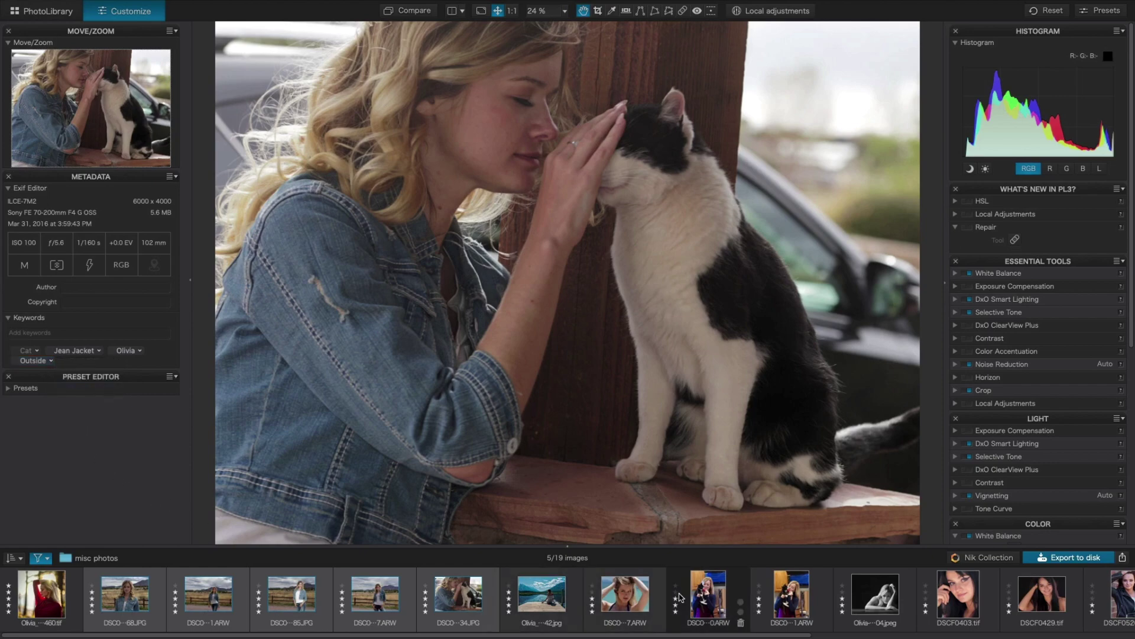
# Examine the keywords of the two cat-and-strawberry photos, DSC03941.ARW and DSC03940.ARW
pyautogui.click(791, 597)
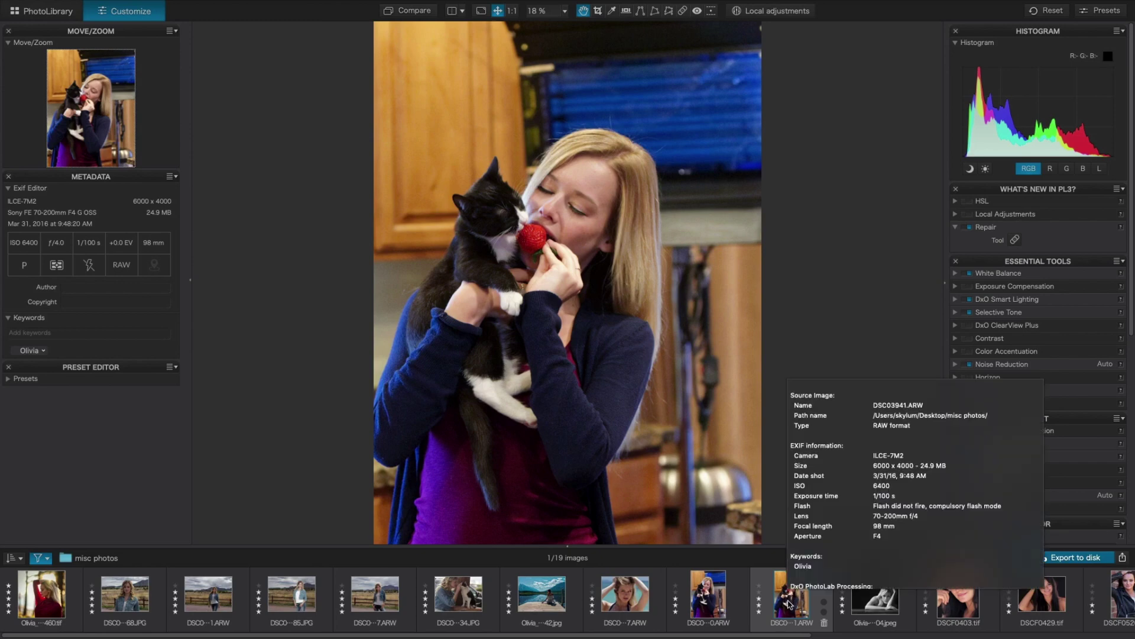
pyautogui.moveTo(704, 603)
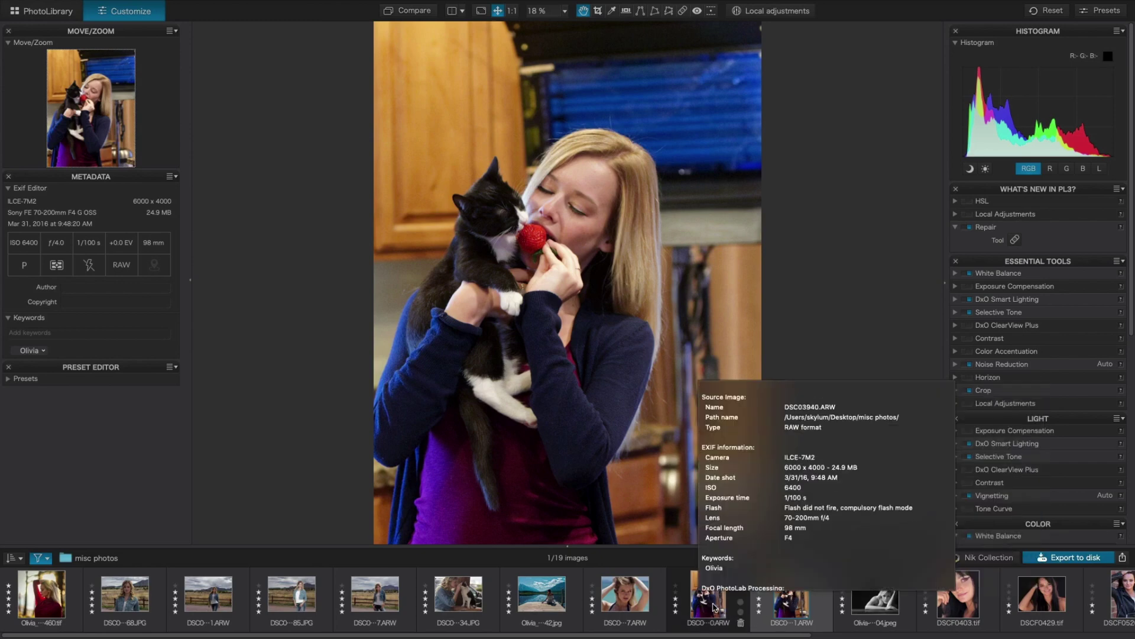
pyautogui.click(714, 609)
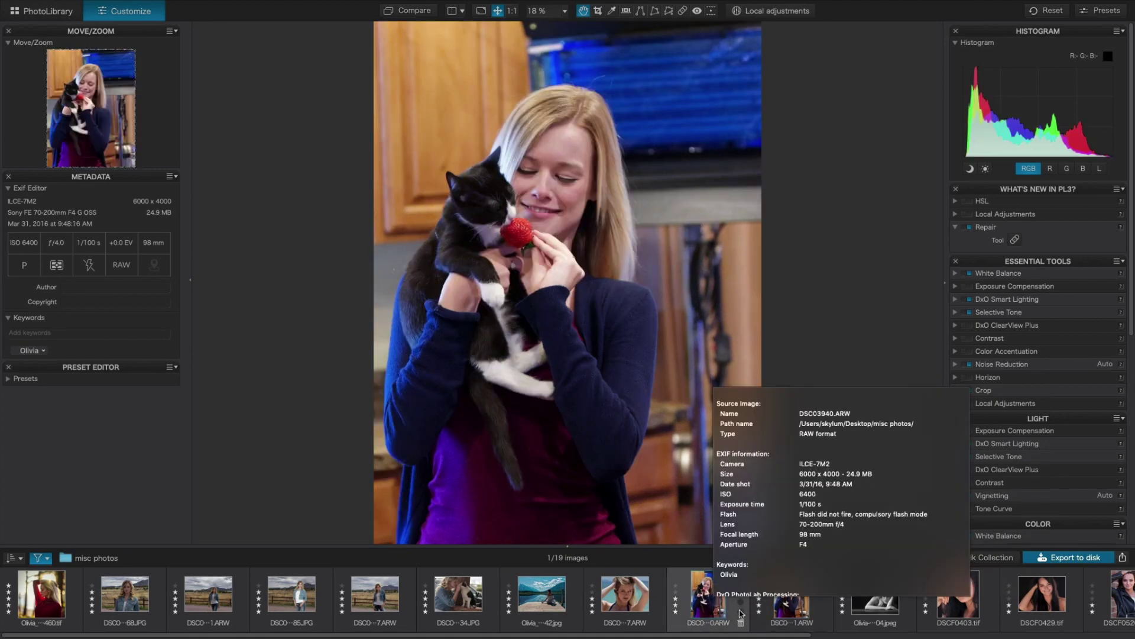
# Select the two cat-and-strawberry photos together with DSC04034.JPG and apply the keyword Cat to all three
pyautogui.keyDown('super'); pyautogui.click(779, 610); pyautogui.keyUp('super')
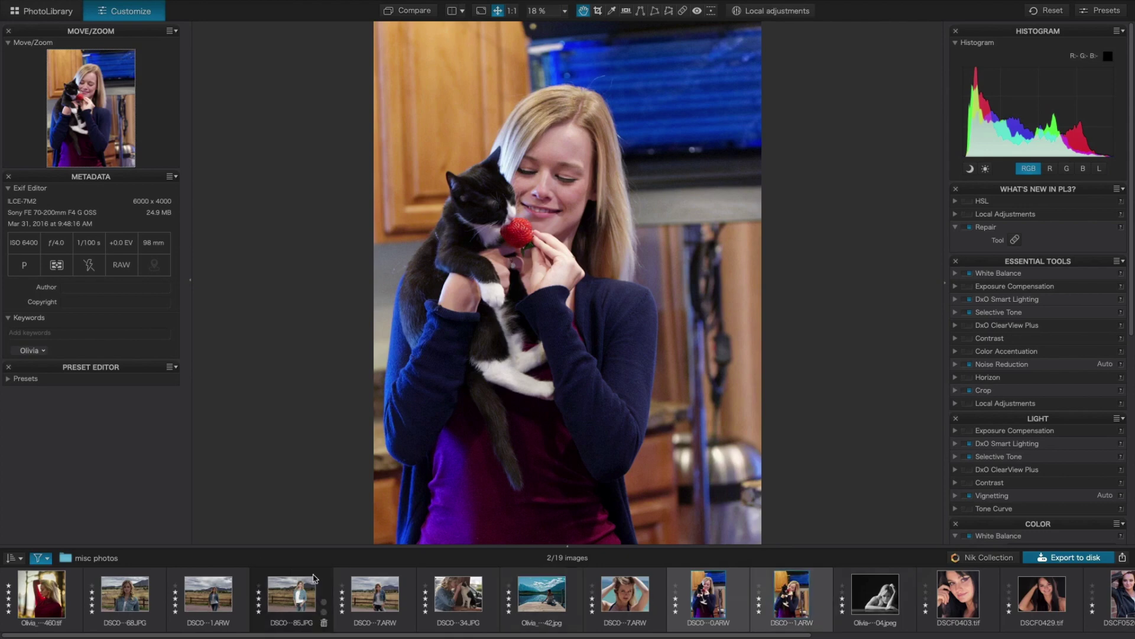
pyautogui.keyDown('super'); pyautogui.click(448, 600); pyautogui.keyUp('super')
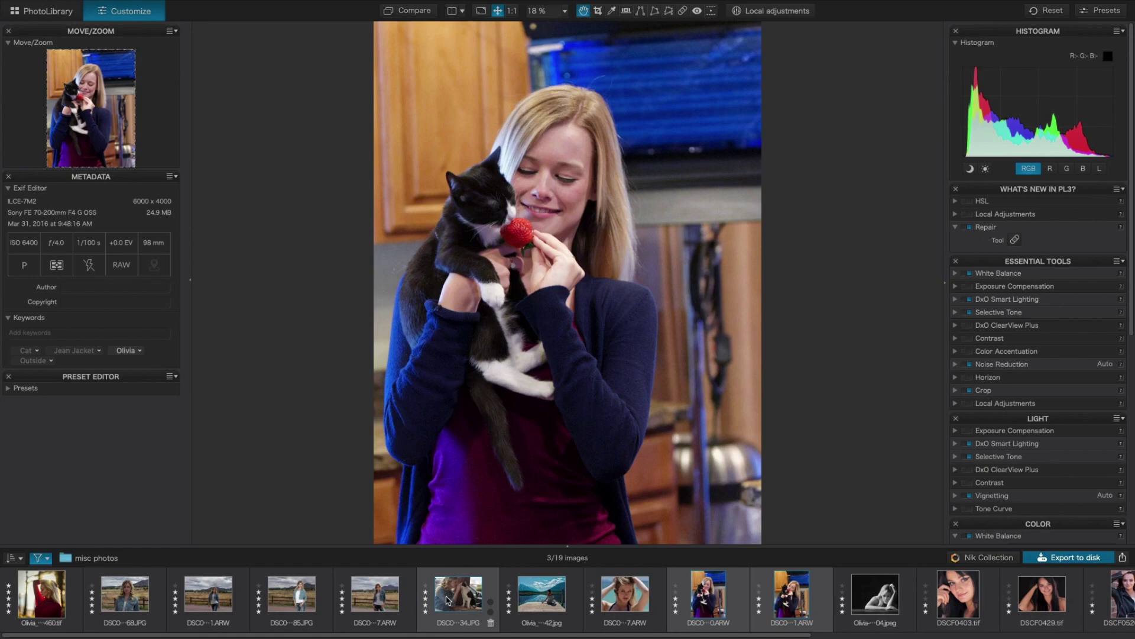
pyautogui.moveTo(447, 600)
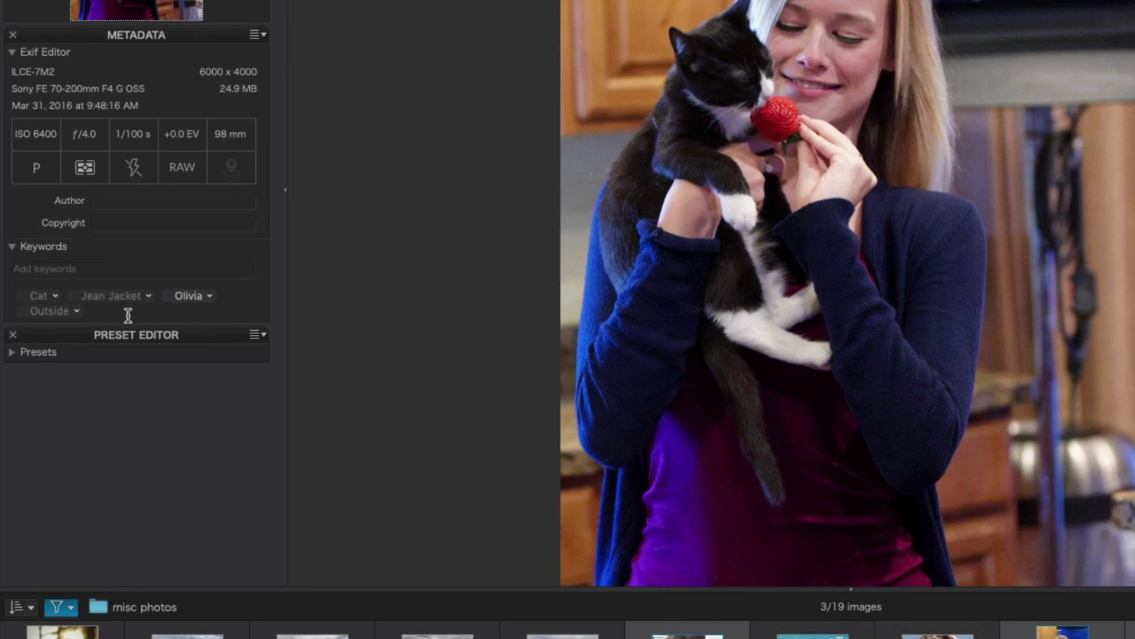
pyautogui.click(56, 294)
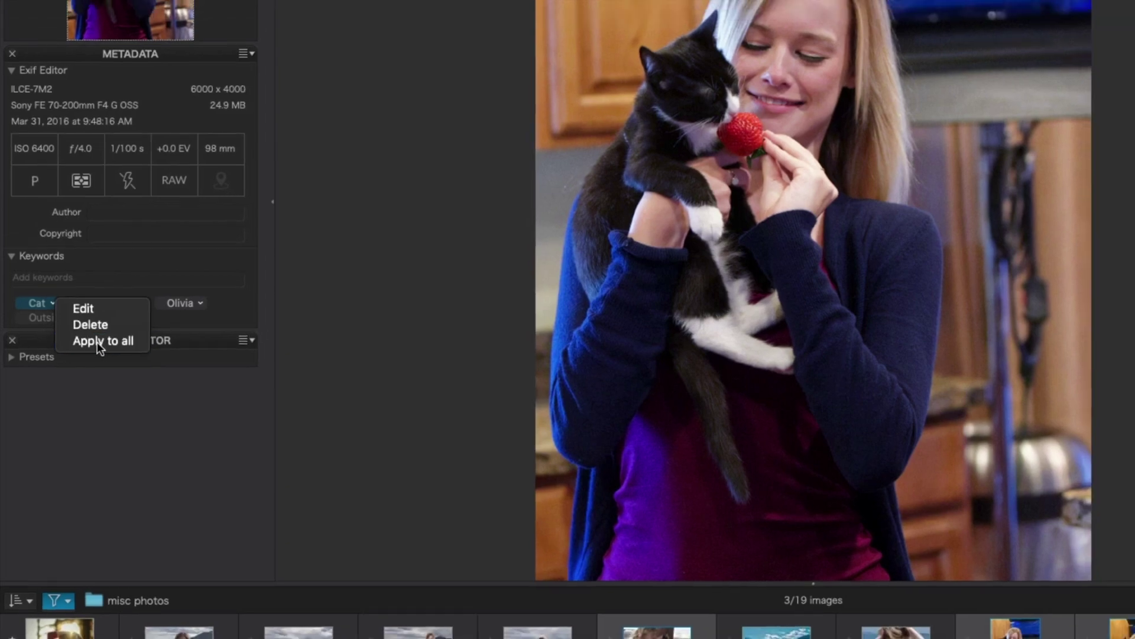
pyautogui.click(98, 336)
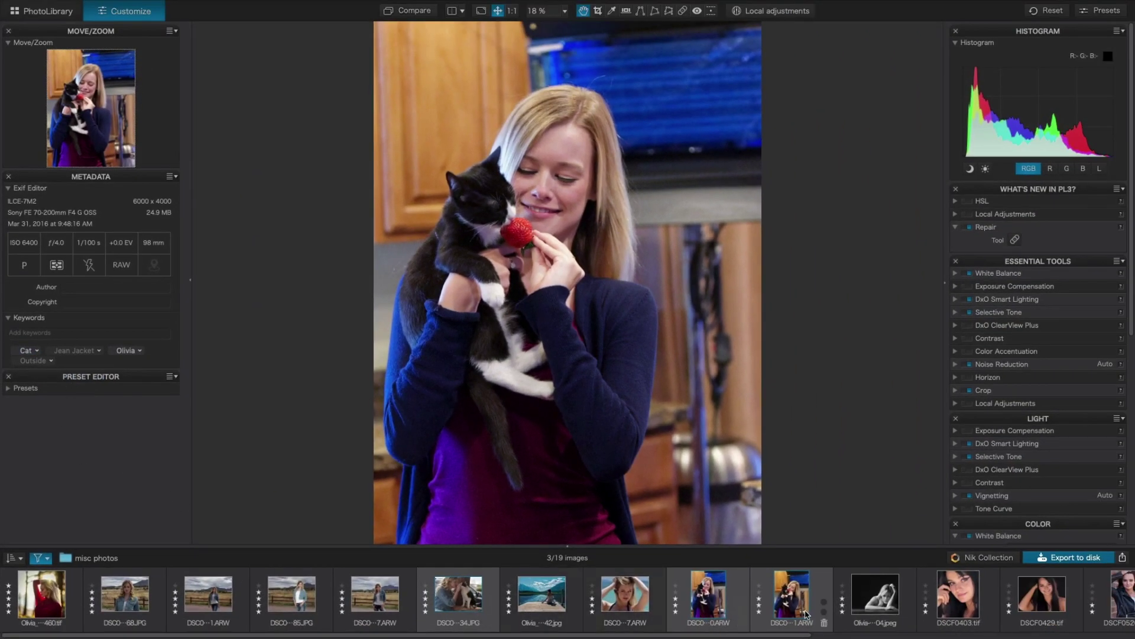
pyautogui.moveTo(771, 608)
# Select the three blue-coat photos, DSCF0933.tif through DSCF0935.tif, and add the keyword Blue Jacket to them
pyautogui.moveTo(103, 637); pyautogui.dragTo(625, 590)
pyautogui.click(1084, 608)
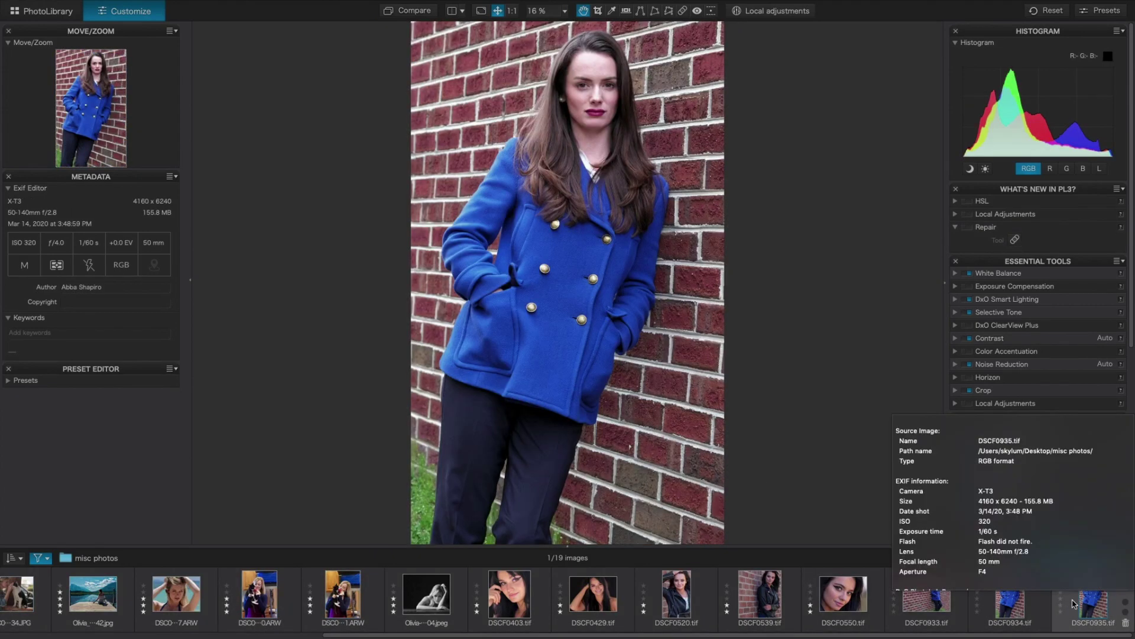
pyautogui.moveTo(1008, 612)
pyautogui.moveTo(939, 612)
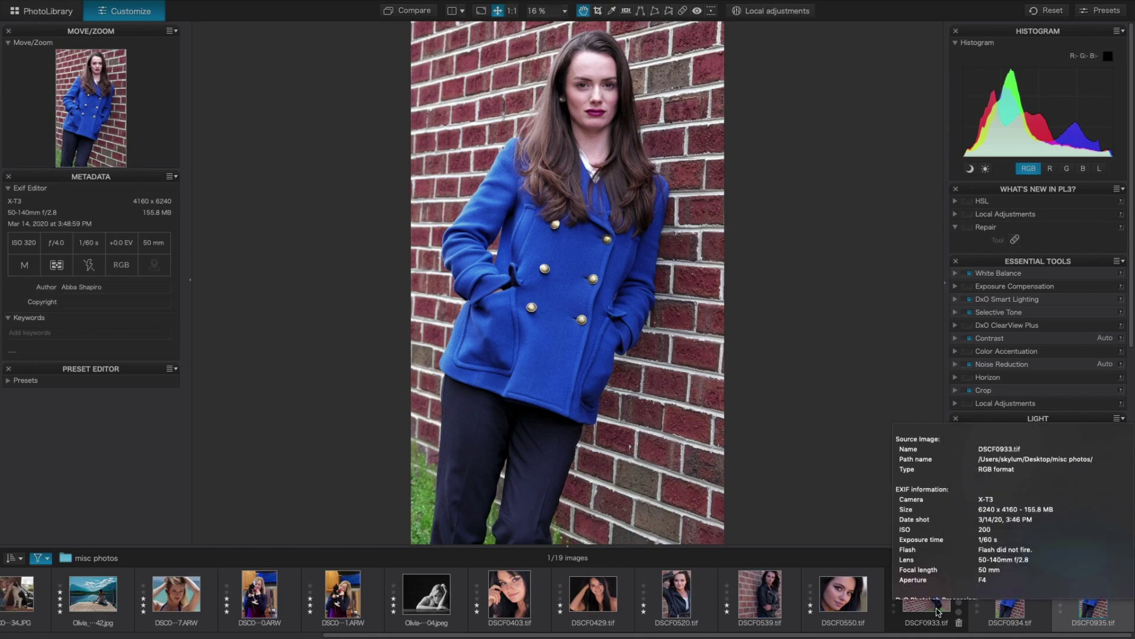
pyautogui.click(938, 613)
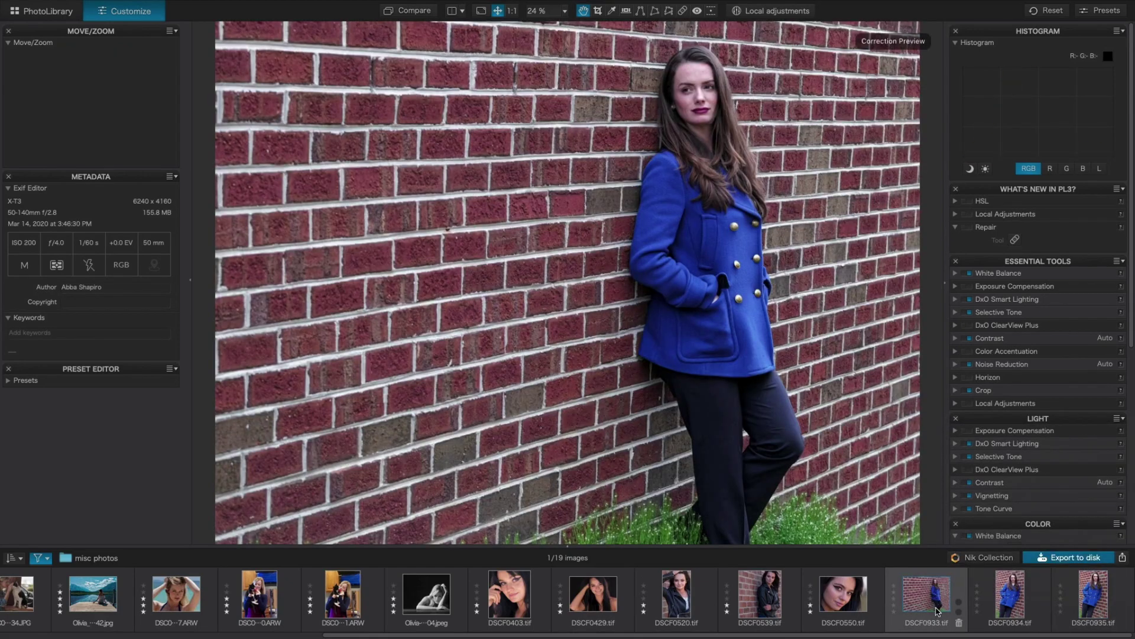
pyautogui.keyDown('shift'); pyautogui.click(1095, 603); pyautogui.keyUp('shift')
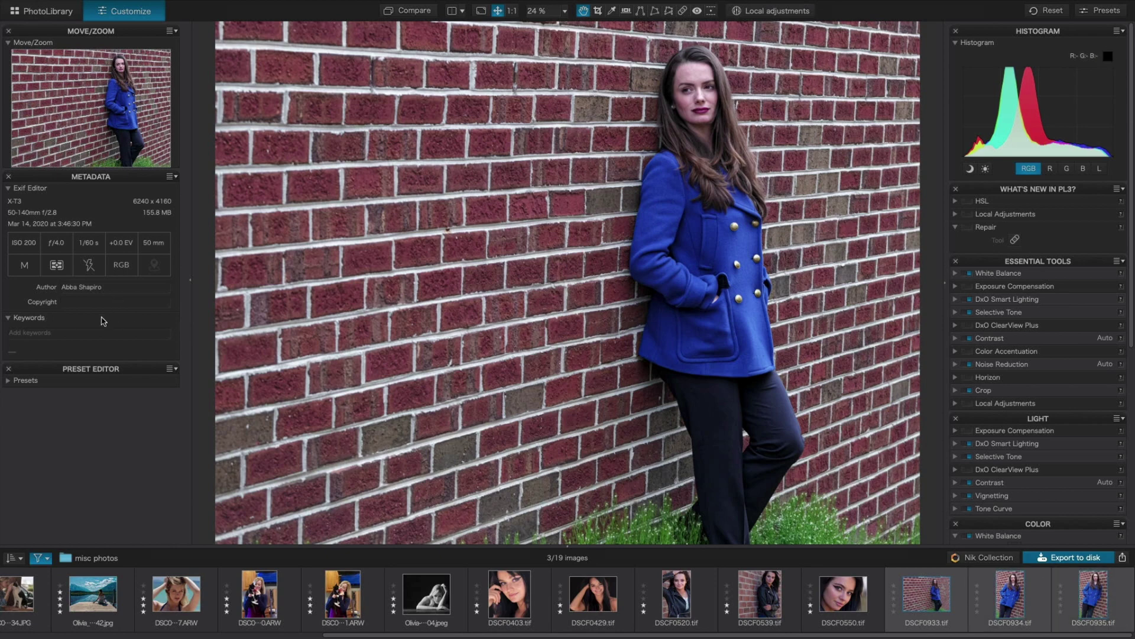
pyautogui.click(44, 334)
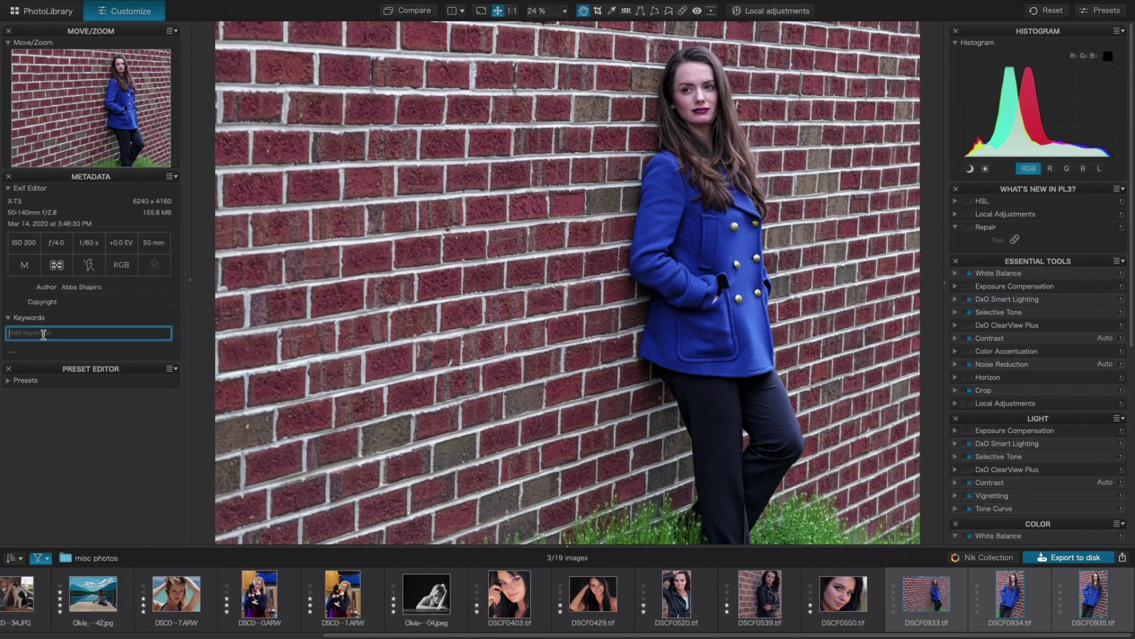
pyautogui.write('B')
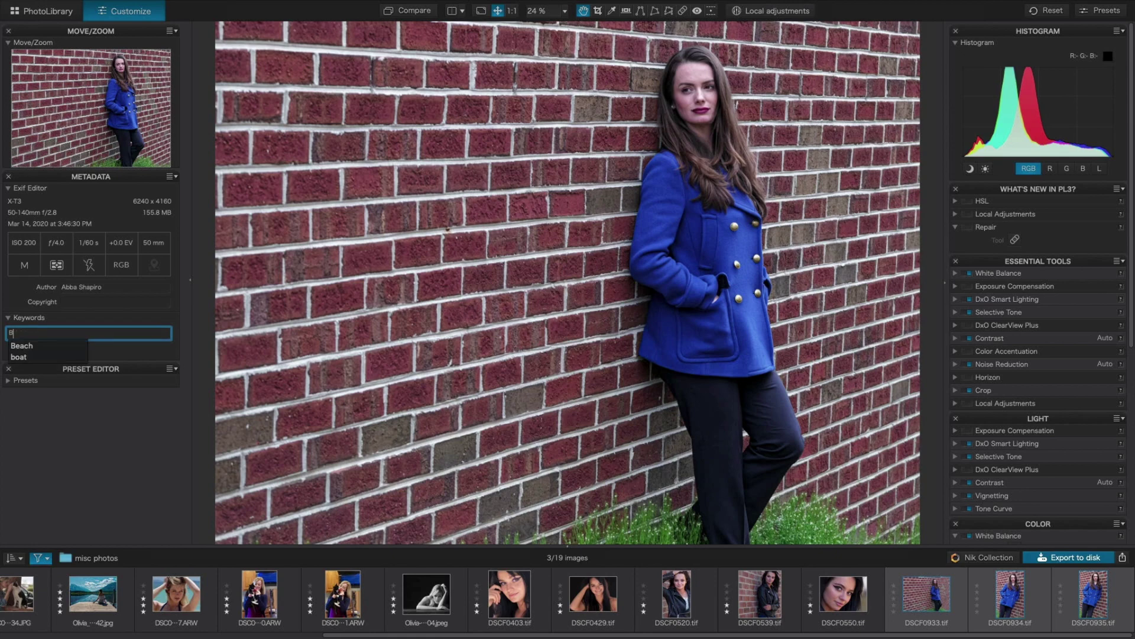
pyautogui.write('lue')
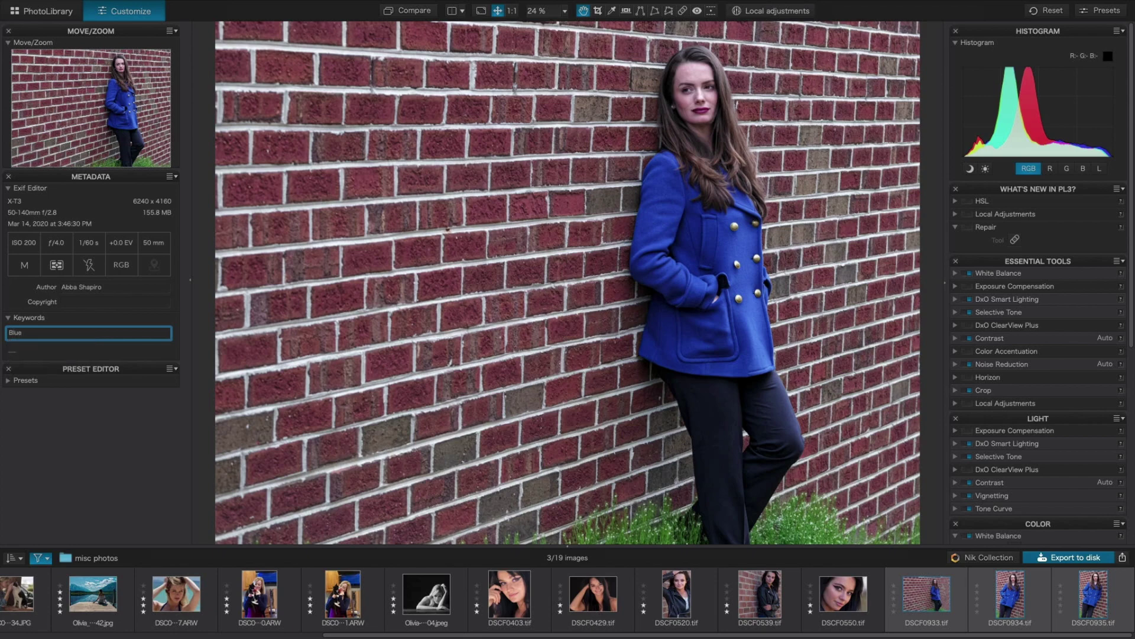
pyautogui.write(' Jacket')
pyautogui.press('Return')
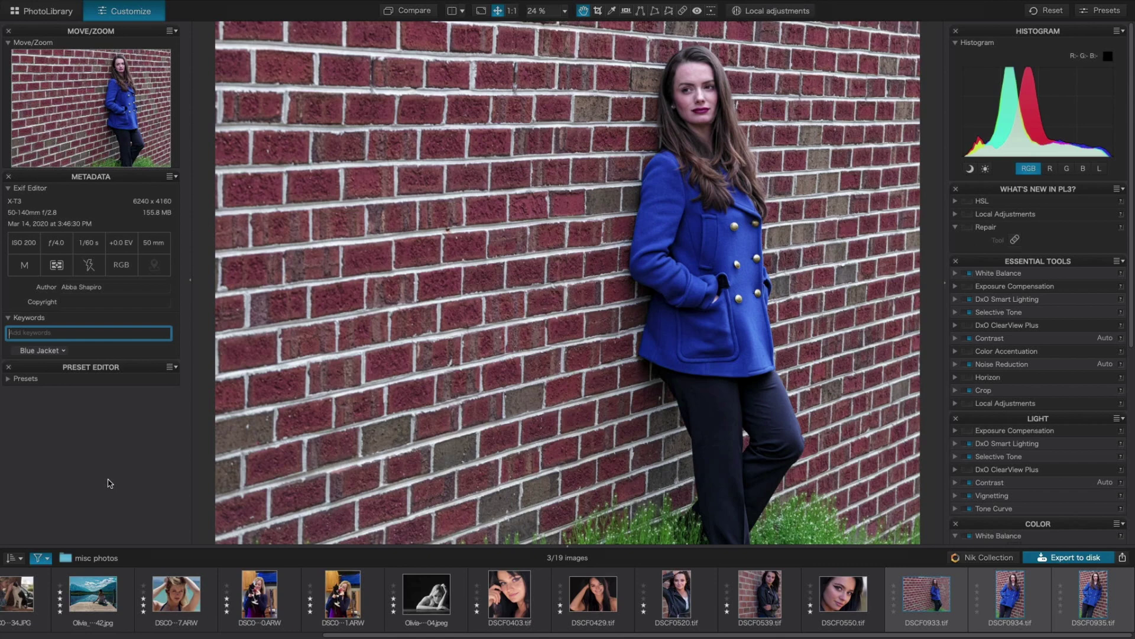
pyautogui.click(939, 609)
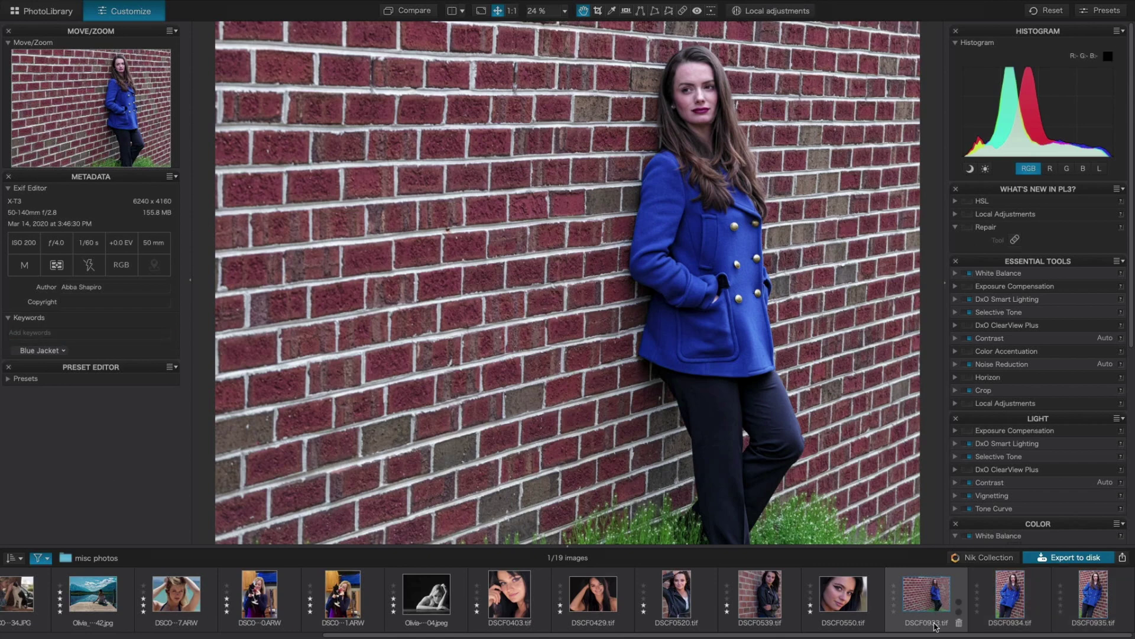
pyautogui.moveTo(935, 625)
# Select DSCF0520.tif through DSCF0935.tif without DSCF0539.tif and add the keyword Brick Waall to the selection
pyautogui.click(684, 626)
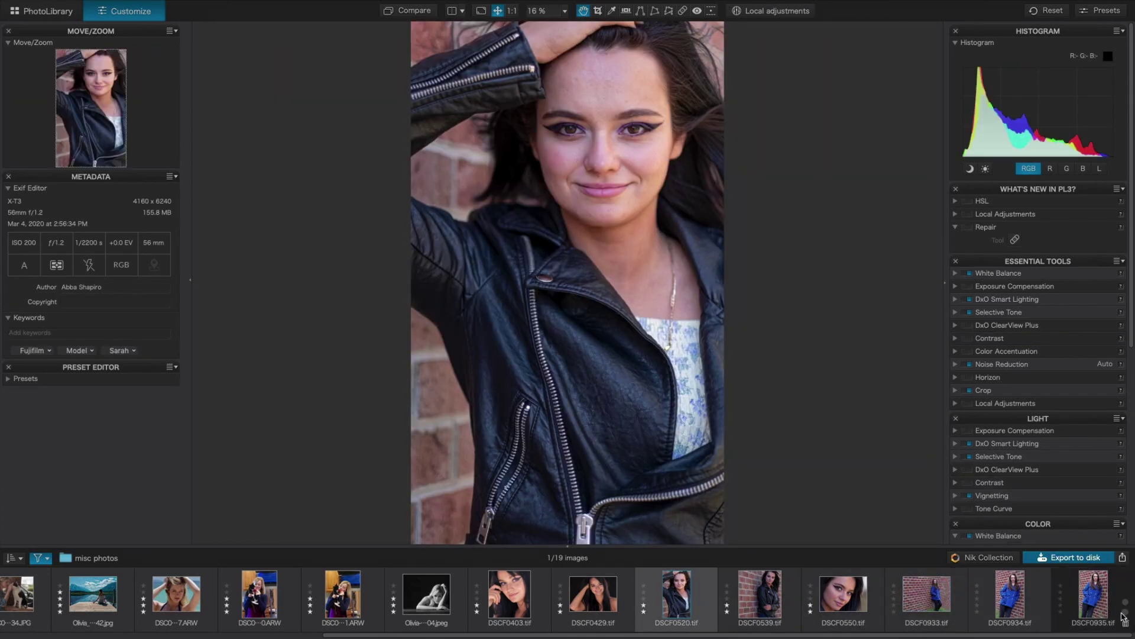
pyautogui.keyDown('shift'); pyautogui.click(1104, 621); pyautogui.keyUp('shift')
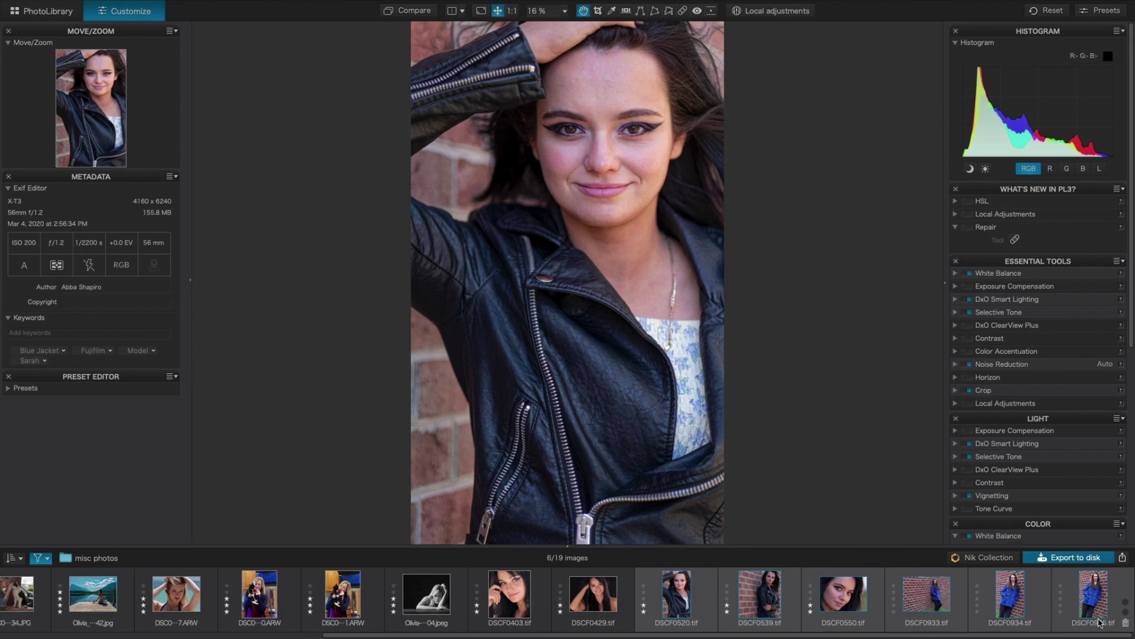
pyautogui.keyDown('ctrl'); pyautogui.click(790, 613); pyautogui.keyUp('ctrl')
pyautogui.click(29, 333)
pyautogui.write('Brick ')
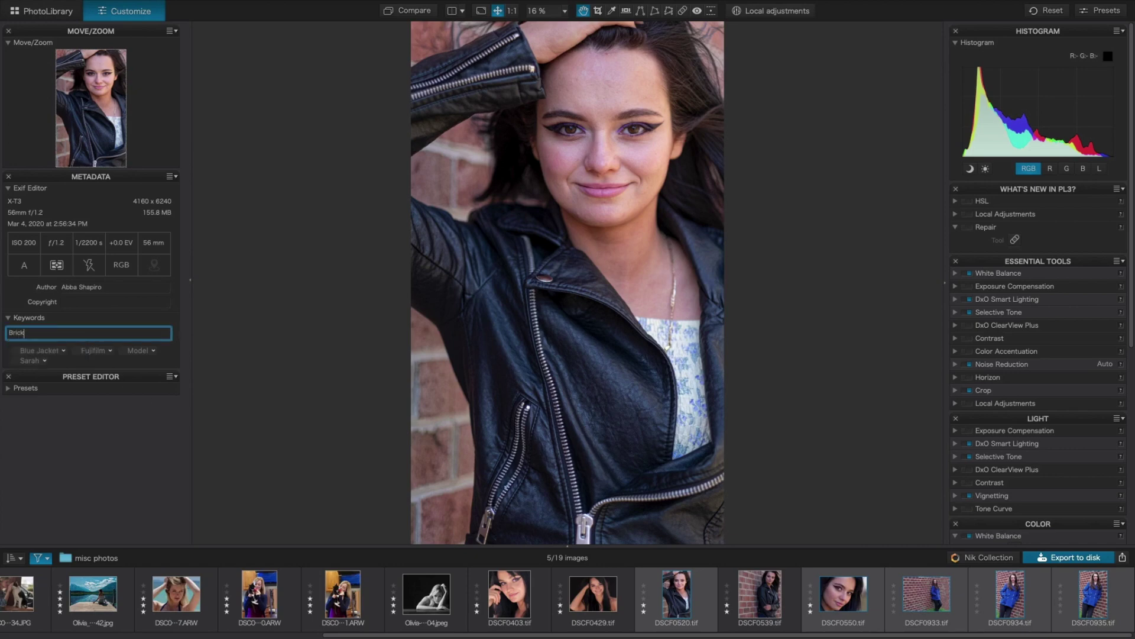
pyautogui.write('Waall')
pyautogui.press('Return')
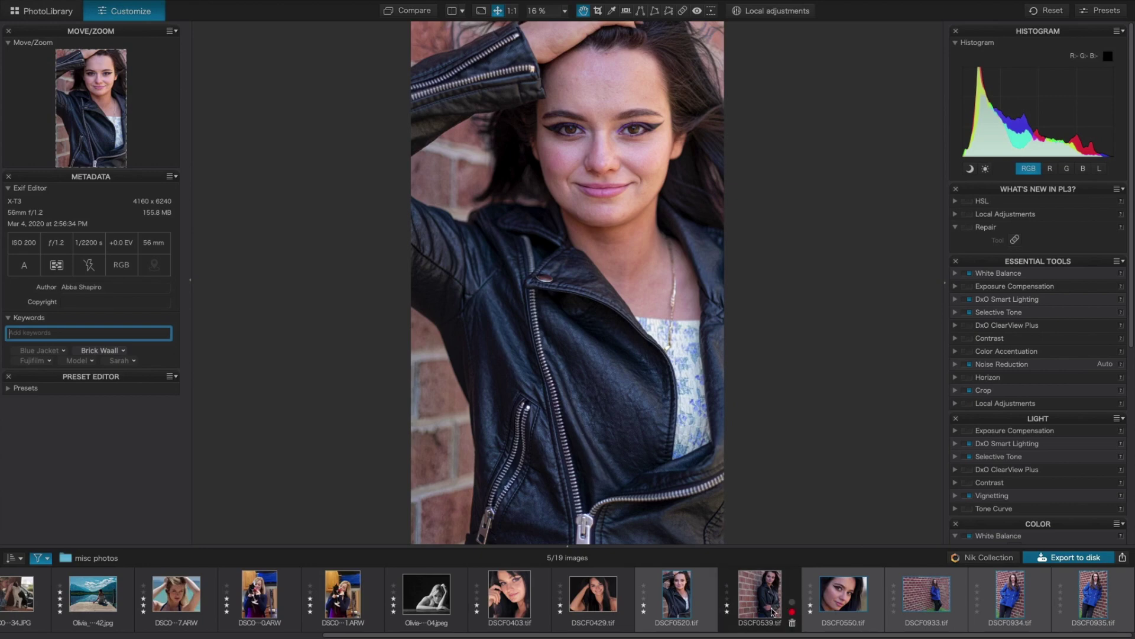
pyautogui.click(680, 613)
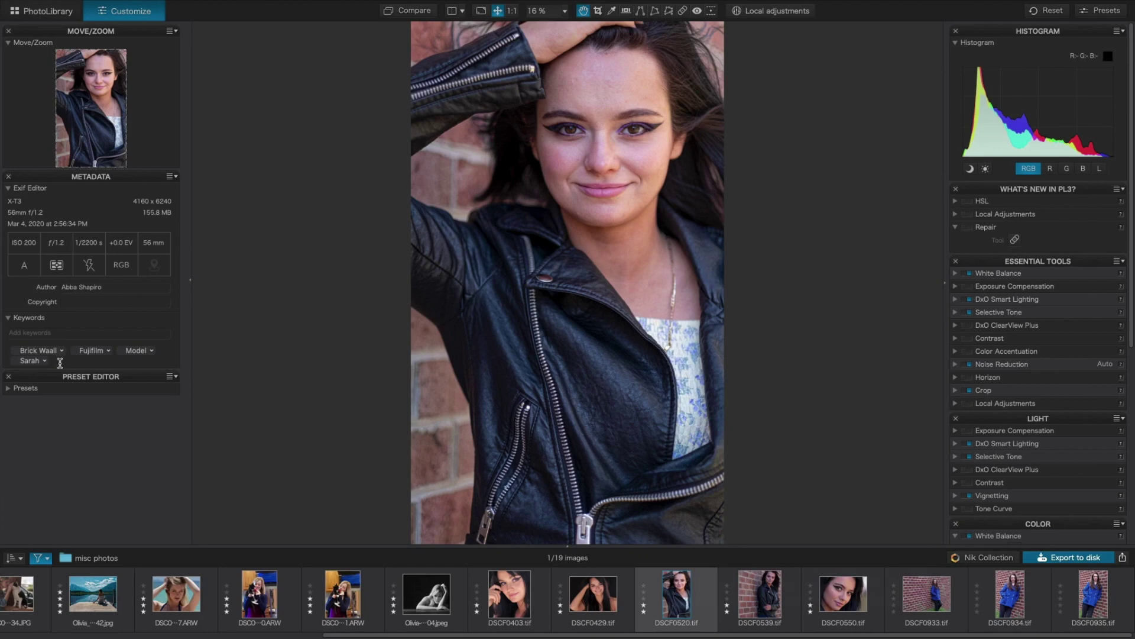
# Rename the misspelled brick keyword of DSCF0935.tif to Brick Wall and check the keywords of DSCF0520.tif
pyautogui.click(1099, 606)
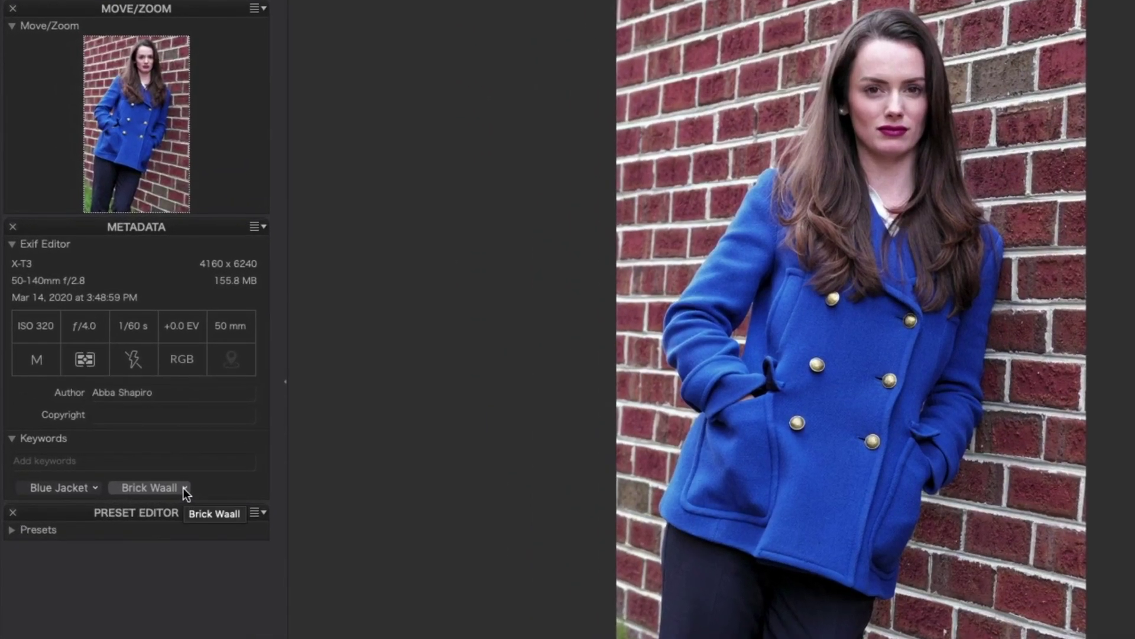
pyautogui.click(184, 488)
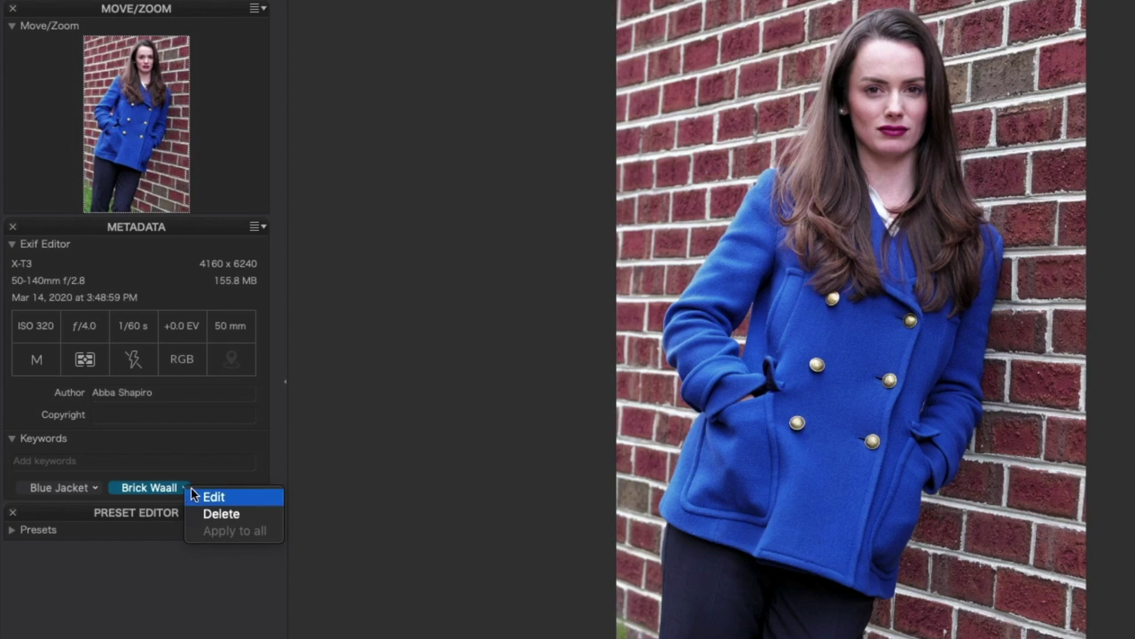
pyautogui.click(225, 497)
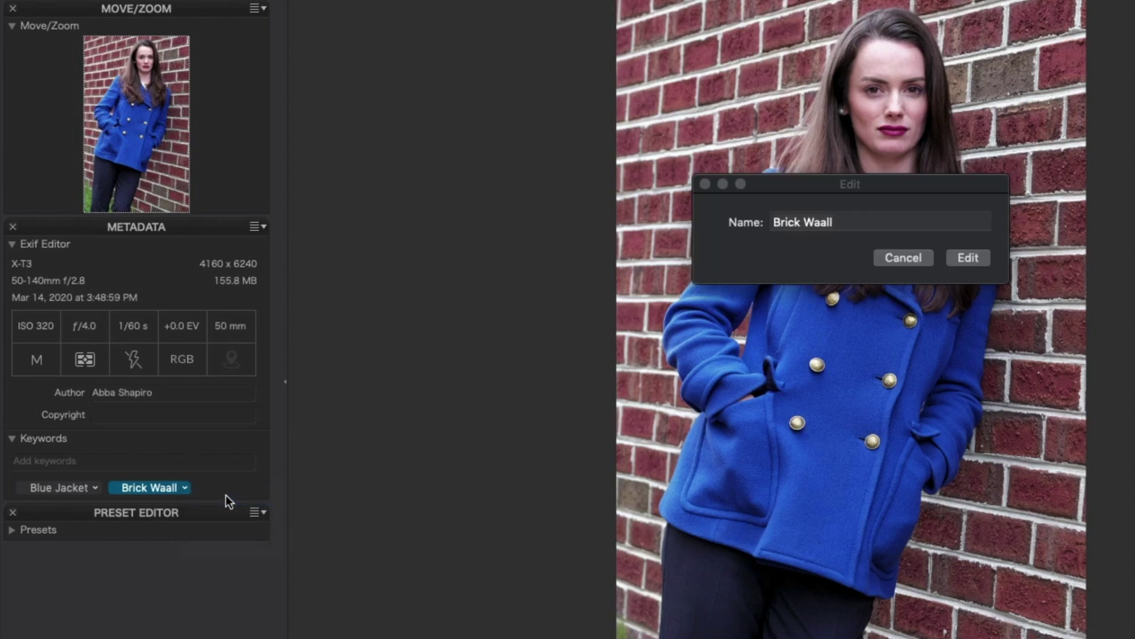
pyautogui.click(822, 223)
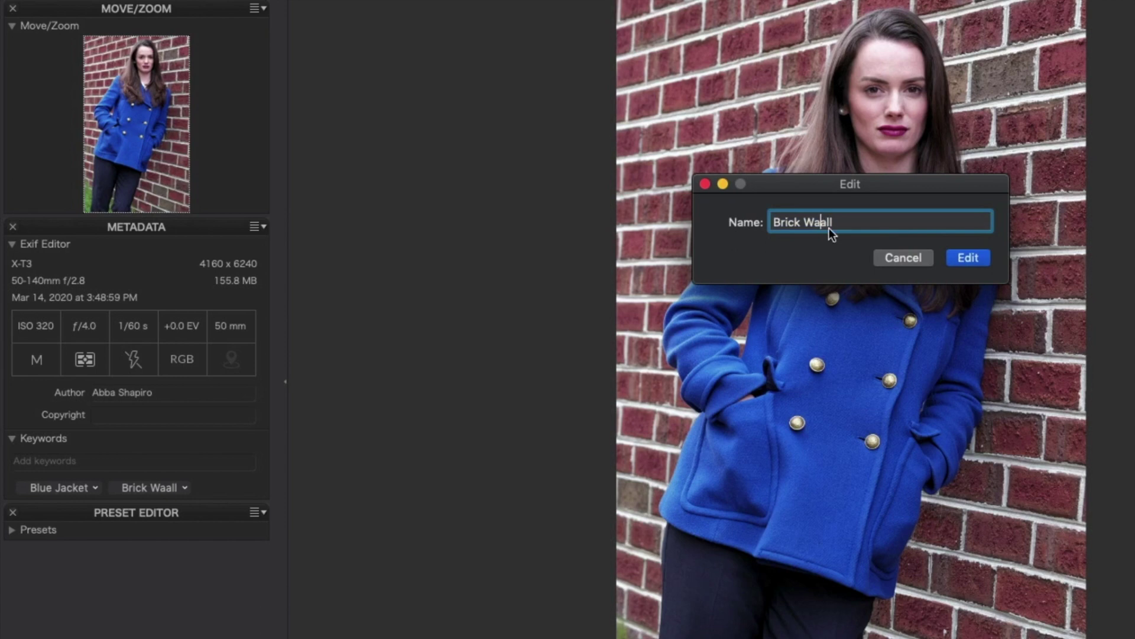
pyautogui.press('BackSpace')
pyautogui.click(966, 257)
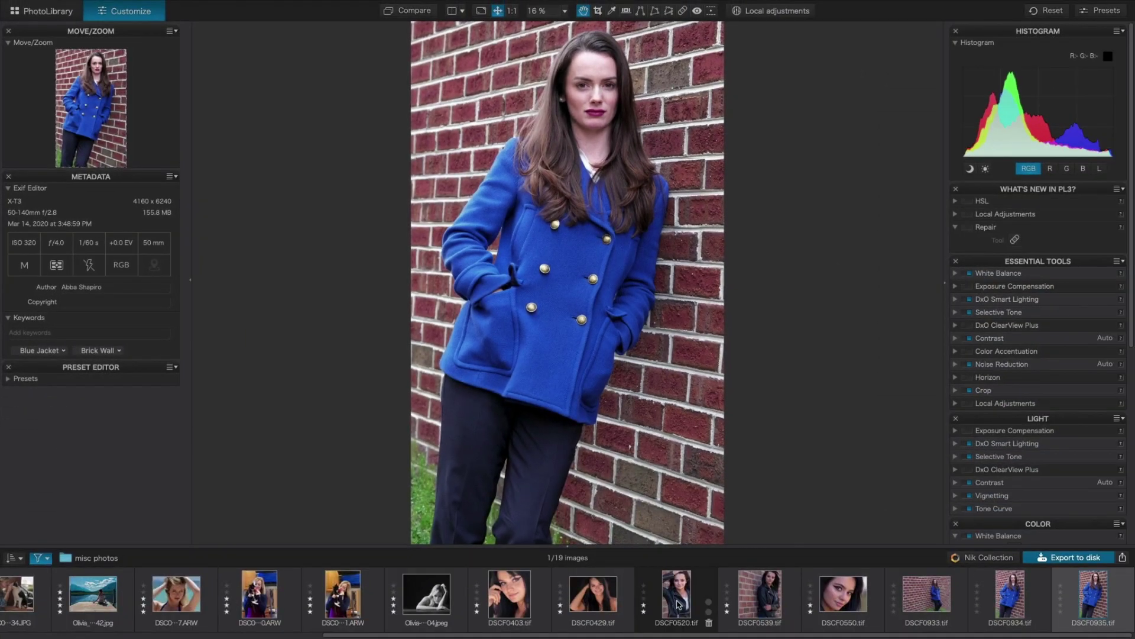
pyautogui.click(679, 603)
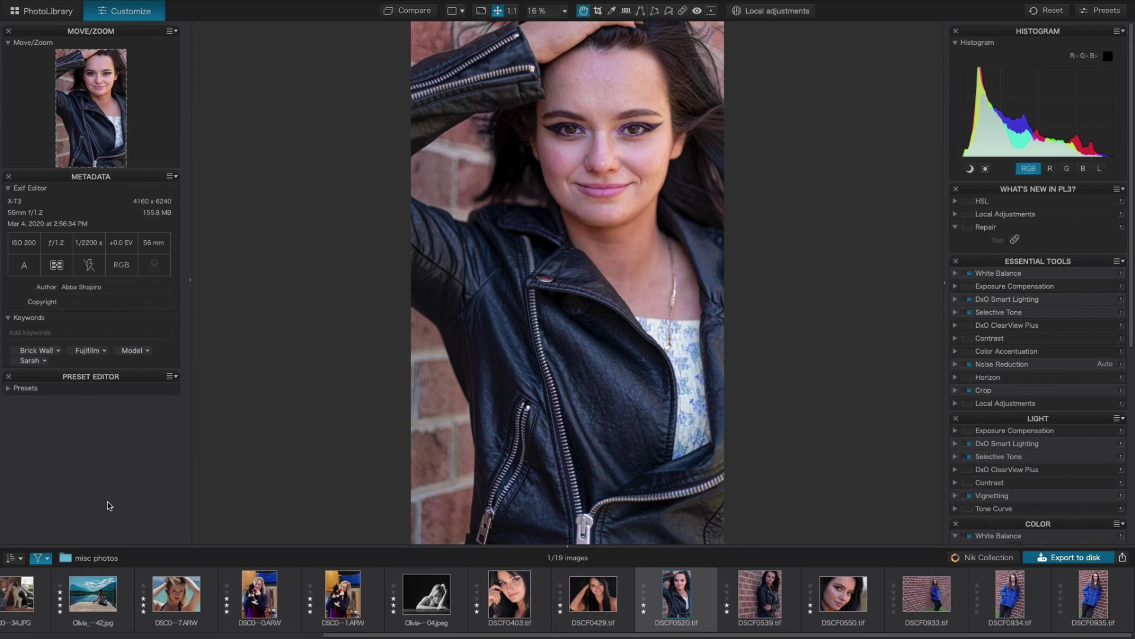
# Select the first four images, from the red-dress photo onward, and apply the keyword Jean Jacket to all of them
pyautogui.scroll(5, 127, 591)
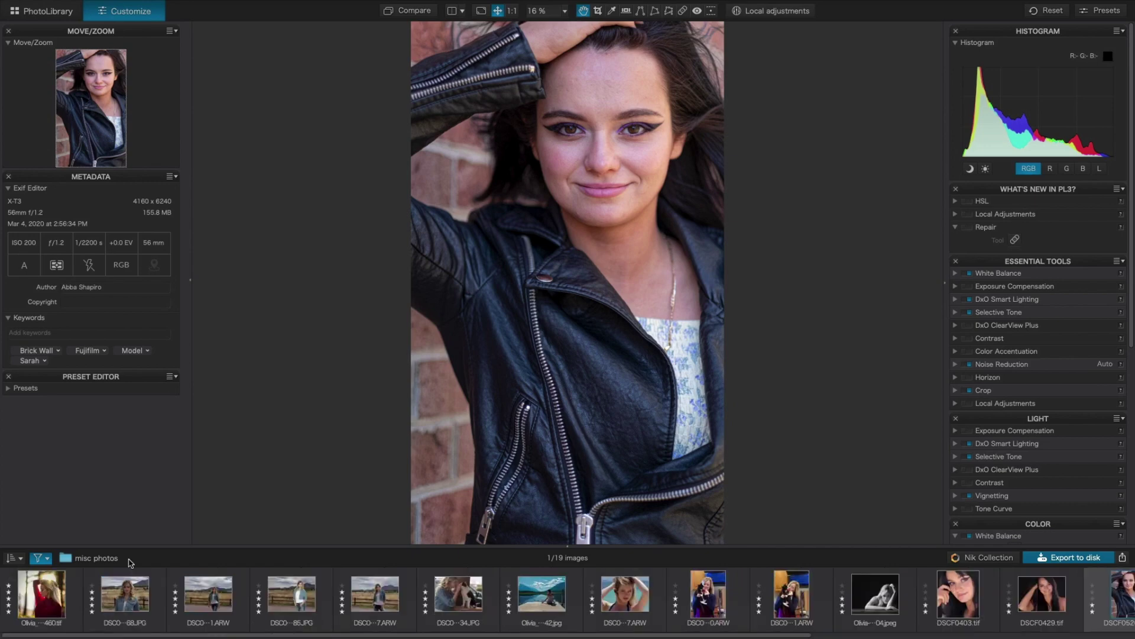
pyautogui.click(45, 593)
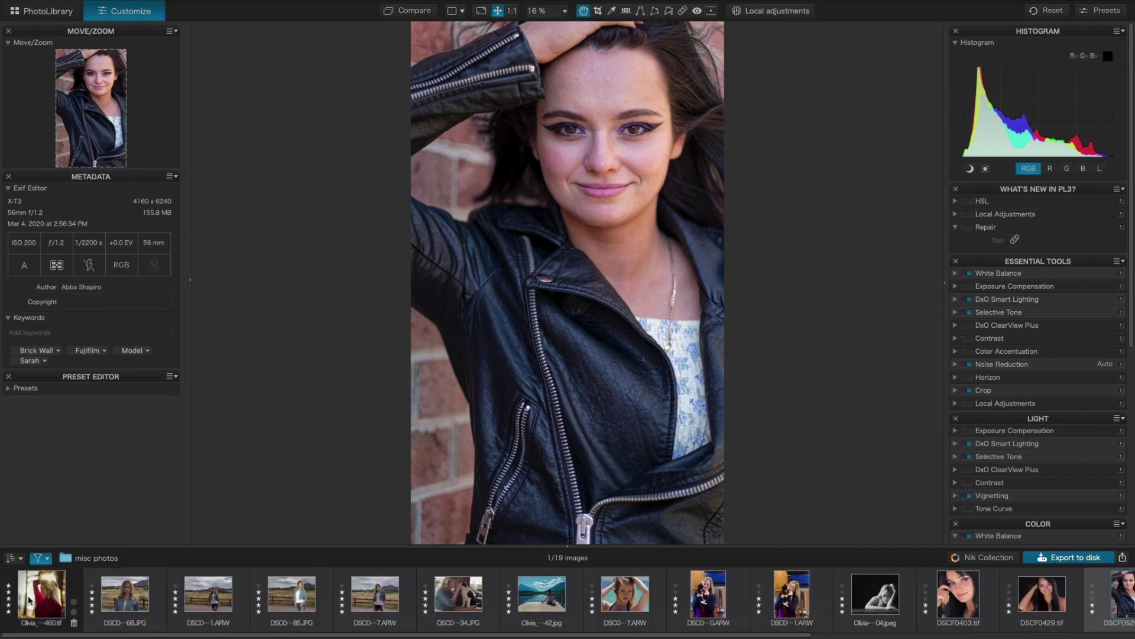
pyautogui.keyDown('shift'); pyautogui.click(286, 600); pyautogui.keyUp('shift')
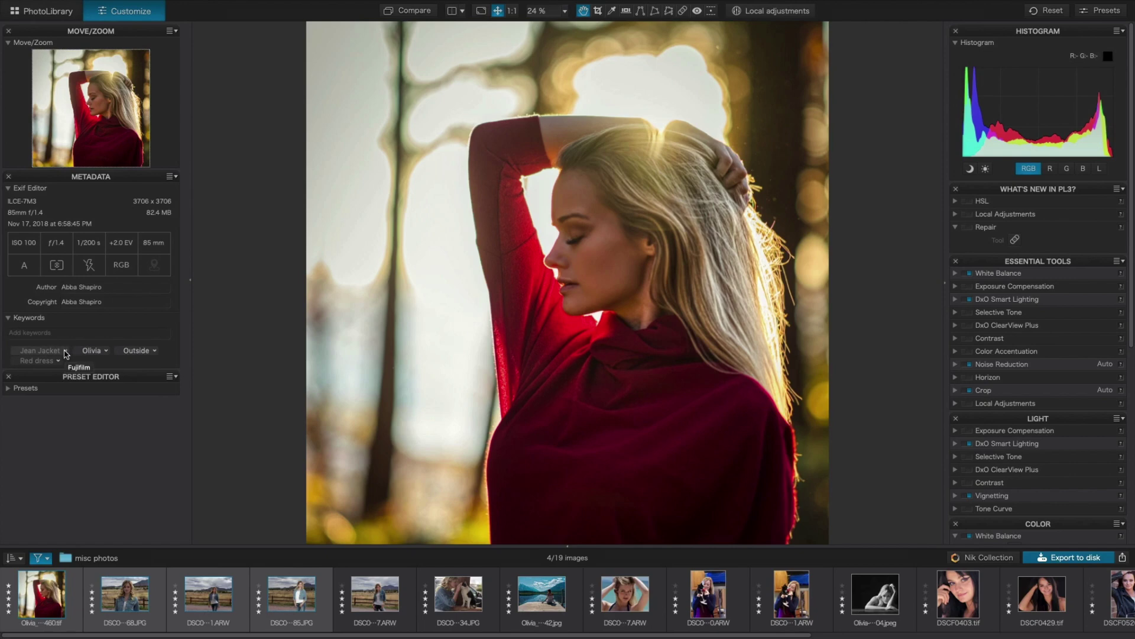
pyautogui.click(66, 352)
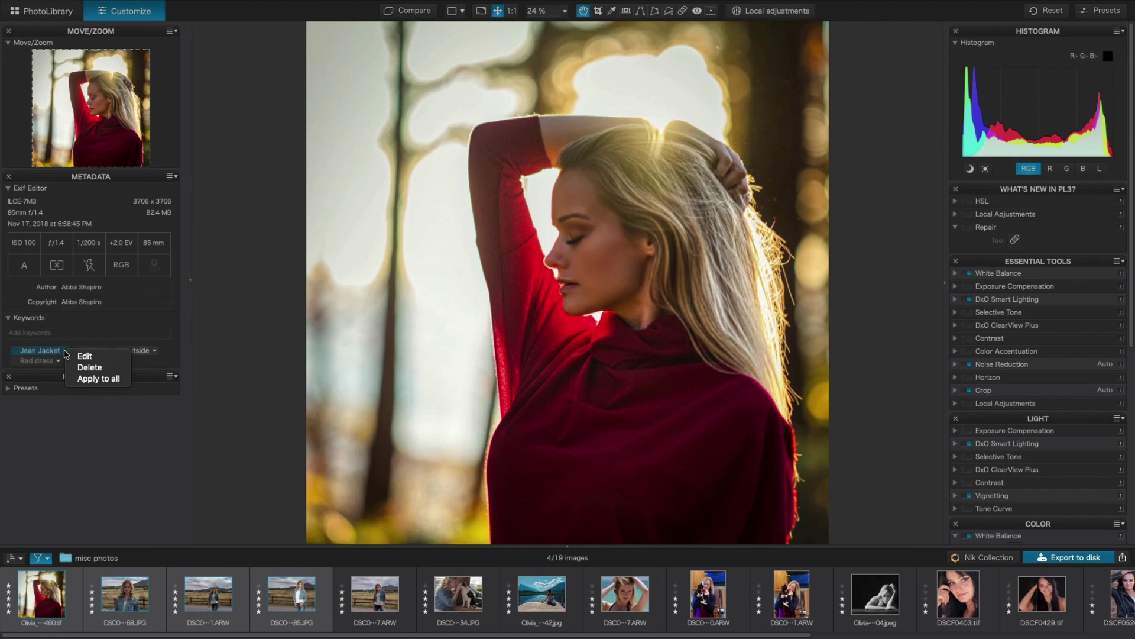
pyautogui.click(88, 378)
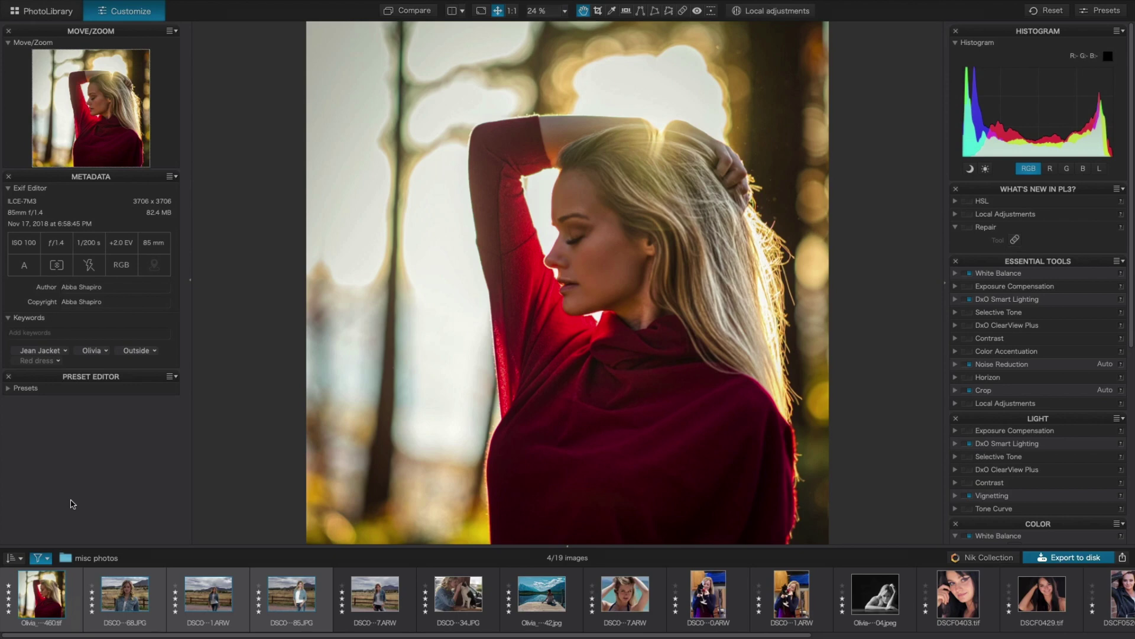
# Delete the keyword Jean Jacket from the red-dress photo only
pyautogui.click(41, 617)
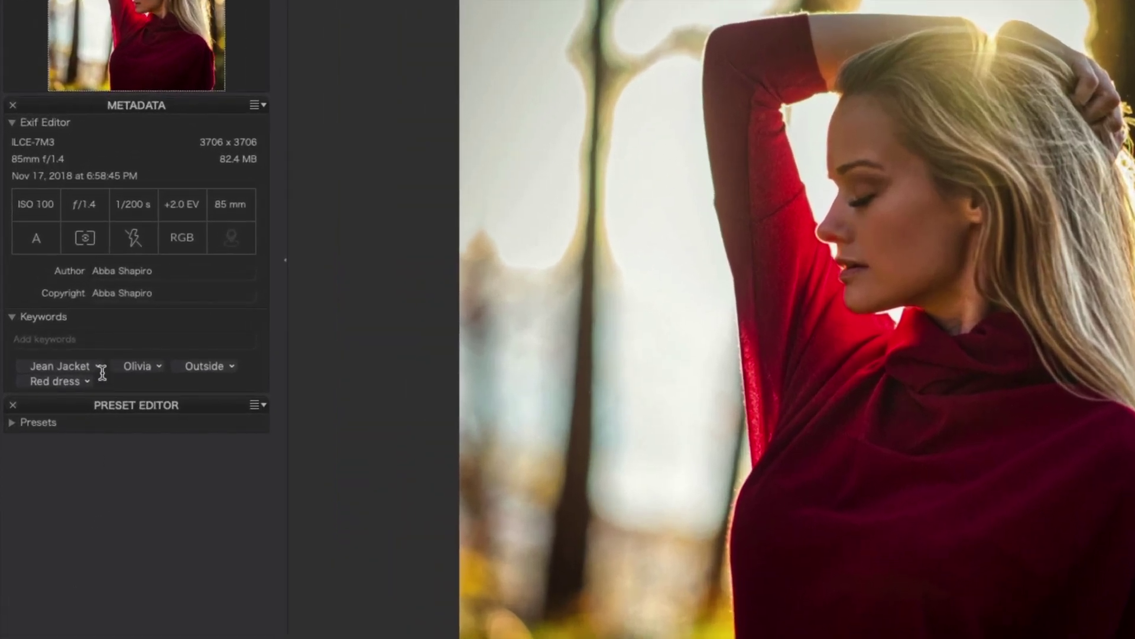
pyautogui.click(97, 367)
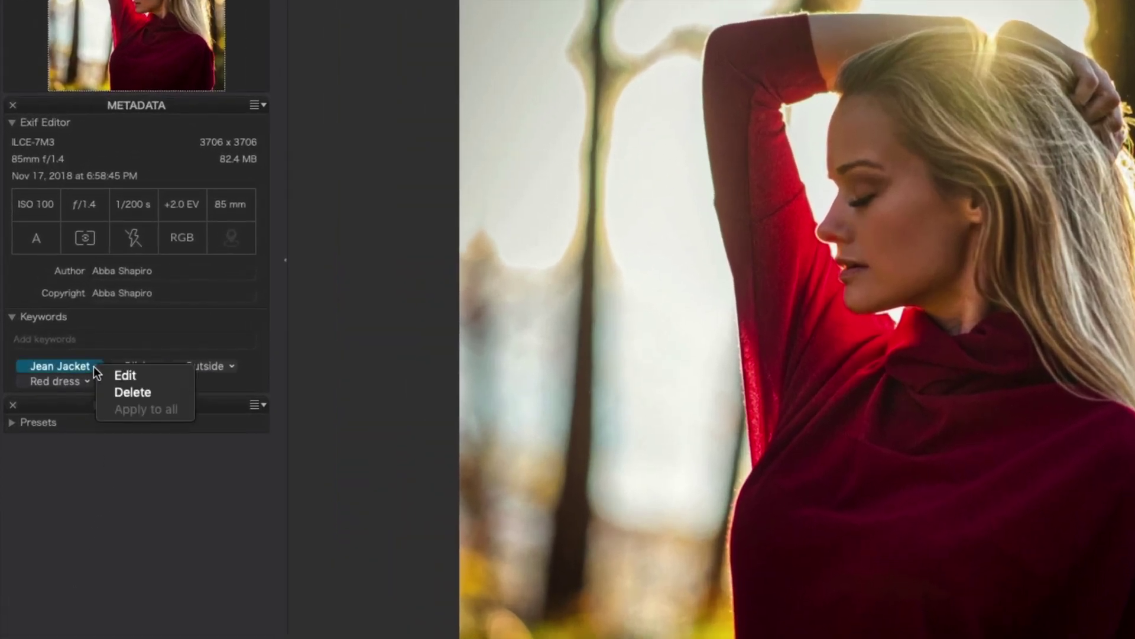
pyautogui.click(124, 392)
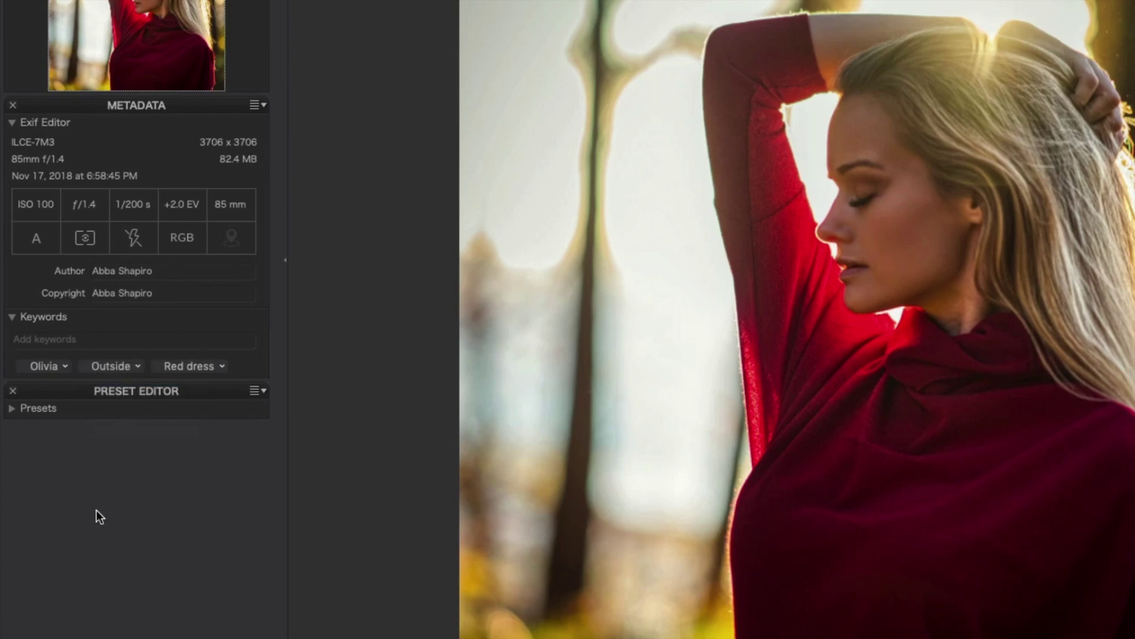